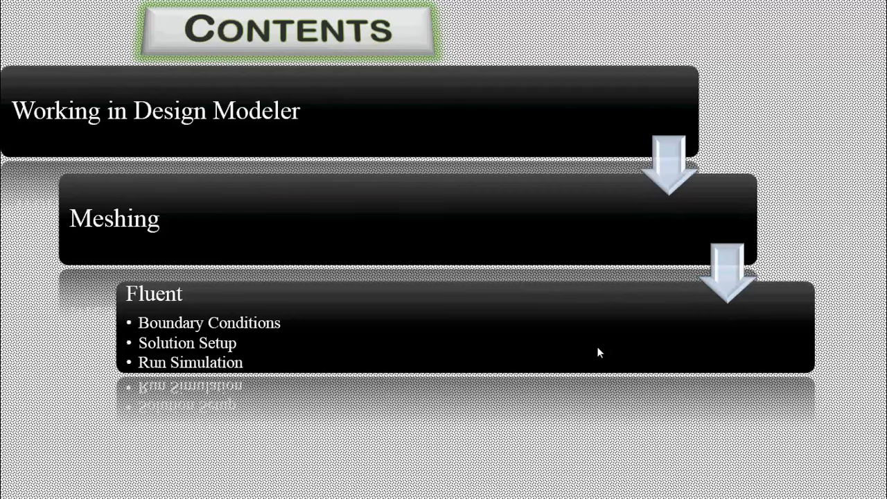
left_click(599, 352)
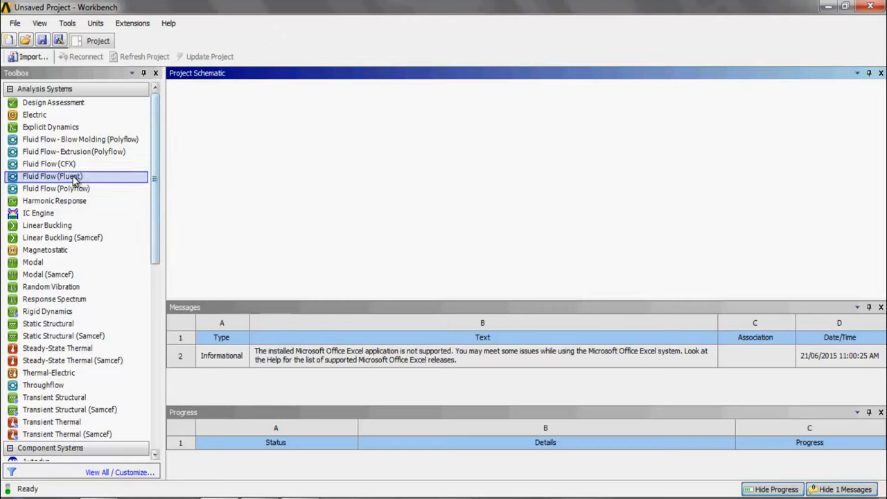
Step: Add a Fluid Flow (Fluent) analysis system to the project schematic and open its Geometry cell in DesignModeler
left_click_drag(59, 178, 229, 159)
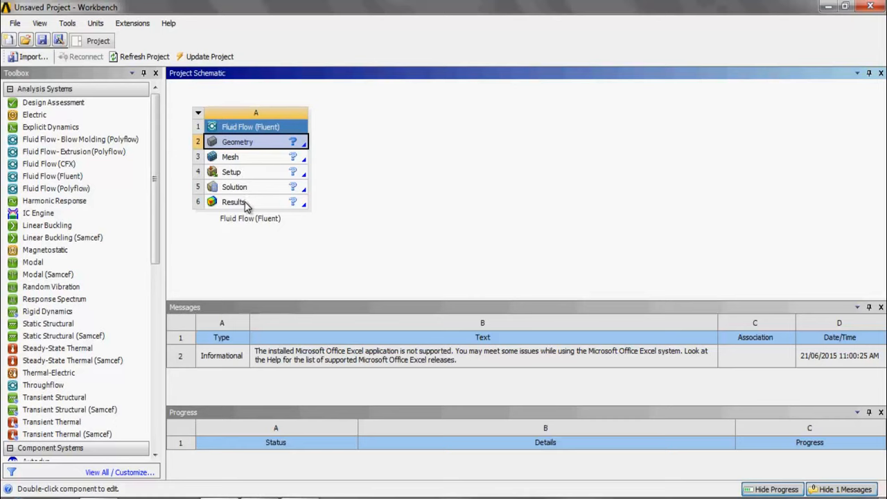
double_click(267, 143)
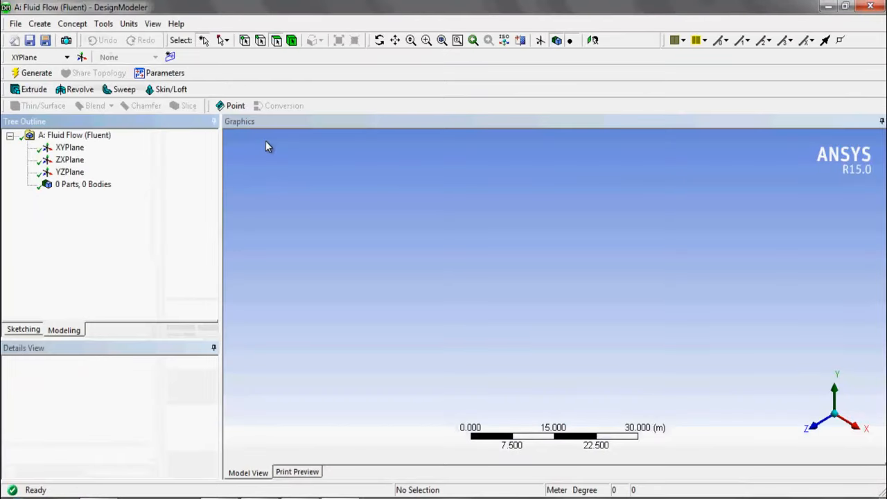
Step: Set the geometry's length unit to millimeters
left_click(137, 27)
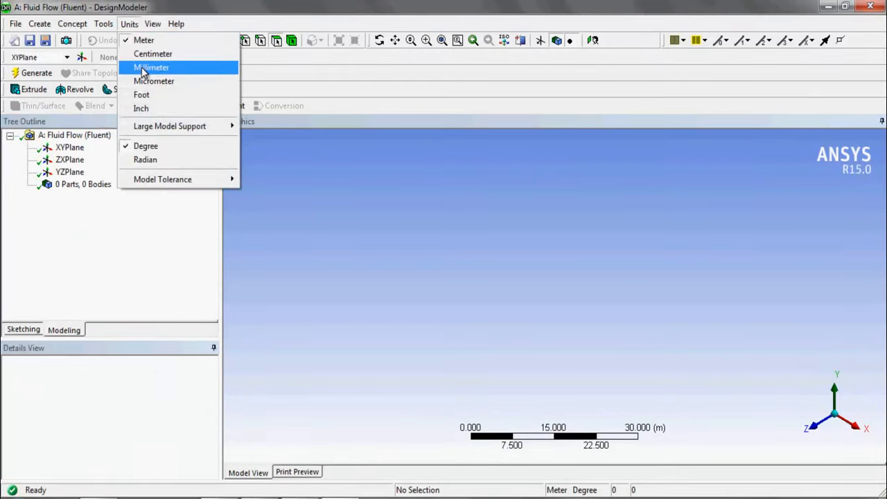
left_click(143, 68)
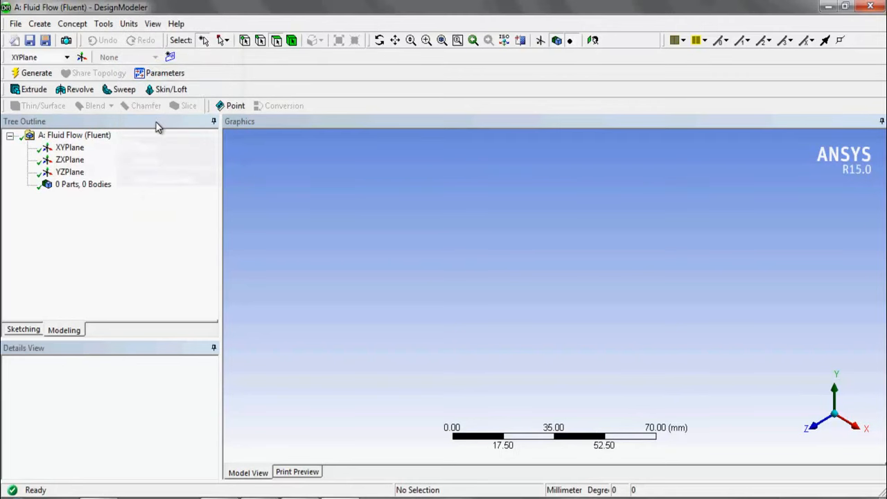
Step: Sketch a circle about 33 mm in diameter on the XYPlane, centred on the origin
left_click(824, 424)
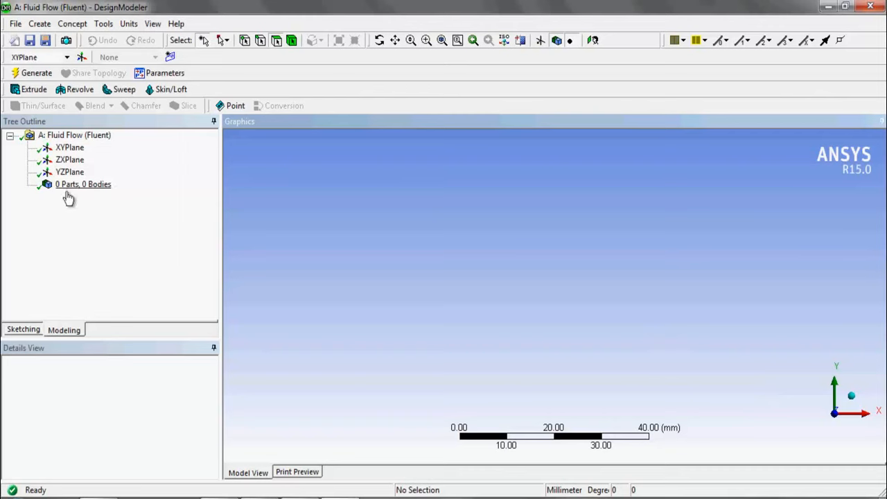
left_click(70, 149)
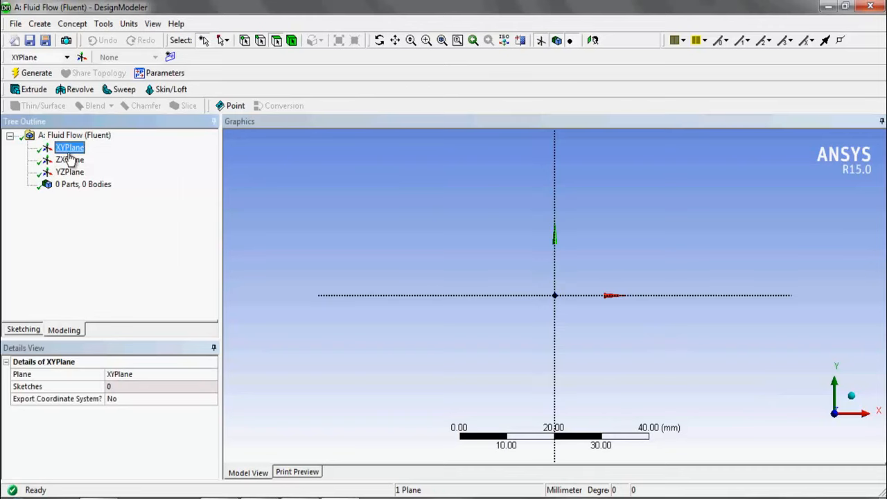
left_click(27, 330)
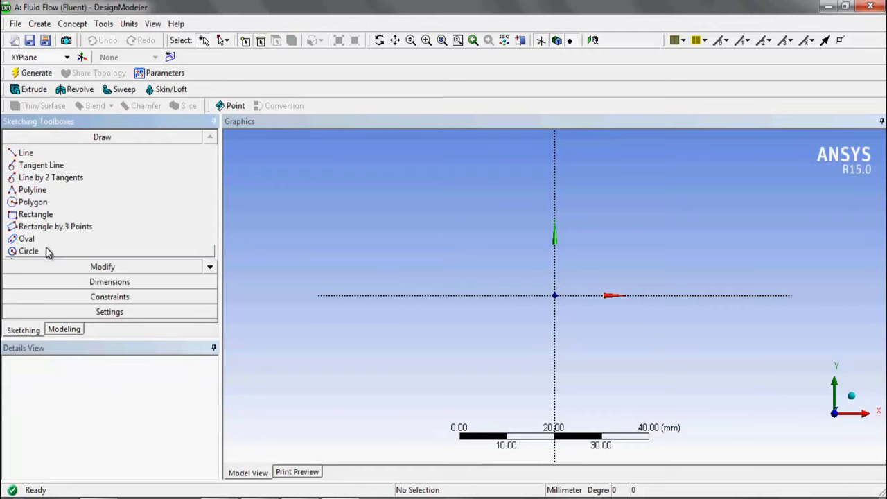
left_click(47, 251)
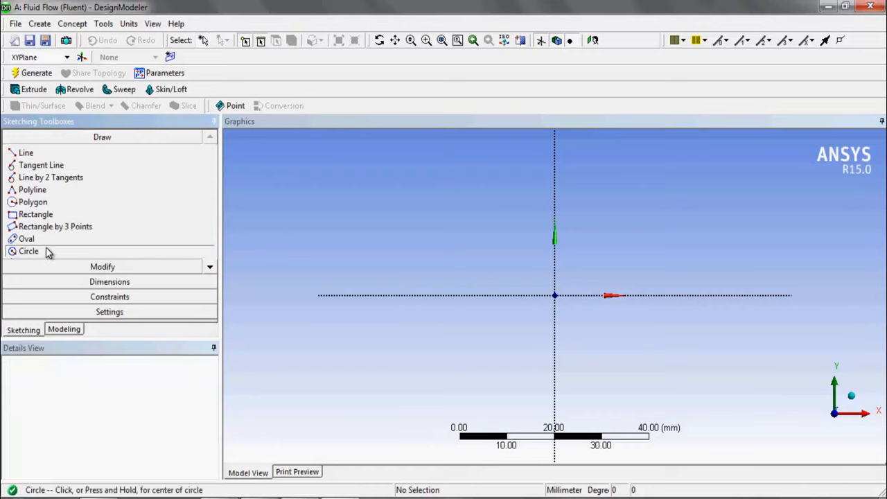
left_click(554, 295)
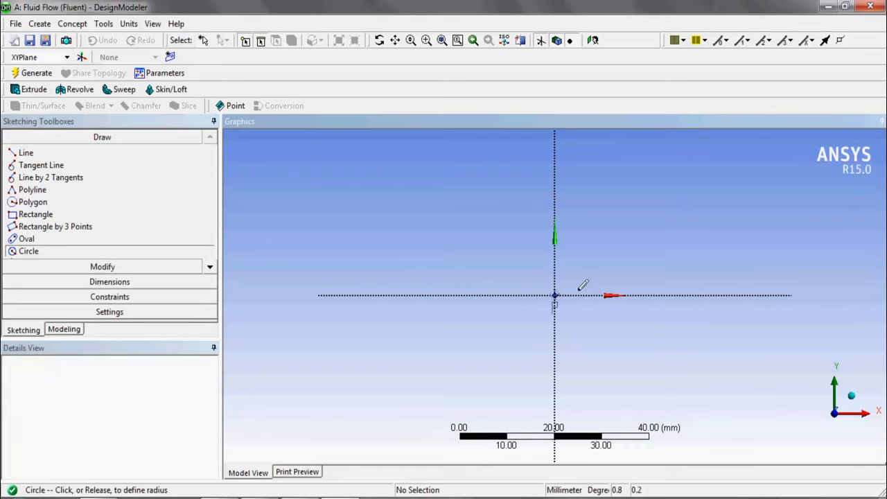
left_click(622, 247)
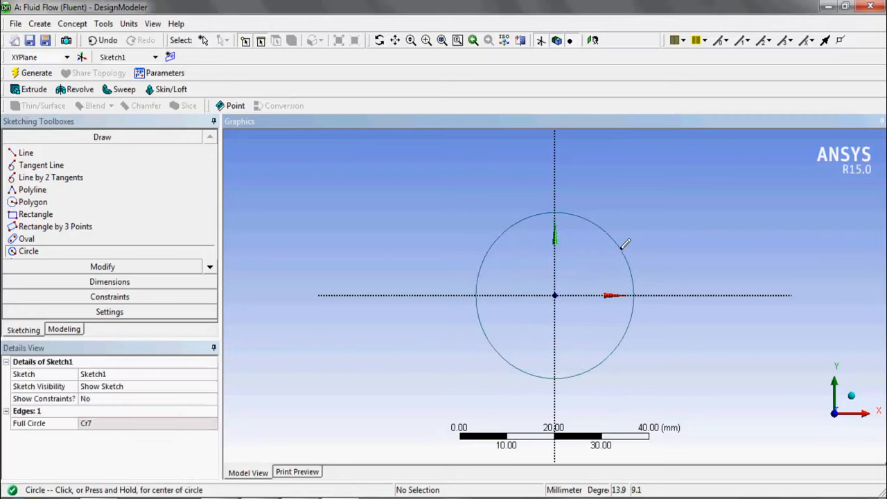
Step: Dimension the circle's diameter and set it to 21 mm
left_click(123, 282)
left_click(503, 232)
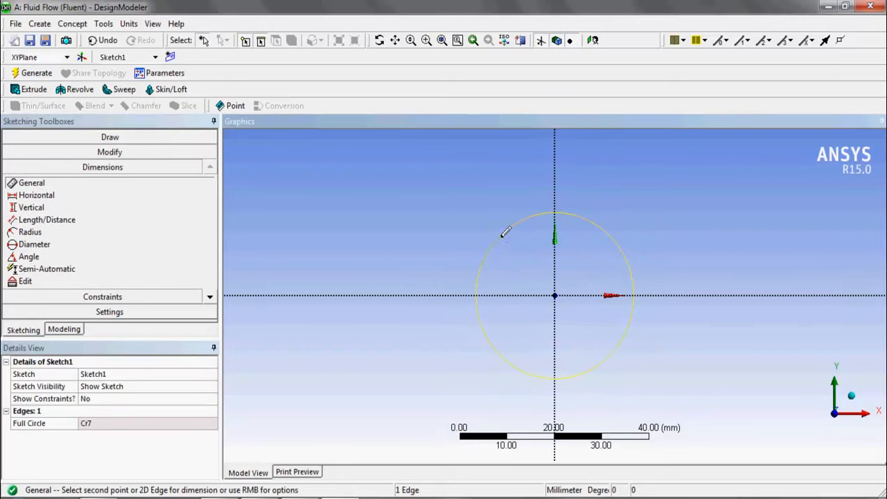
left_click(485, 239)
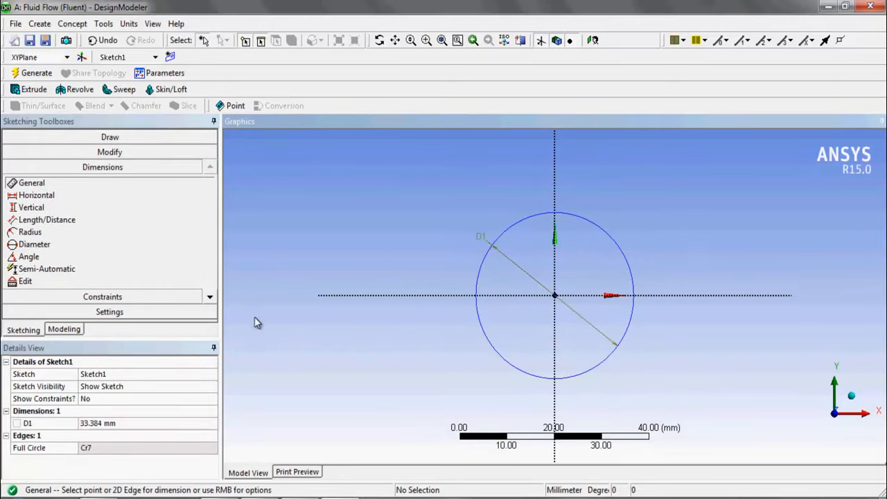
left_click(116, 424)
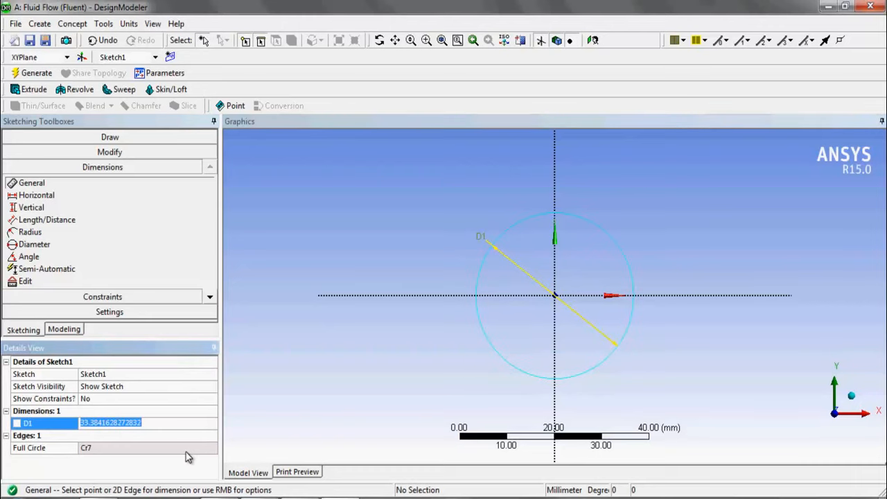
type("21")
key("Return")
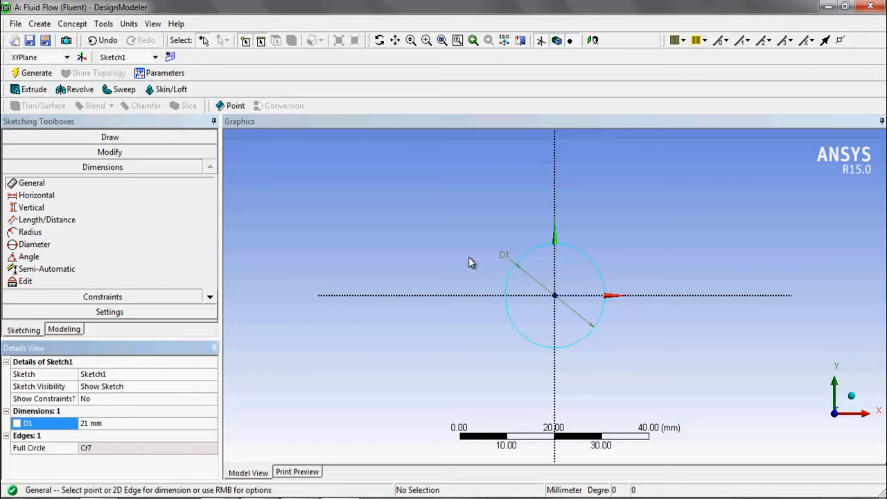
Step: Start an extrusion of the circle sketch, Sketch1, with the operation set to Add Frozen
scroll(467, 252, "up", 4)
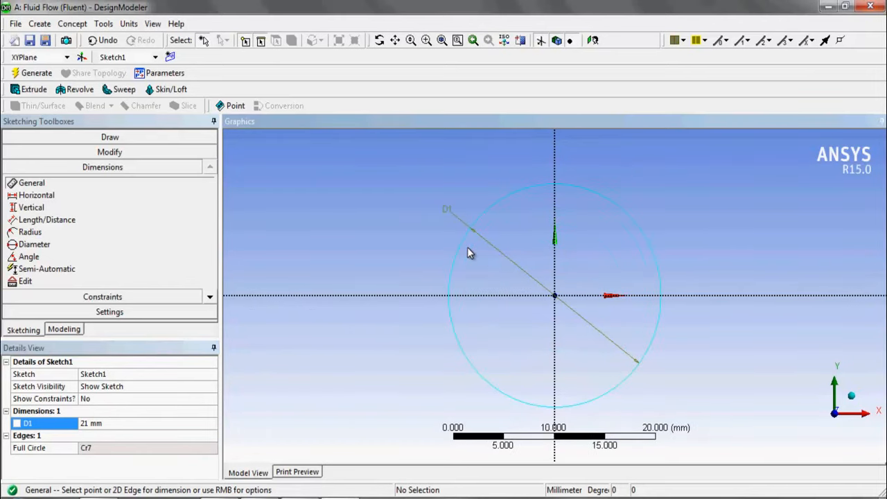
left_click(27, 91)
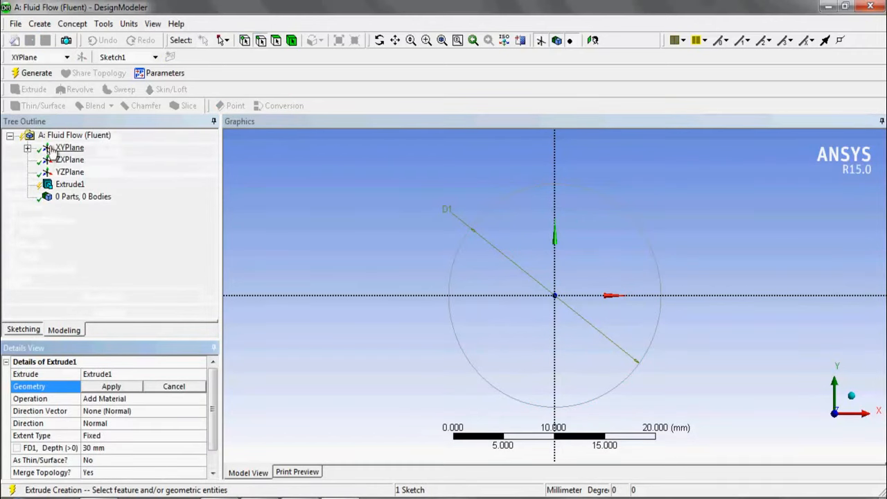
left_click(27, 147)
left_click(77, 161)
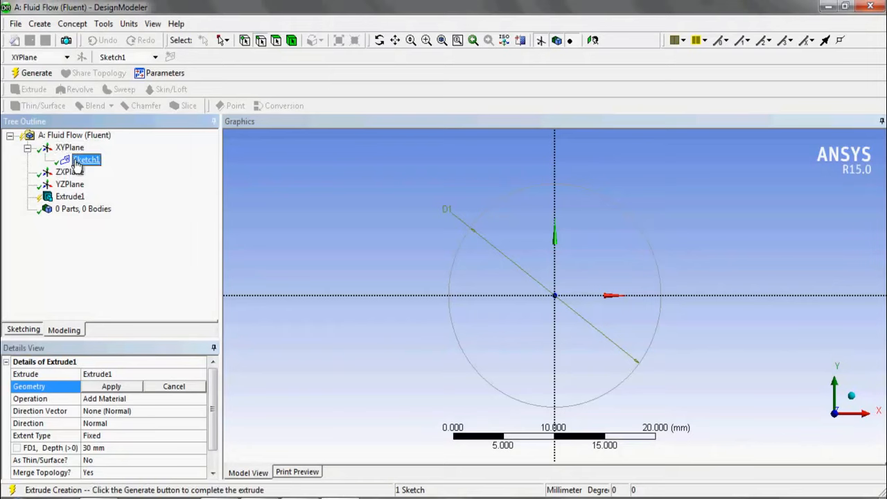
left_click(107, 387)
left_click(114, 411)
left_click(113, 398)
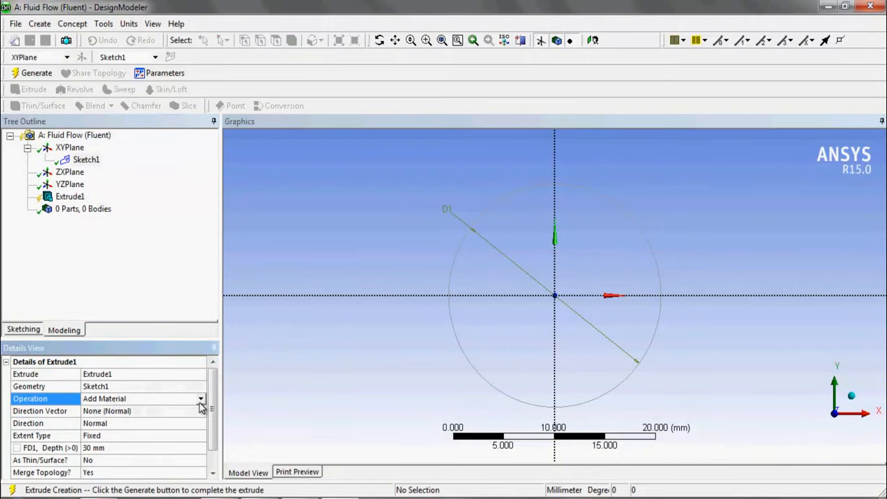
left_click(201, 399)
left_click(196, 410)
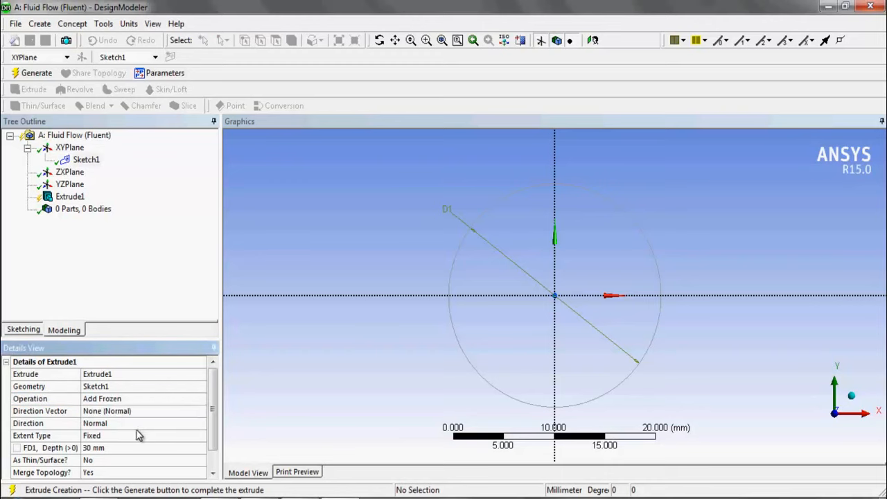
Step: Set the extrusion direction to Both - Symmetric and the depth to 0.5 mm, and generate the disc
left_click(200, 423)
left_click(201, 424)
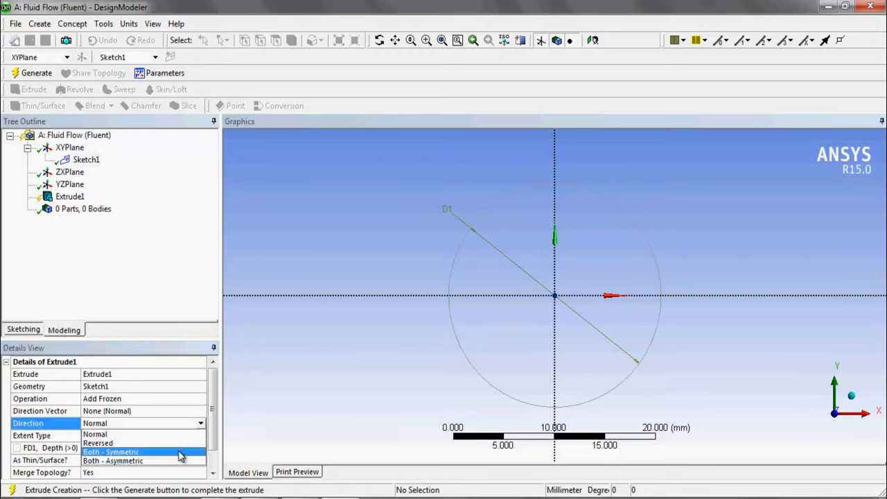
left_click(180, 452)
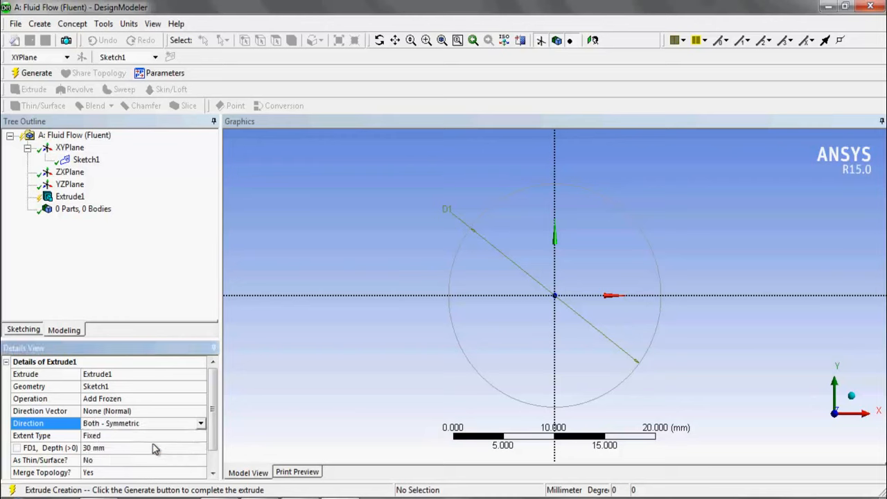
left_click(121, 449)
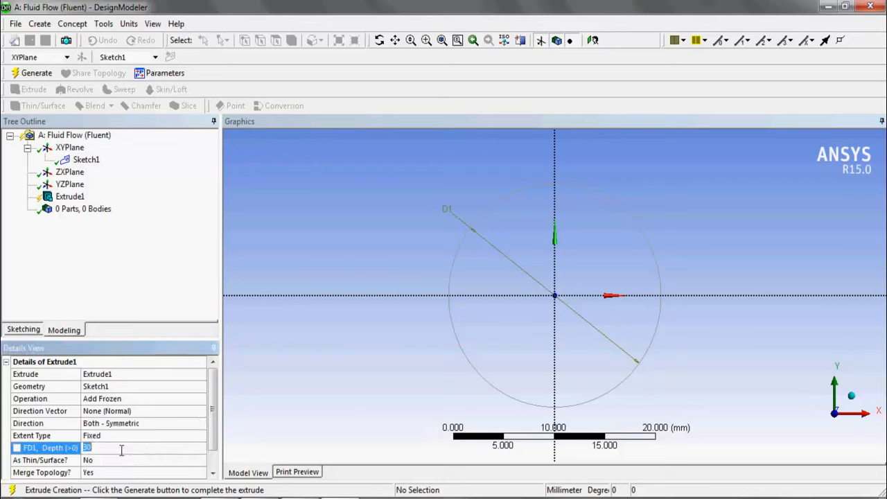
type("35")
key("Return")
left_click(122, 450)
type(".5")
key("Return")
left_click(47, 76)
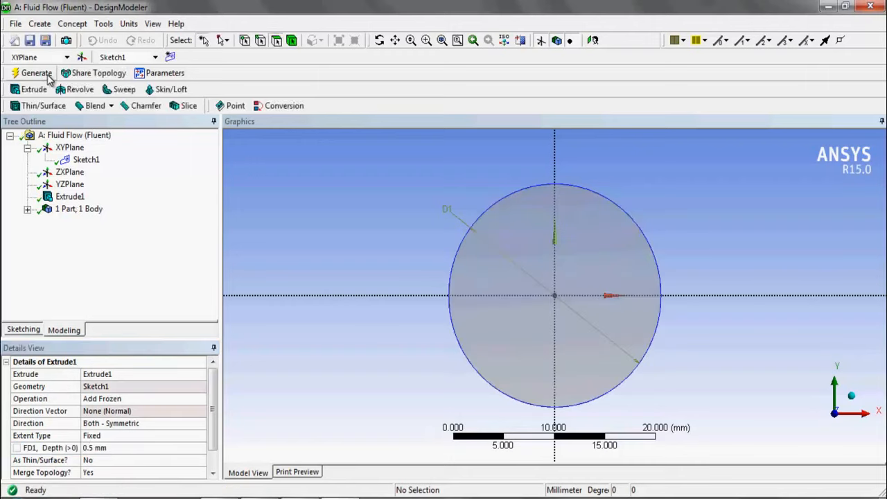
Step: Create a second sketch on the XYPlane and draw a circle about 3.5 mm in diameter centred on the origin
left_click(852, 398)
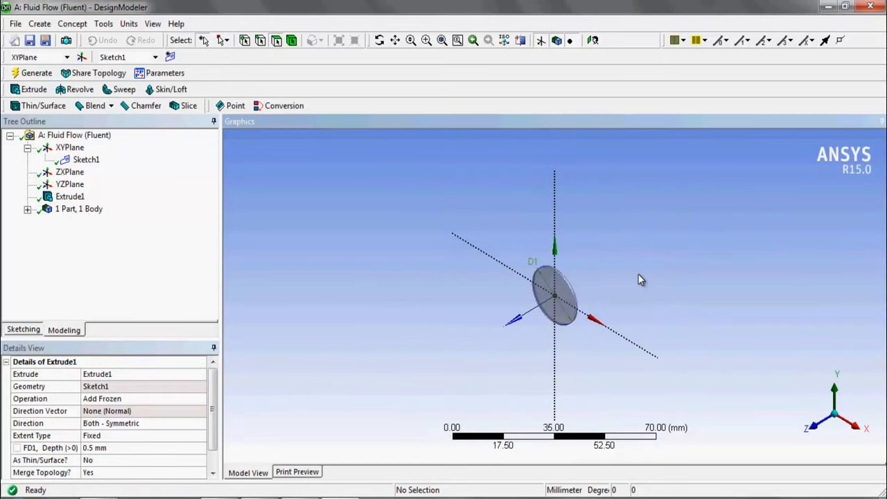
scroll(636, 274, "up", 10)
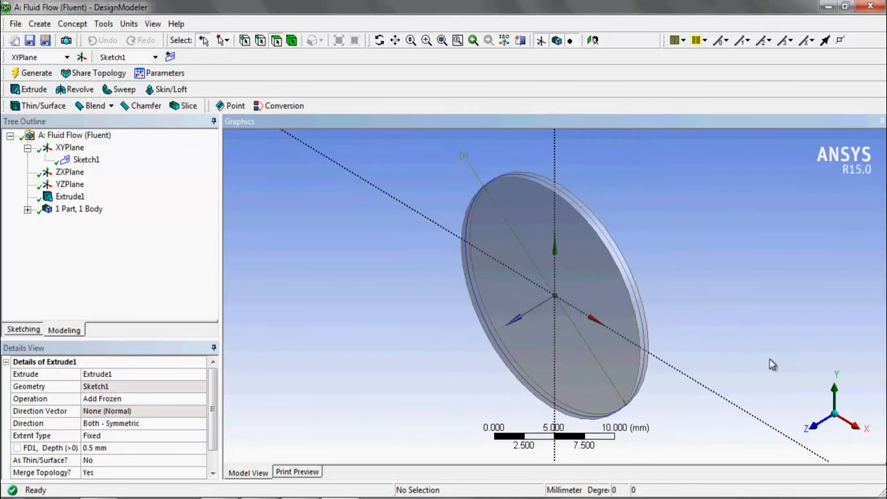
left_click(812, 427)
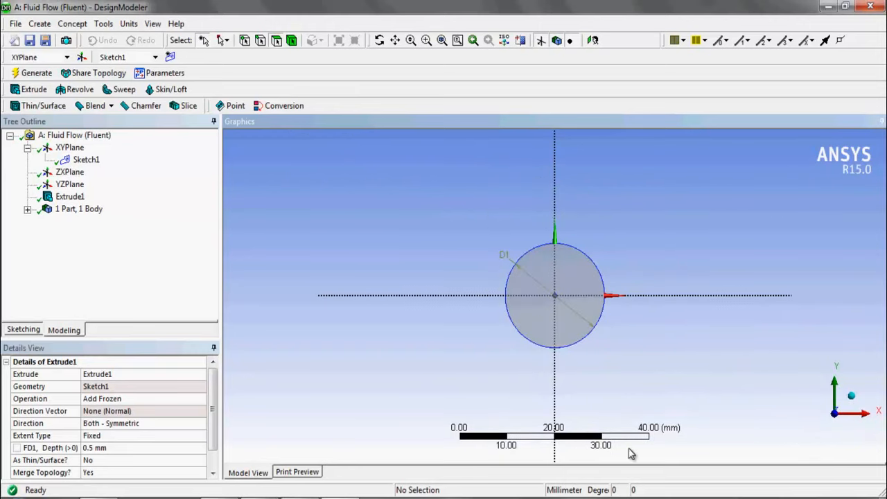
scroll(658, 340, "up", 4)
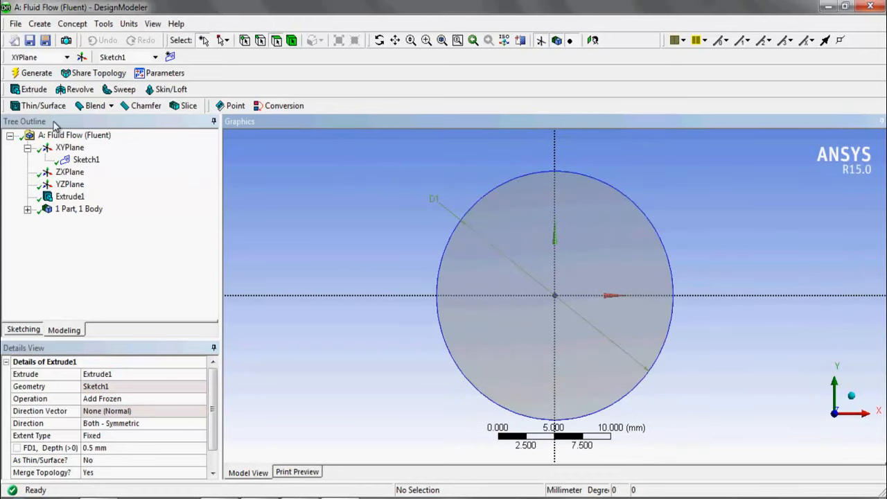
left_click(171, 57)
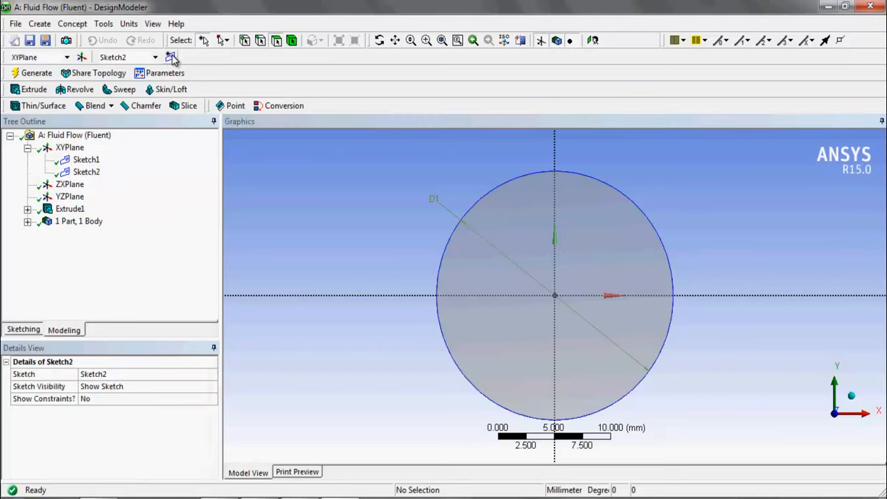
left_click(24, 330)
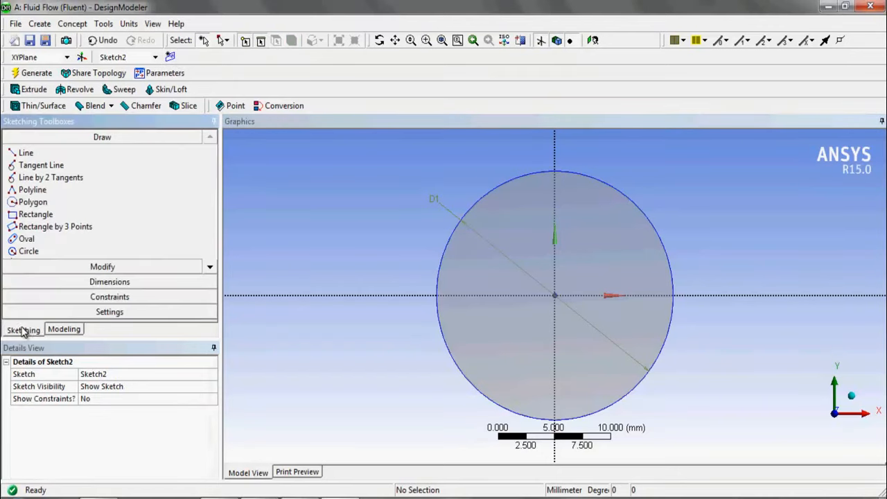
left_click(72, 254)
left_click(554, 296)
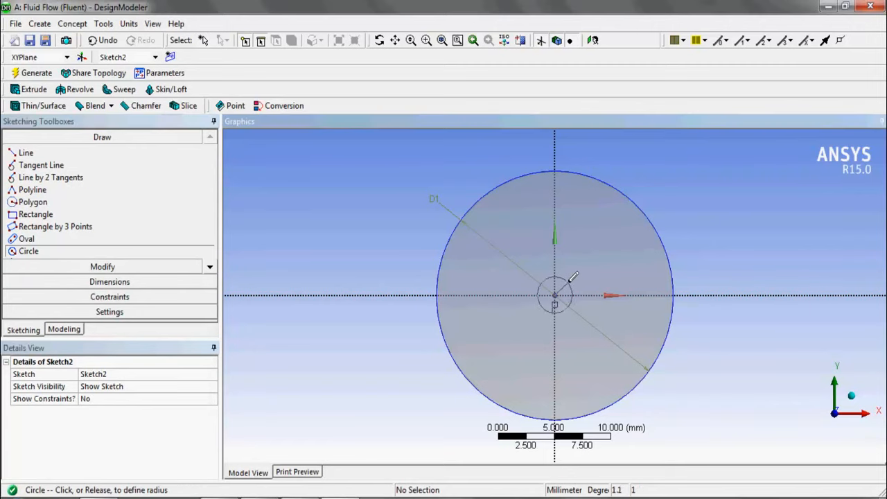
left_click(573, 276)
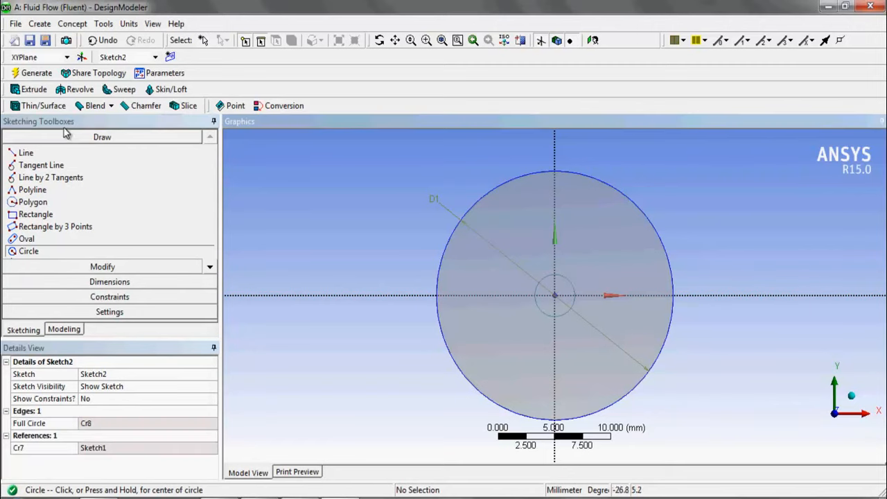
Step: Dimension the inner circle's diameter, set it to 5 mm, and make it a design parameter named XYPlane.D2
left_click(97, 281)
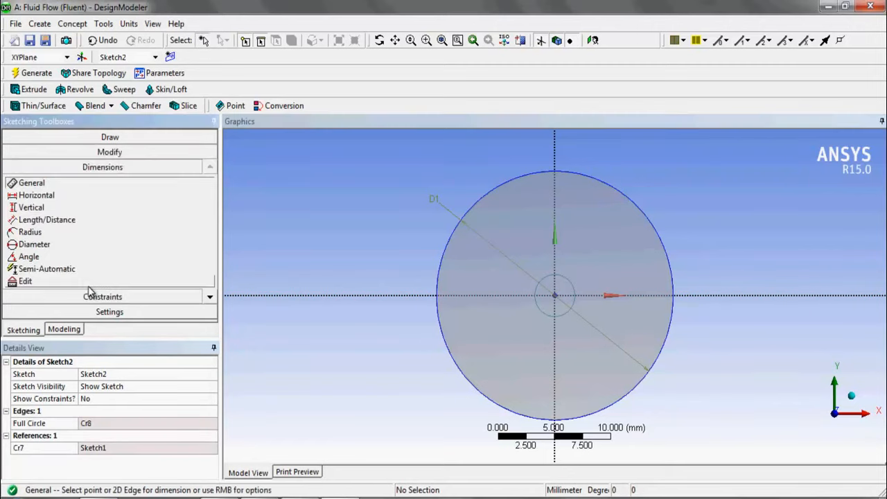
left_click(541, 314)
left_click(531, 315)
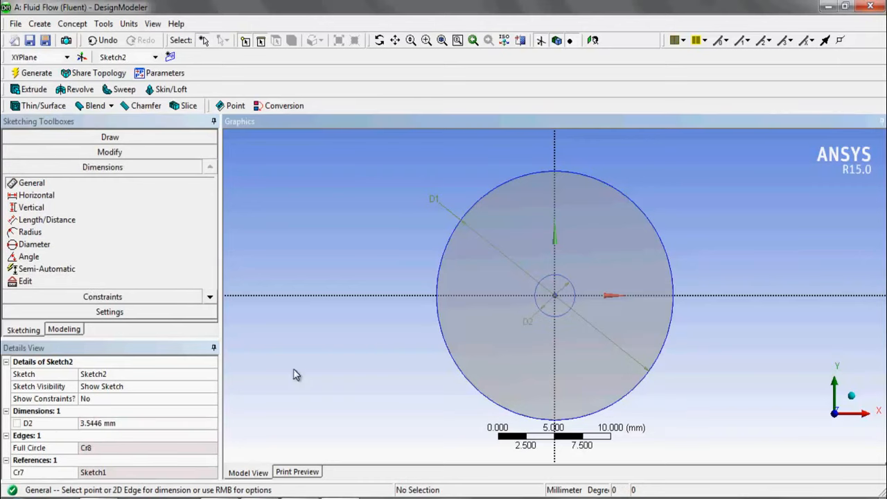
left_click(129, 422)
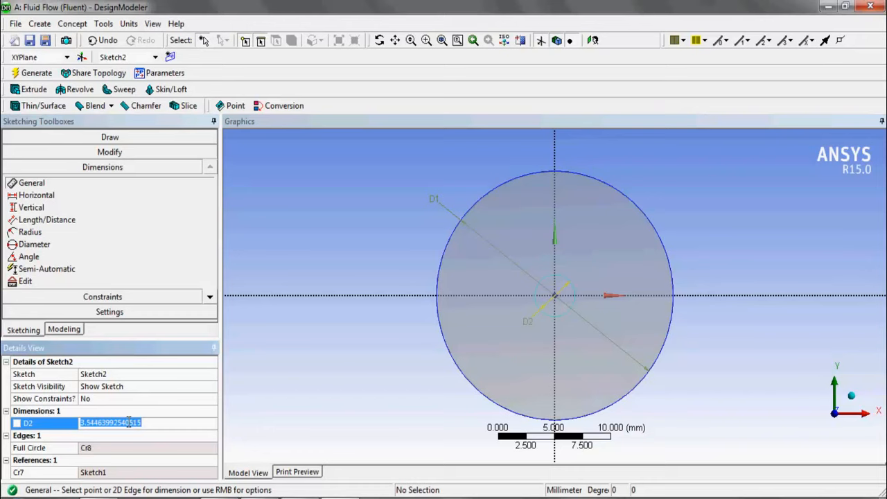
type("5")
key("Return")
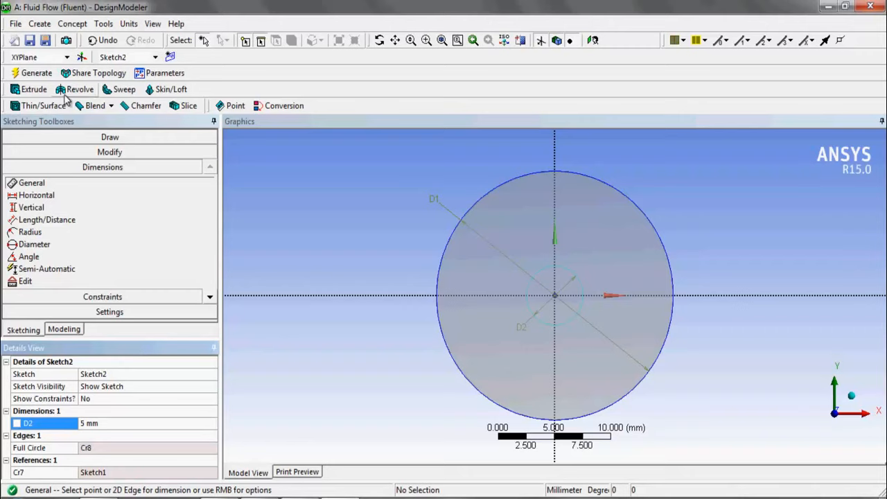
left_click(18, 424)
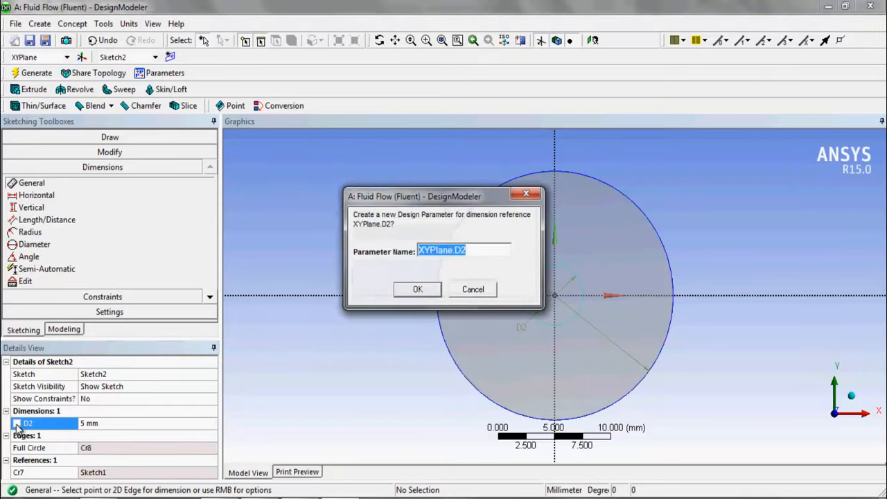
left_click(417, 289)
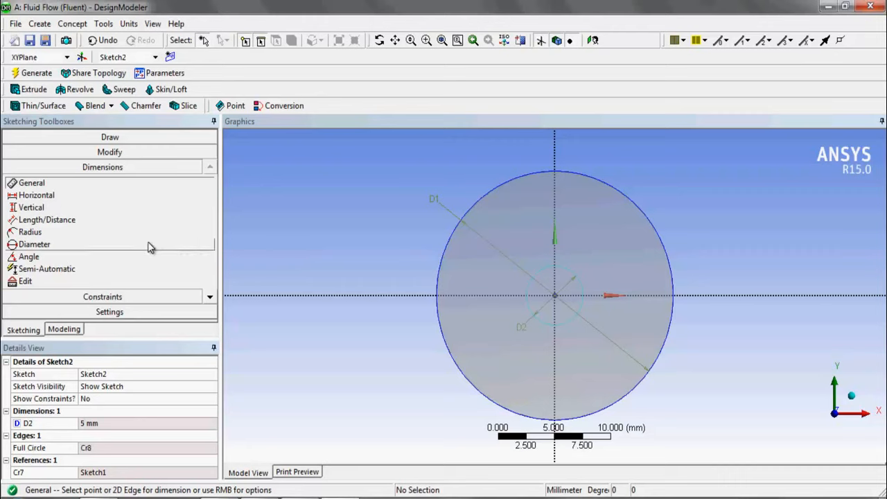
Step: Start an extrusion of the inner circle sketch, Sketch2, with the operation set to Add Frozen
left_click(32, 89)
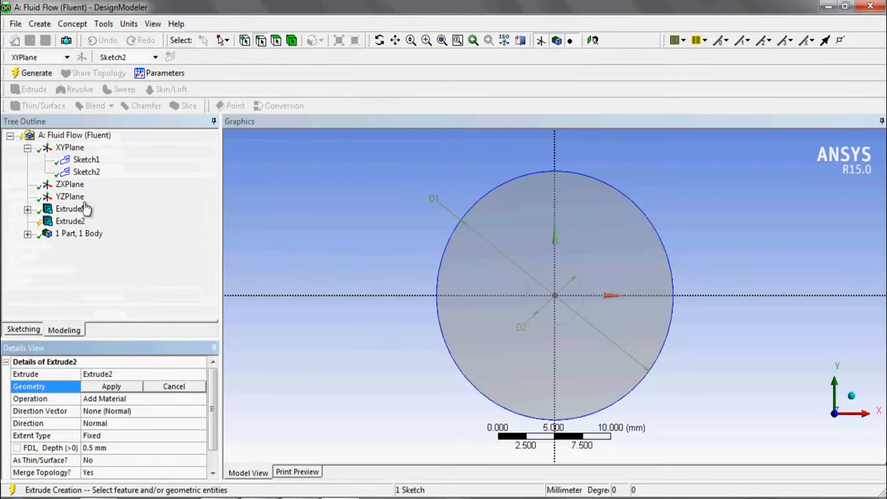
left_click(86, 171)
left_click(112, 392)
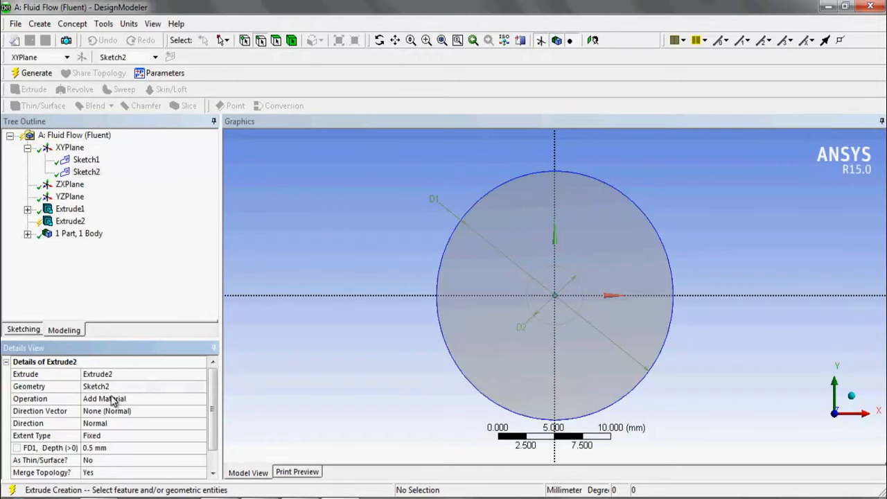
left_click(113, 399)
left_click(200, 399)
left_click(138, 409)
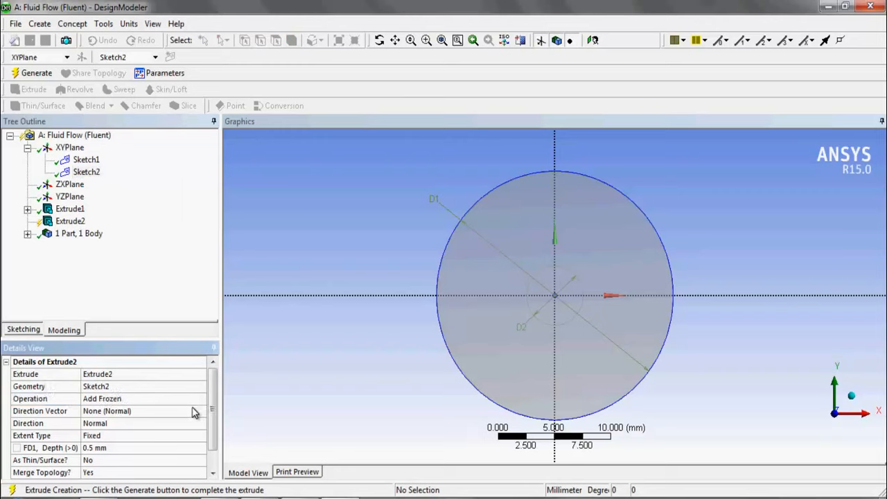
Step: Set the extrusion direction to Both - Symmetric and the depth to 1 mm, and generate the small central disc
left_click(201, 424)
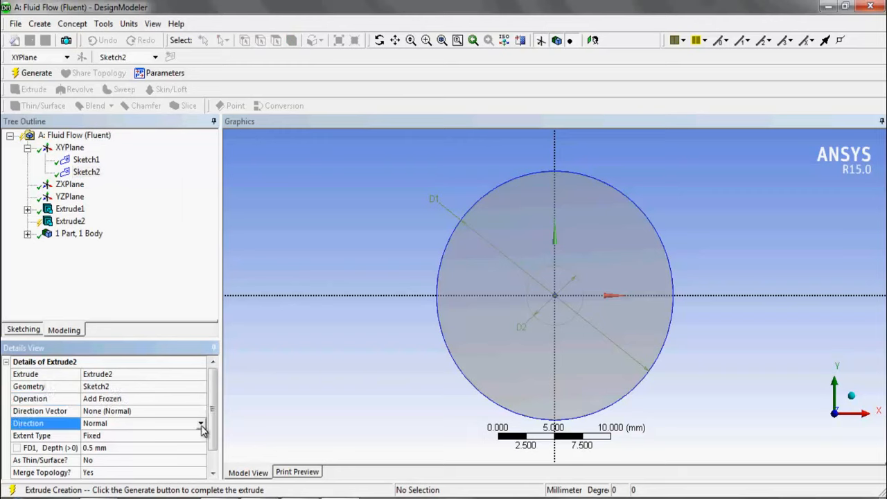
left_click(201, 423)
left_click(191, 456)
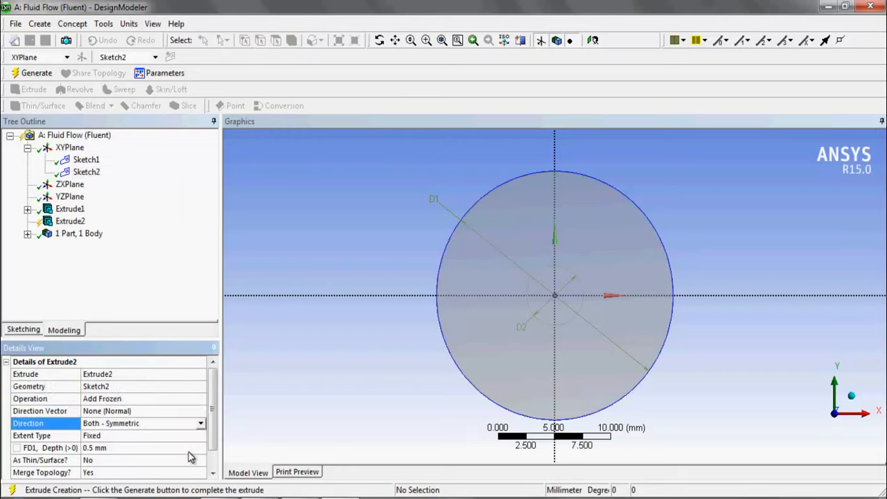
left_click(153, 449)
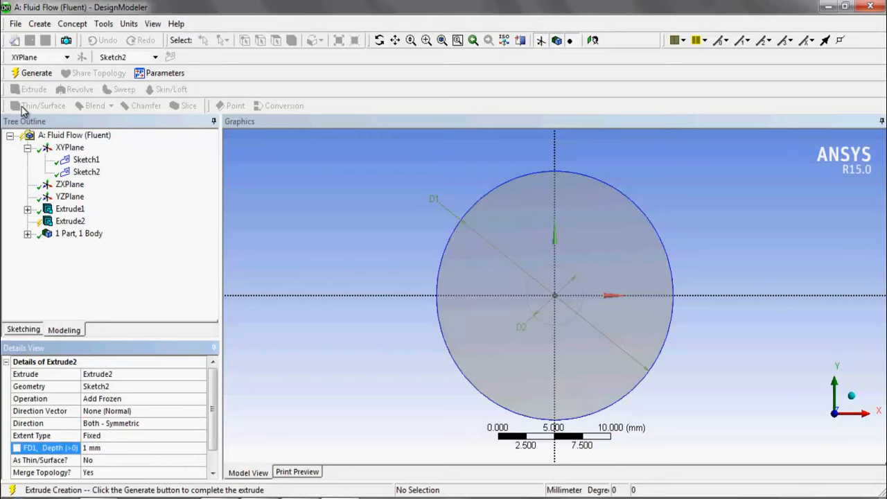
left_click(36, 72)
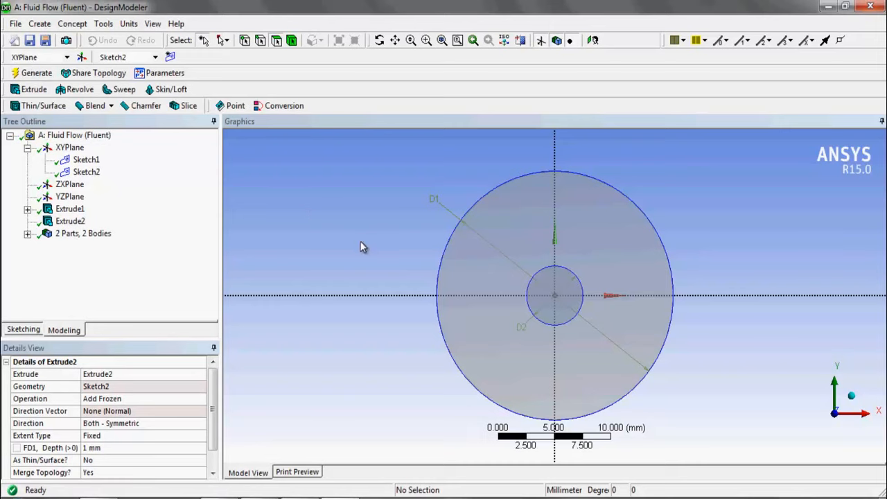
Step: Generate a linear pattern of the small central disc along the horizontal X axis, with a 7 mm offset and 1 copy
left_click(40, 24)
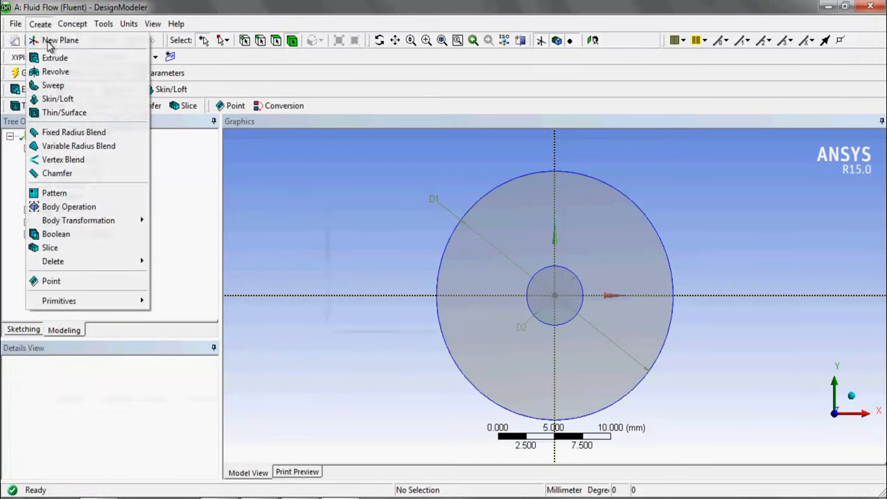
left_click(61, 192)
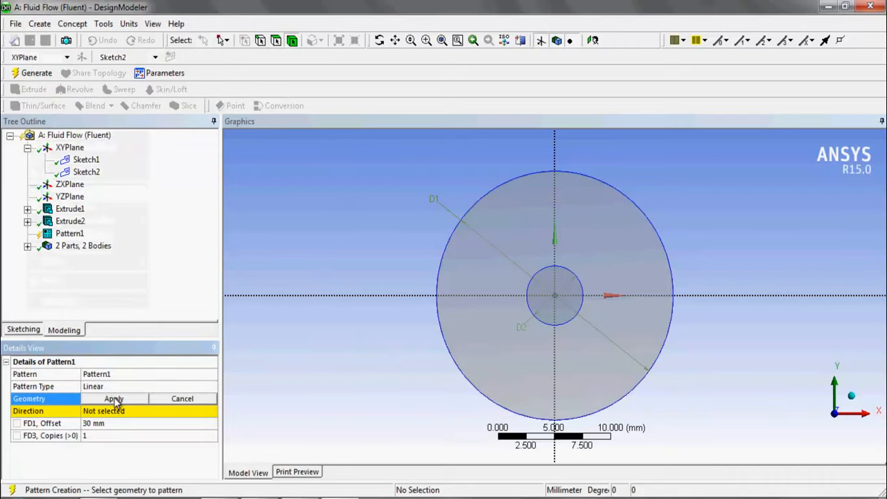
left_click(558, 285)
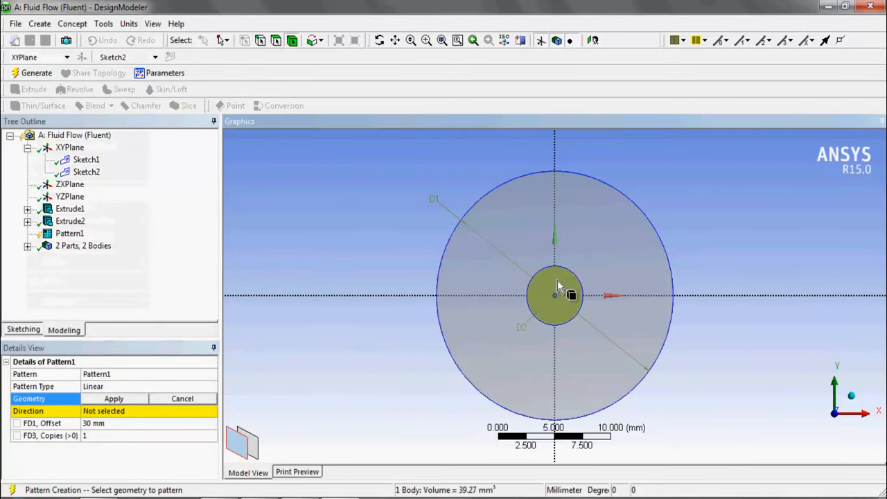
left_click(114, 399)
left_click(117, 412)
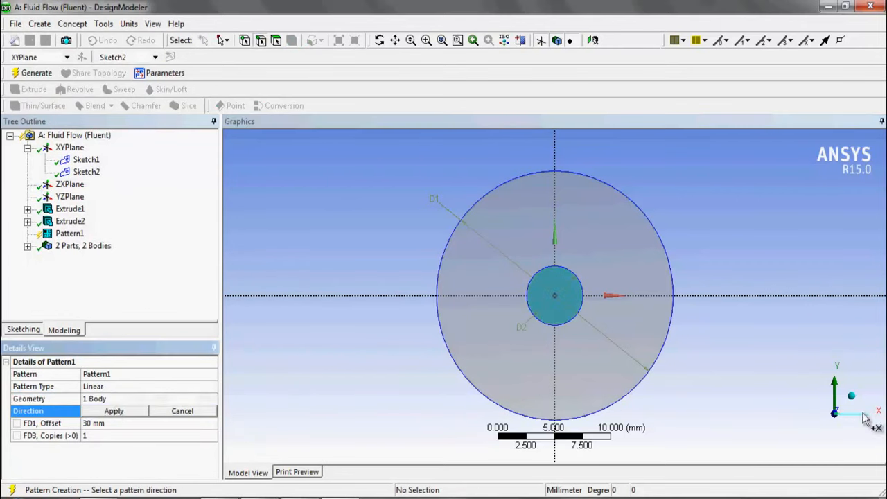
left_click(749, 296)
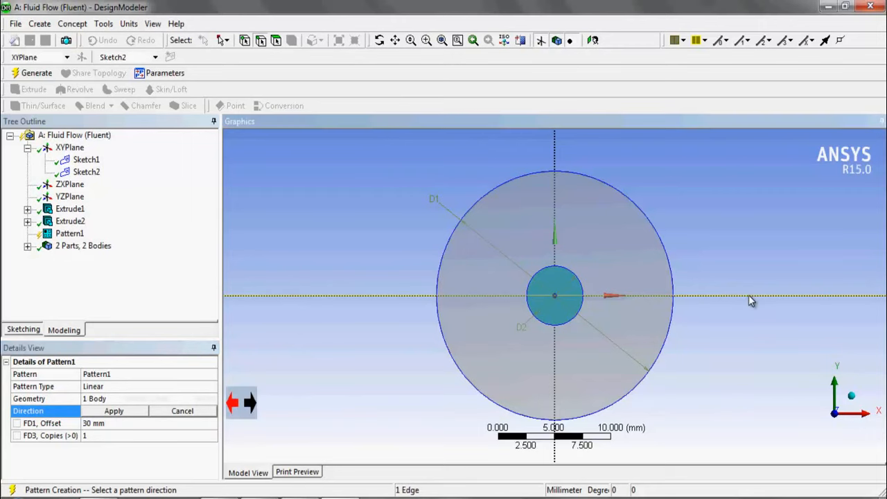
left_click(114, 412)
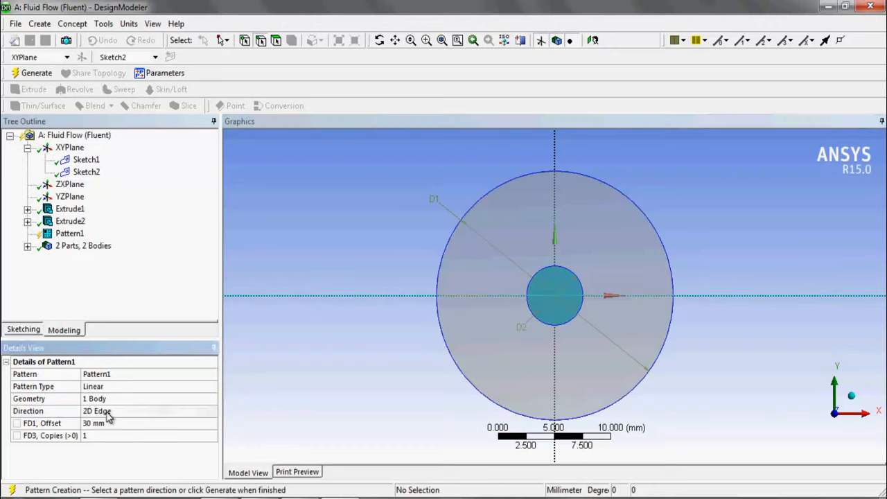
left_click(106, 423)
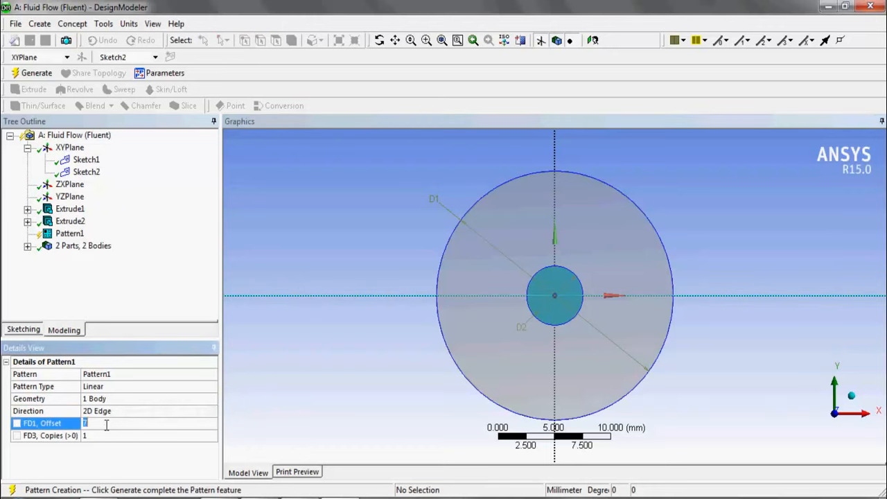
left_click(95, 435)
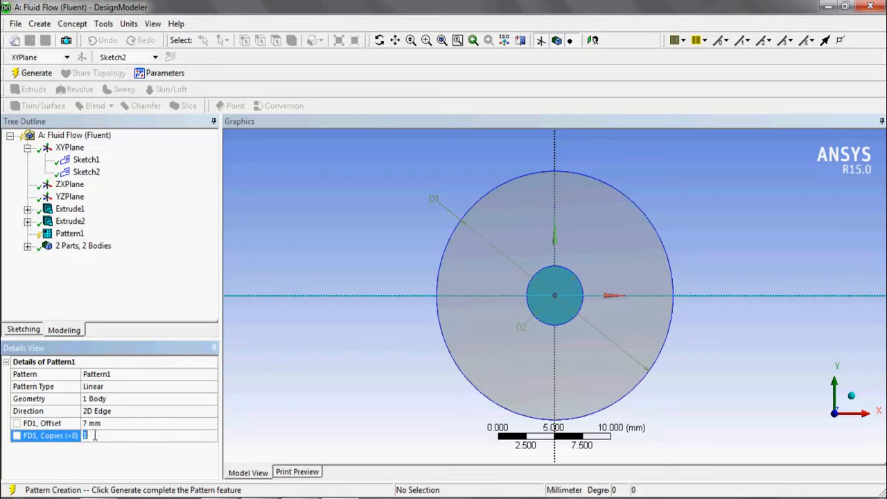
left_click(43, 73)
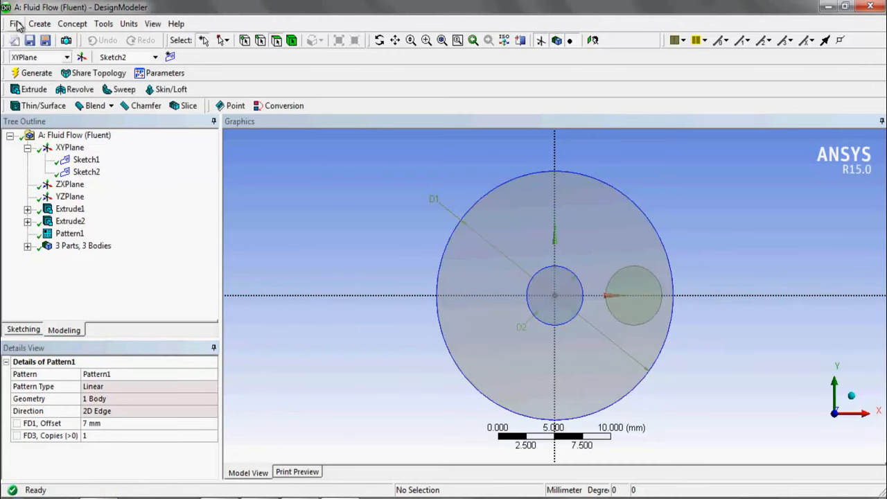
Step: Start a second pattern of type Circular, using the offset small disc as its geometry
left_click(39, 23)
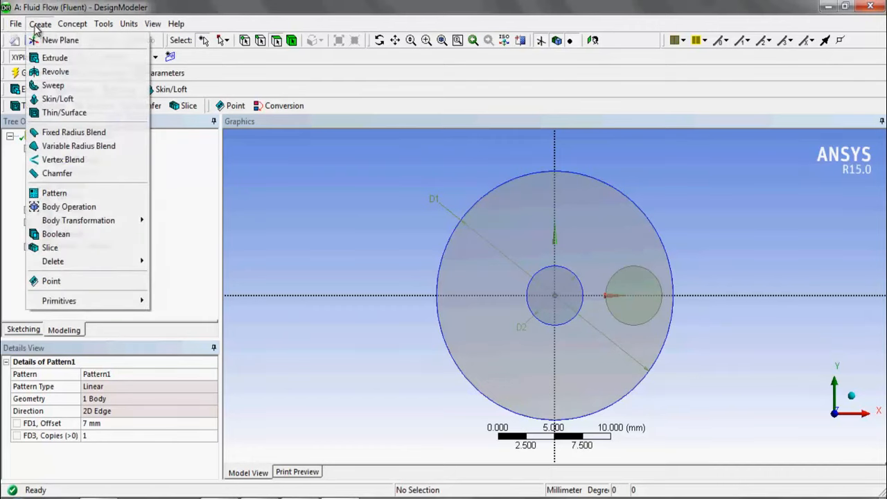
left_click(55, 193)
left_click(123, 388)
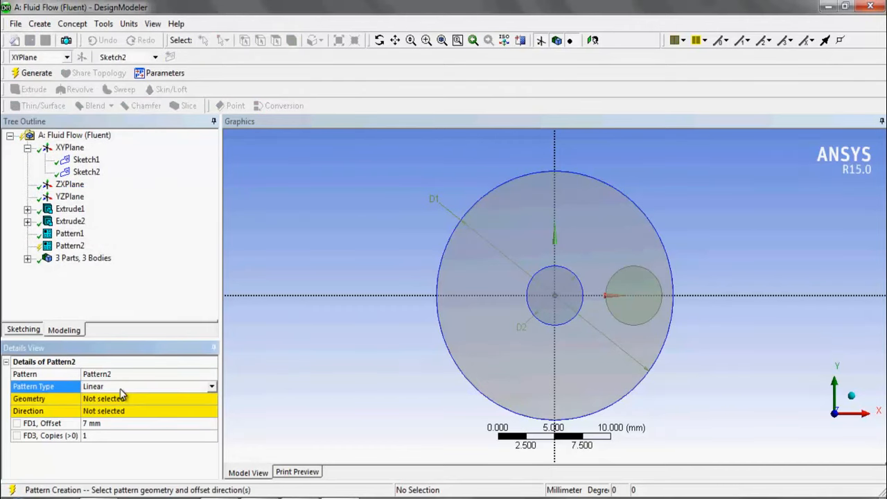
left_click(213, 388)
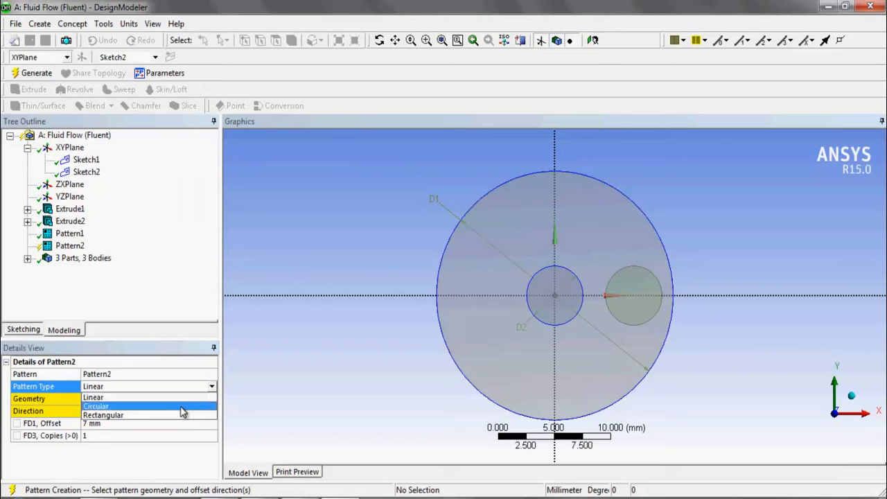
left_click(177, 403)
left_click(118, 399)
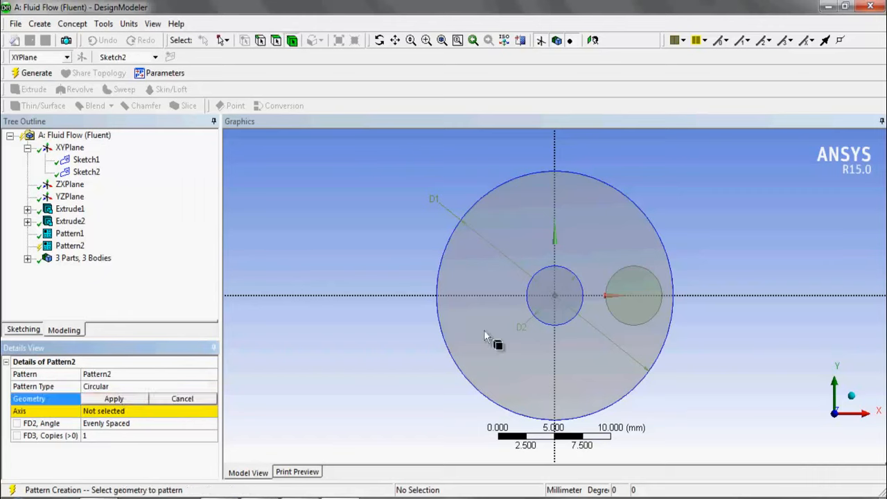
left_click(629, 283)
left_click(110, 400)
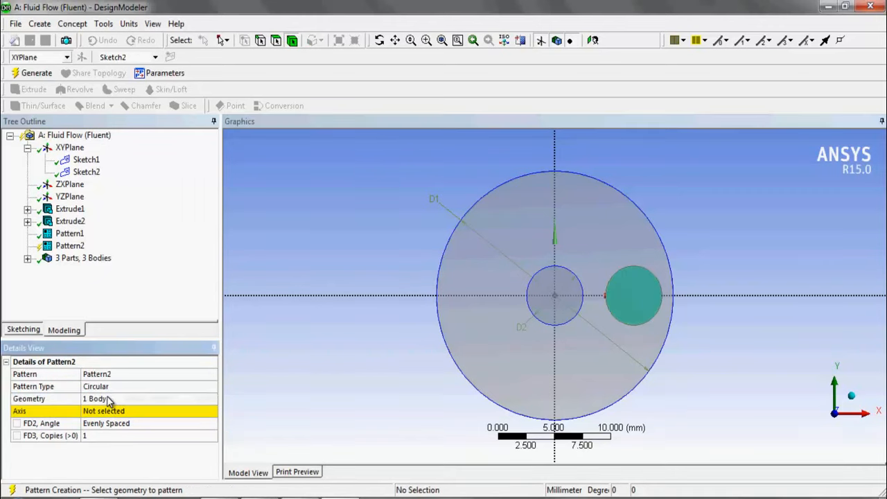
Step: Set the circular pattern's axis to the YZPlane axis line that runs along Z through the disc's centre
left_click(851, 396)
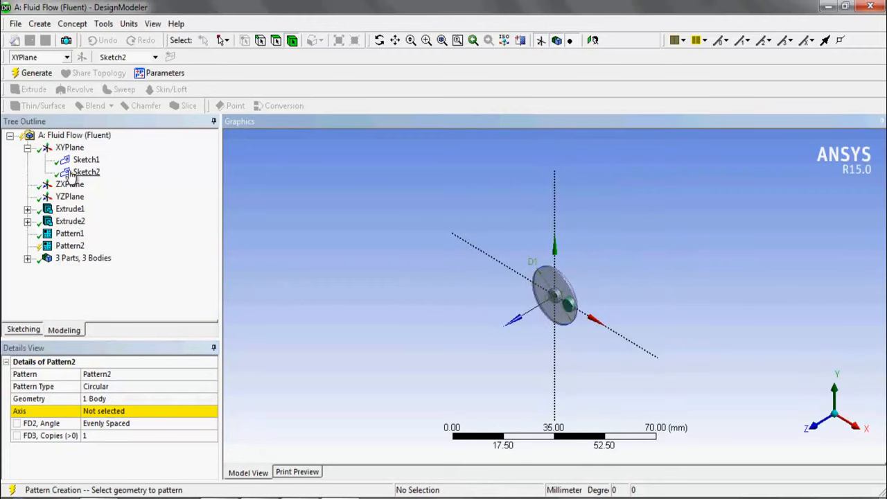
left_click(69, 197)
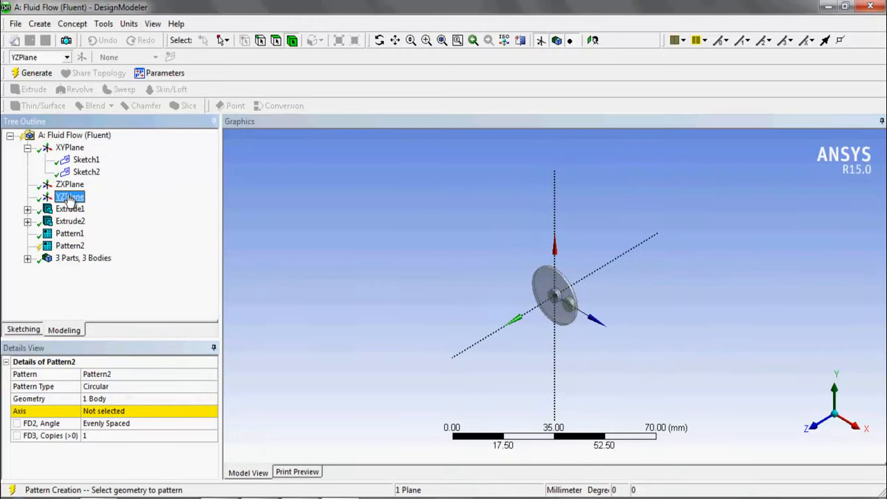
left_click(108, 412)
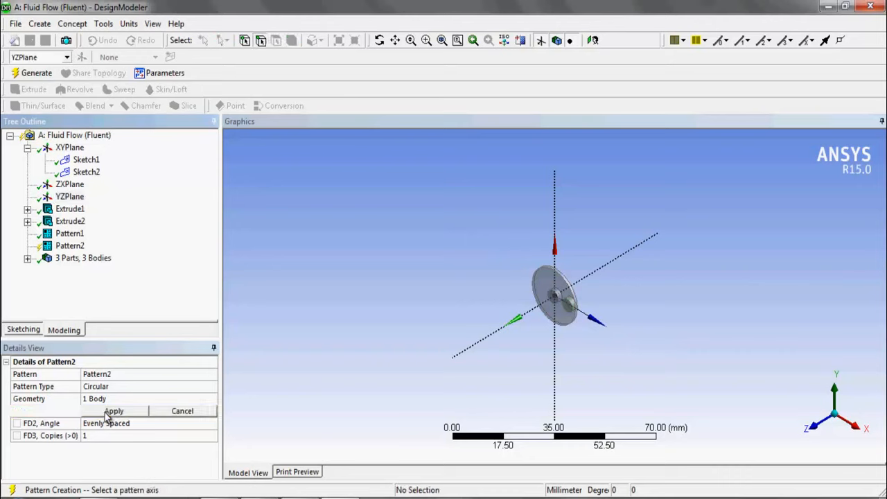
left_click(518, 320)
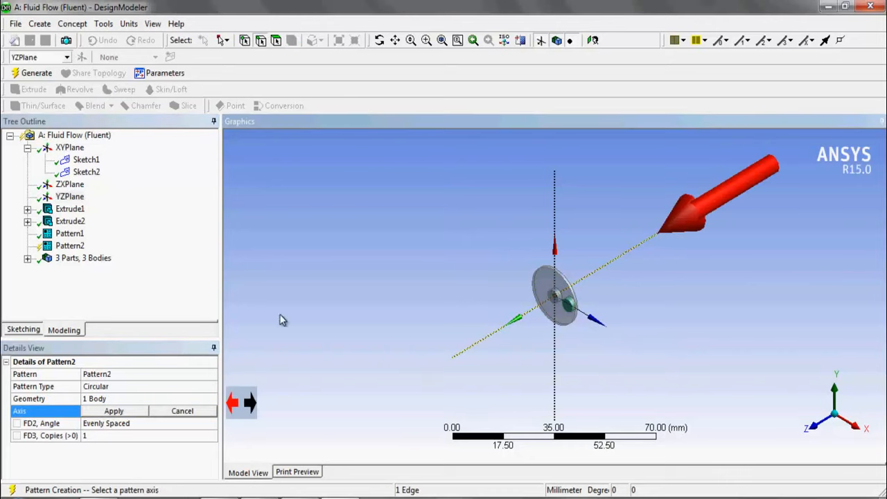
left_click(113, 411)
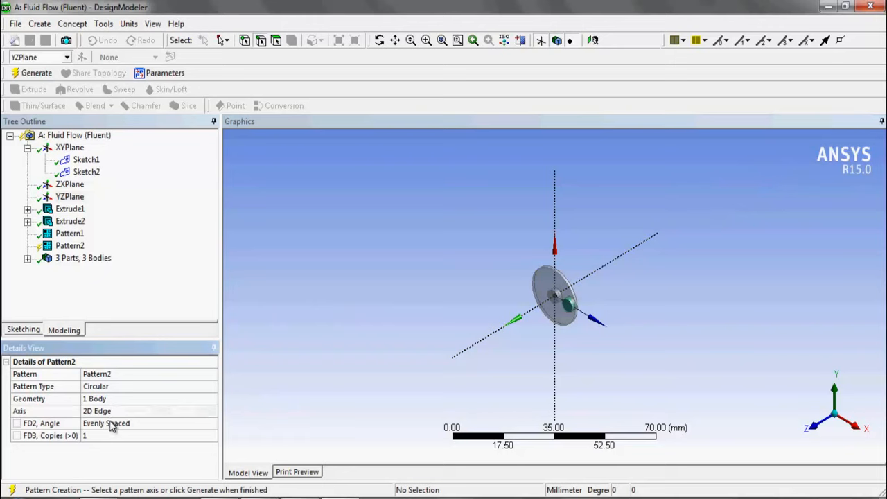
Step: Set the circular pattern's angle to 90° and its copies to 3, and generate it
left_click(111, 423)
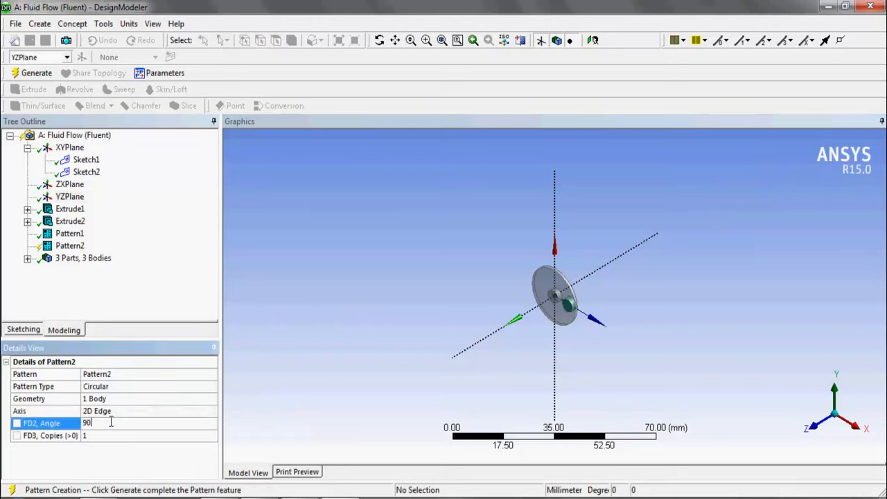
left_click(107, 435)
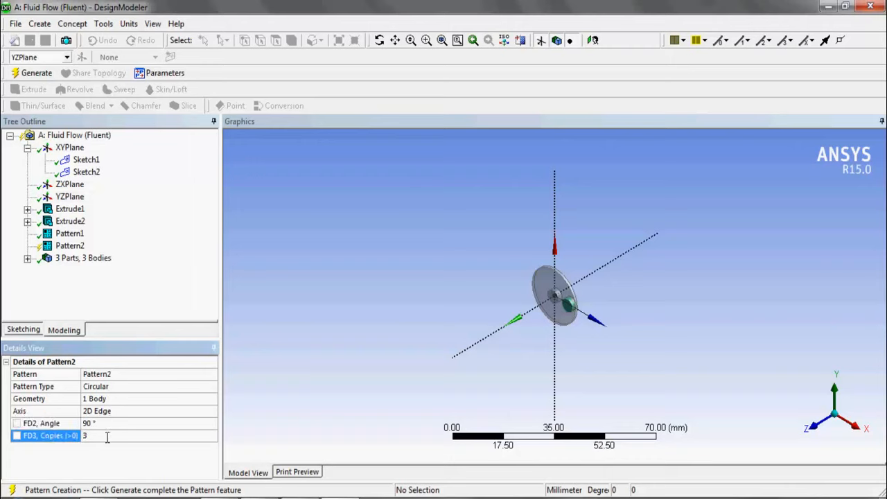
left_click(32, 74)
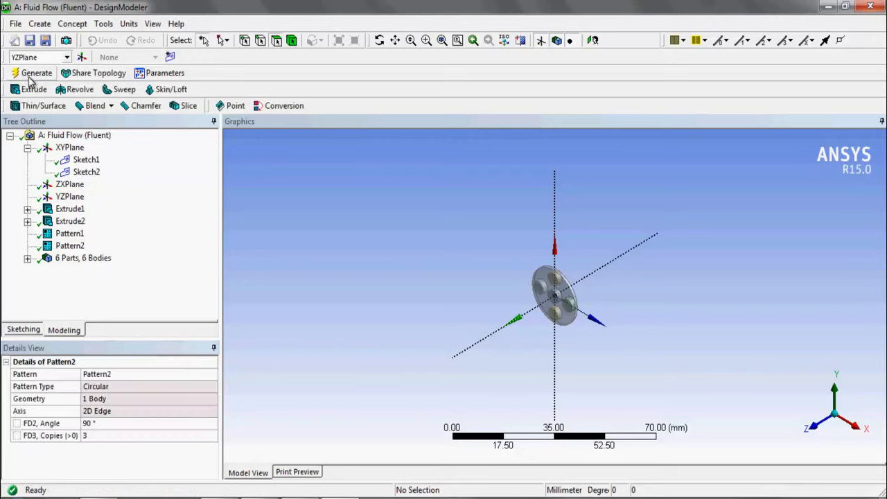
Step: Start a Boolean feature with the Subtract operation and set the large disc as its target body
left_click(813, 429)
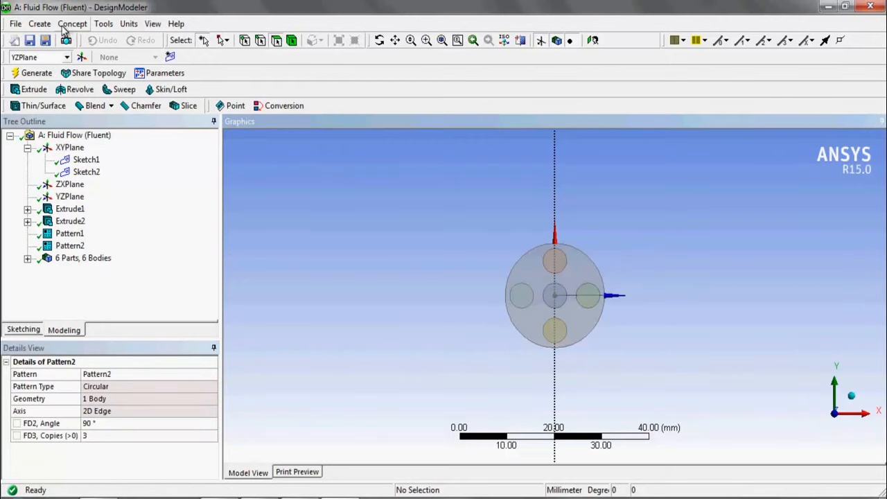
left_click(40, 23)
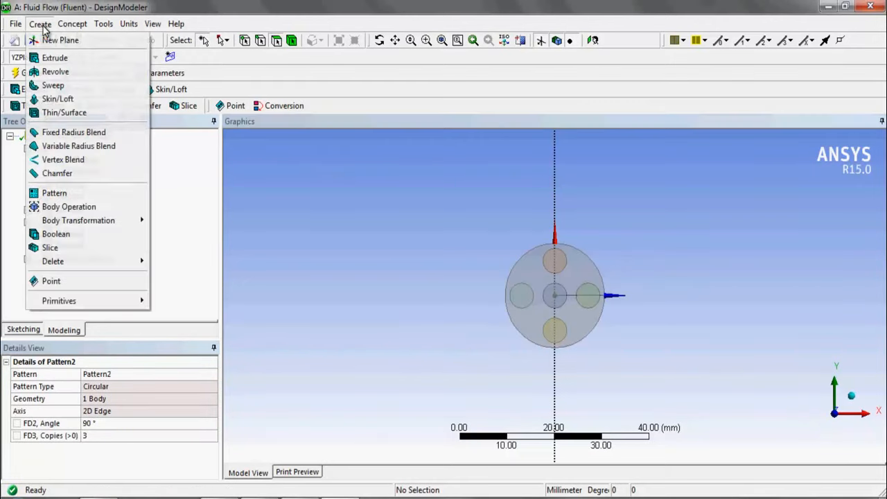
left_click(58, 235)
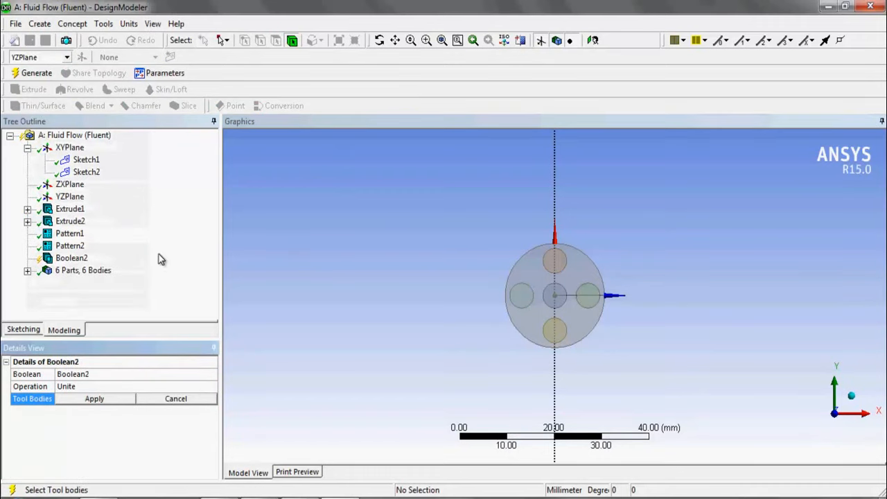
left_click(102, 400)
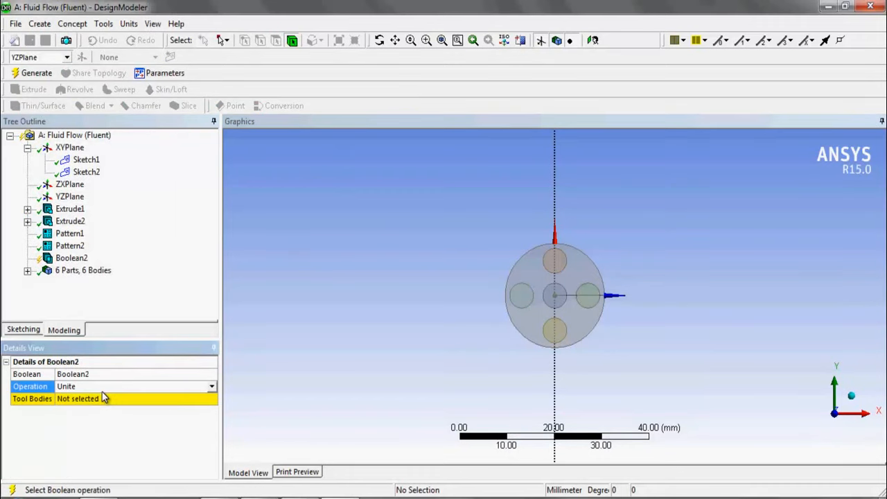
left_click(212, 387)
left_click(175, 405)
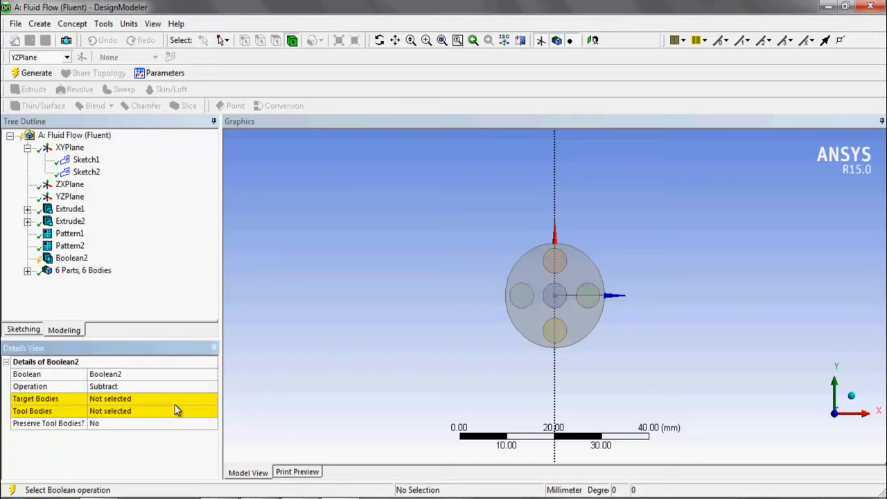
left_click(130, 399)
left_click(559, 289)
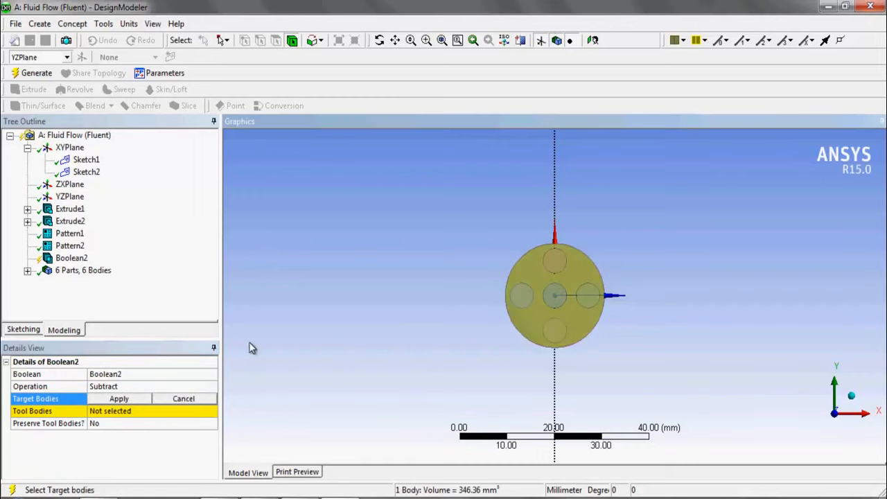
left_click(119, 399)
Step: Set the five small discs as the tool bodies of the subtraction and generate it
left_click(125, 411)
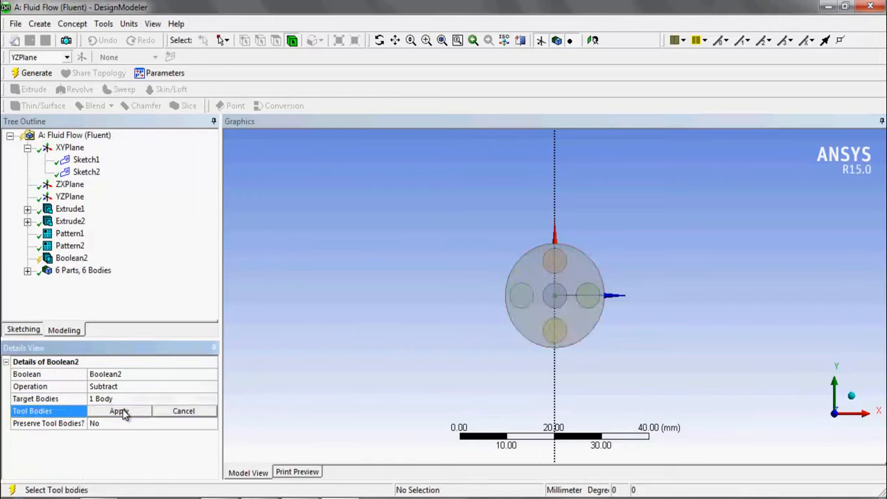
left_click(525, 302)
left_click(553, 272, "ctrl")
left_click(558, 298, "ctrl")
left_click(556, 328, "ctrl")
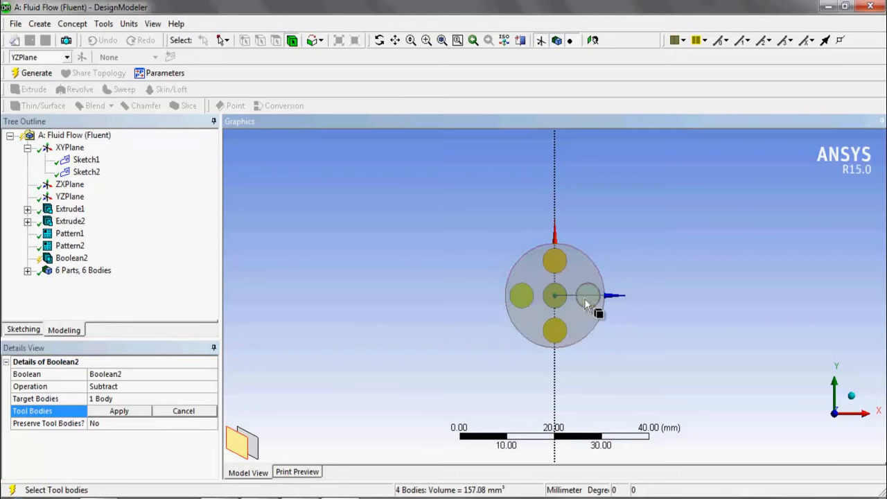
left_click(585, 303, "ctrl")
left_click(117, 411)
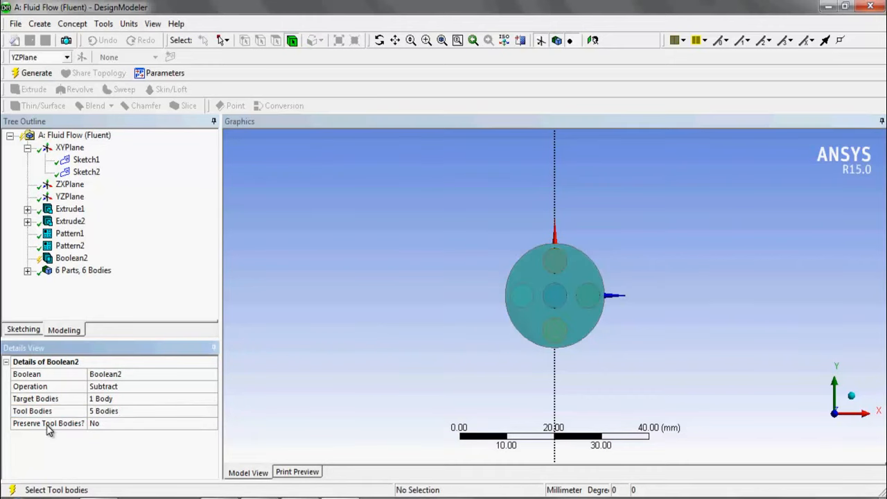
left_click(31, 73)
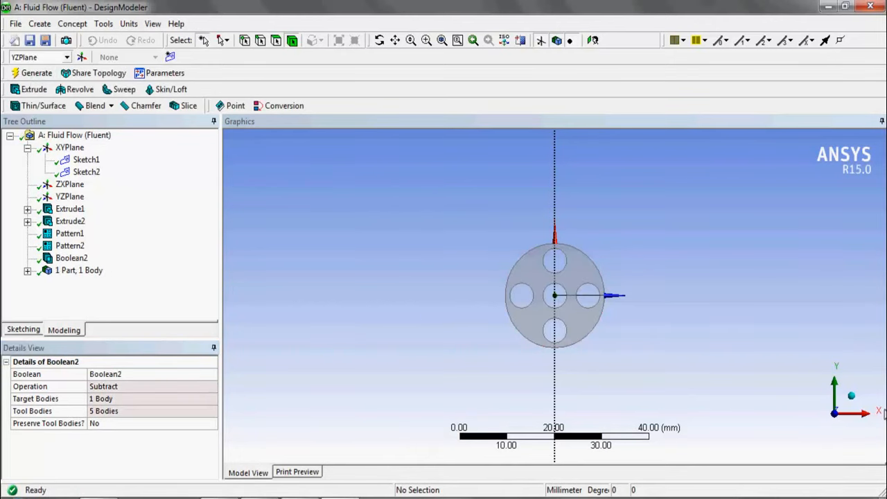
Step: Create a new sketch on the XYPlane and draw a circle centred on the origin along the disc's outer edge
left_click(851, 395)
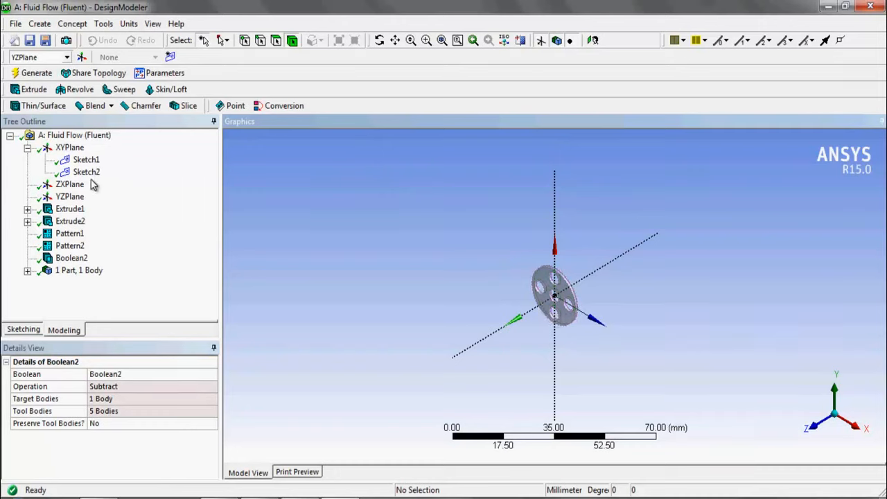
left_click(27, 149)
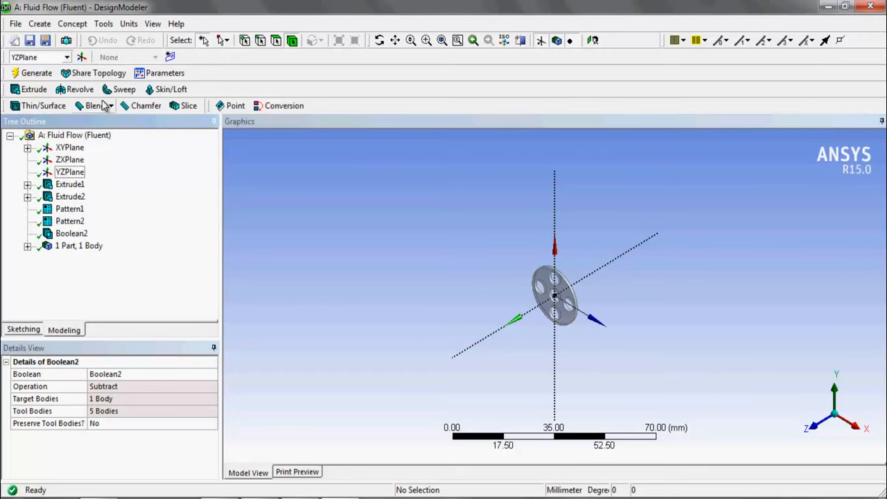
left_click(70, 148)
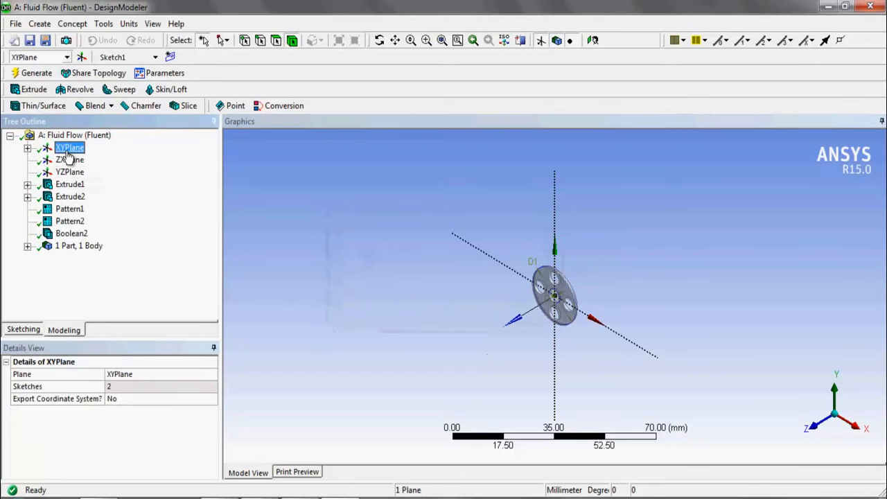
left_click(28, 148)
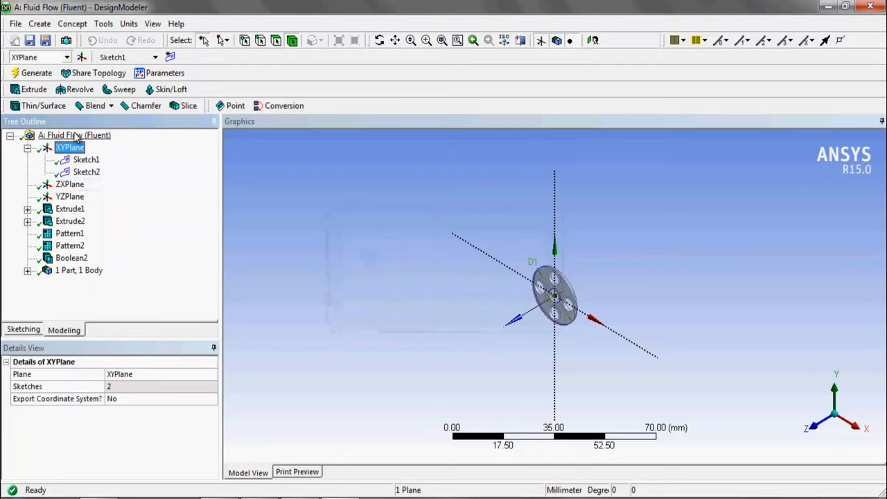
left_click(171, 57)
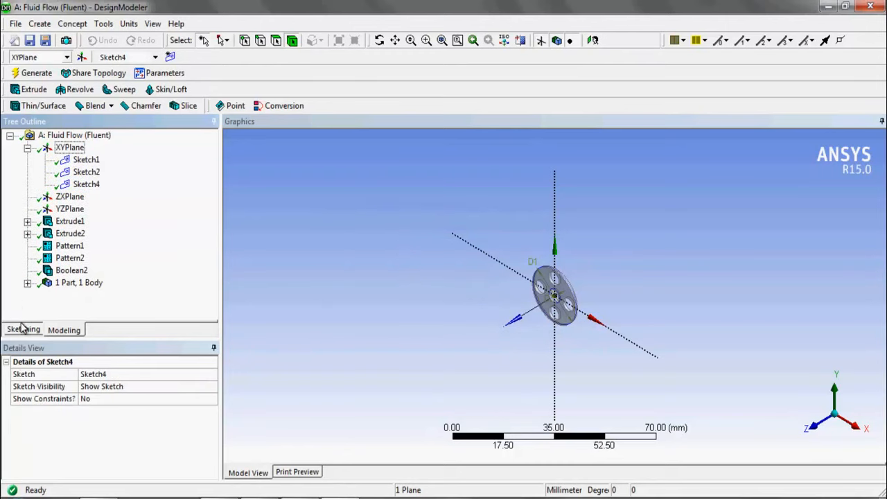
left_click(24, 330)
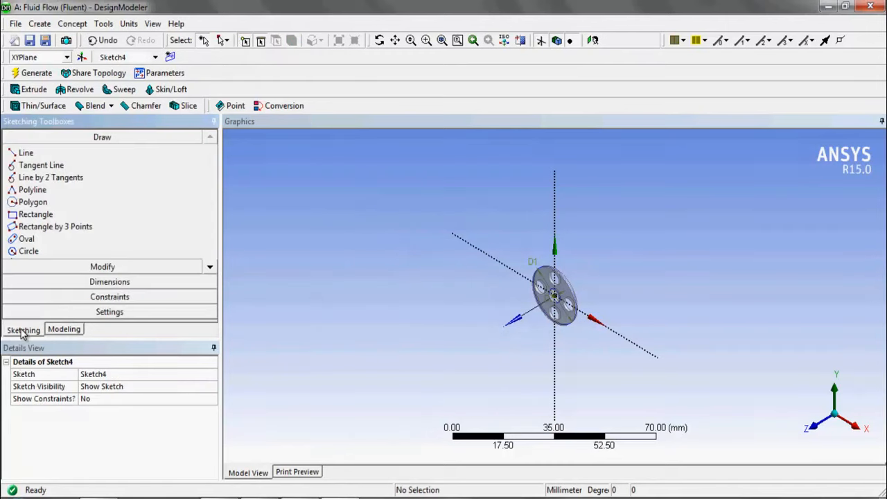
left_click(83, 252)
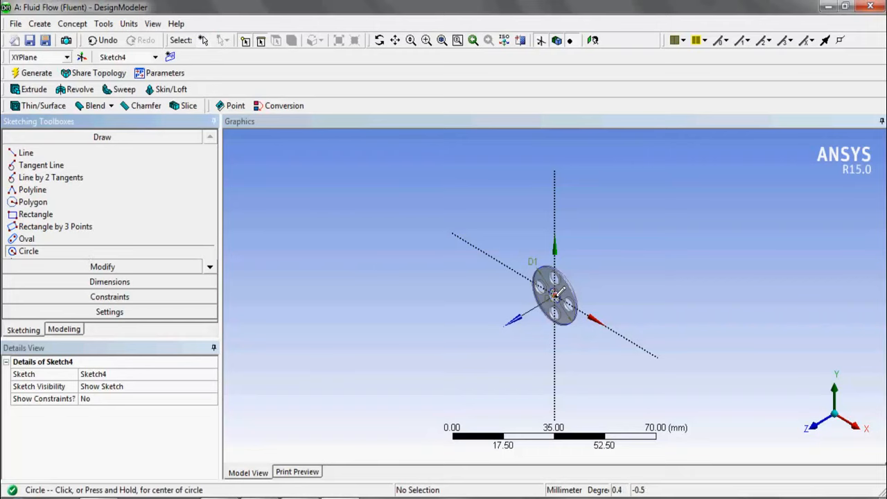
left_click(555, 294)
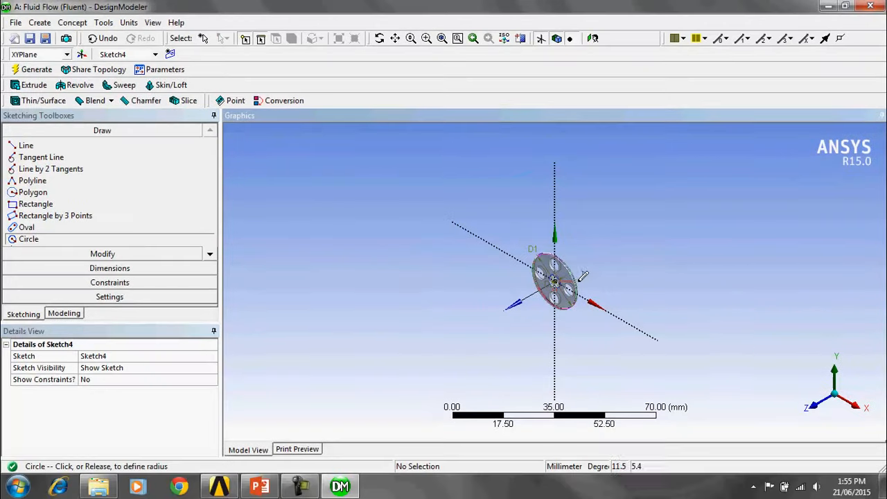
left_click(575, 281)
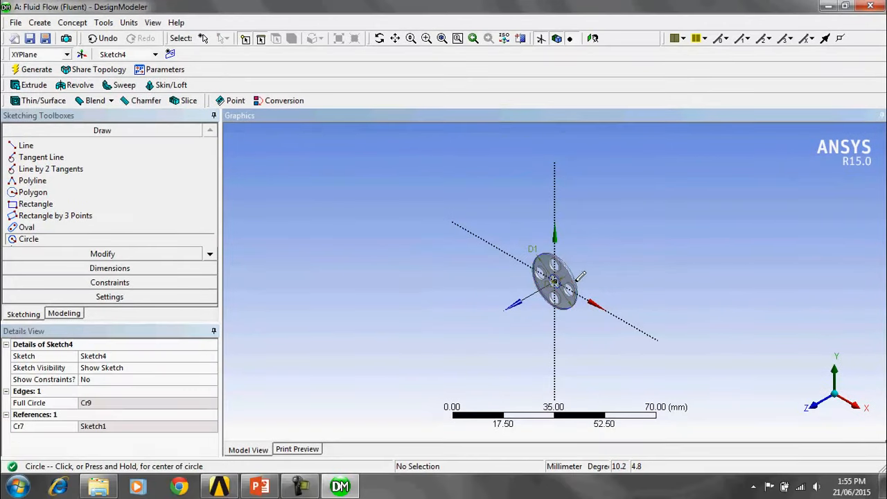
left_click(818, 403)
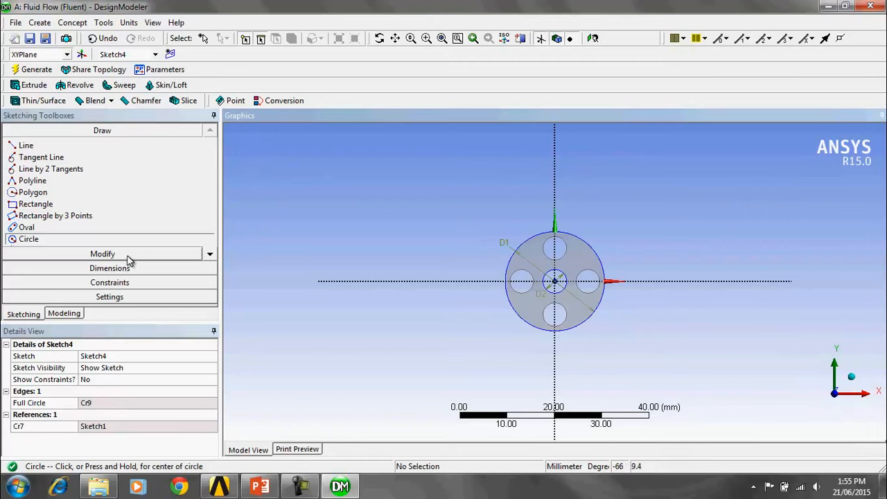
Step: In another new XYPlane sketch, draw two origin-centred circles, one on the disc's outer edge and one about 27 mm in diameter
left_click(169, 54)
left_click(28, 239)
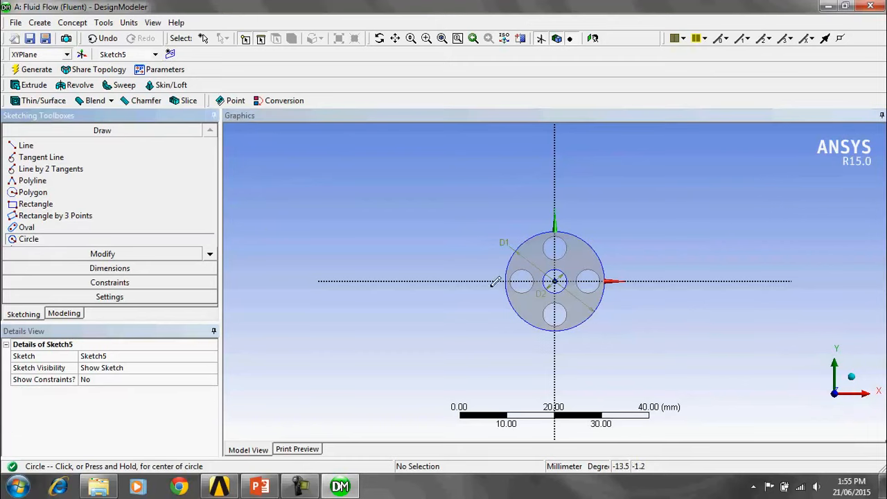
left_click(554, 281)
left_click(602, 270)
left_click(554, 280)
left_click(620, 260)
Step: Dimension the outer circle's diameter and set it to 25.4 mm
left_click(207, 268)
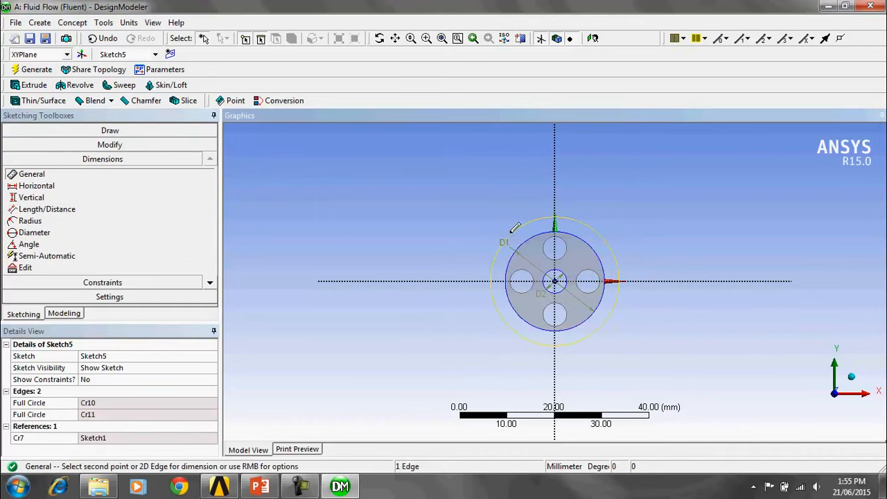
left_click(504, 240)
left_click(494, 234)
left_click(124, 404)
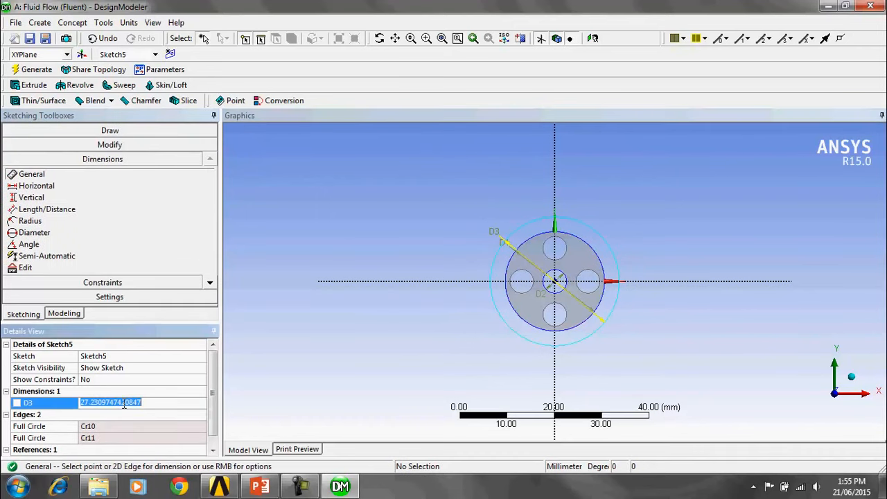
type("25.4")
key("Return")
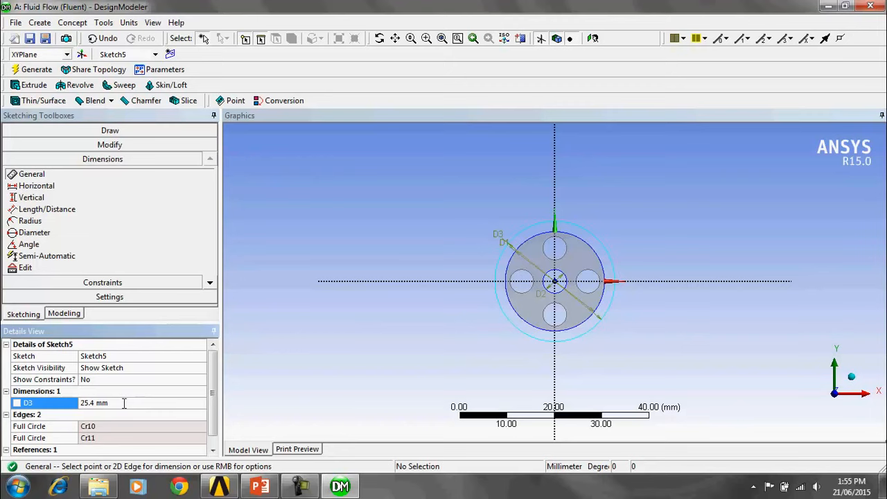
Step: In a new XYPlane sketch, draw two origin-centred circles, one on the 25.4 mm circle and one about 36 mm in diameter
left_click(171, 55)
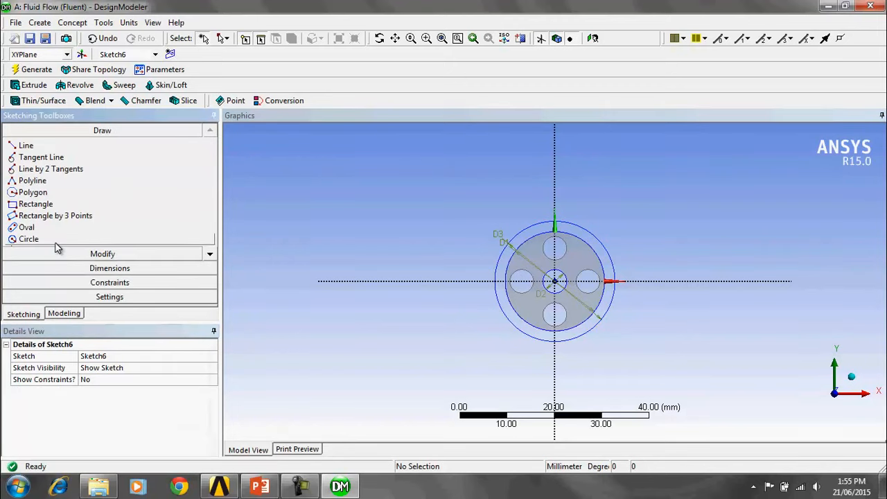
left_click(31, 239)
left_click(554, 281)
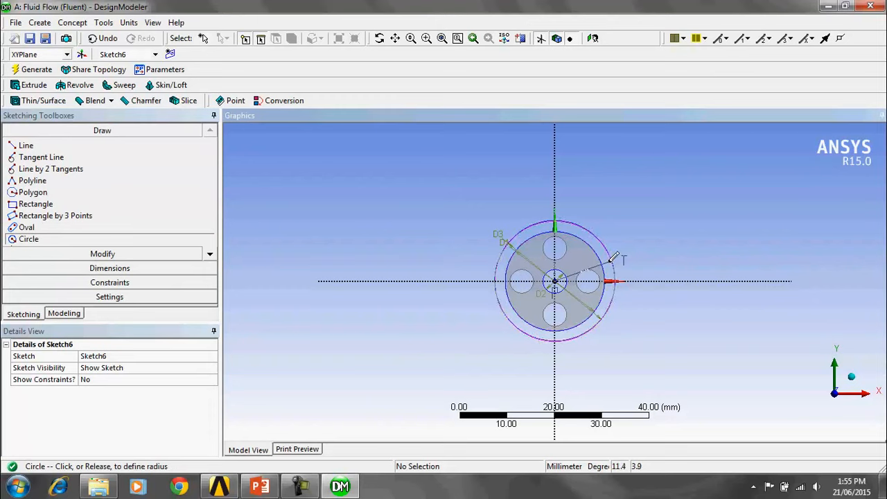
left_click(613, 258)
left_click(554, 281)
left_click(640, 284)
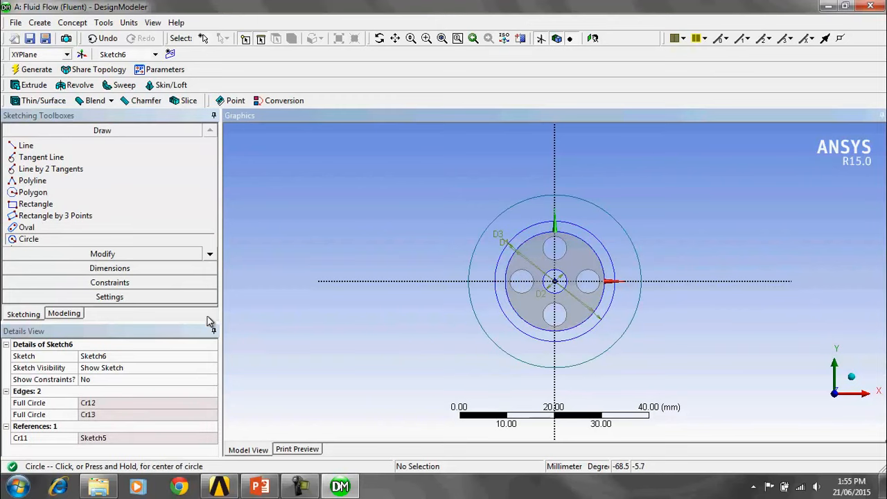
Step: Dimension the larger circle's diameter and set it to 41 mm
left_click(148, 270)
left_click(476, 256)
left_click(445, 275)
left_click(127, 403)
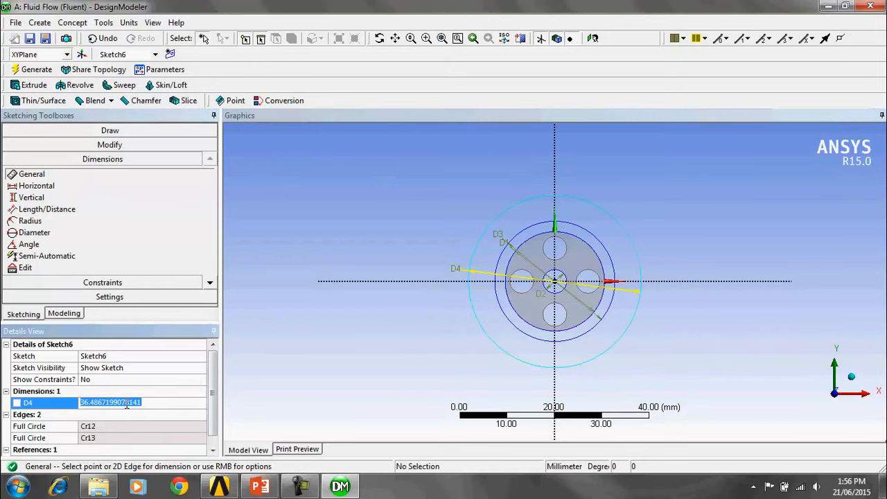
type("41")
key("Return")
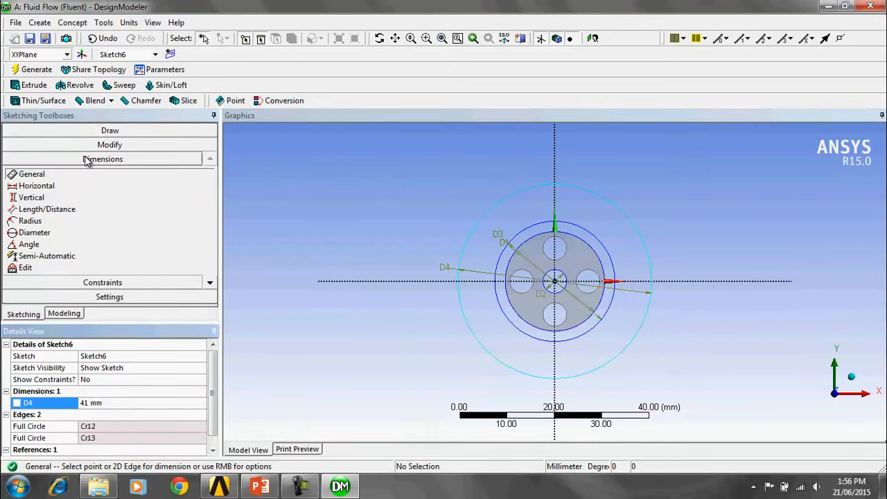
Step: In a new XYPlane sketch, draw two origin-centred circles, one on the 41 mm circle and one about 44 mm in diameter
left_click(170, 54)
left_click(103, 144)
left_click(103, 131)
left_click(65, 244)
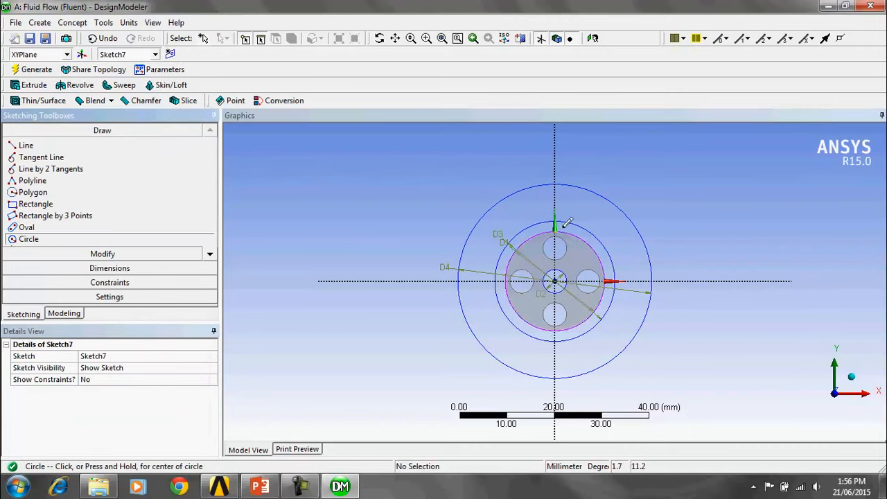
left_click(554, 280)
left_click(649, 253)
left_click(555, 281)
left_click(656, 257)
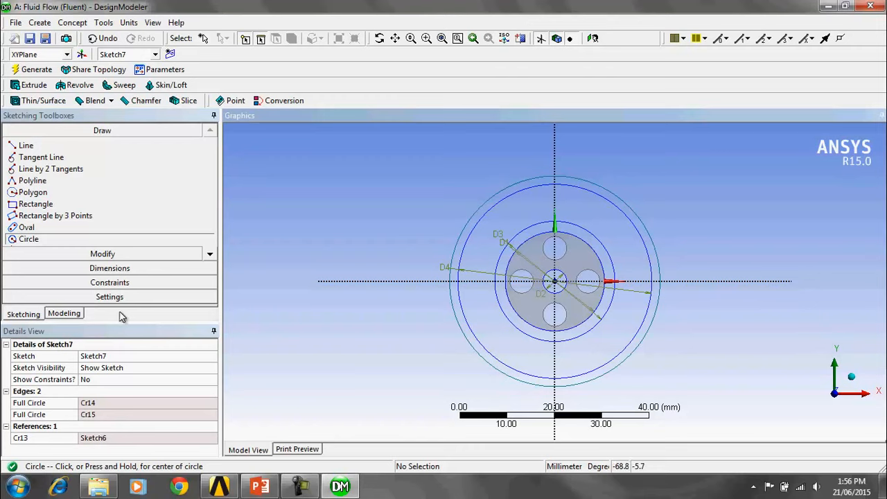
Step: Dimension the outermost circle's diameter, set it to 48 mm and return to the isometric view
left_click(110, 268)
left_click(451, 250)
left_click(435, 246)
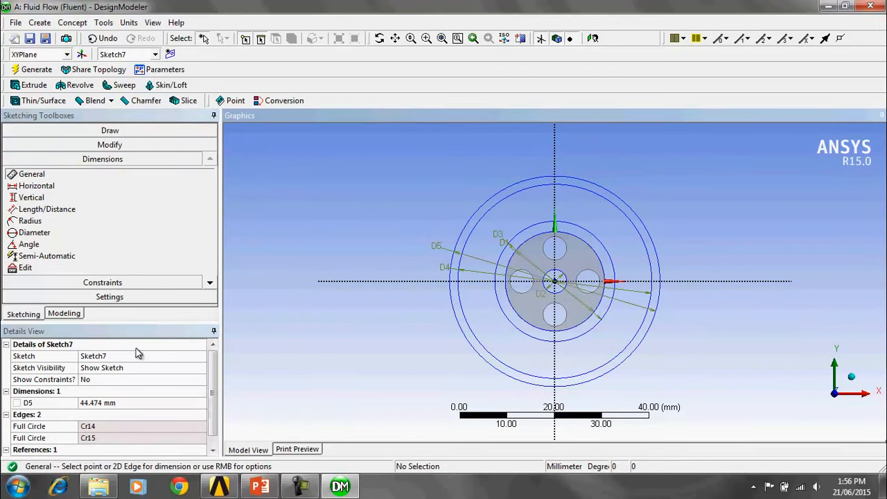
left_click(124, 404)
type("4")
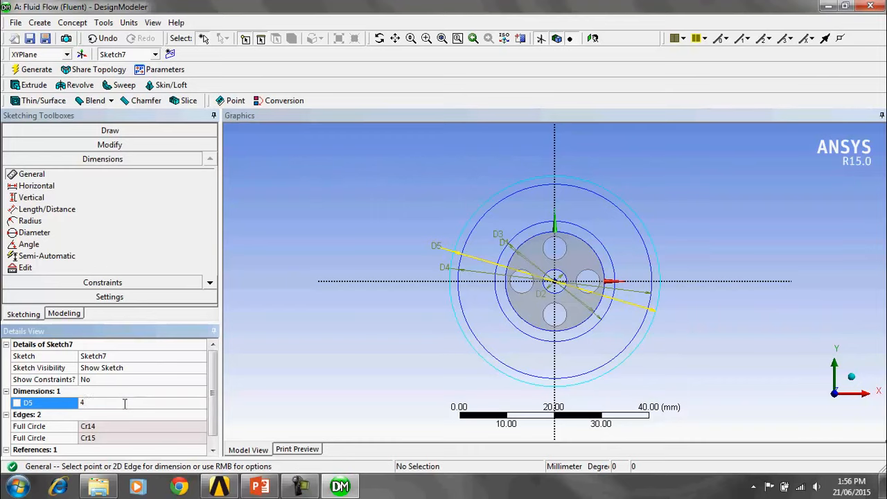
type("8")
key("Return")
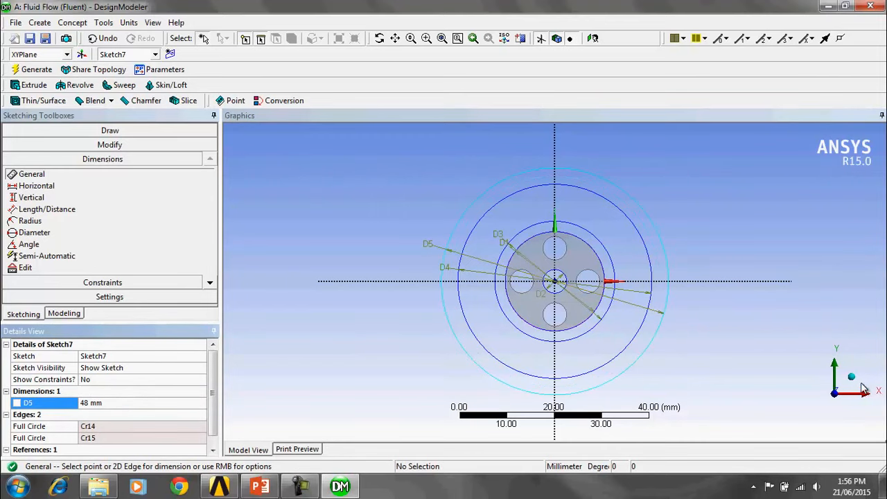
left_click(851, 377)
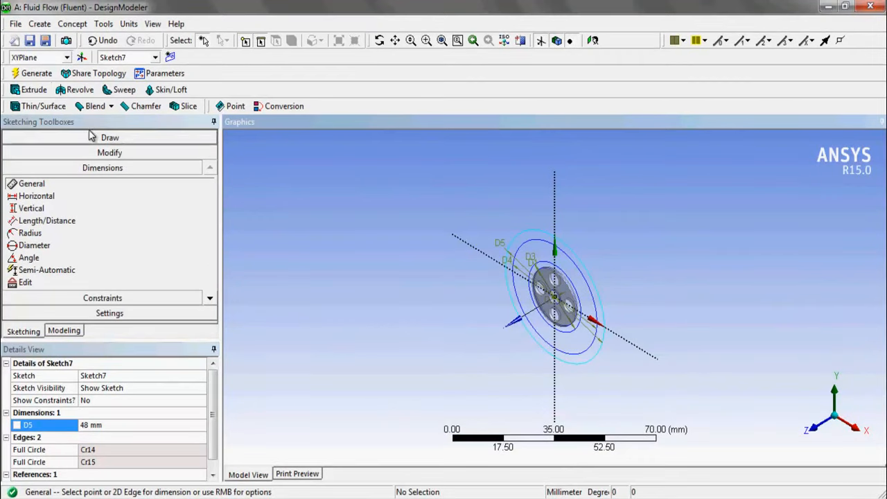
Step: Extrude Sketch5 as a frozen body in the Both - Symmetric direction with a depth of 500 mm
left_click(33, 89)
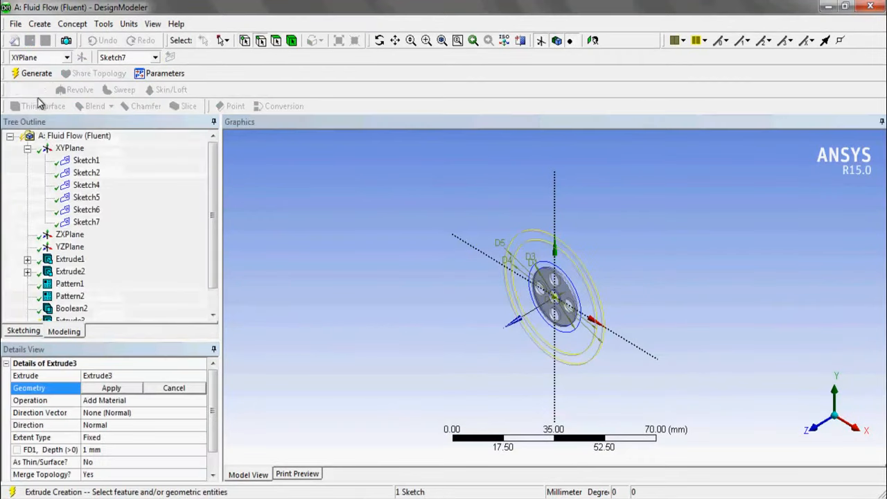
left_click(86, 197)
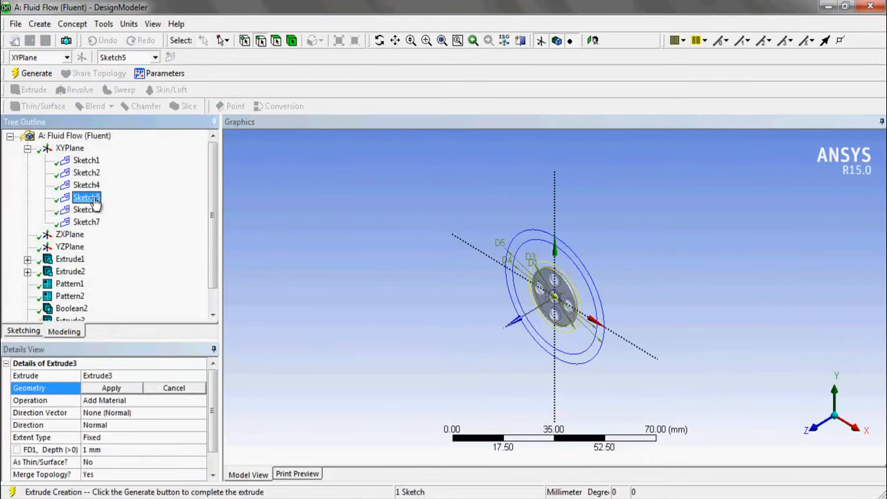
left_click(110, 388)
left_click(131, 401)
left_click(201, 401)
left_click(186, 413)
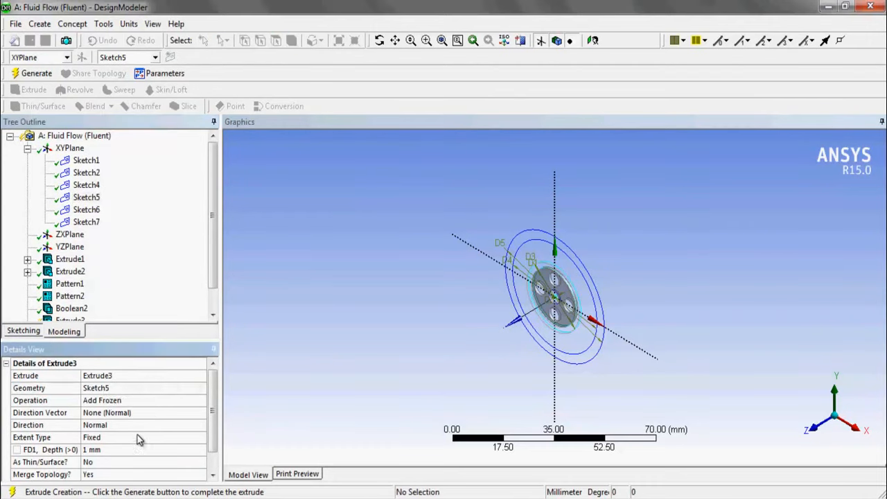
left_click(163, 425)
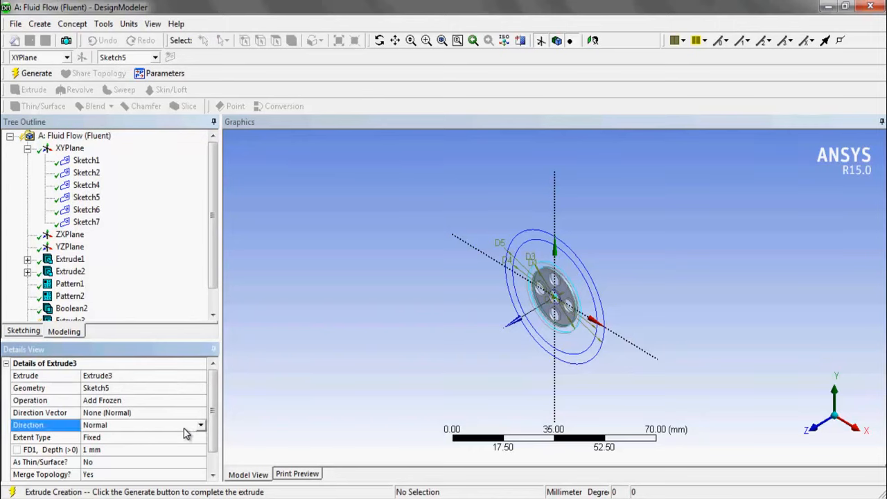
left_click(200, 425)
left_click(191, 453)
left_click(123, 449)
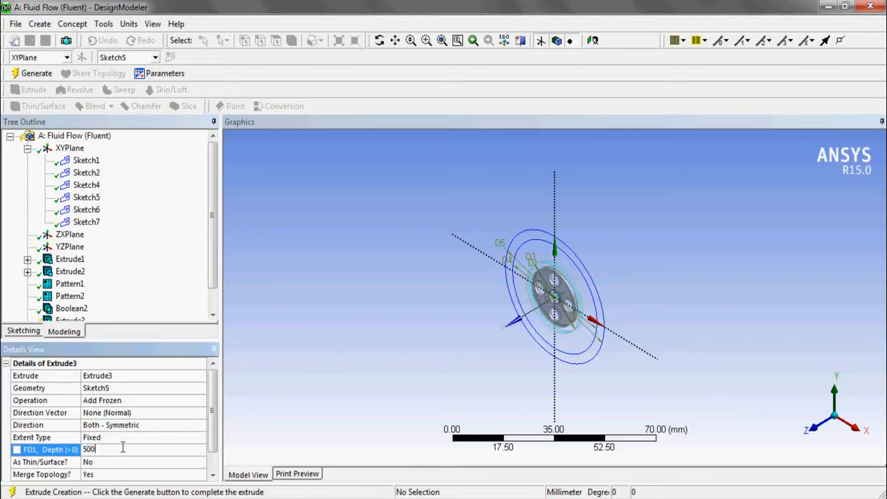
key("Return")
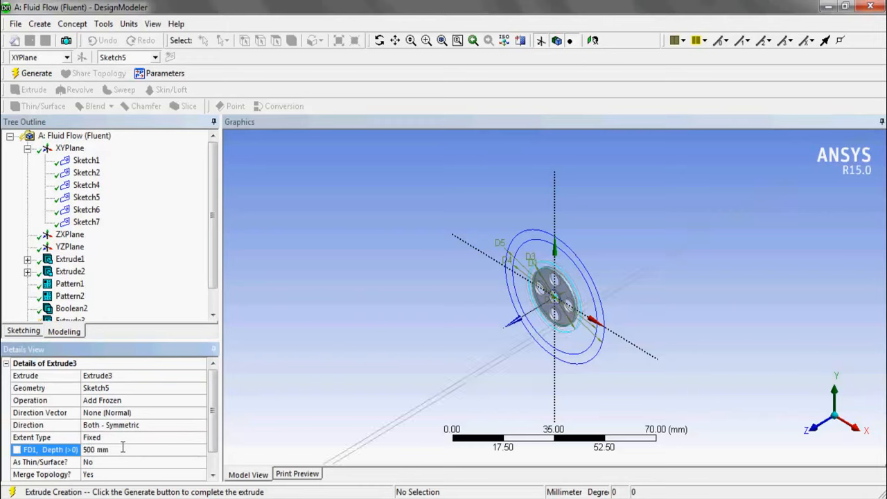
left_click(18, 75)
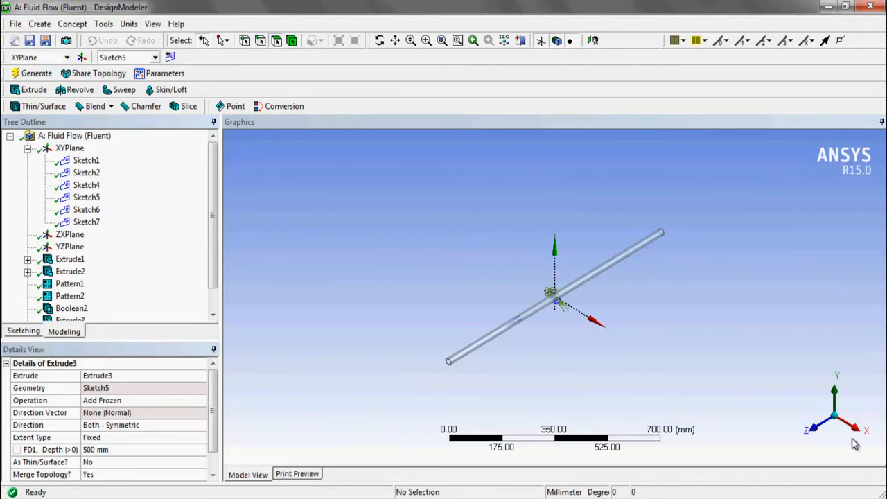
Step: Unite the perforated disc and the extruded pipe into one body with a Boolean operation
left_click(812, 428)
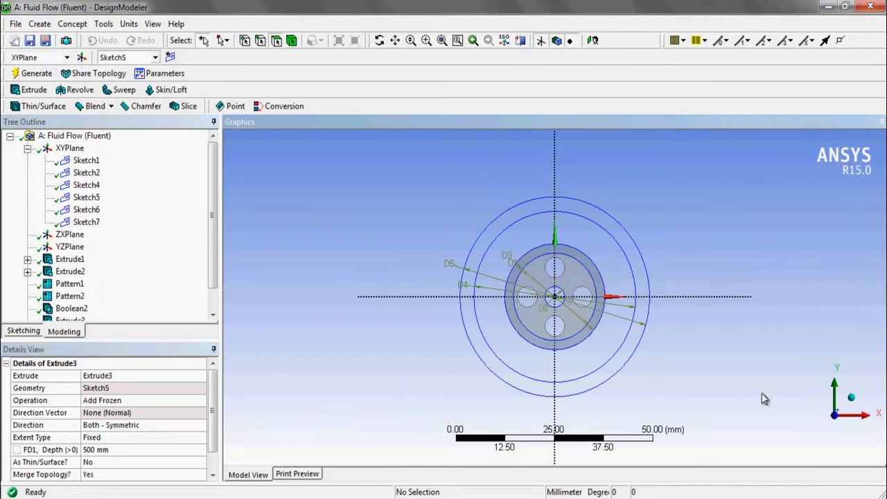
left_click(39, 24)
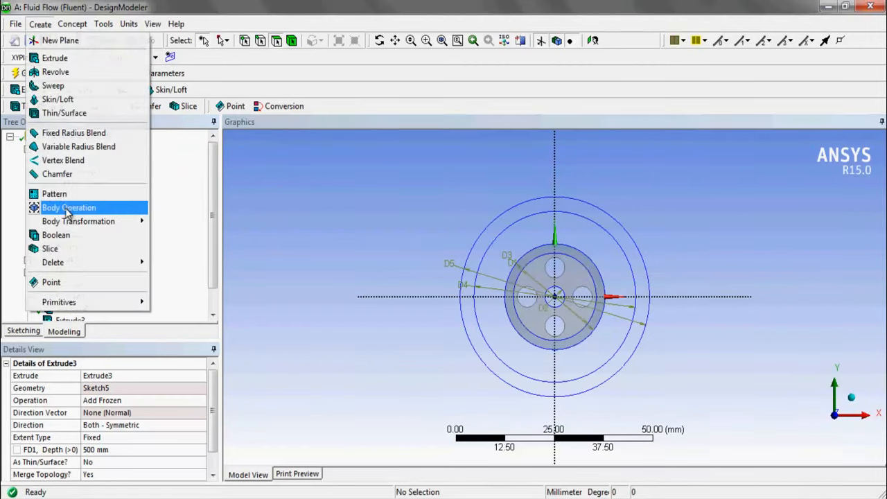
left_click(58, 239)
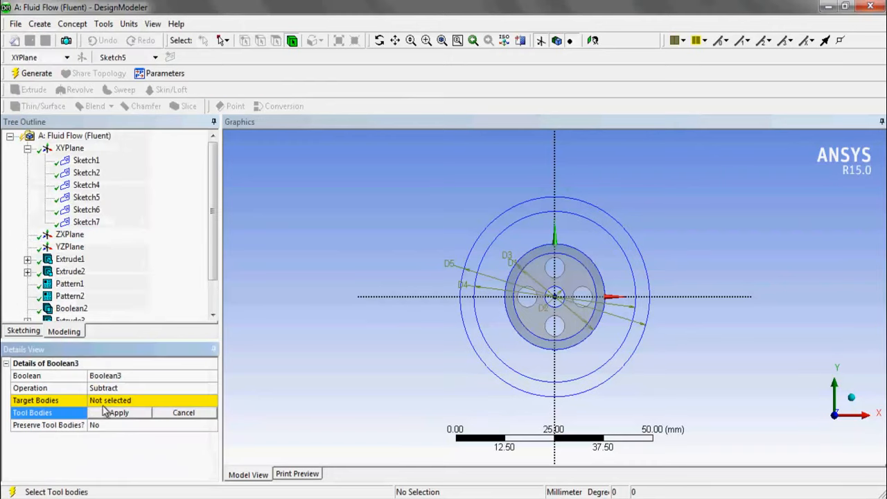
left_click(155, 390)
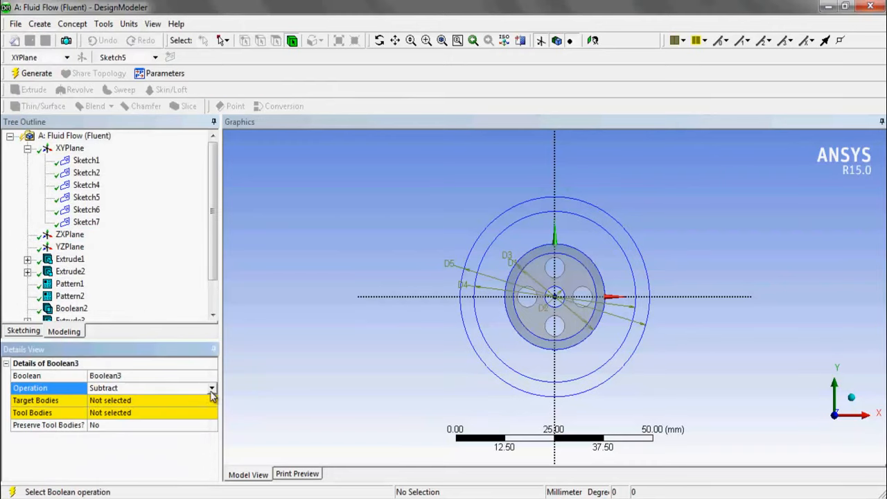
left_click(211, 389)
left_click(178, 400)
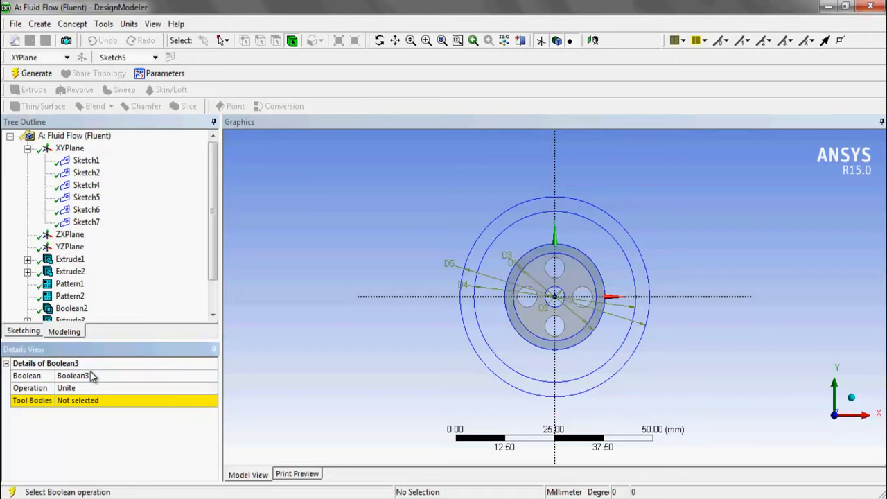
left_click(79, 404)
left_click(530, 299)
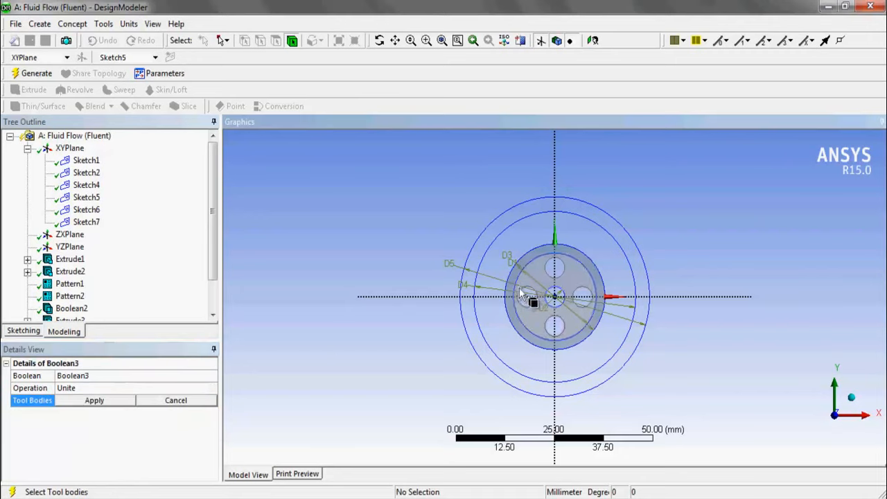
left_click(525, 298, "ctrl")
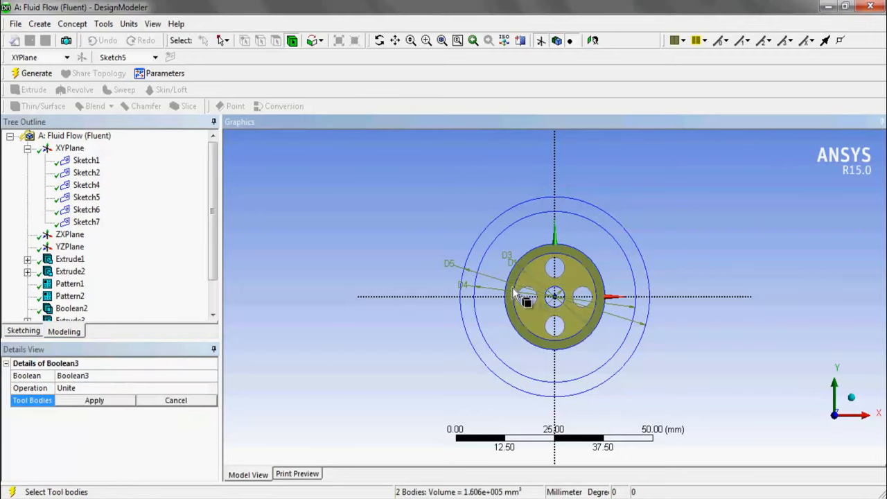
left_click(115, 402)
left_click(32, 74)
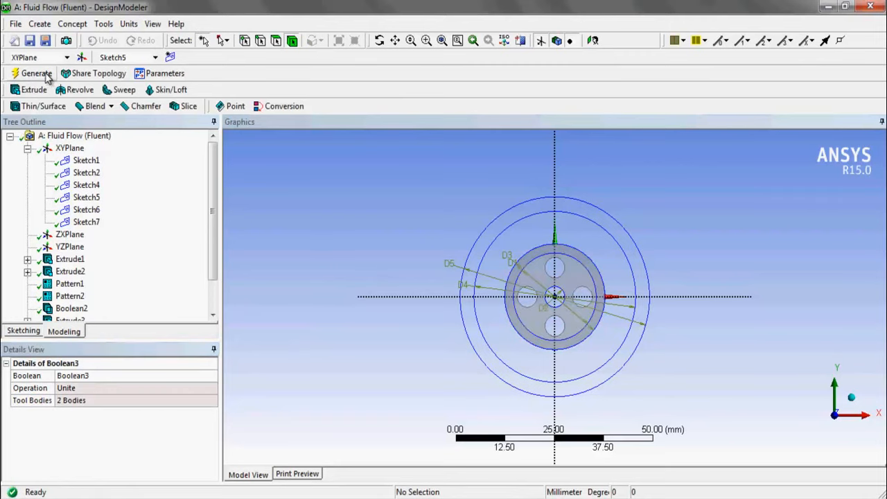
Step: Extrude Sketch4 as a frozen body in the Both - Symmetric direction with a depth of 500 mm
left_click(31, 89)
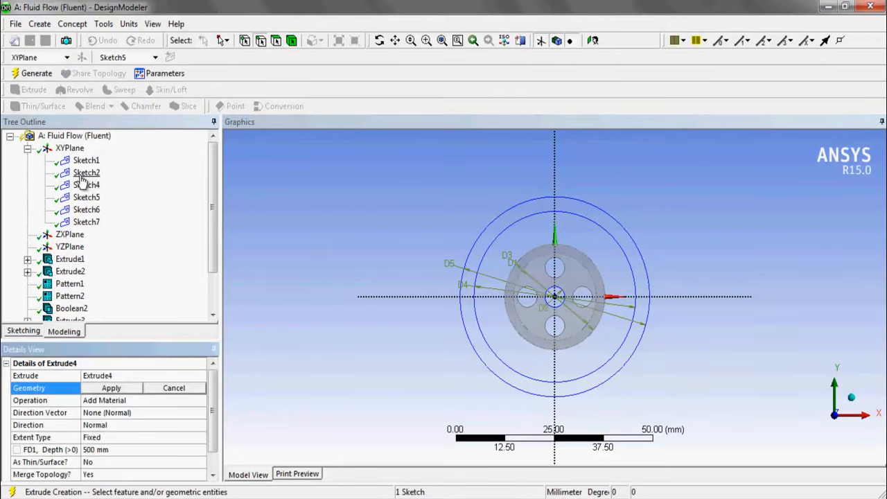
left_click(83, 185)
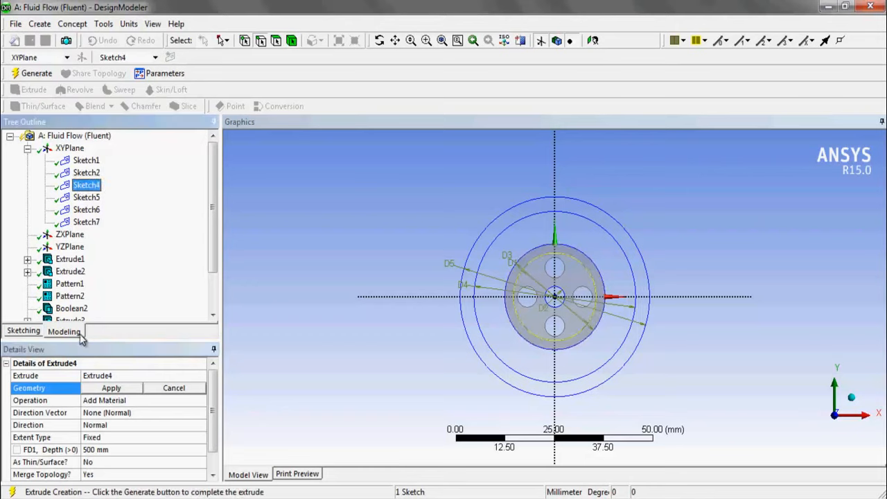
left_click(105, 389)
left_click(128, 402)
left_click(201, 402)
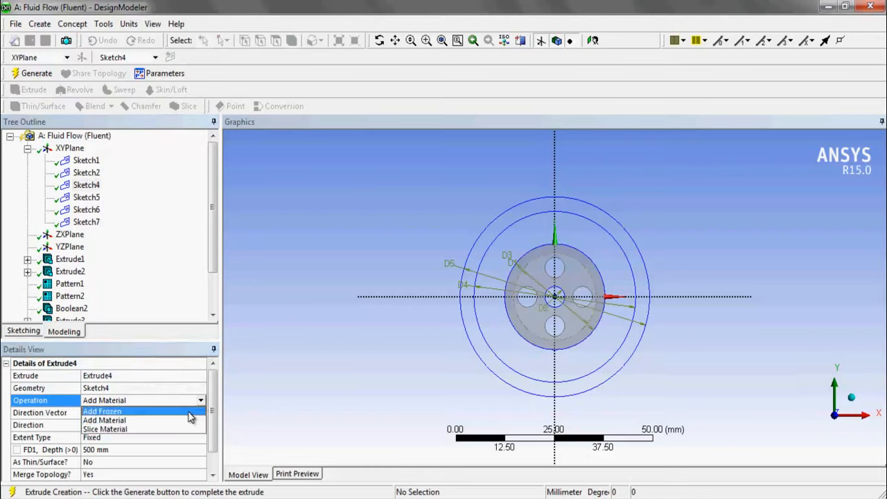
left_click(159, 411)
double_click(154, 426)
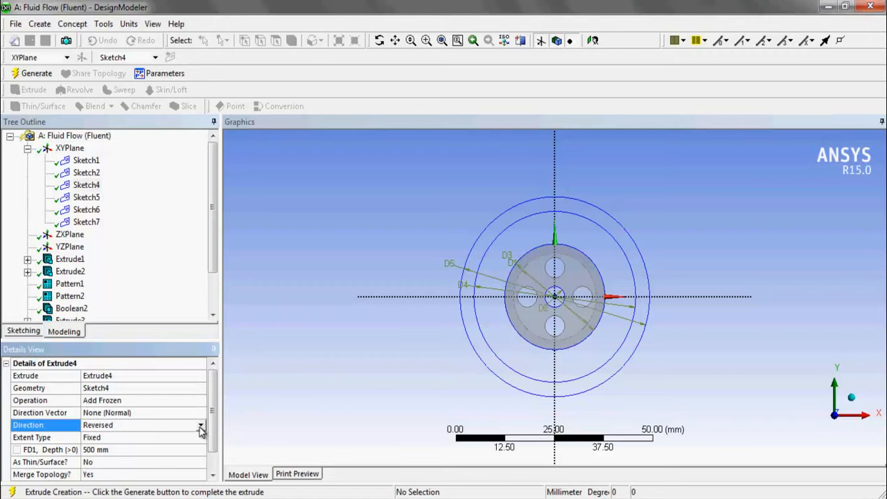
left_click(200, 425)
left_click(179, 454)
left_click(37, 73)
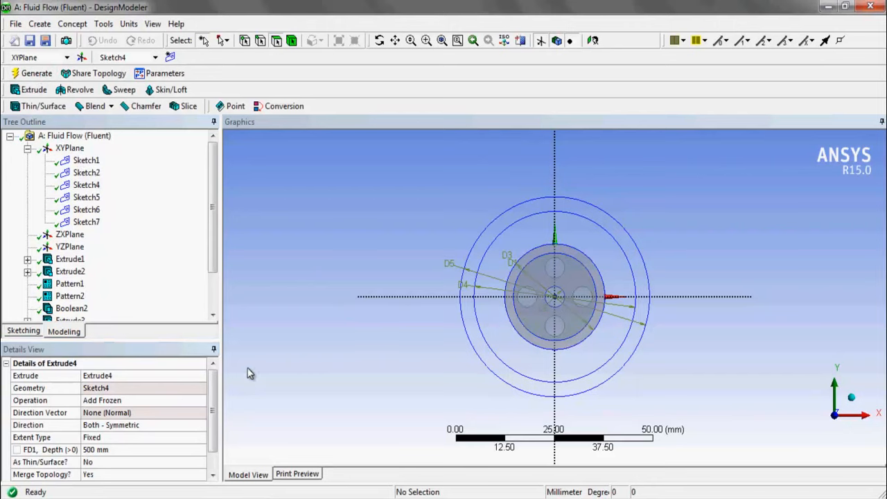
Step: Start a Subtract Boolean and assign the inner Sketch4 cylinder as its target body
left_click(852, 401)
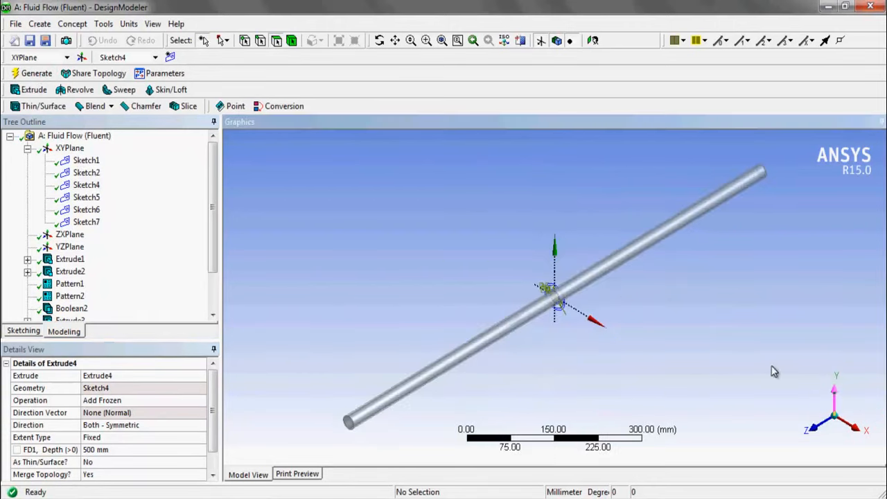
left_click(40, 23)
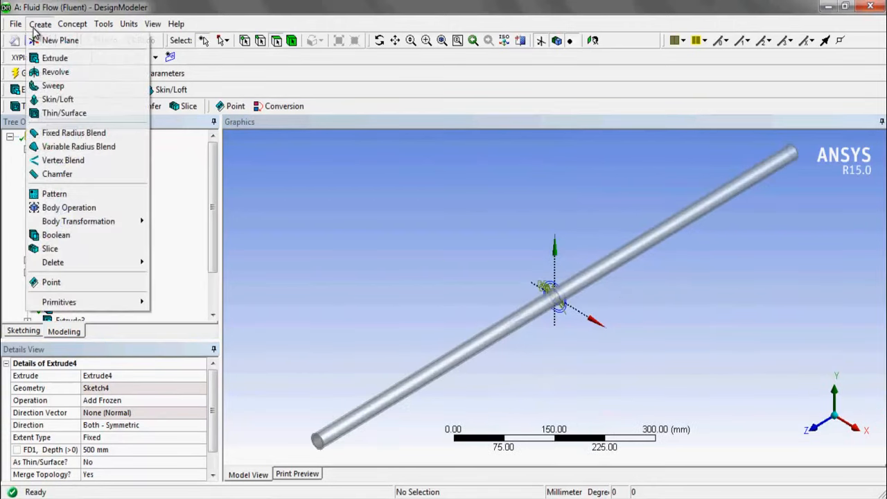
left_click(52, 237)
left_click(351, 426)
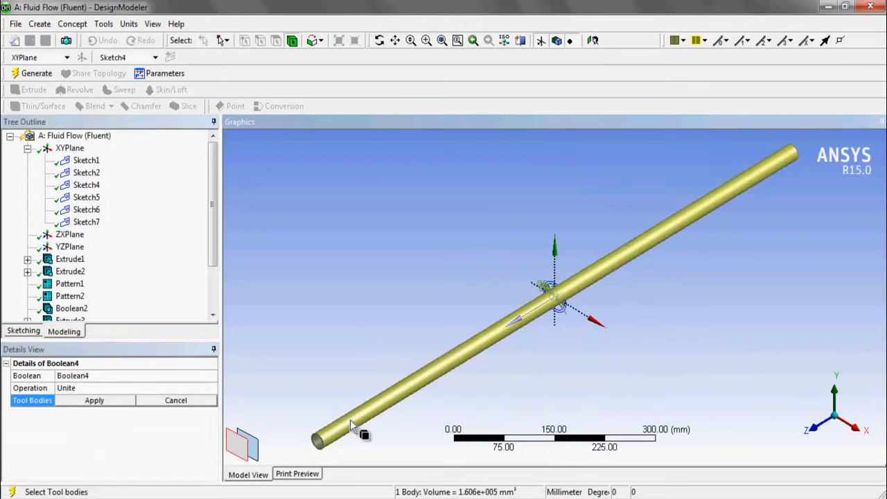
left_click(168, 389)
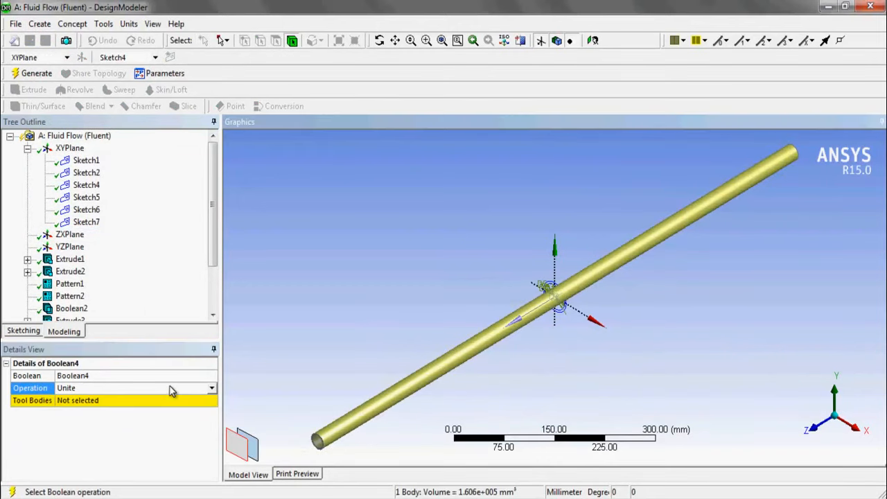
left_click(212, 390)
left_click(195, 410)
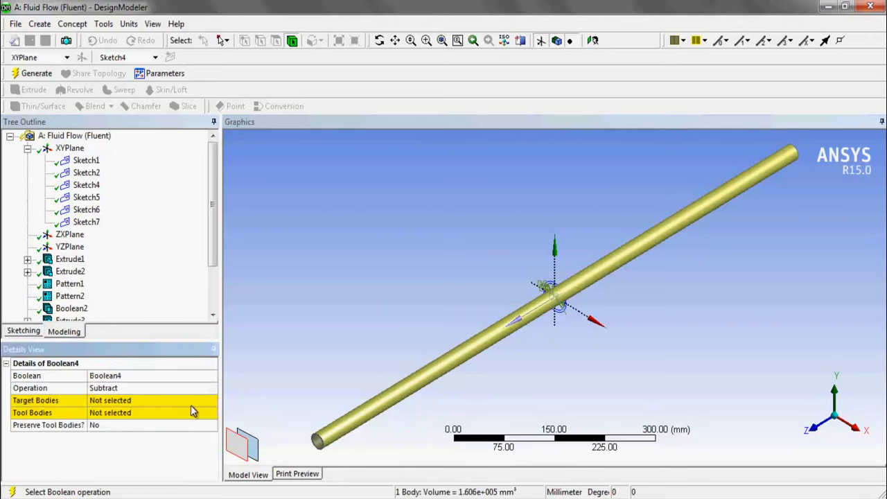
left_click(133, 400)
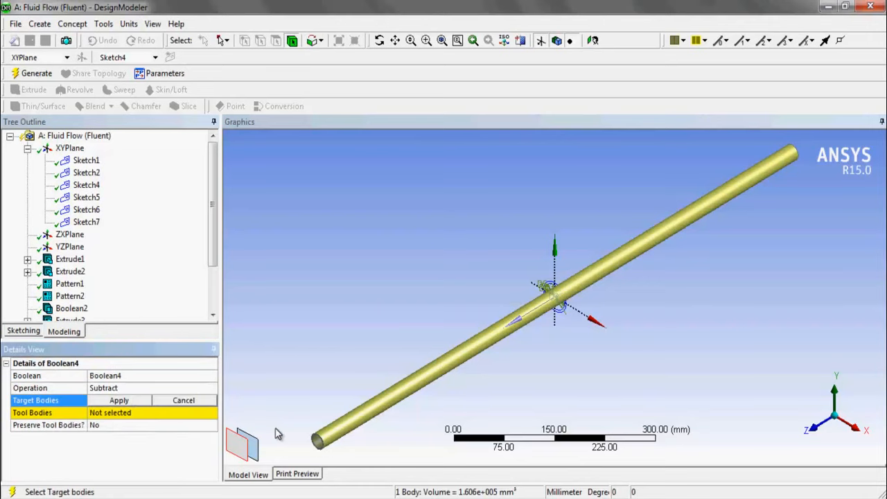
left_click(315, 441)
left_click(138, 400)
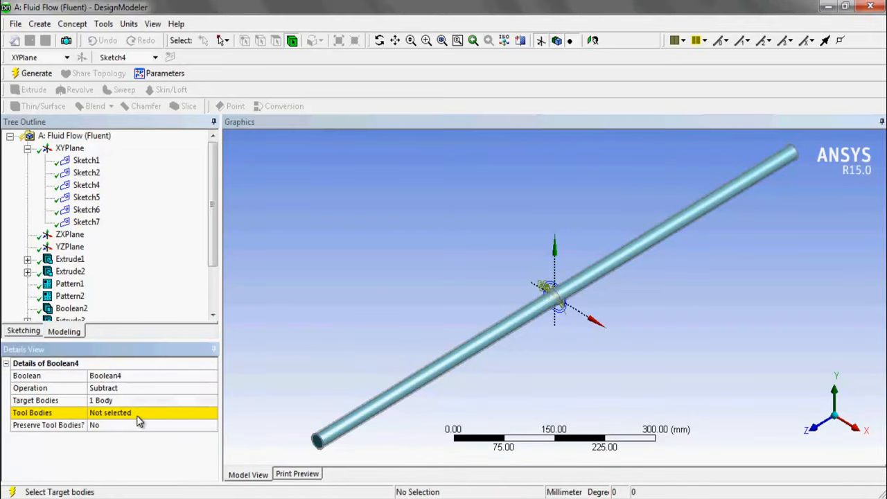
Step: Assign the united pipe and disc as the tool body, preserve tool bodies, and generate the subtraction
left_click(139, 413)
left_click(416, 385)
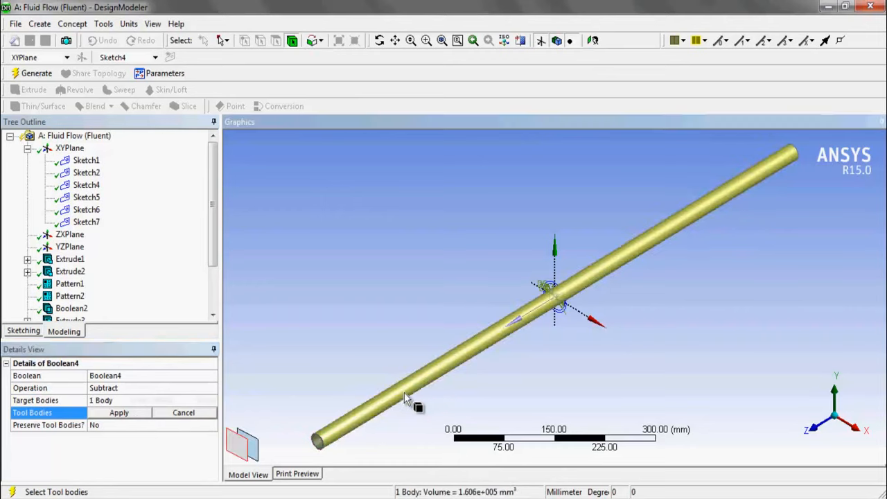
left_click(115, 413)
left_click(114, 424)
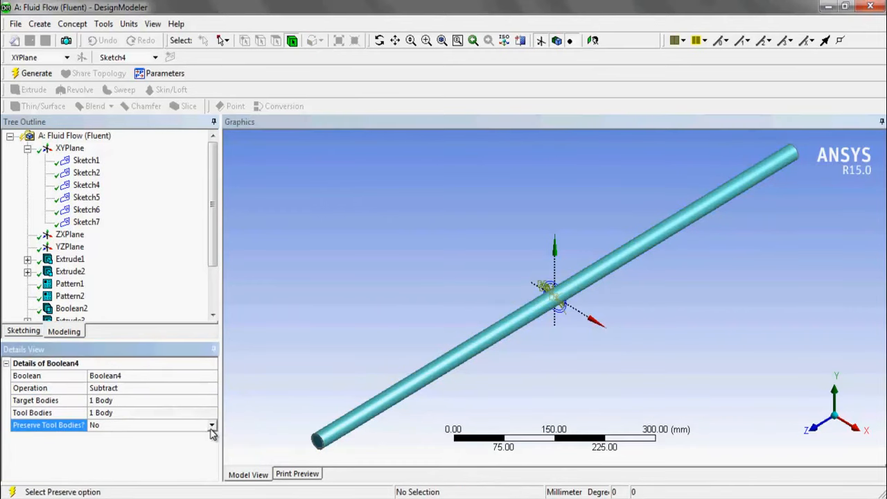
left_click(212, 428)
left_click(181, 445)
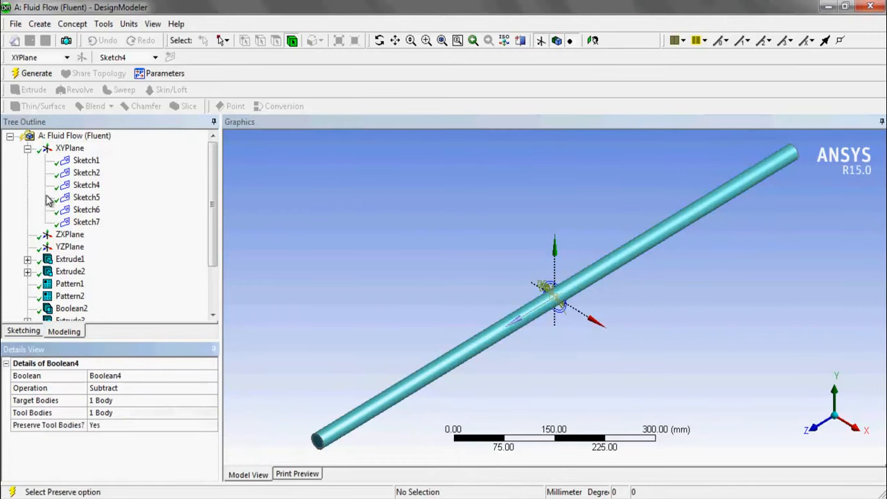
left_click(32, 73)
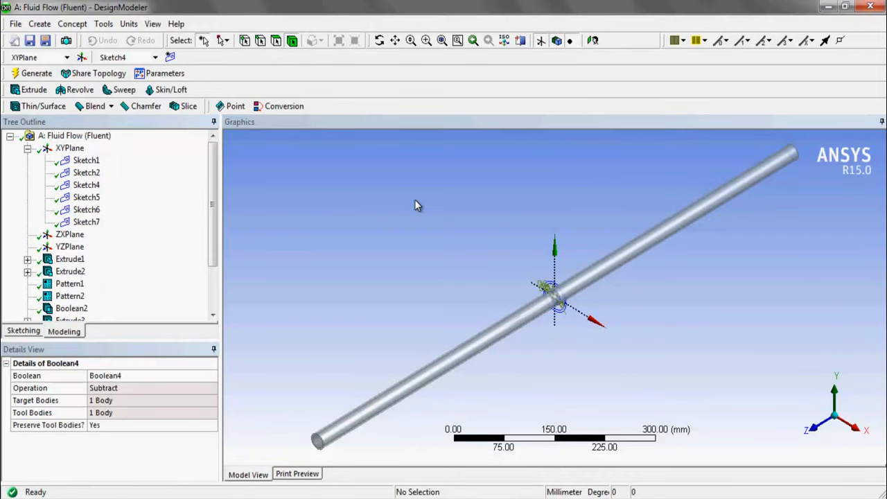
Step: Face the model along the Z axis, list the part's bodies and hide the pipe body with the perforated disc
left_click(810, 426)
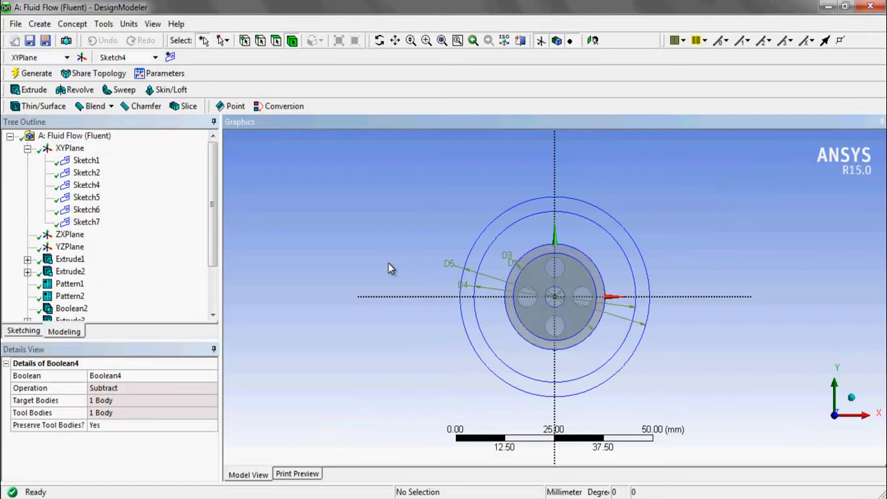
left_click(28, 149)
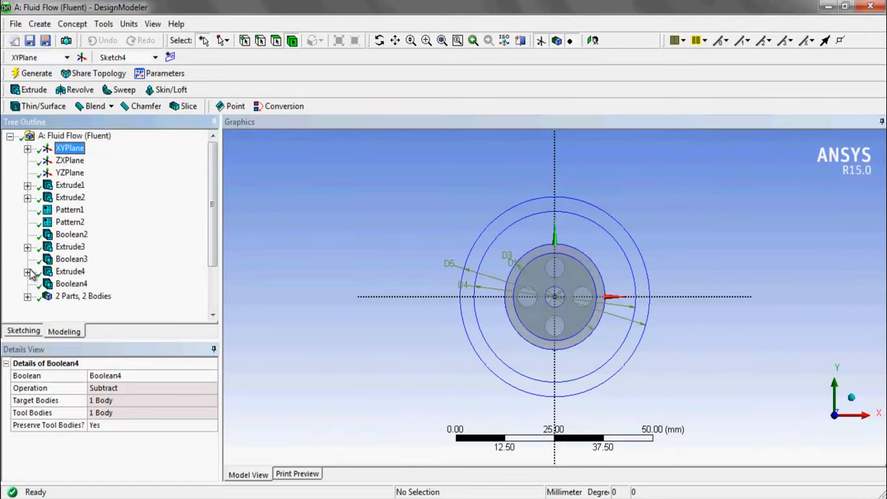
left_click(28, 296)
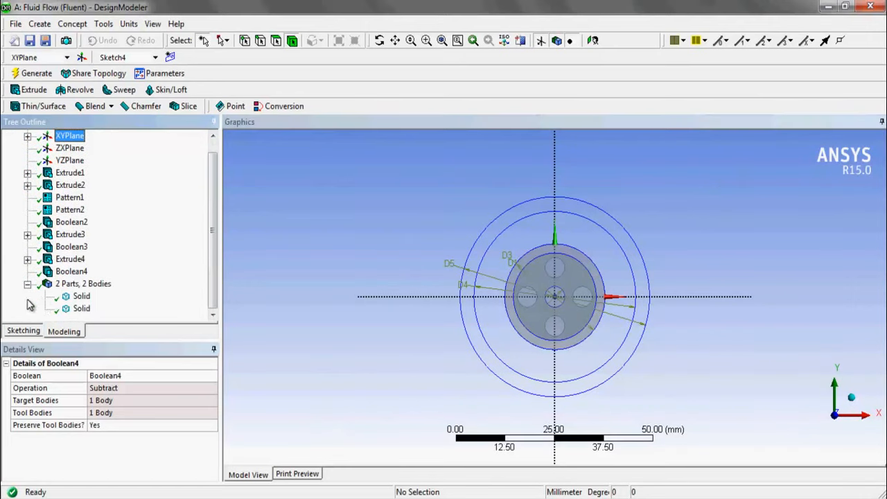
left_click(81, 308)
right_click(81, 309)
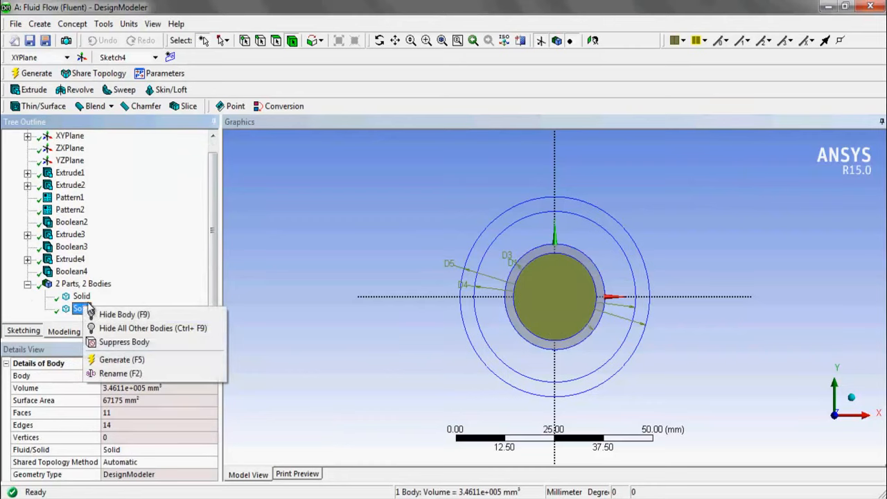
left_click(81, 296)
right_click(83, 297)
left_click(125, 302)
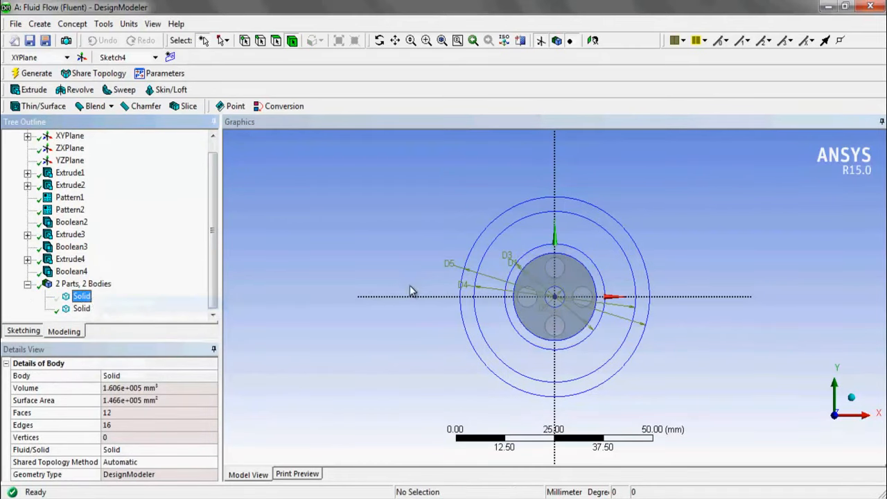
Step: Examine the inner fluid body around the perforated disc from several angles, and show the hidden pipe body again
left_click(850, 397)
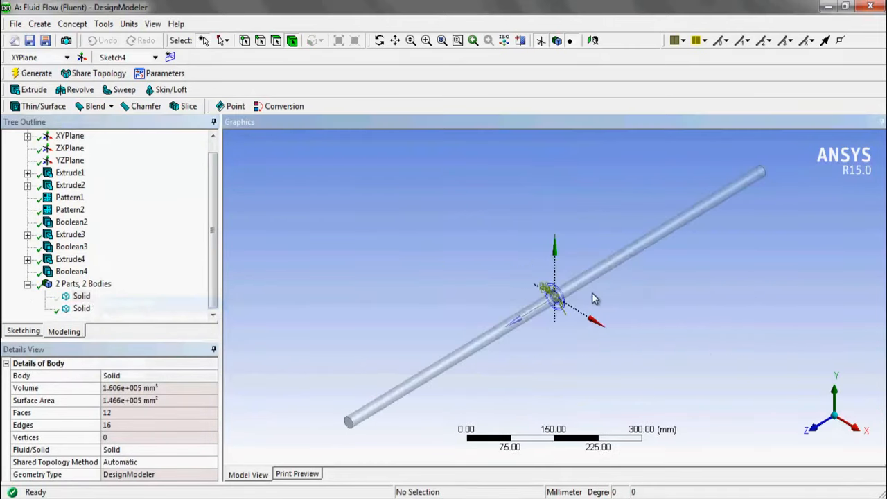
scroll(575, 288, "up", 10)
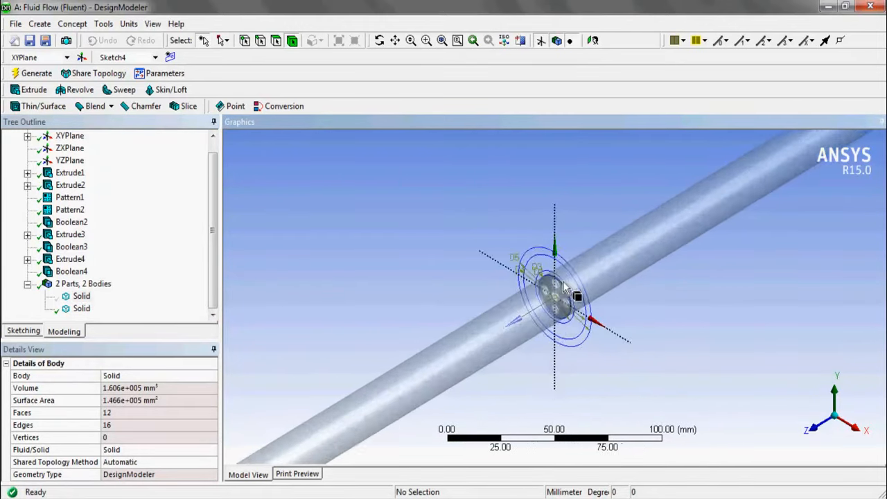
scroll(565, 282, "up", 5)
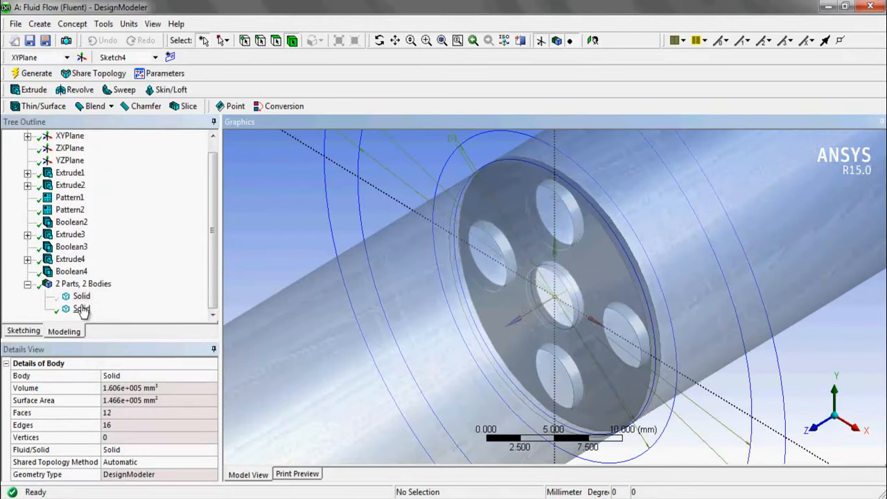
left_click(81, 309)
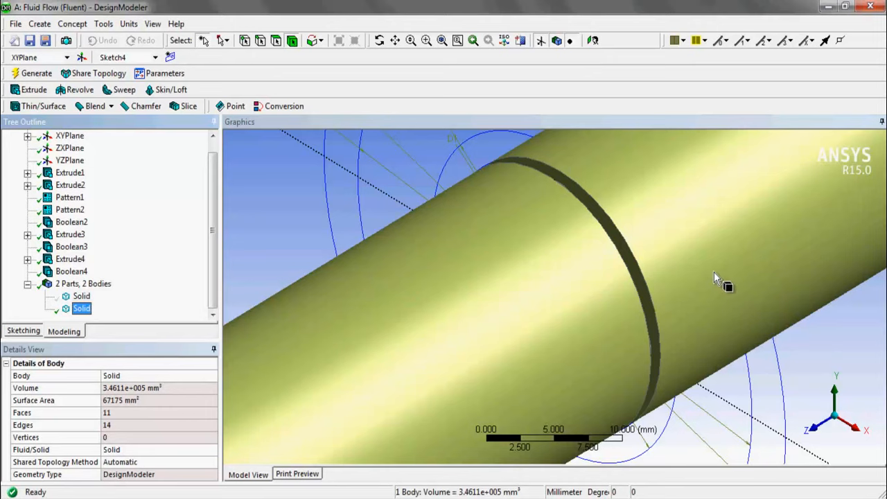
mouse_move(756, 262)
middle_mouse_down()
mouse_move(758, 253)
mouse_move(720, 277)
mouse_move(726, 266)
mouse_move(715, 268)
mouse_move(728, 266)
mouse_move(704, 275)
mouse_move(728, 278)
middle_mouse_up()
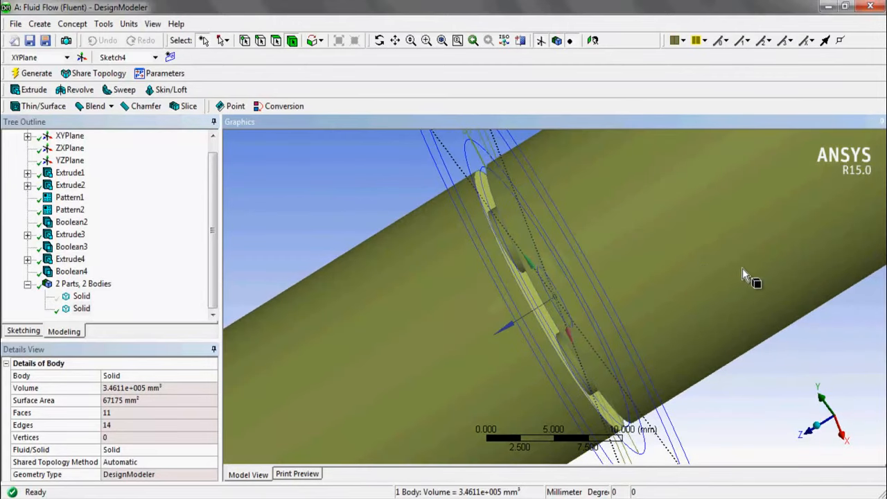
mouse_move(443, 296)
middle_mouse_down()
mouse_move(487, 277)
mouse_move(511, 281)
mouse_move(493, 291)
middle_mouse_up()
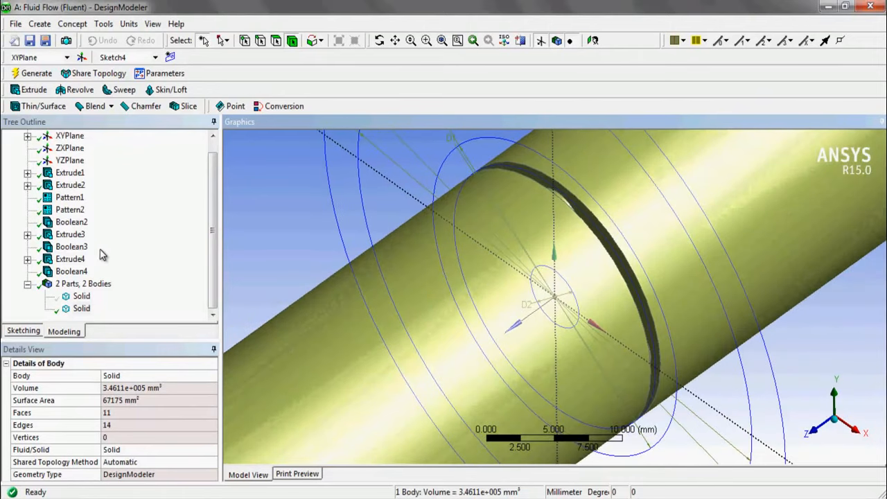
right_click(80, 297)
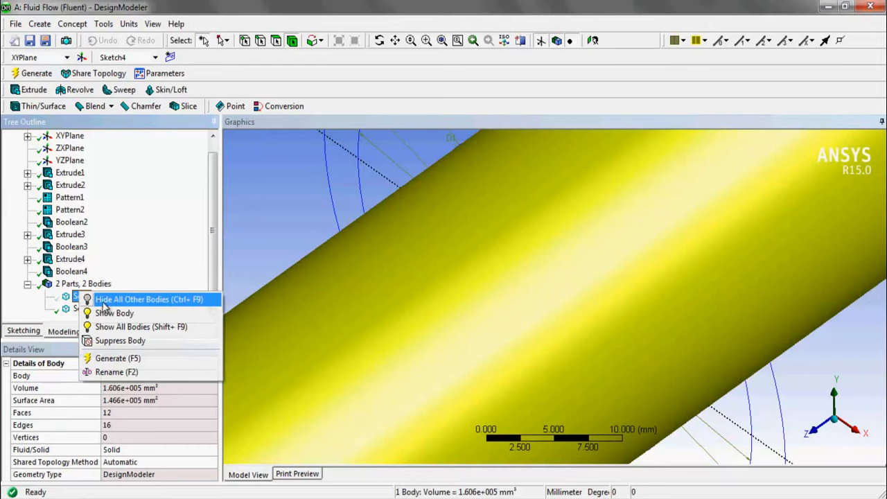
left_click(111, 313)
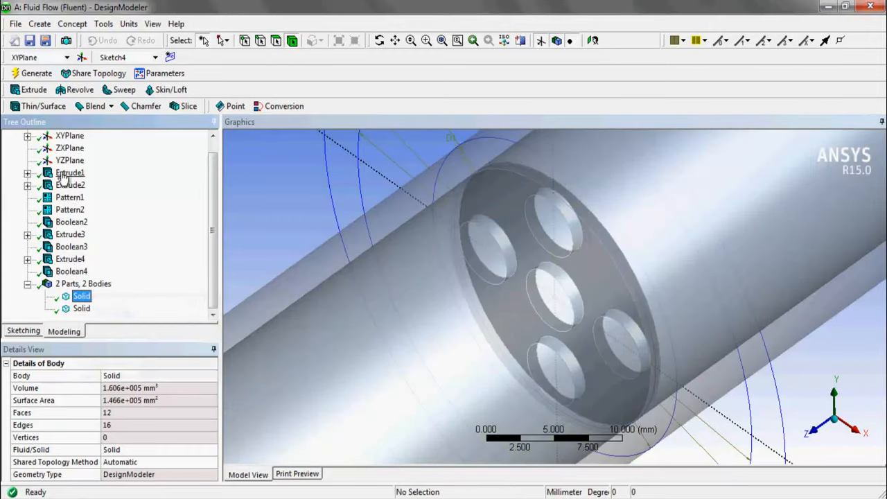
Step: Extrude Sketch6 as a frozen body in the Both - Symmetric direction with a depth of 500 mm and generate it
scroll(215, 225, "up", 1)
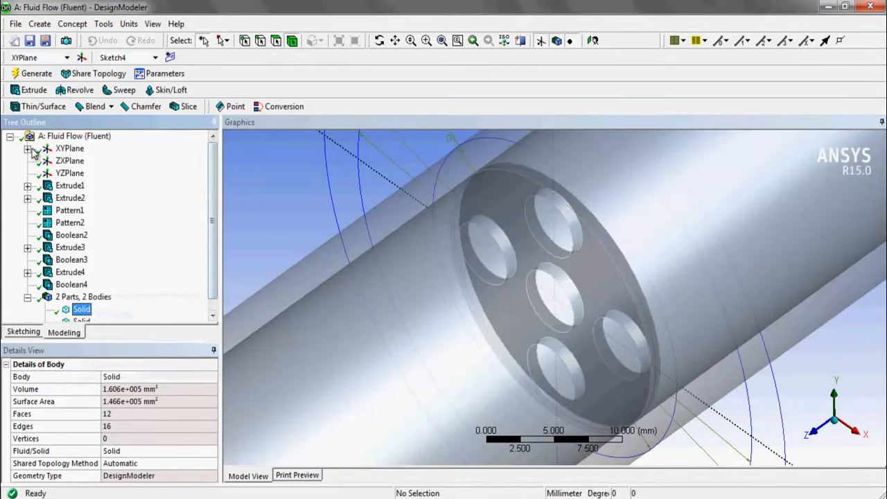
left_click(27, 148)
left_click(31, 90)
left_click(86, 210)
left_click(111, 389)
left_click(160, 401)
left_click(199, 402)
left_click(185, 417)
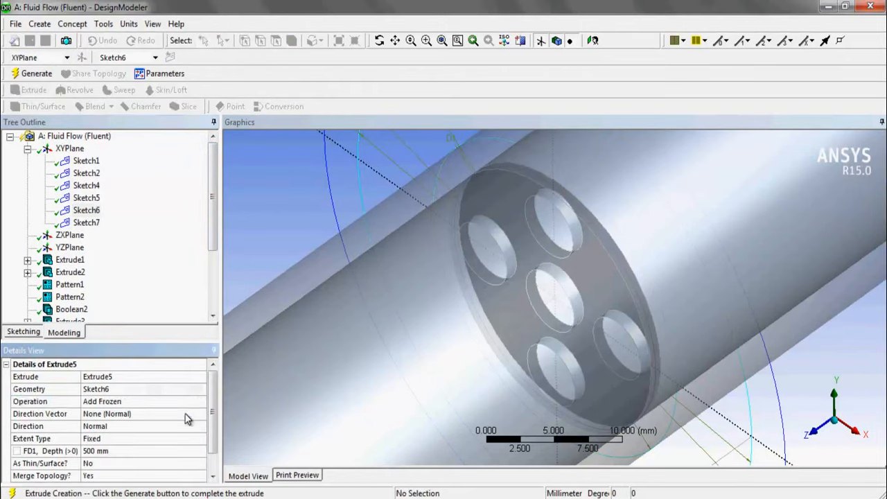
left_click(200, 426)
left_click(182, 455)
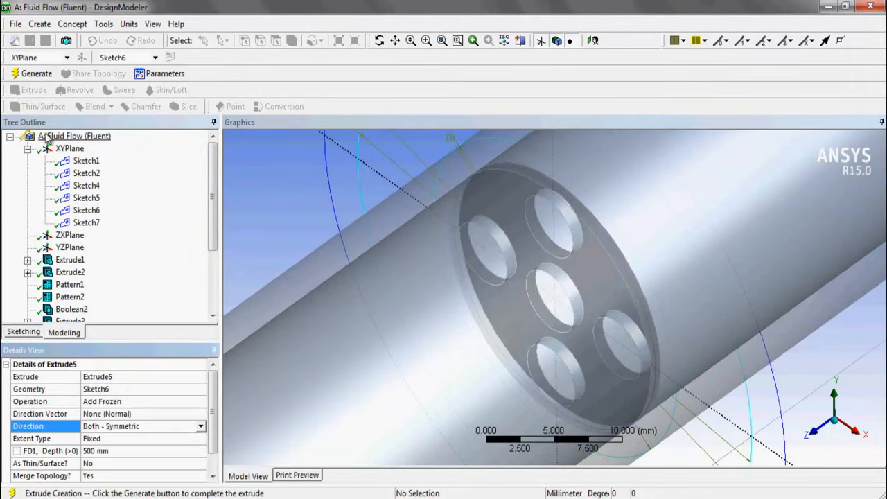
key("F5")
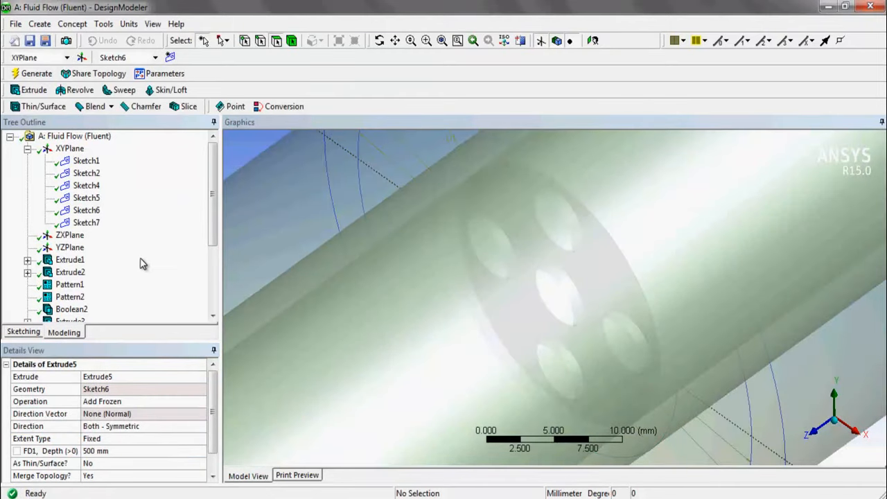
Step: Extrude Sketch7 as a frozen body in the Both - Symmetric direction with a depth of 500 mm and generate it
left_click(31, 90)
left_click(85, 222)
left_click(118, 388)
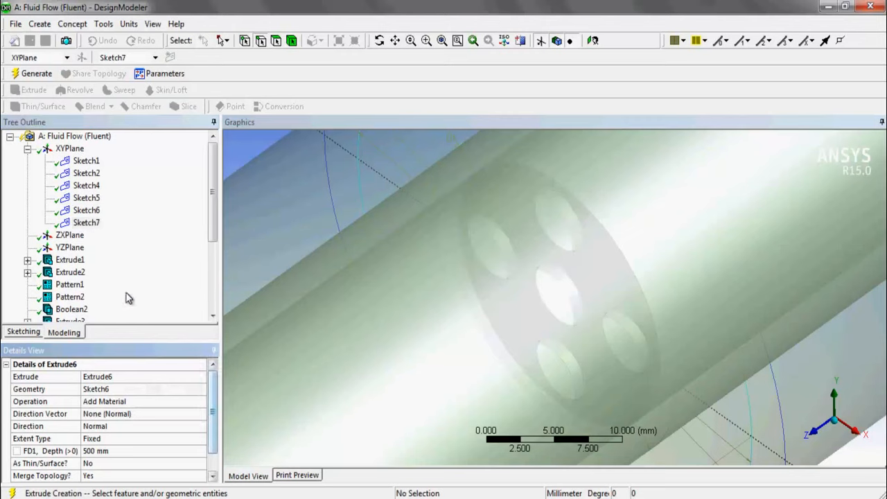
left_click(115, 389)
left_click(88, 223)
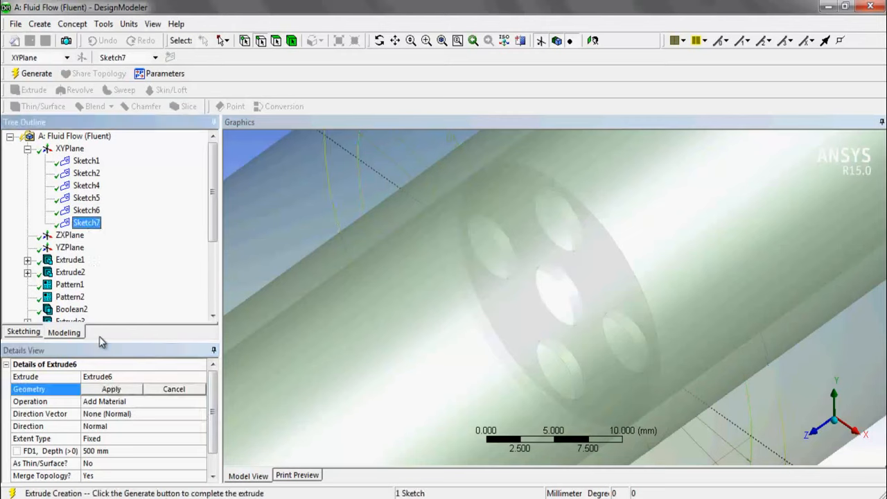
left_click(111, 388)
left_click(124, 402)
left_click(200, 401)
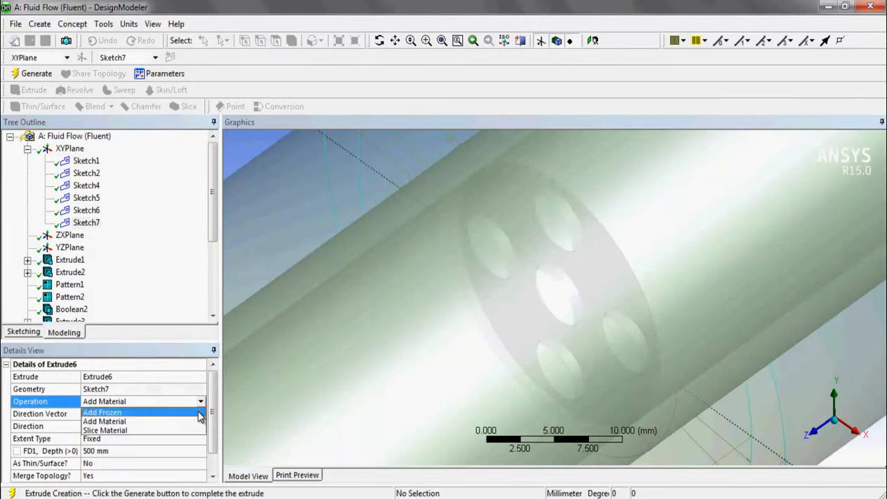
left_click(199, 413)
left_click(173, 414)
left_click(180, 426)
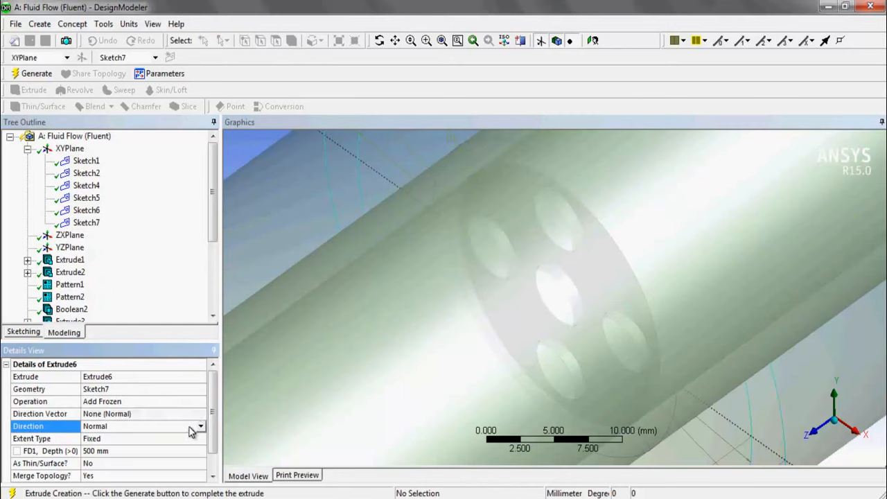
left_click(201, 426)
left_click(182, 453)
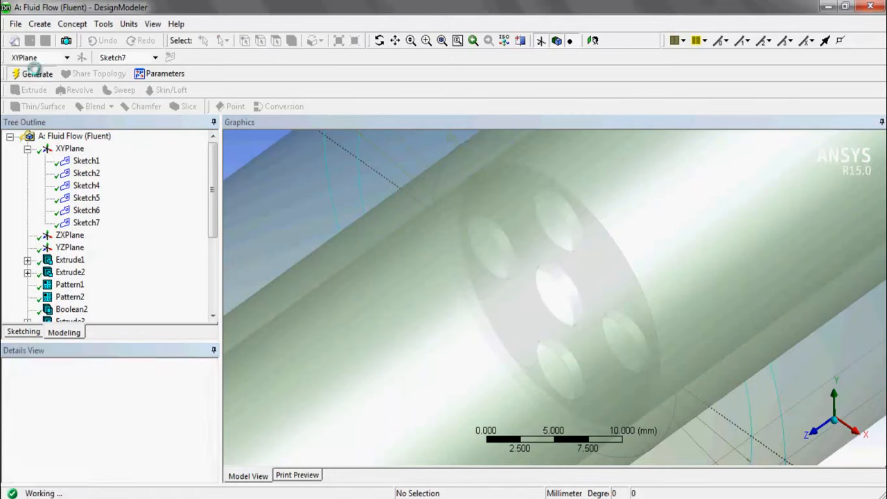
left_click(36, 73)
Step: Rename the perforated disc and pipe body as Inner Pipe, leaving its type as Solid
left_click(27, 149)
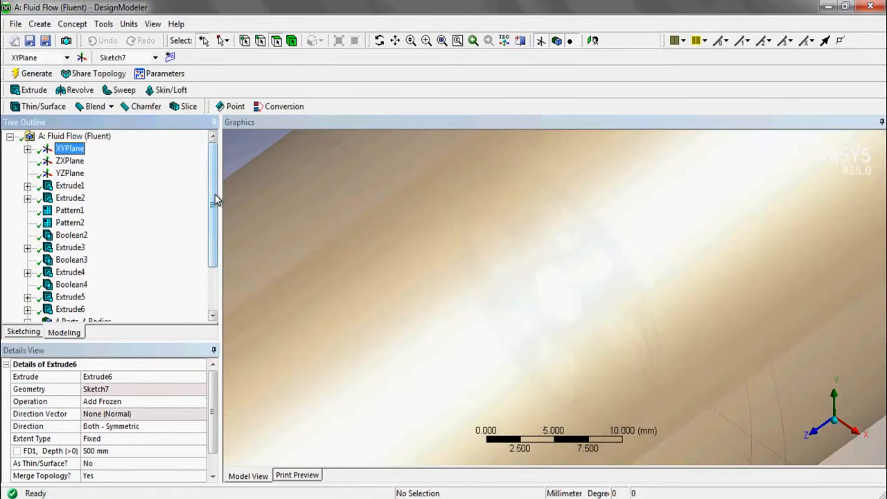
left_click_drag(212, 198, 214, 248)
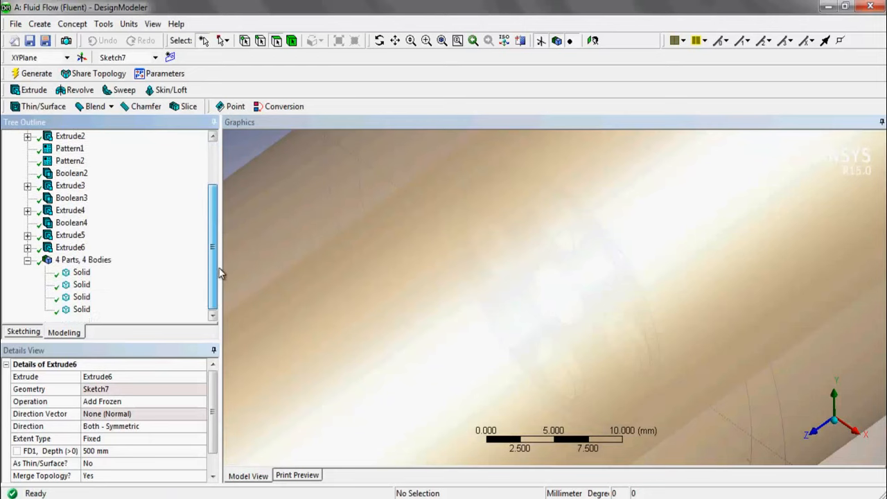
left_click(82, 273)
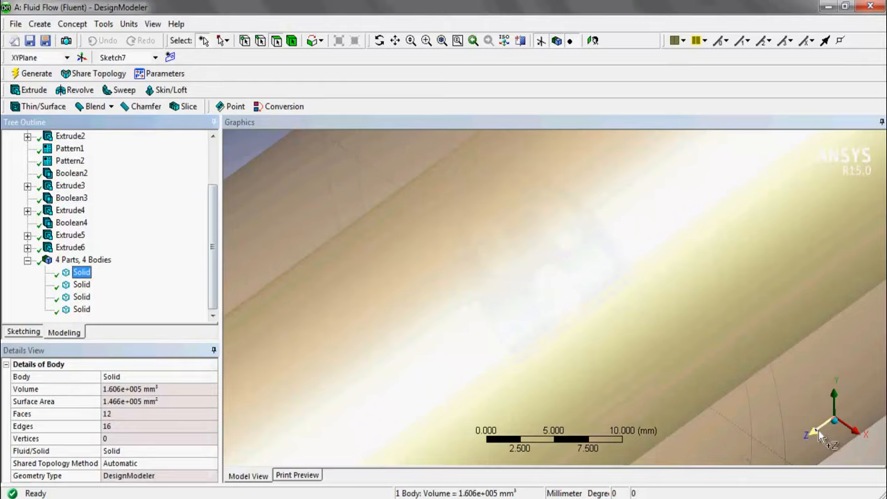
left_click(820, 433)
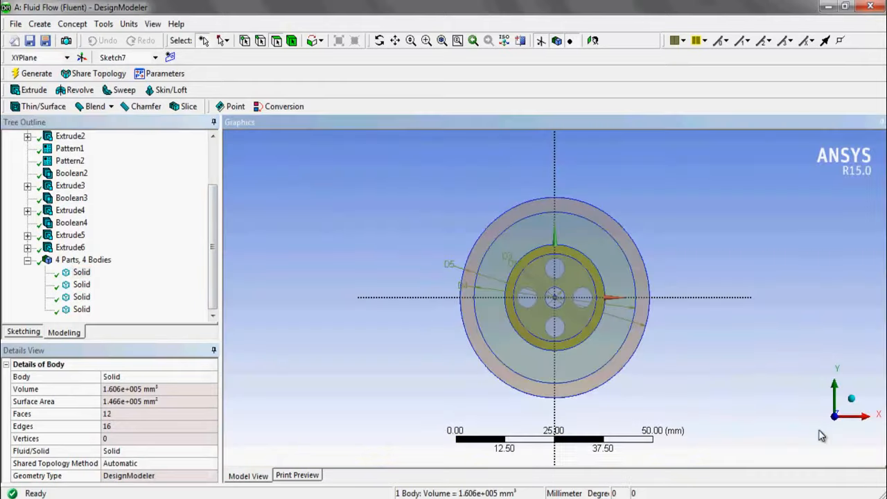
left_click(81, 274)
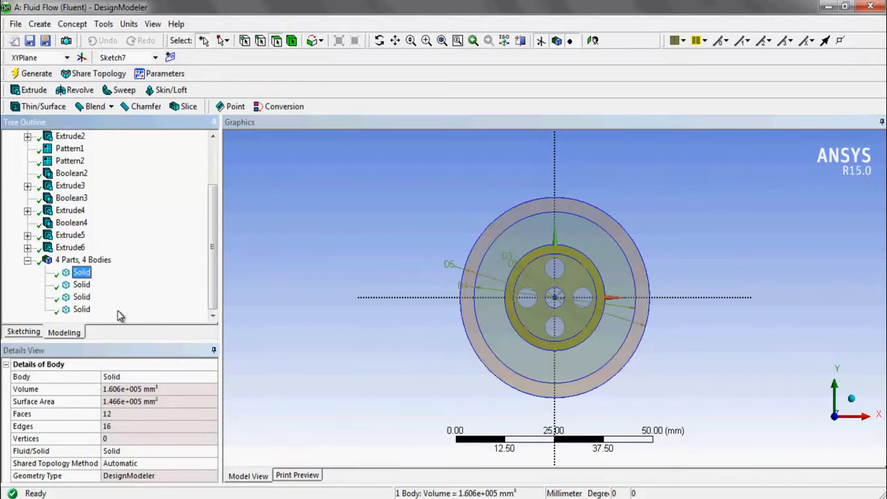
left_click(139, 377)
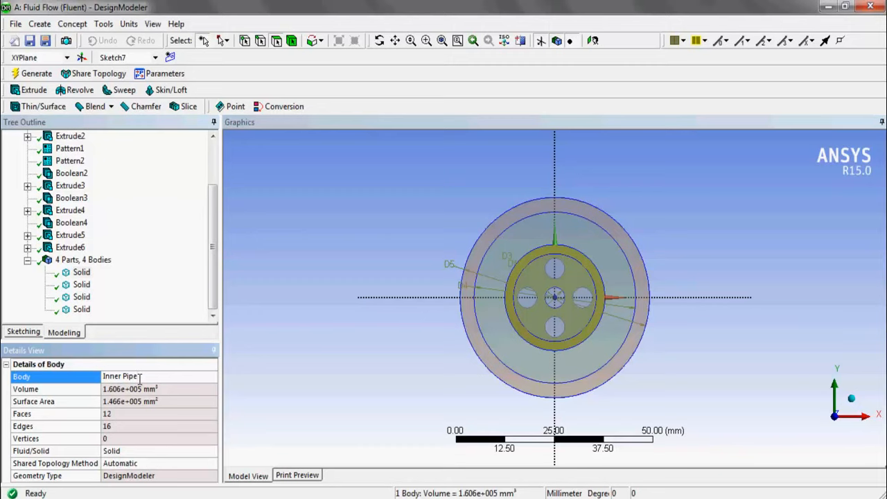
key("Return")
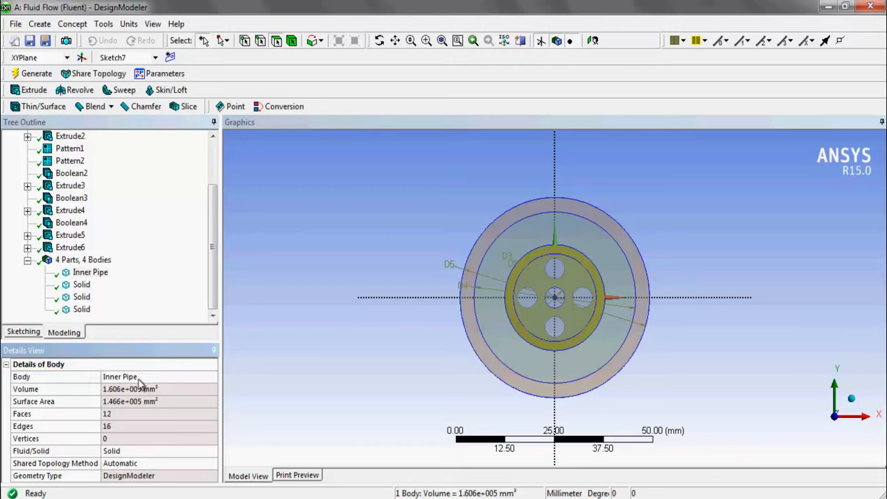
left_click(138, 449)
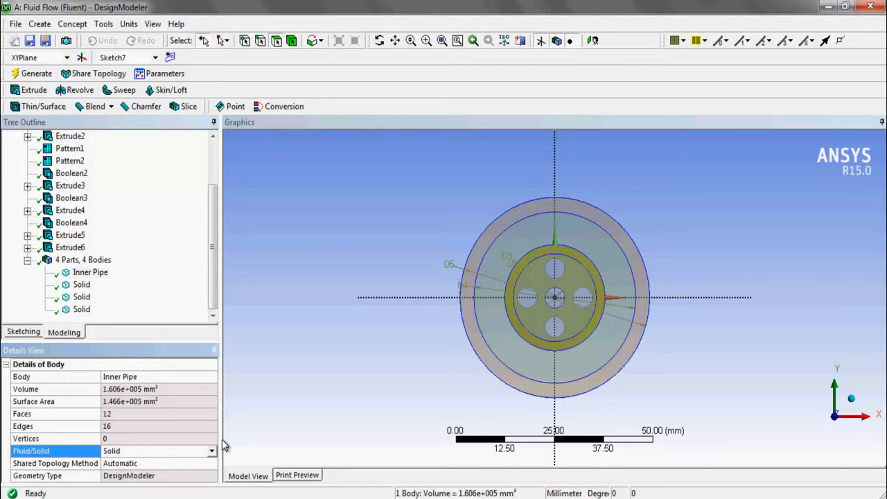
Step: Rename the body inside the inner pipe as Water and set its type to Fluid
left_click(80, 287)
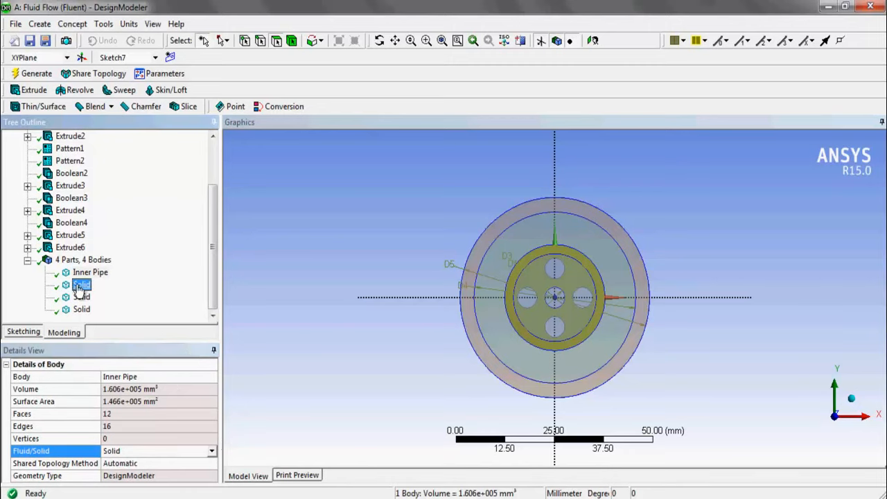
left_click(159, 378)
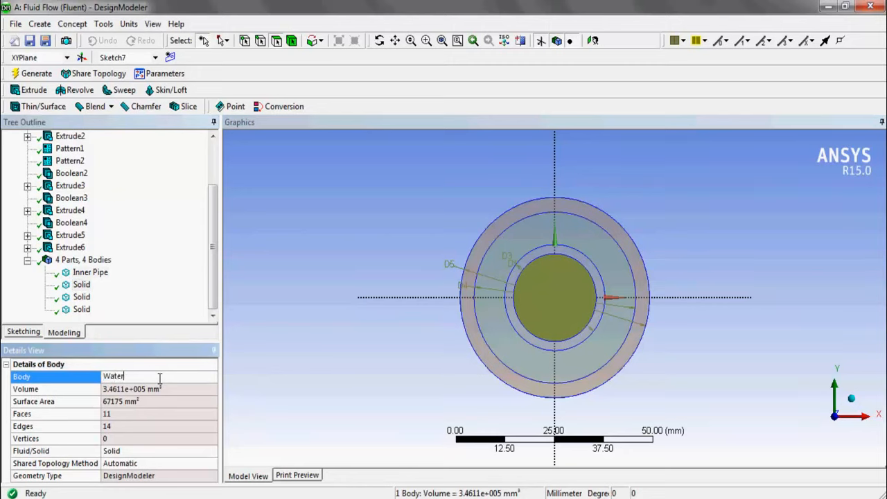
type("Water")
key("Return")
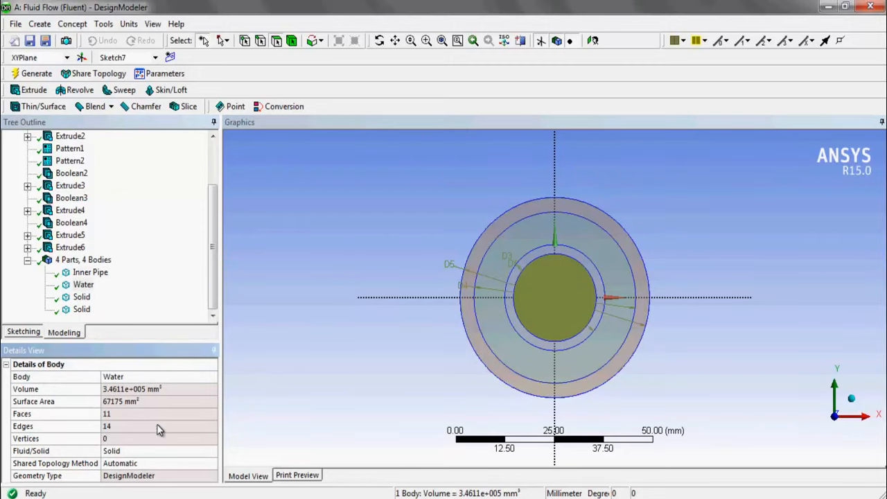
left_click(179, 451)
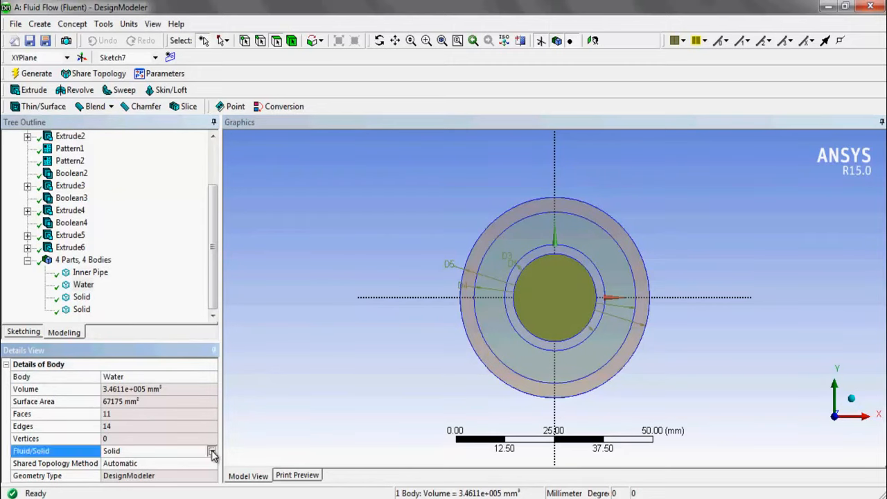
left_click(212, 451)
left_click(208, 466)
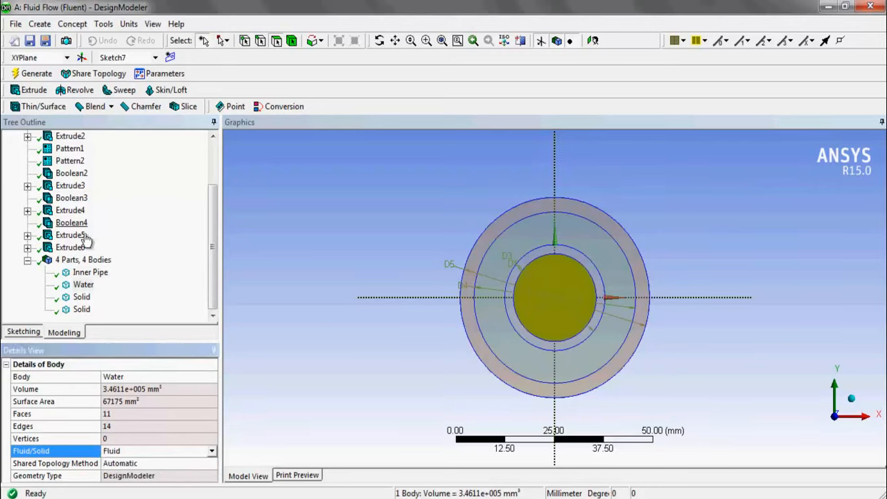
Step: Rename the annular body between the two pipes as Benzene and set its type to Fluid
left_click(81, 298)
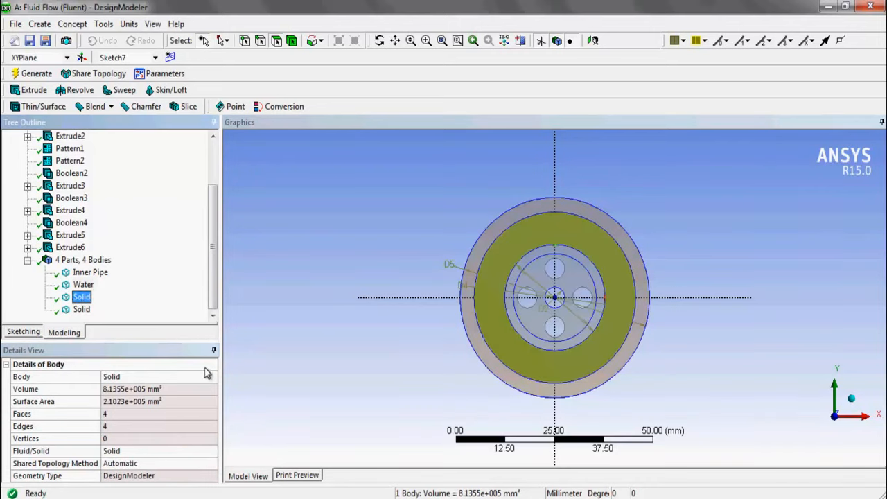
left_click(167, 376)
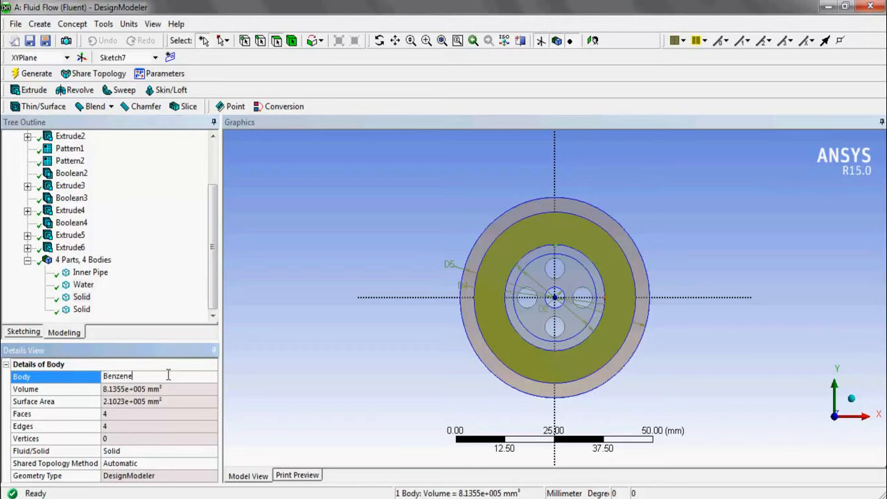
type("Benzene")
key("Return")
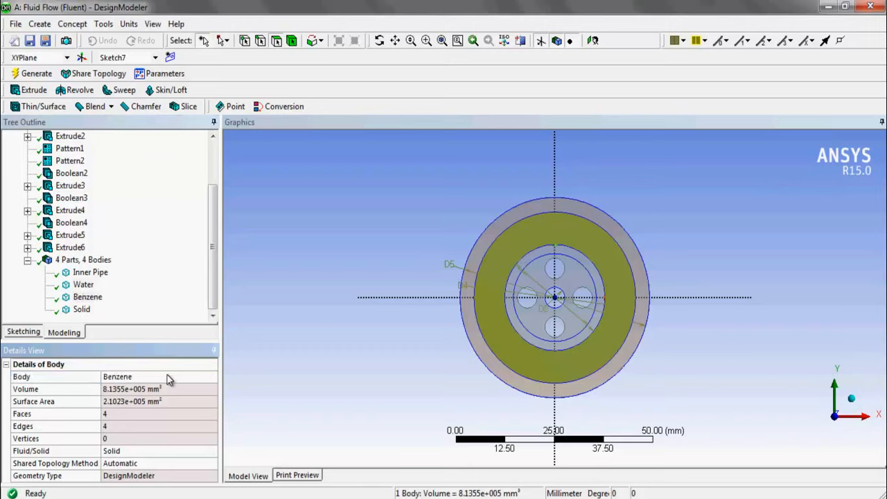
left_click(182, 451)
left_click(211, 452)
left_click(204, 467)
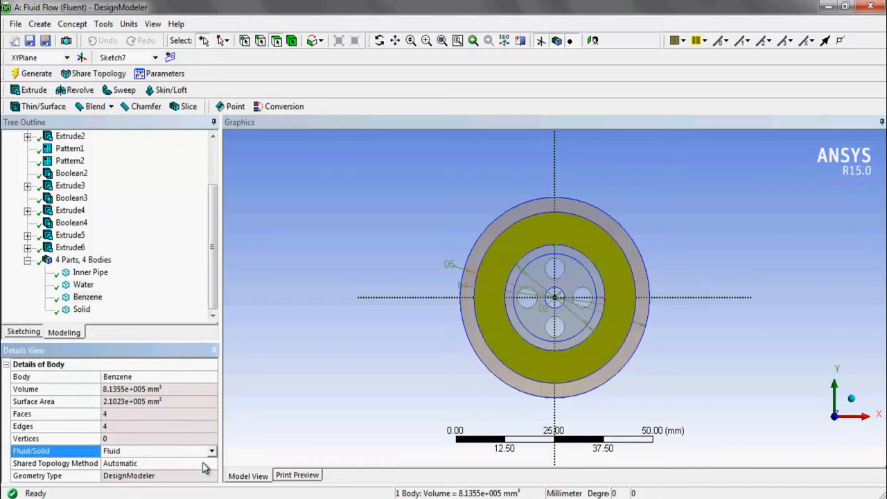
Step: Rename the outermost ring body as Outer Pipe, leaving its type as Solid, and generate the model
left_click(81, 310)
left_click(148, 376)
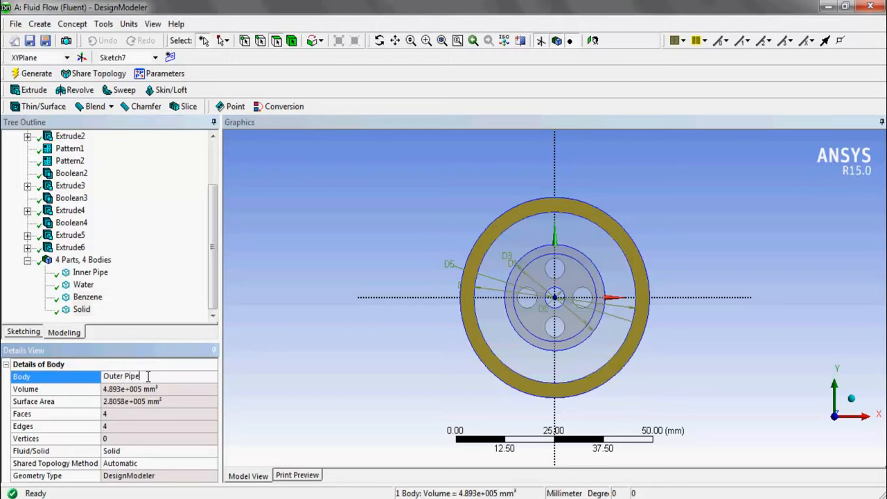
key("Return")
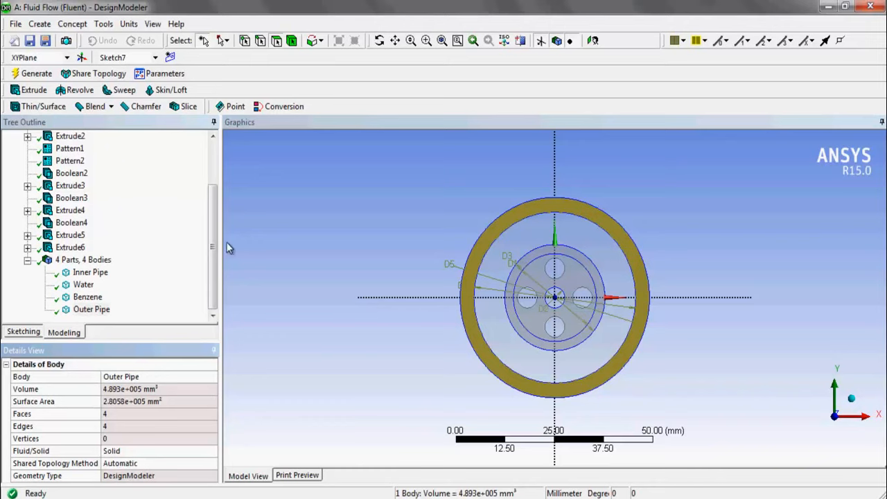
left_click(32, 73)
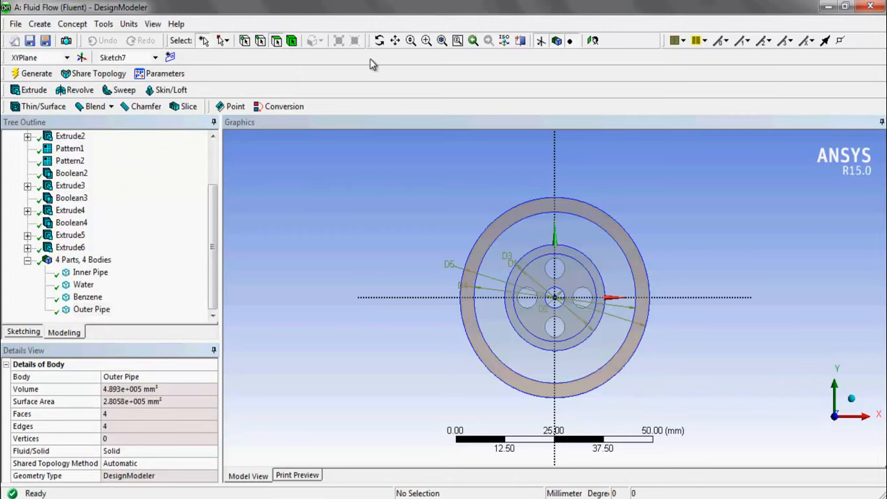
Step: Cut the full model in half with a Symmetry feature about the YZPlane for all bodies and generate it
left_click(109, 25)
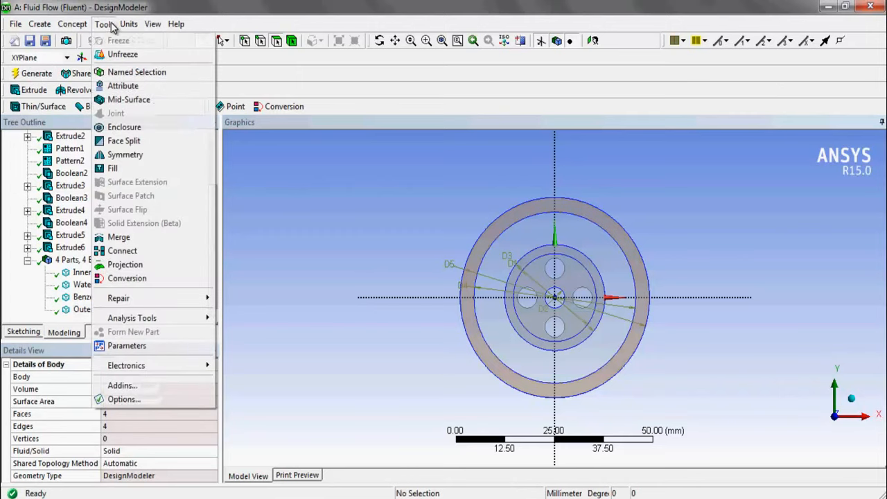
left_click(126, 155)
left_click_drag(214, 244, 215, 186)
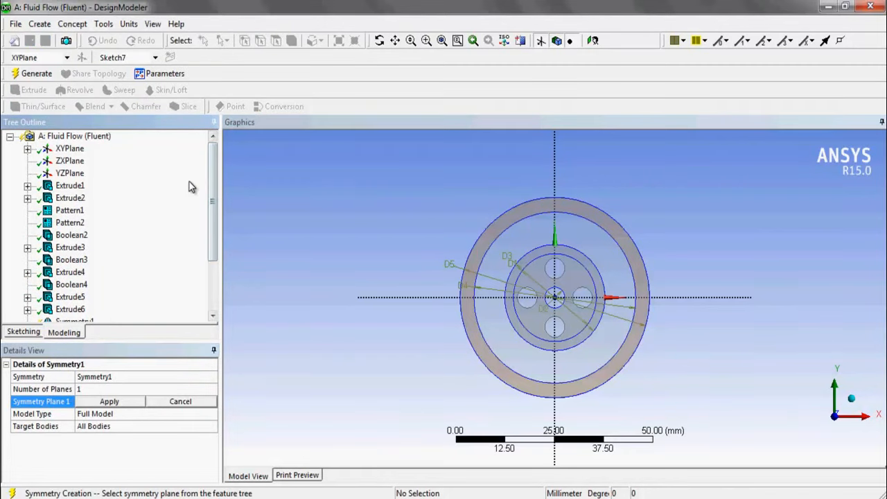
left_click(72, 178)
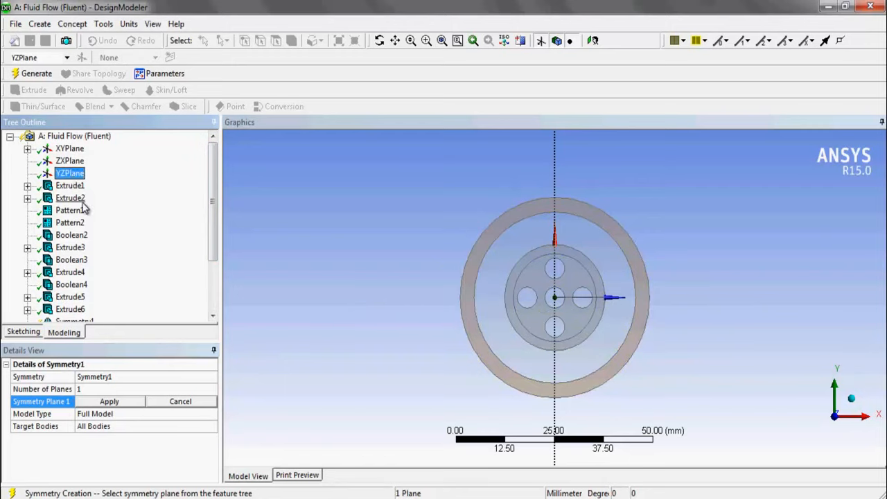
left_click(111, 401)
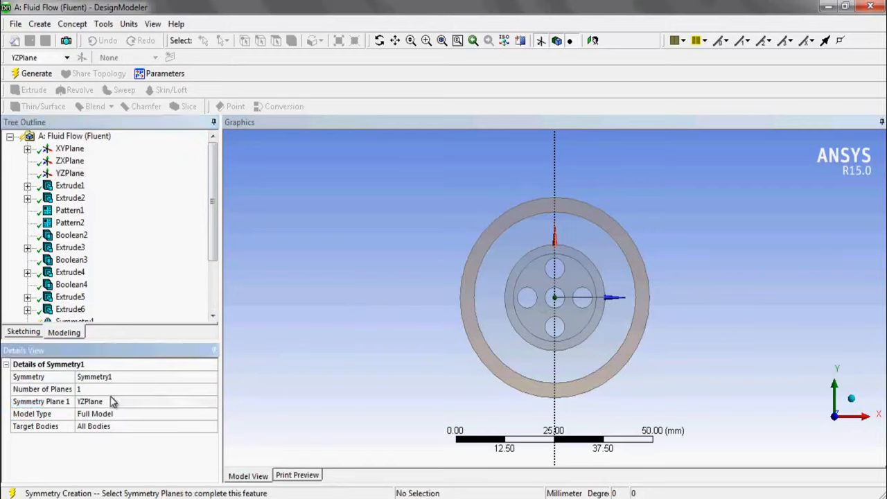
left_click(37, 74)
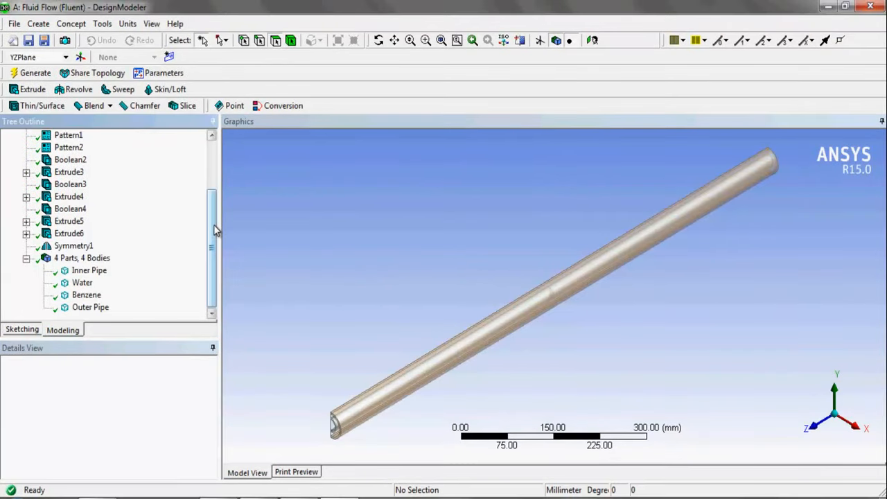
Step: Form a new part from the Inner Pipe, Water, Benzene and Outer Pipe bodies
left_click(85, 271)
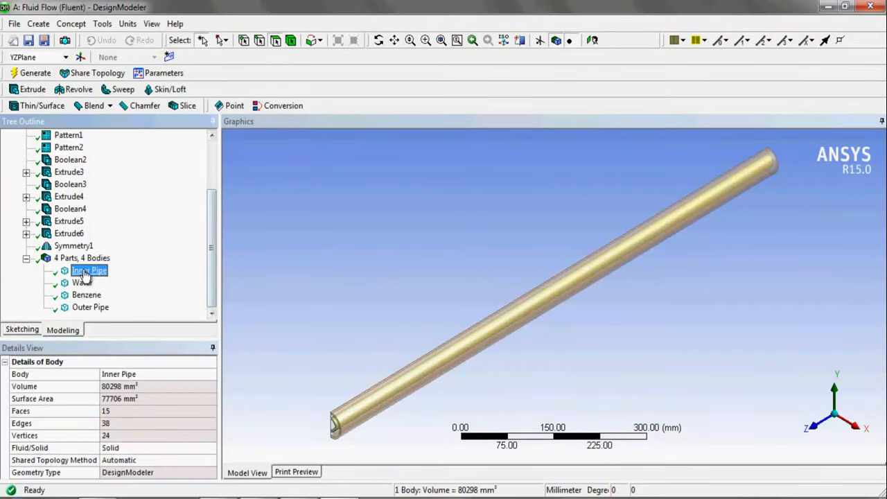
left_click(82, 282, "ctrl")
left_click(83, 296, "ctrl")
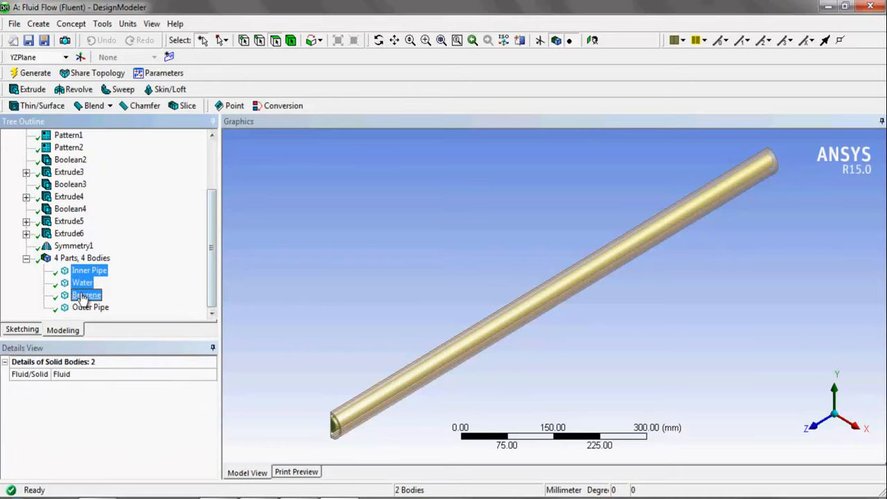
left_click(83, 307, "ctrl")
right_click(83, 283)
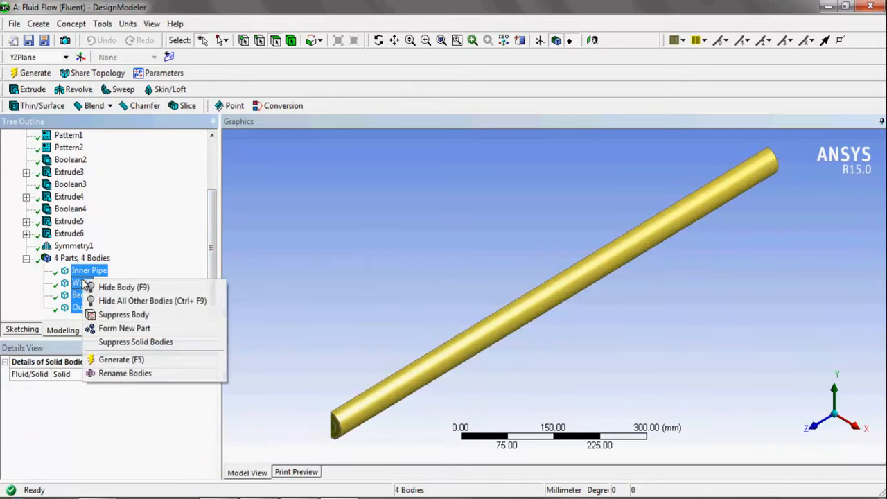
left_click(109, 329)
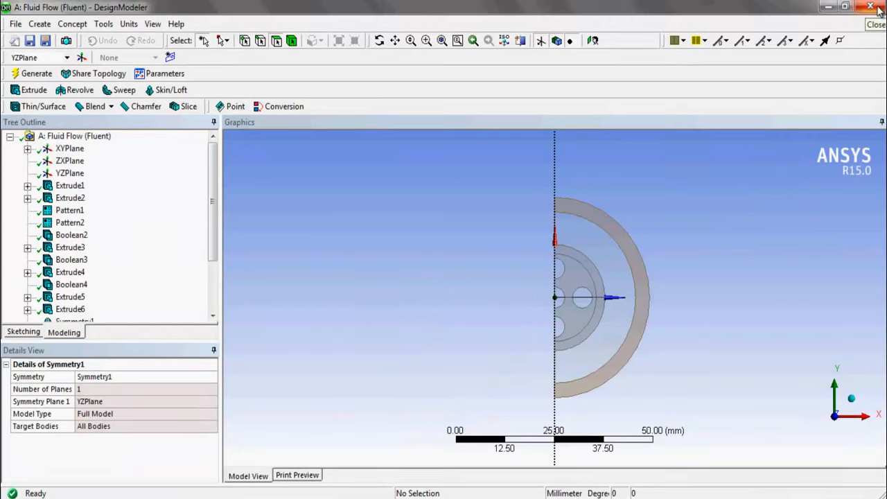
Step: Close DesignModeler and save the Workbench project as Concentric Tube Heat Exchanger on Local Disk (F:)
left_click(877, 8)
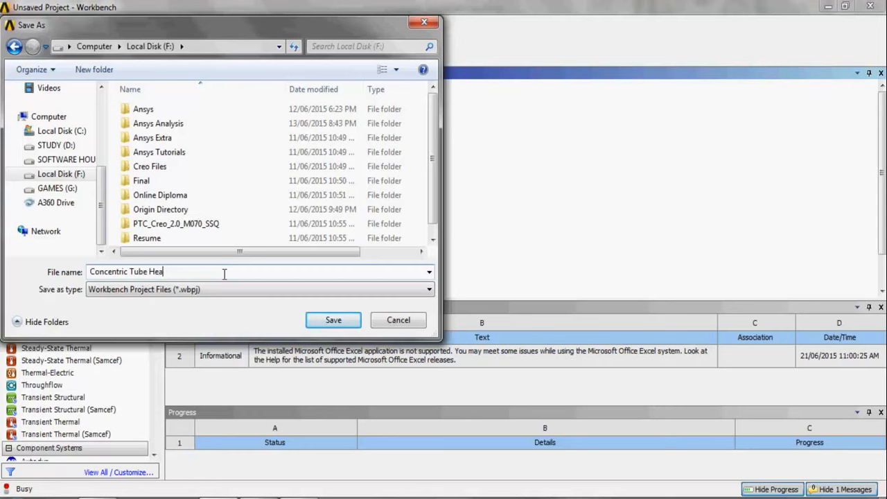
type("t Exchasnhrt")
key("BackSpace")
key("BackSpace")
type("ngrter")
key("Return")
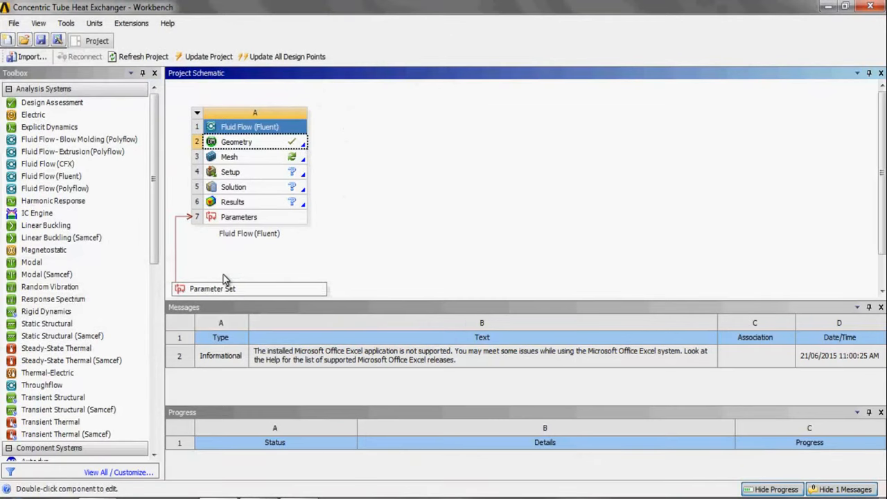
Step: Open the Mesh cell of the Fluid Flow (Fluent) system in Meshing and expand the Geometry branch to list its bodies
left_click(258, 162)
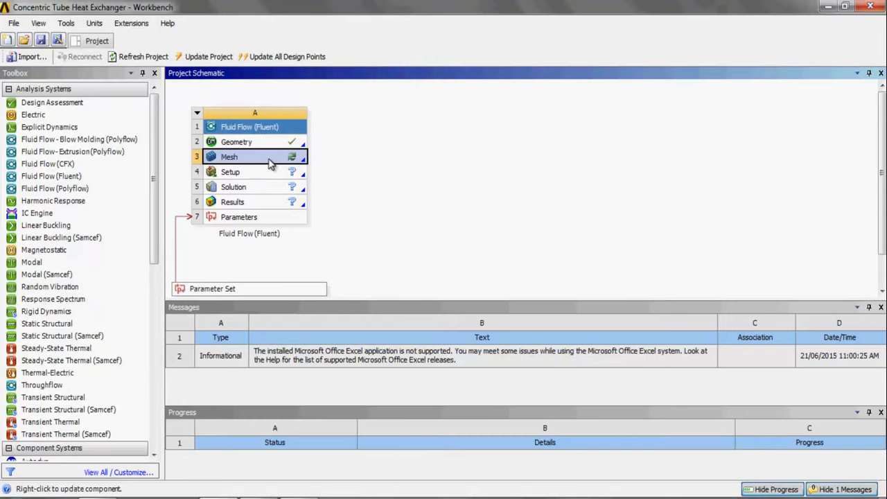
double_click(271, 162)
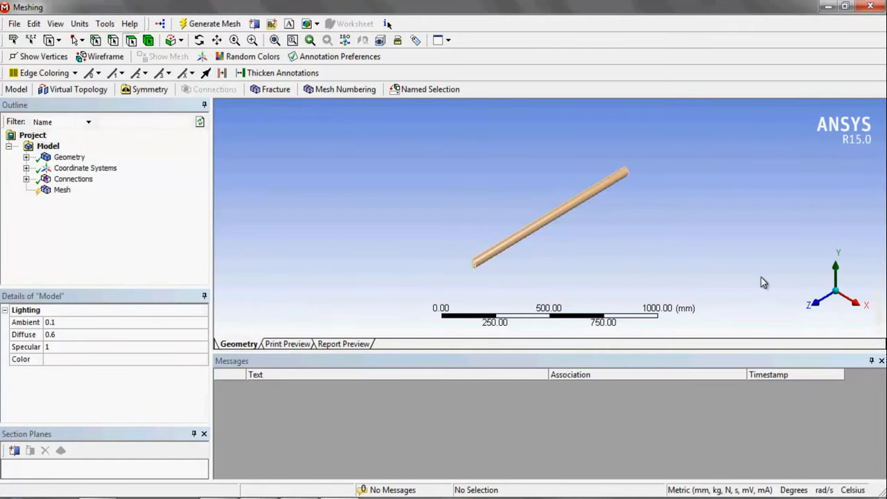
scroll(814, 298, "up", 2)
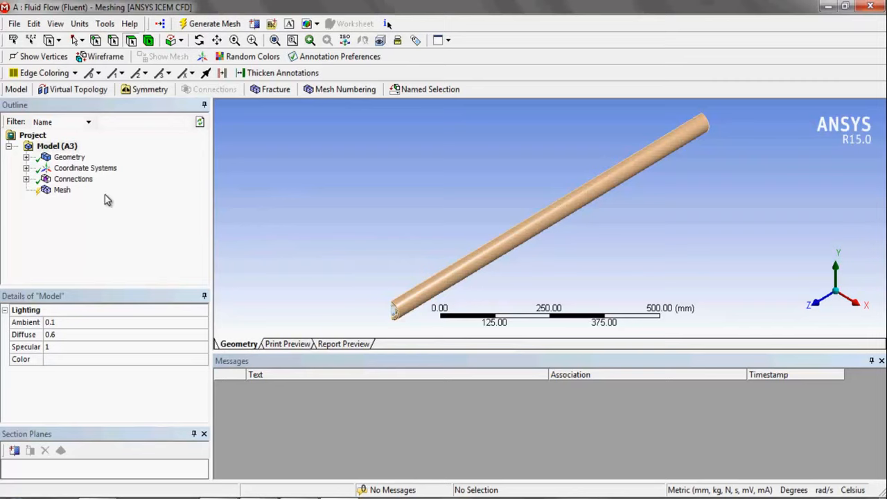
left_click(26, 157)
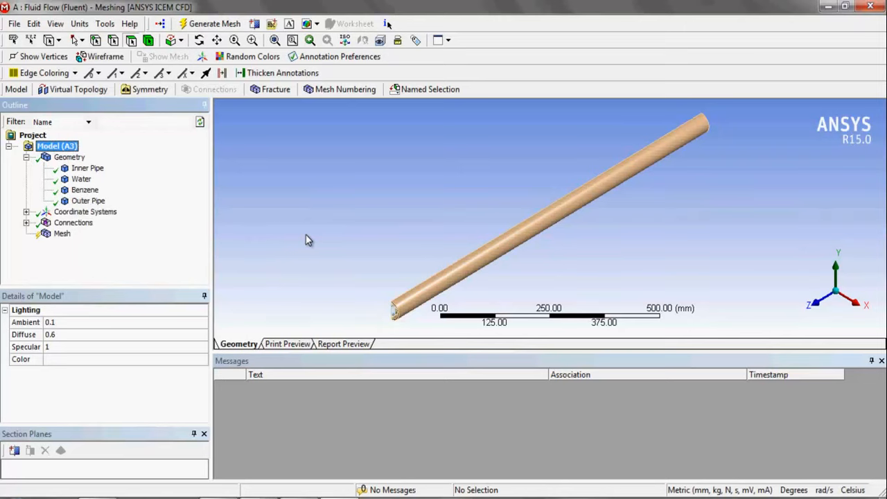
left_click(364, 250)
middle_click_drag(374, 249, 678, 224)
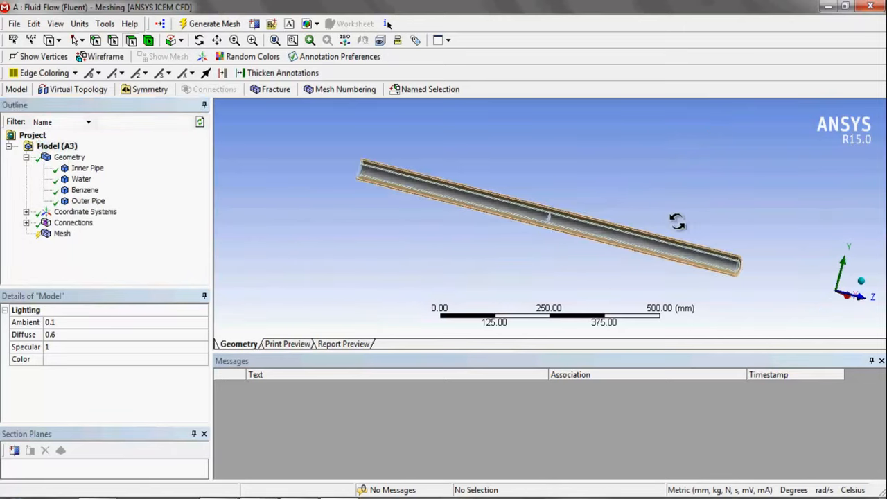
scroll(679, 224, "up", 5)
key("F7")
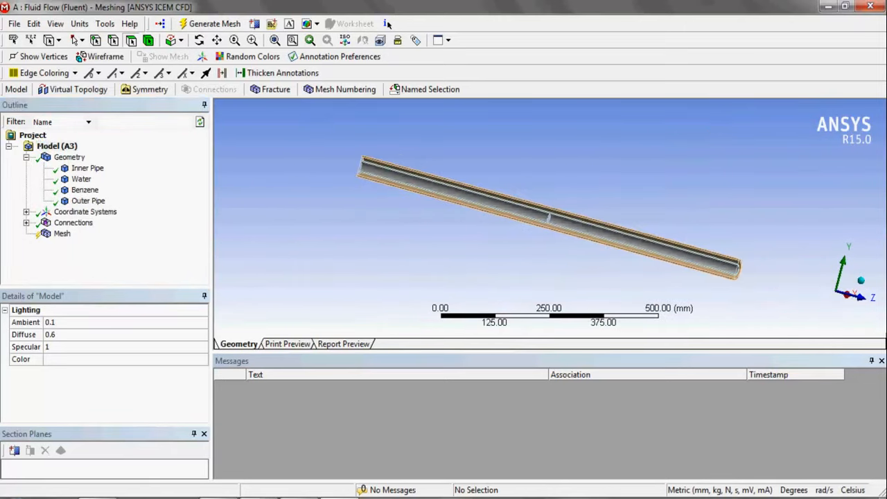
left_click(861, 280)
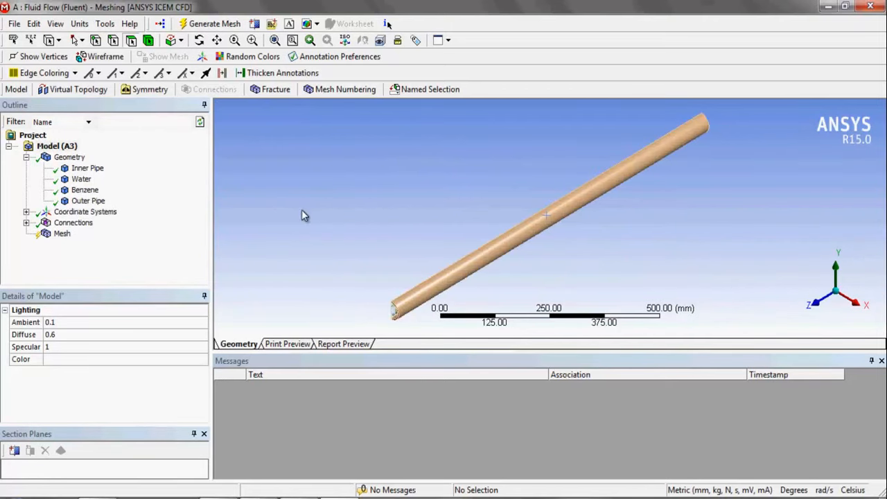
Step: Create a named selection called water inlet on the water face at the near end of the inner pipe
left_click(252, 40)
left_click_drag(371, 297, 419, 338)
left_click(130, 40)
left_click(536, 193)
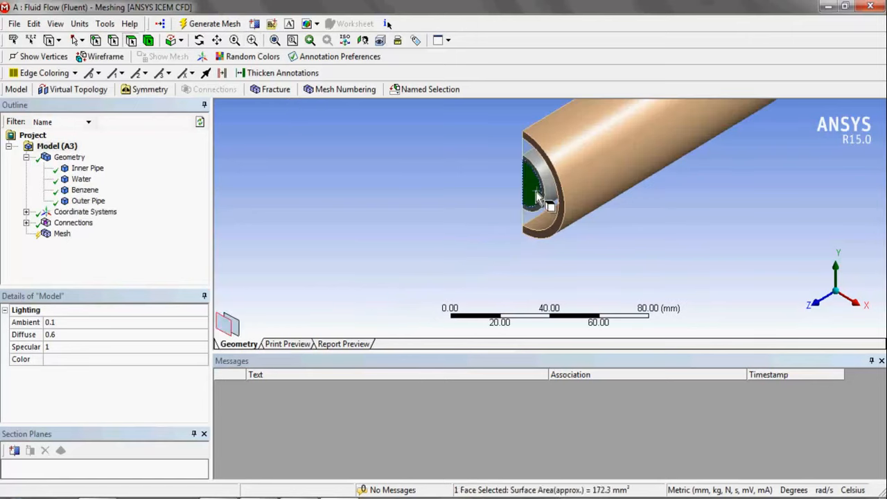
right_click(562, 236)
left_click(622, 455)
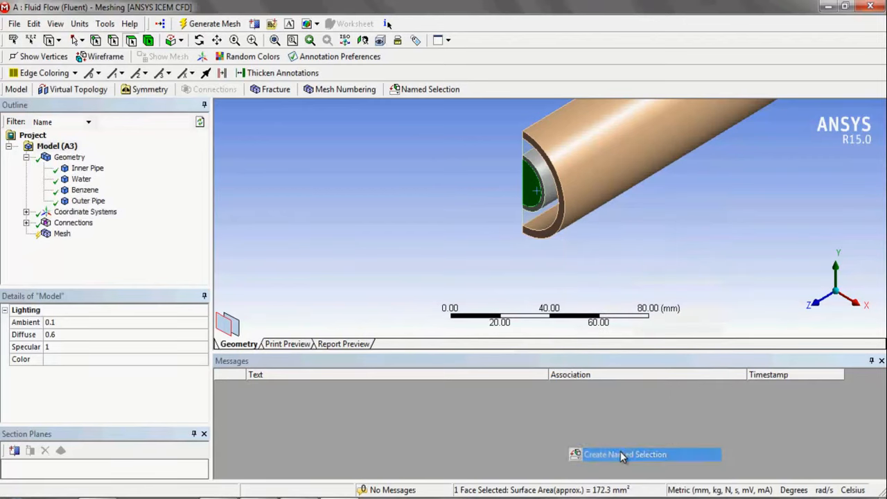
type("wa")
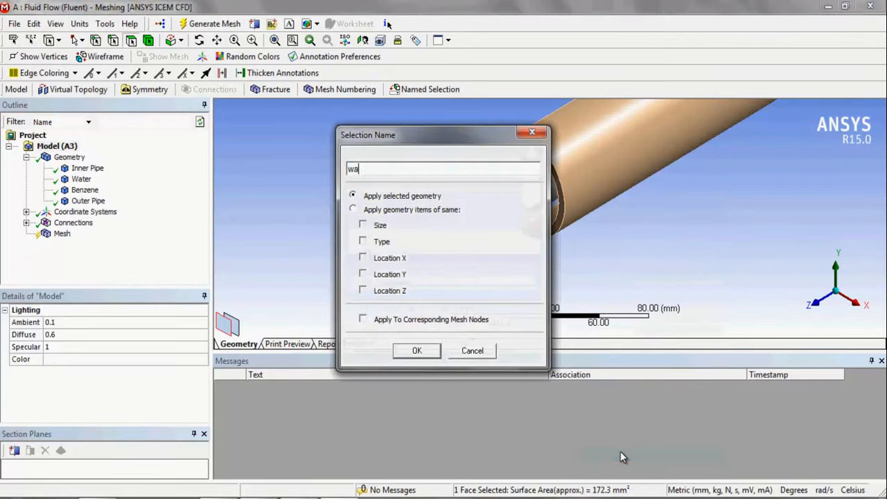
type("ter in")
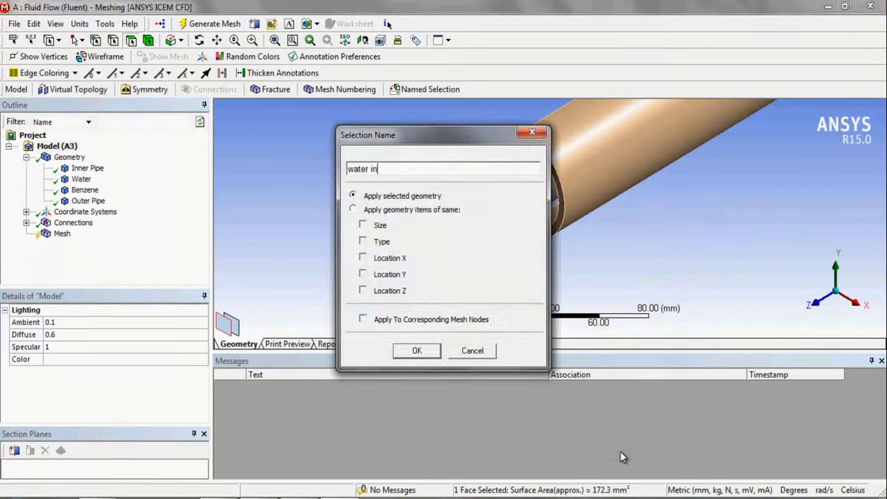
type("let")
key("Return")
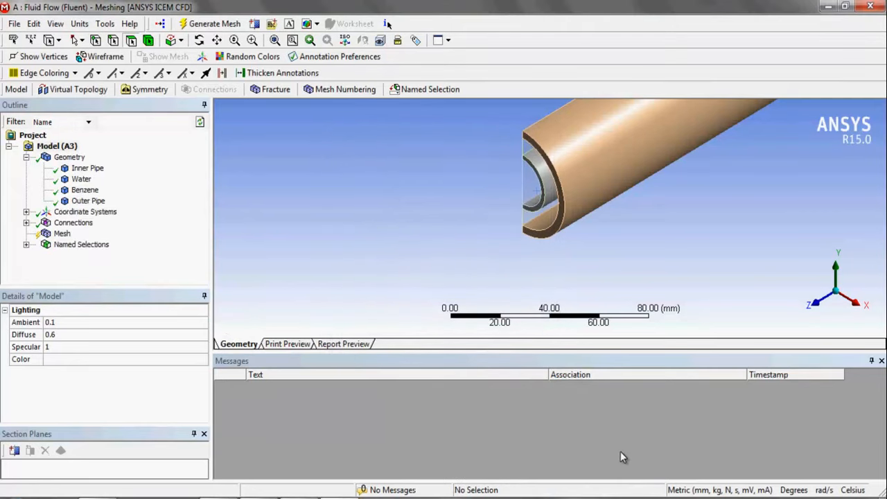
Step: Create a named selection called Benzene Outlet on the annular benzene face at the same pipe end
left_click(26, 245)
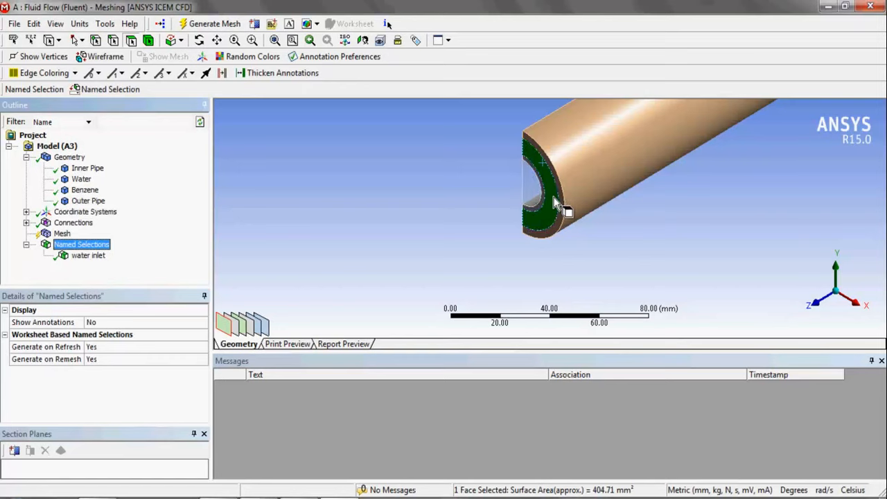
right_click(555, 200)
left_click(594, 447)
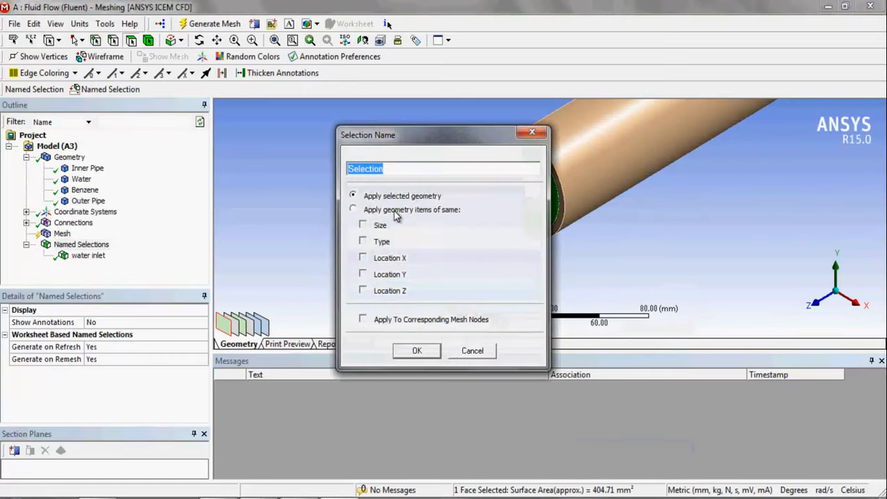
type("Benzene")
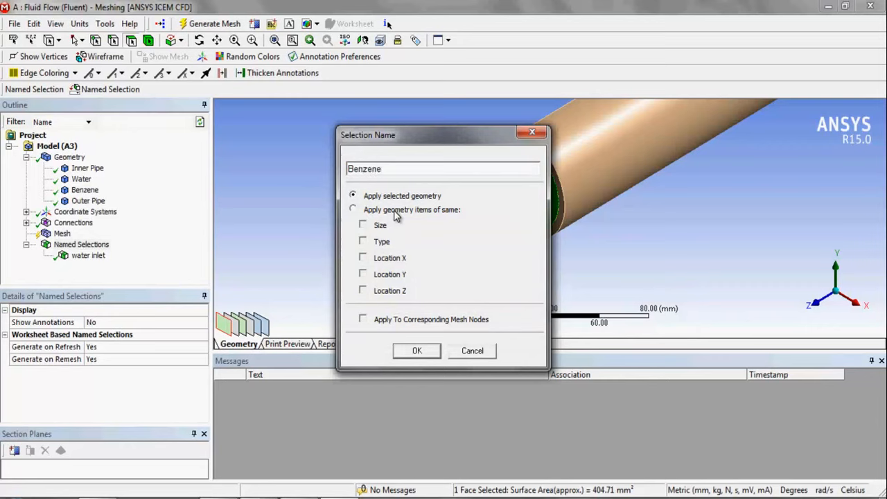
type(" Outlett")
key("Return")
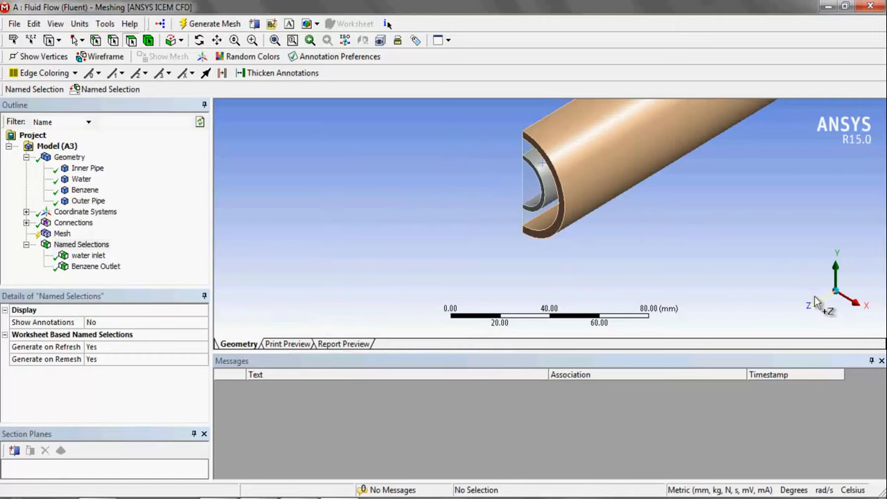
left_click(836, 294)
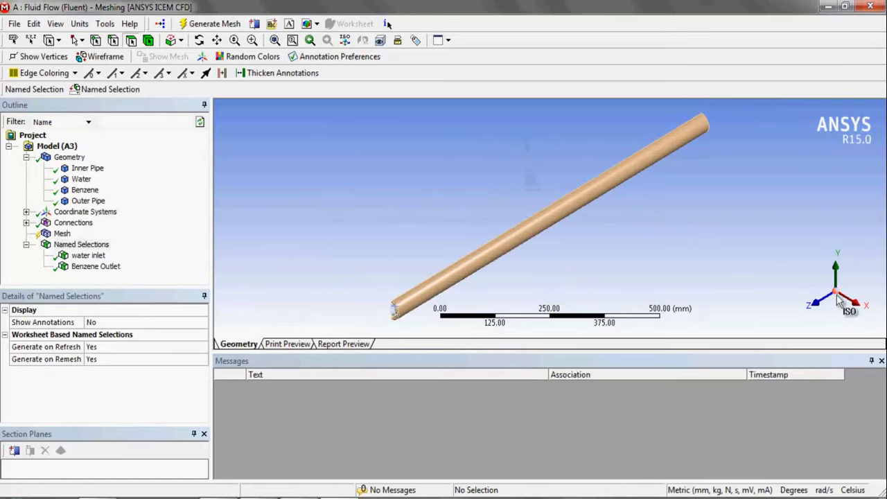
Step: Create a named selection called water outlet on the water face at the opposite end of the inner pipe
middle_click_drag(731, 135, 765, 176)
scroll(766, 176, "up", 3)
scroll(766, 176, "up", 4)
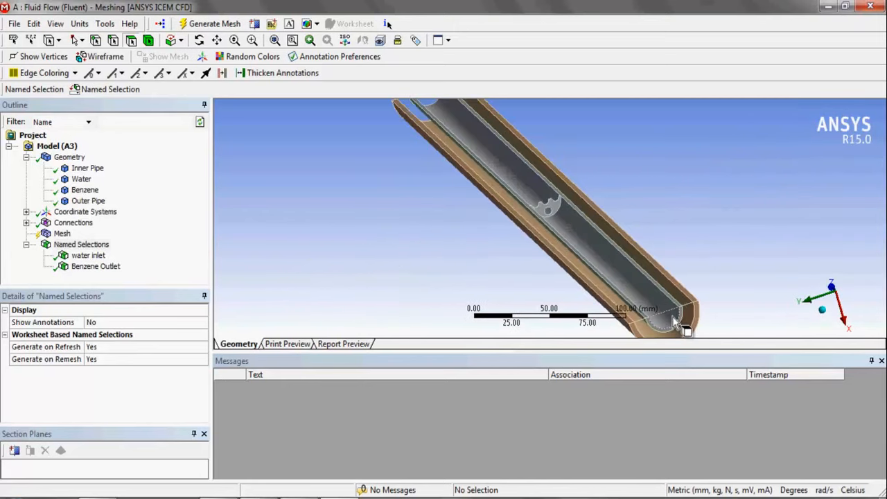
right_click(673, 319)
left_click(669, 320)
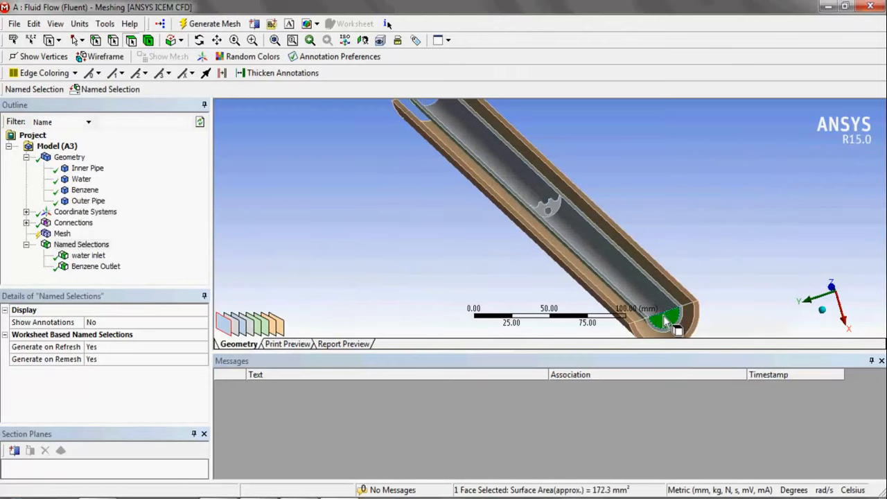
right_click(668, 320)
left_click(722, 292)
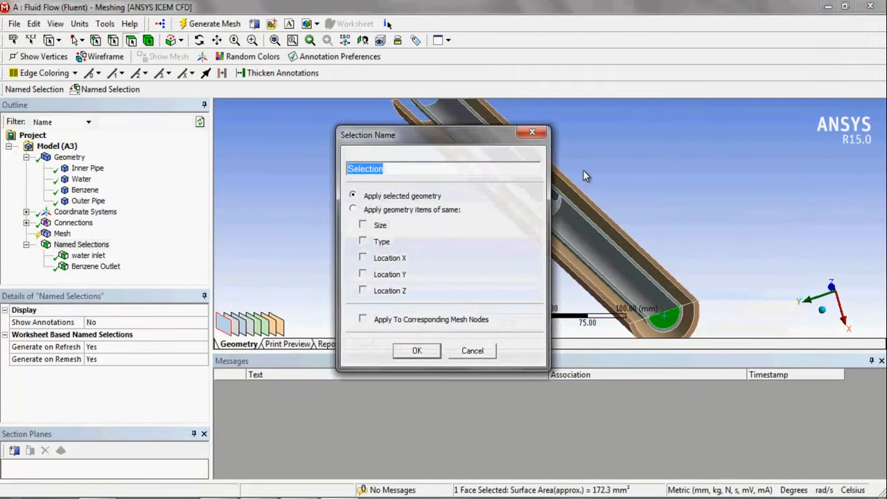
type("wa")
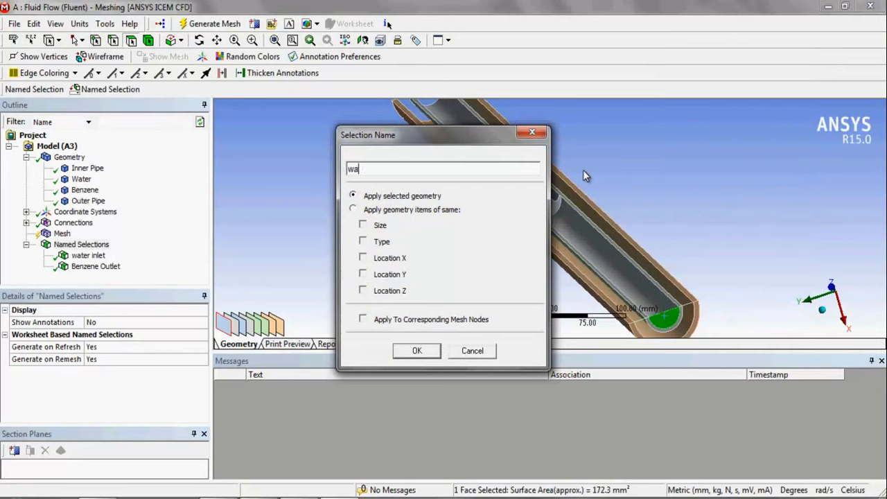
type("ter outlet")
key("Return")
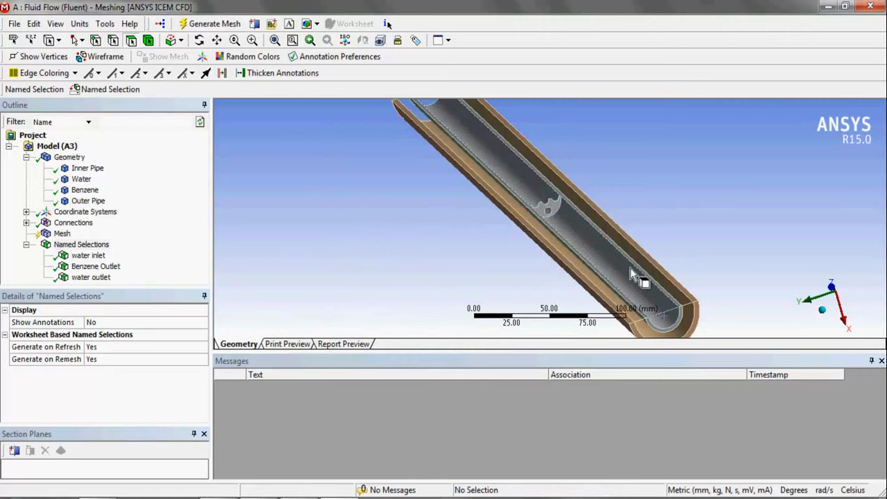
Step: Create a named selection called benzene inlet on the annular benzene face beside the water outlet
right_click(685, 311)
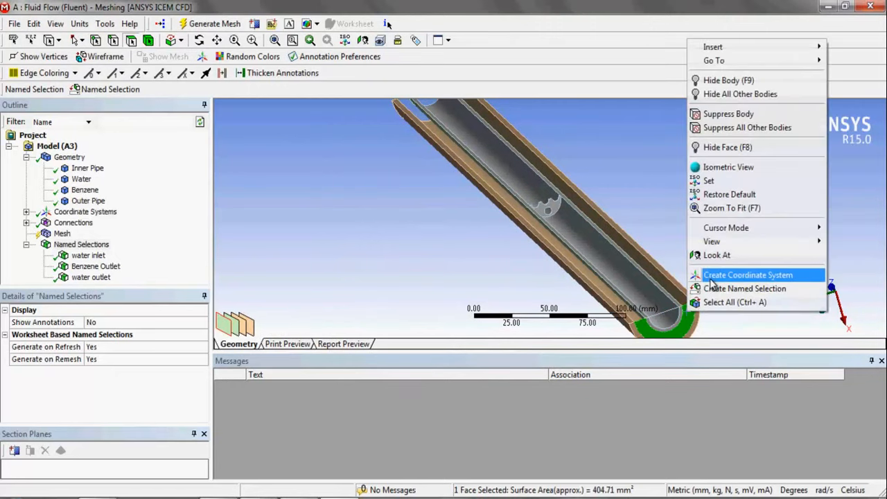
left_click(742, 286)
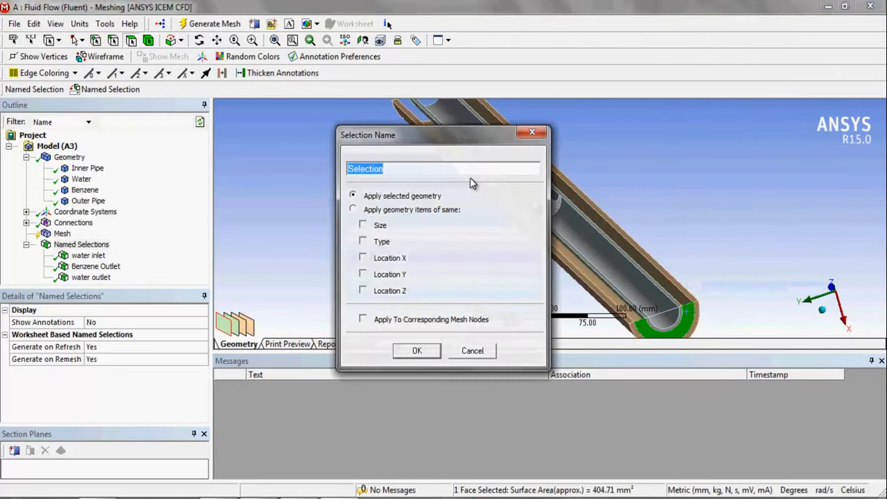
type("benzene inlet")
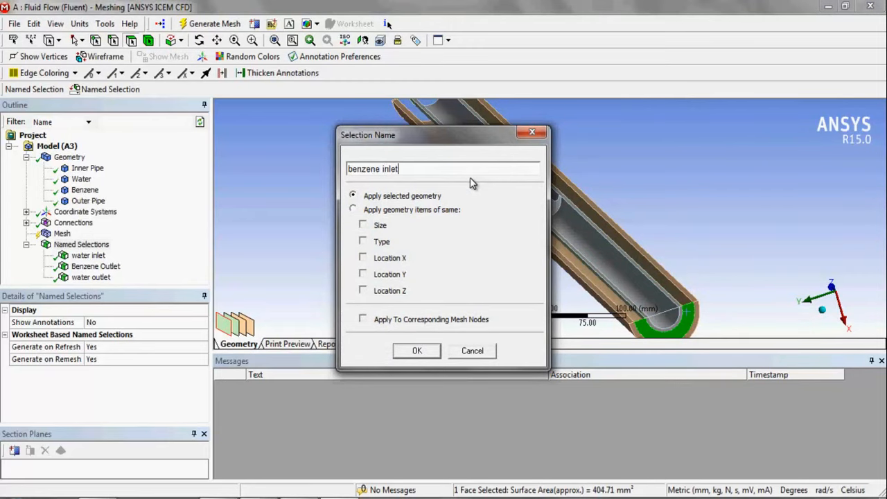
key("Return")
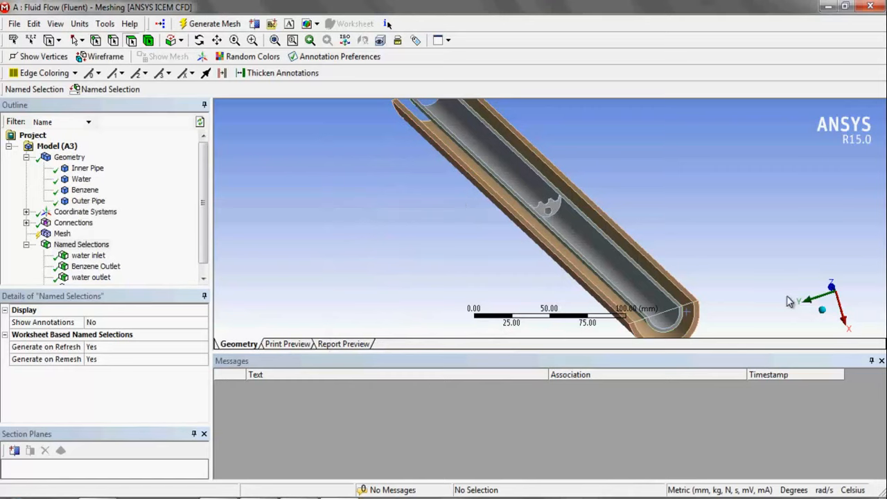
Step: Hide the Outer Pipe body and create a named selection called benzene outerpipe on the benzene body's outer cylindrical face
left_click(821, 309)
scroll(564, 253, "up", 5)
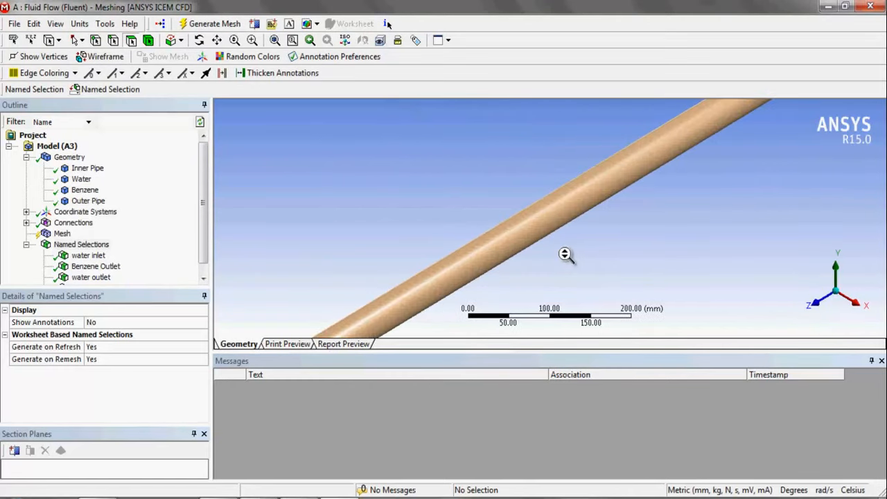
right_click(85, 202)
left_click(97, 266)
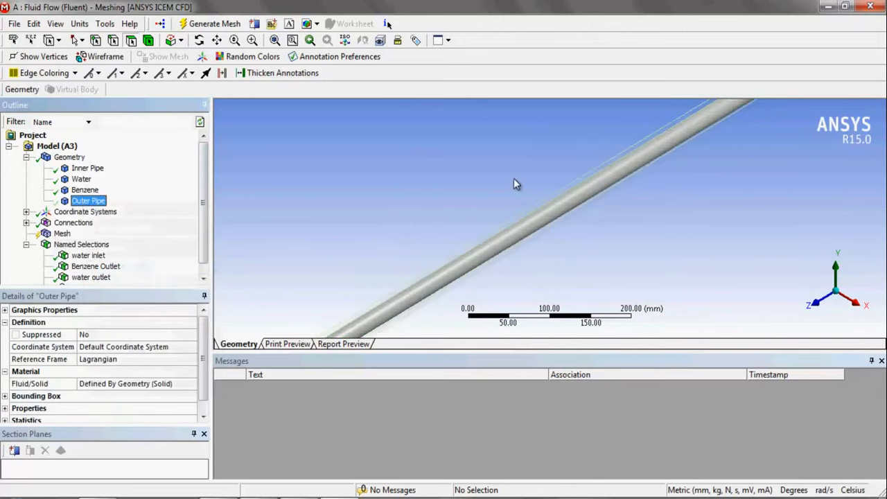
right_click(512, 222)
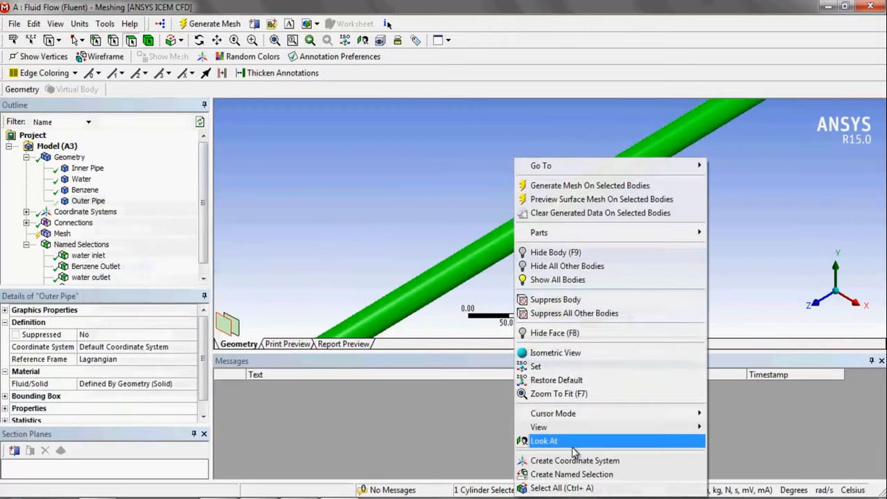
left_click(572, 474)
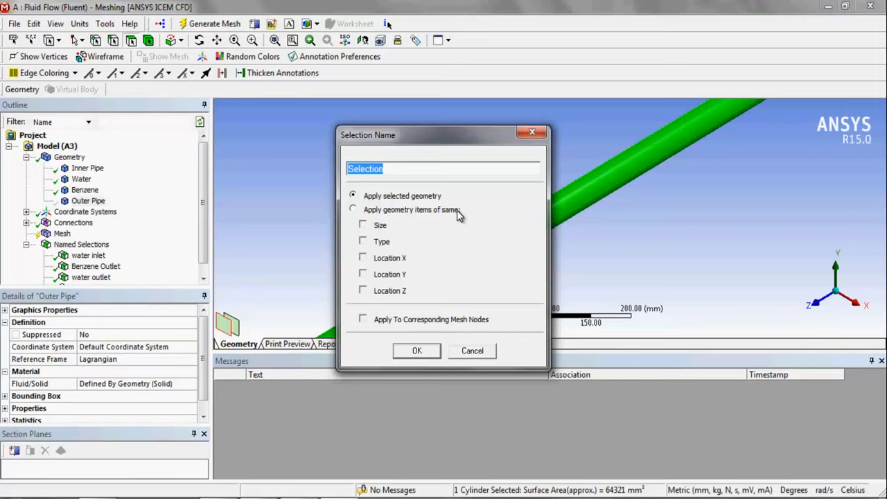
type("benzene outerpipe")
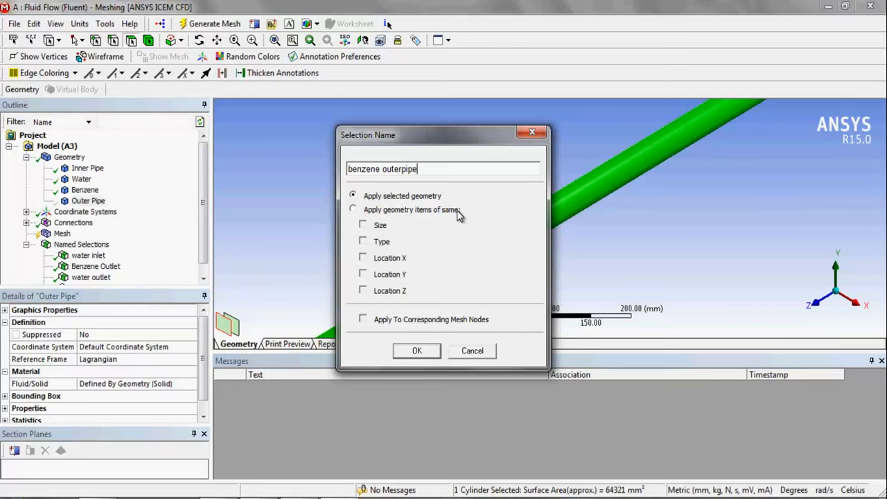
key("Return")
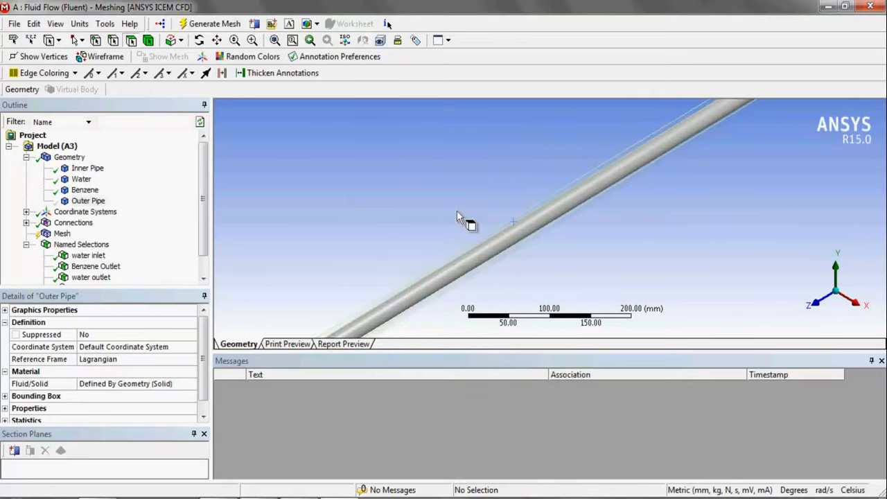
Step: Hide the Benzene and Water bodies so only the inner pipe is displayed
left_click(85, 190)
right_click(84, 190)
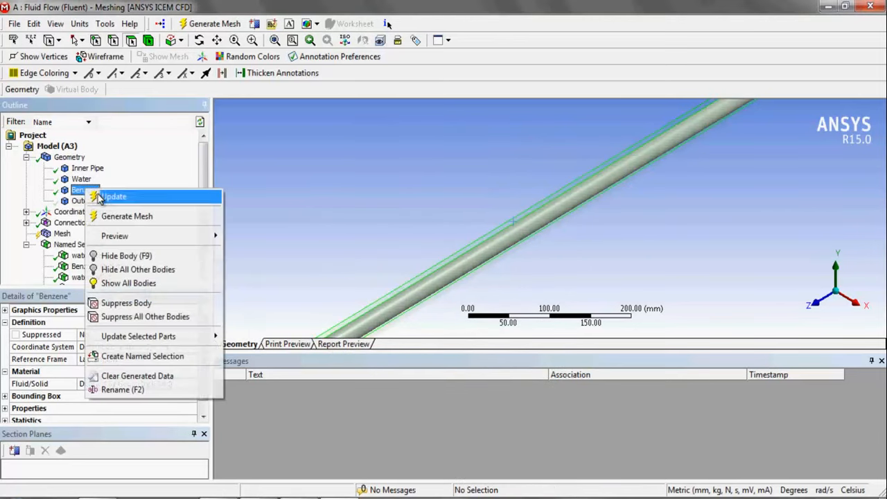
left_click(127, 256)
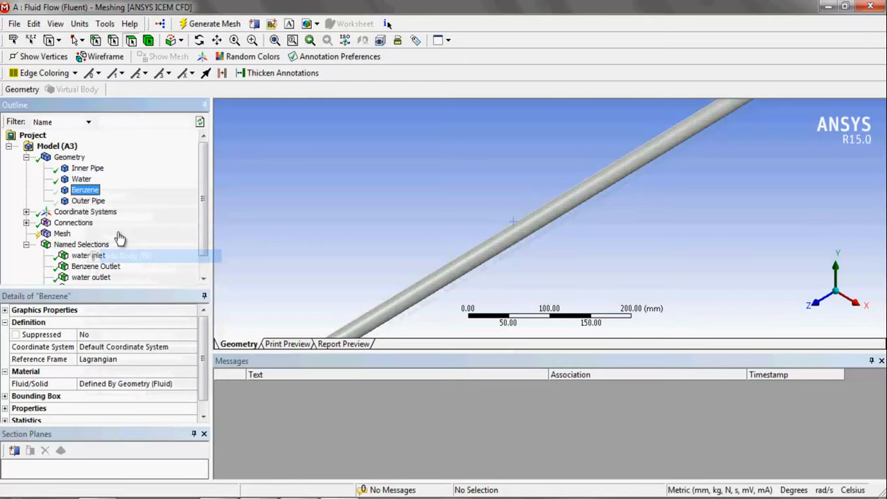
right_click(83, 180)
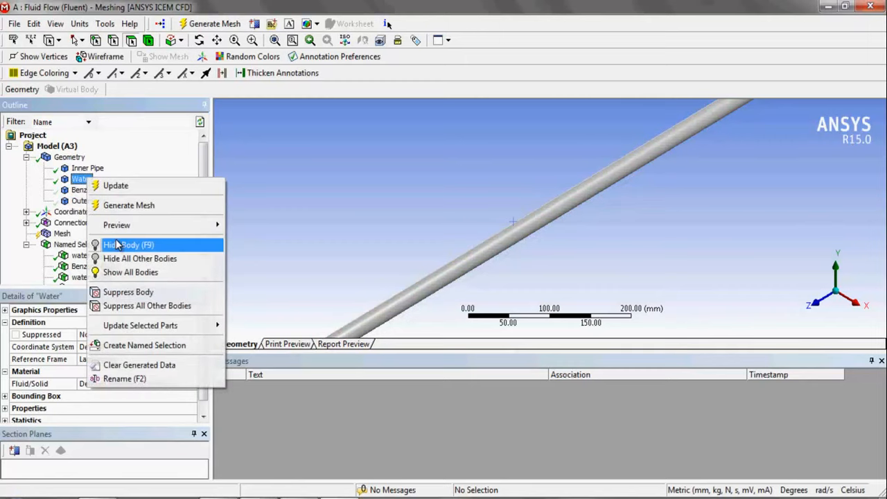
left_click(155, 245)
Step: Create a named selection called benzene innerpipe on the inner pipe's outer cylindrical face
left_click(470, 257)
right_click(470, 257)
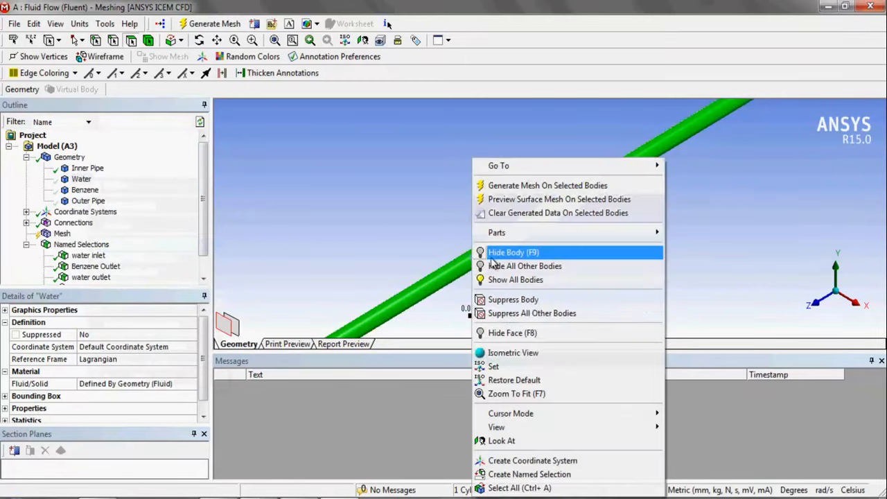
left_click(508, 475)
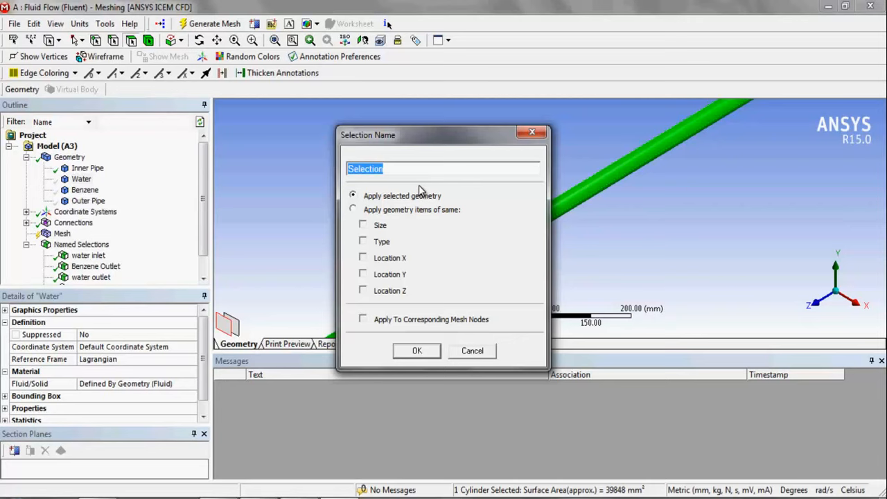
type("benzene innerpipe")
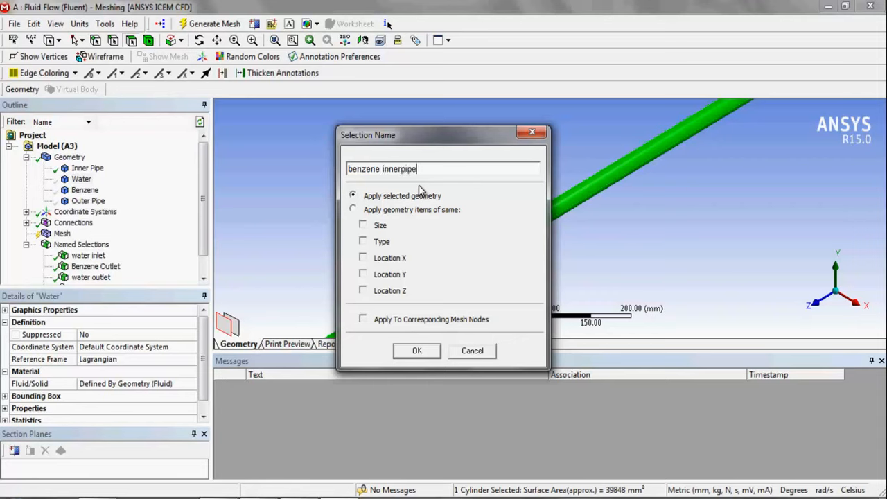
key("Return")
Step: Create a named selection called water innerpipe from the inner pipe's two inner wall faces and the baffle's two flat sides, hole and three curved notches
middle_click_drag(451, 234, 616, 223)
middle_click_drag(552, 176, 575, 191)
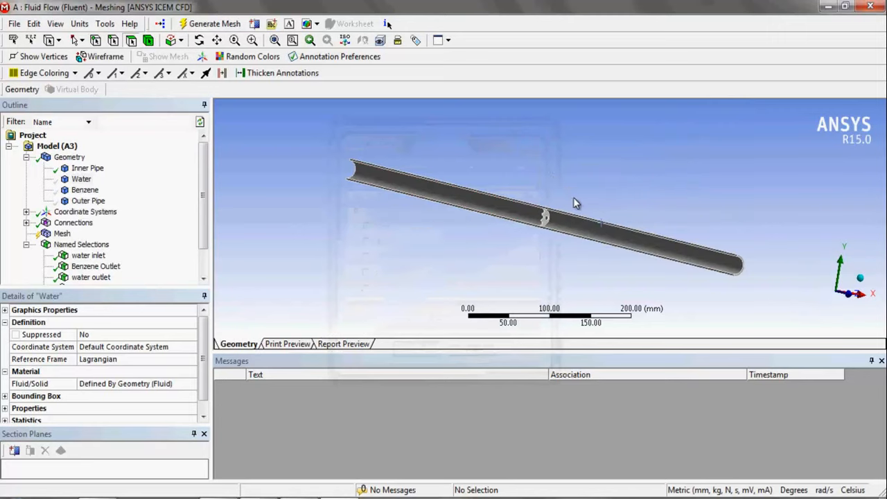
scroll(540, 220, "up", 5)
scroll(539, 219, "up", 4)
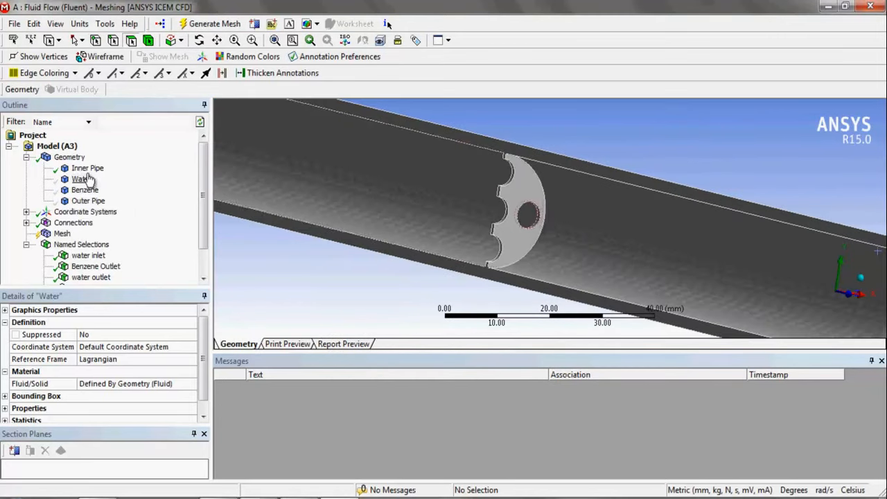
left_click(402, 185)
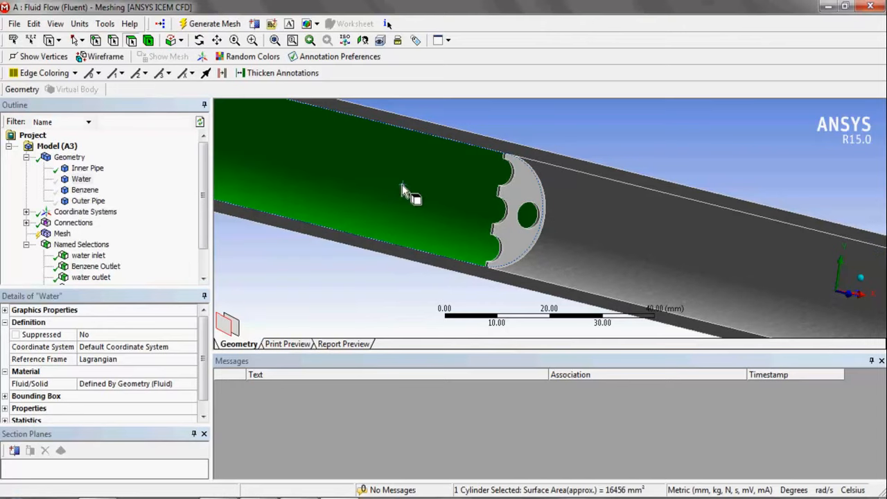
left_click(574, 221, "ctrl")
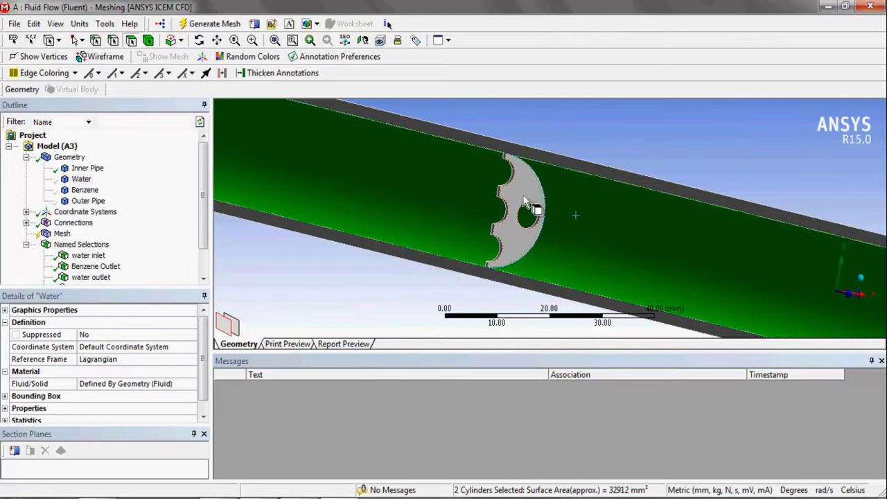
left_click(533, 209, "ctrl")
left_click(538, 216, "ctrl")
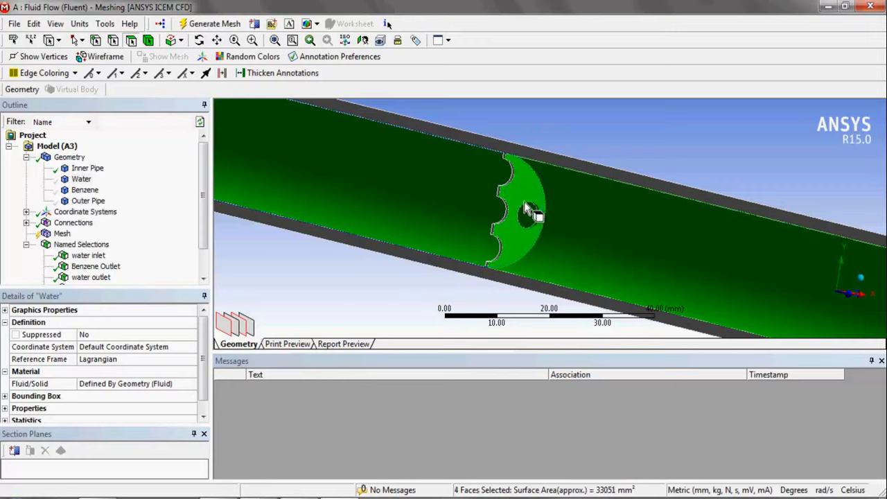
left_click(512, 182, "ctrl")
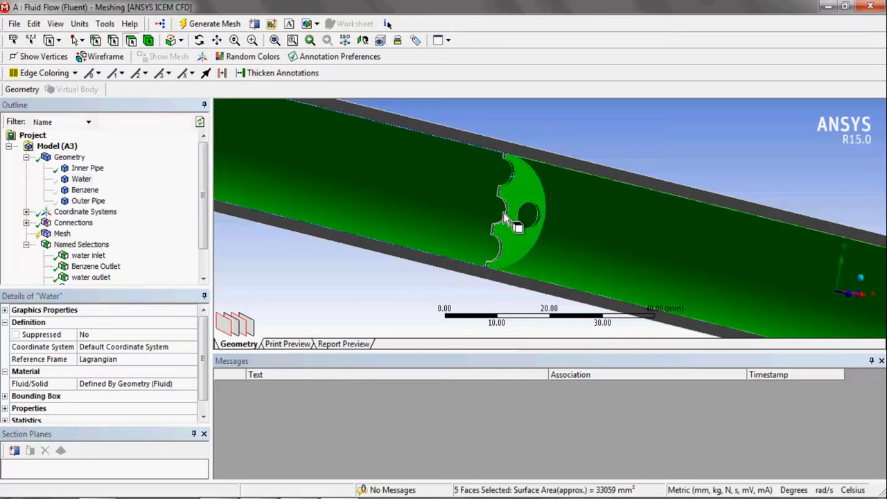
left_click(505, 220, "ctrl")
left_click(502, 257, "ctrl")
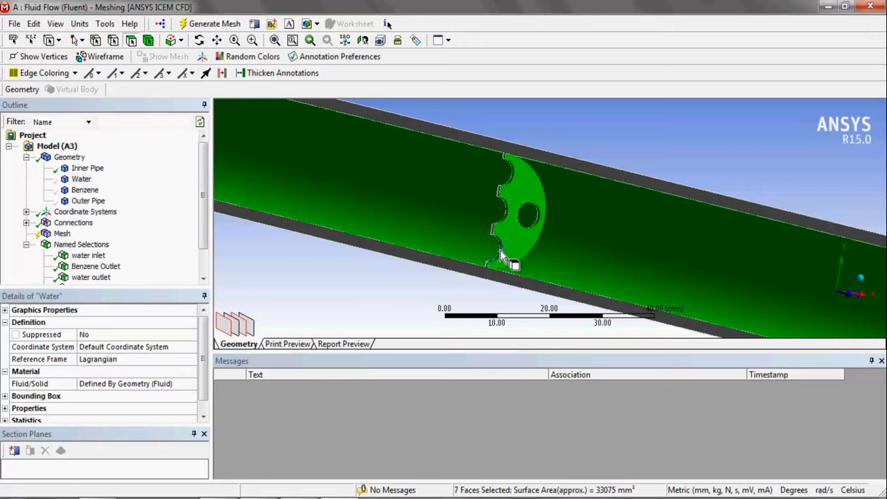
middle_click_drag(423, 185, 626, 203)
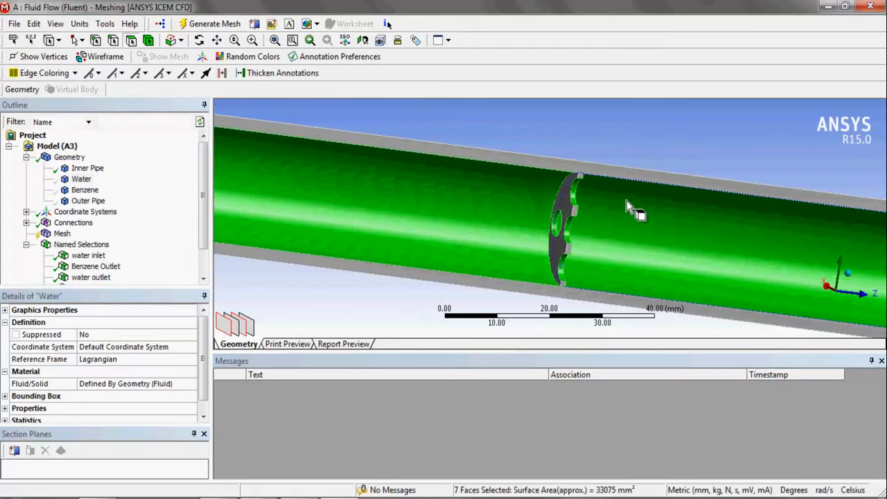
left_click(561, 202, "ctrl")
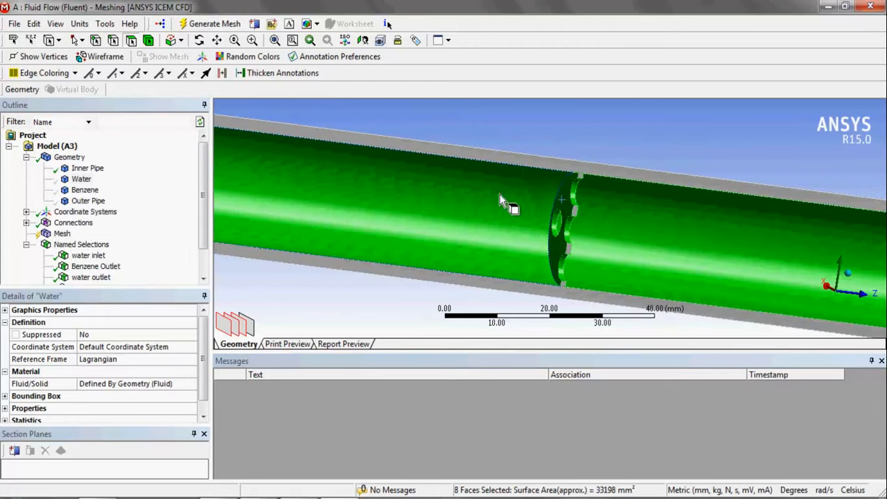
right_click(500, 197)
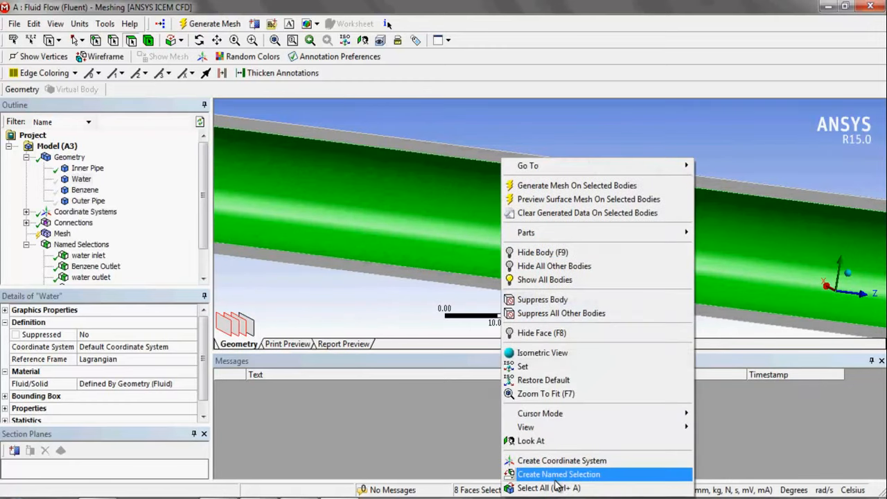
left_click(555, 474)
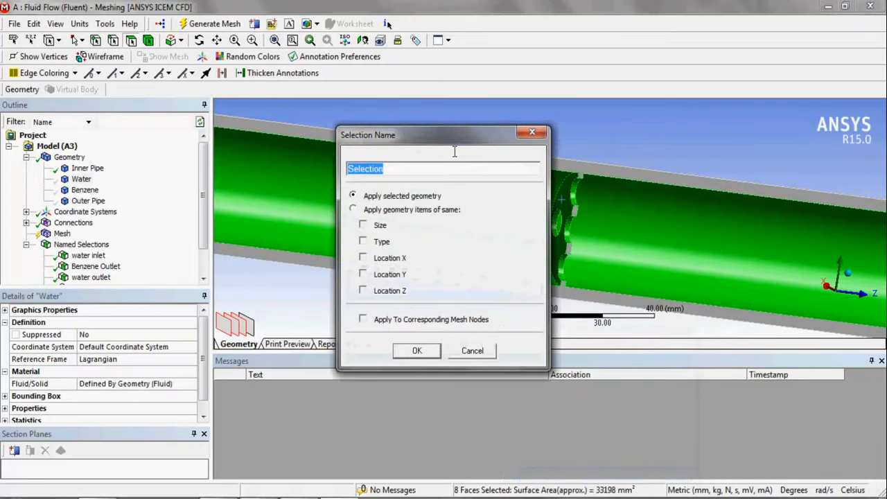
key("BackSpace")
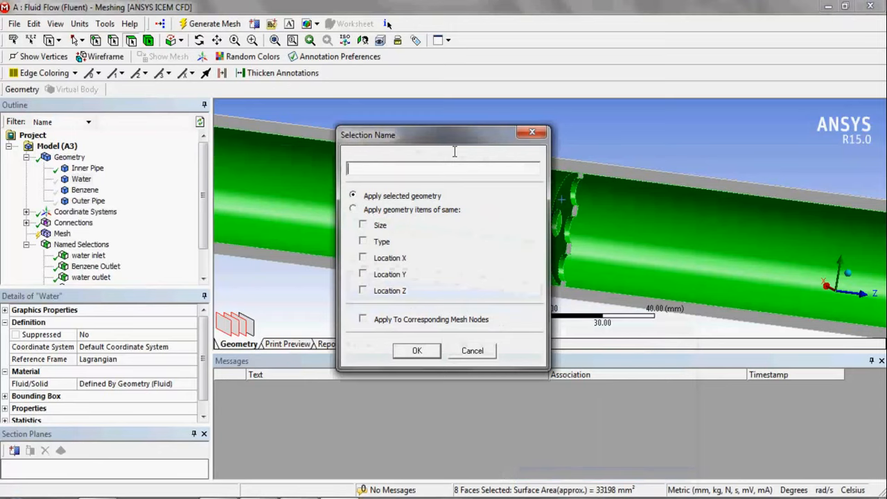
type("water innerpipe")
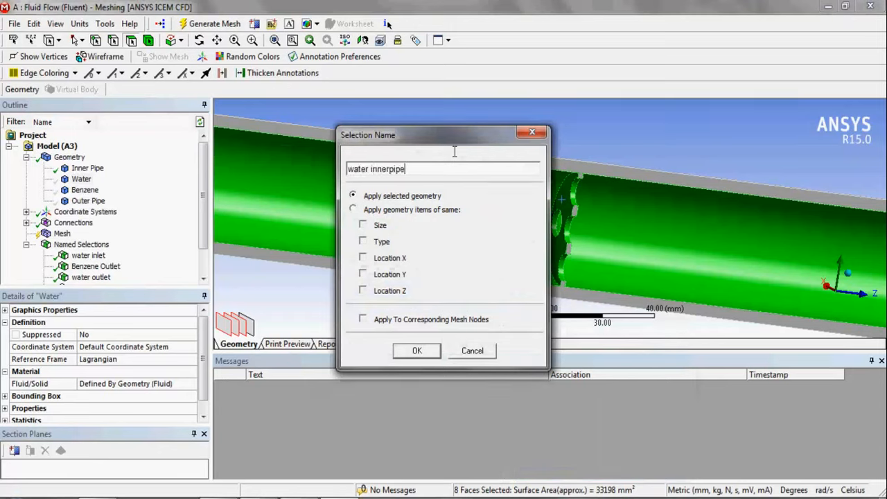
key("Return")
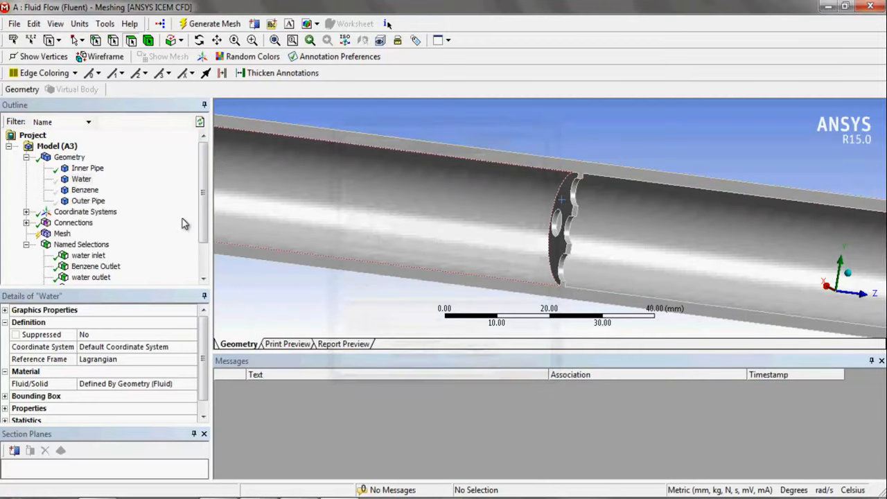
Step: Show all bodies of the geometry again
right_click(68, 158)
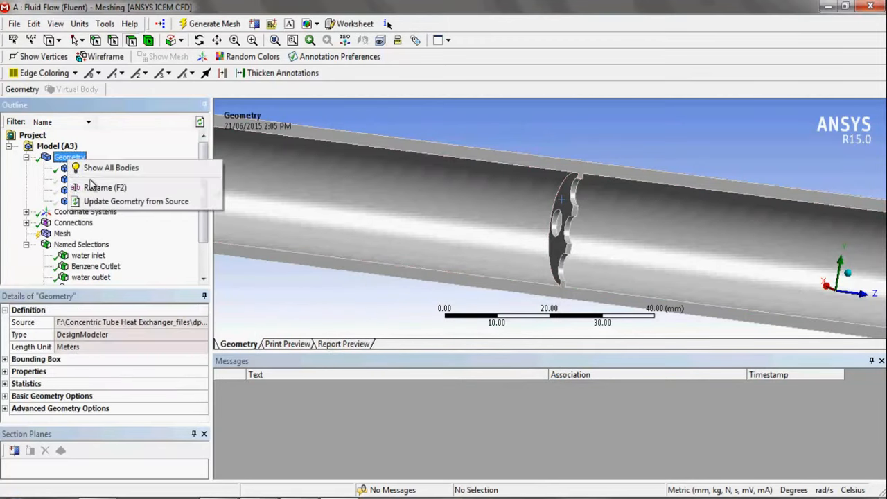
left_click(97, 168)
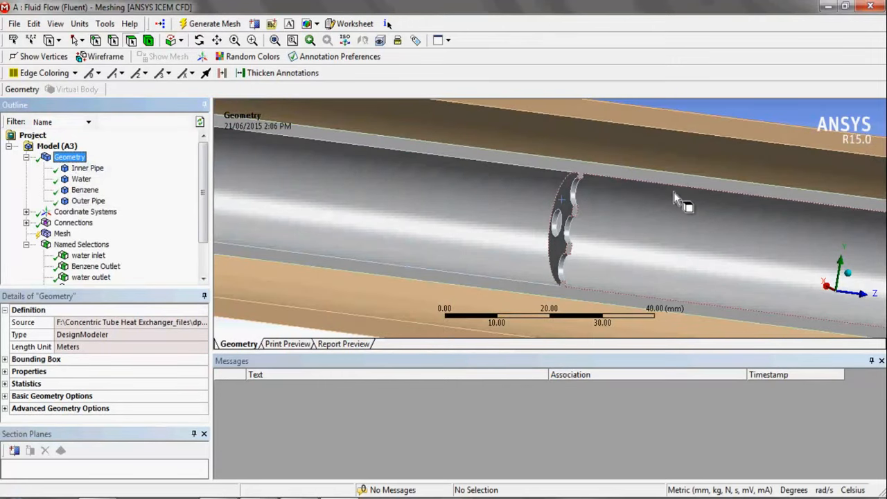
scroll(594, 165, "down", 2)
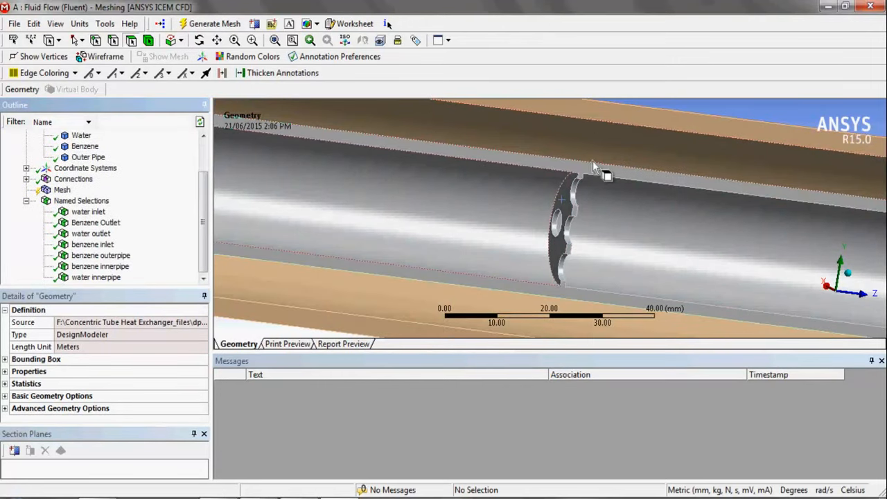
Step: Create a named selection called Symmetry from the eight cut-plane faces of the outer pipe, benzene, inner pipe and baffle
left_click(635, 148)
scroll(635, 148, "down", 2)
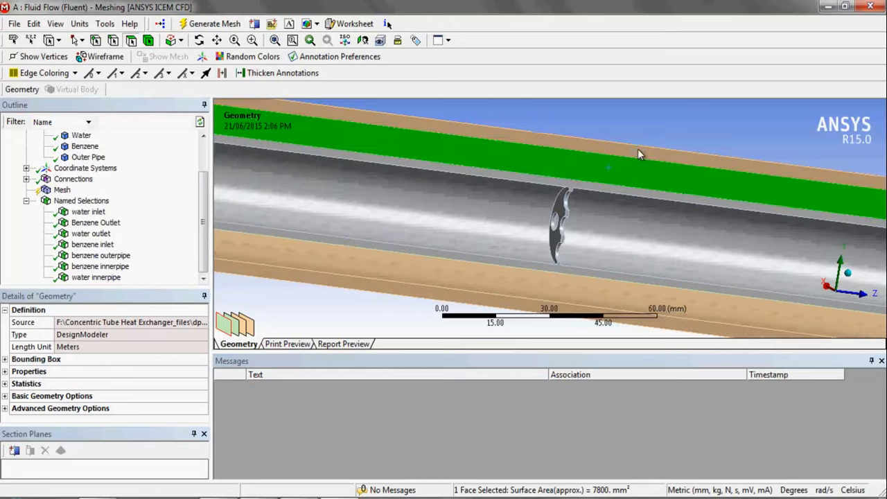
left_click(608, 164)
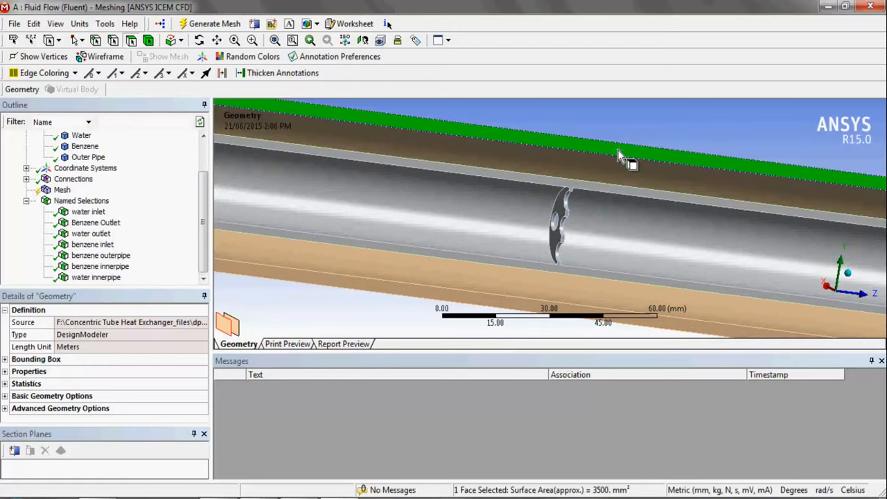
left_click(607, 166, "ctrl")
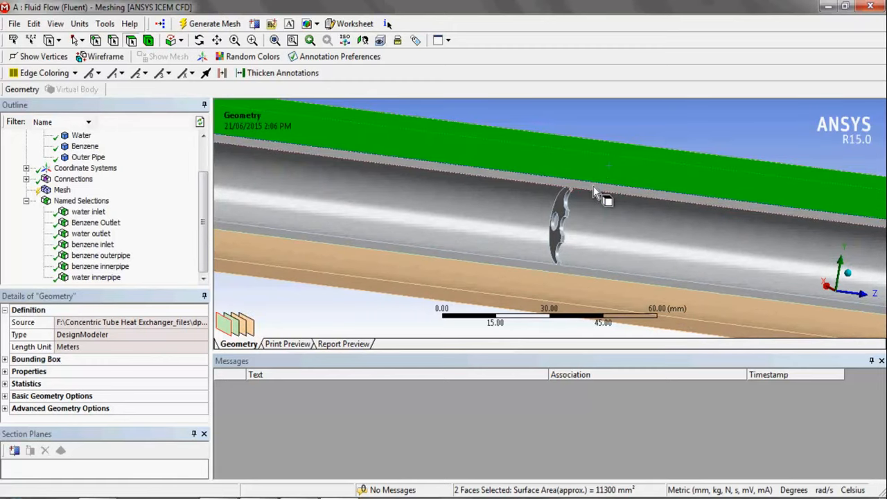
left_click(594, 192, "ctrl")
left_click(551, 276, "ctrl")
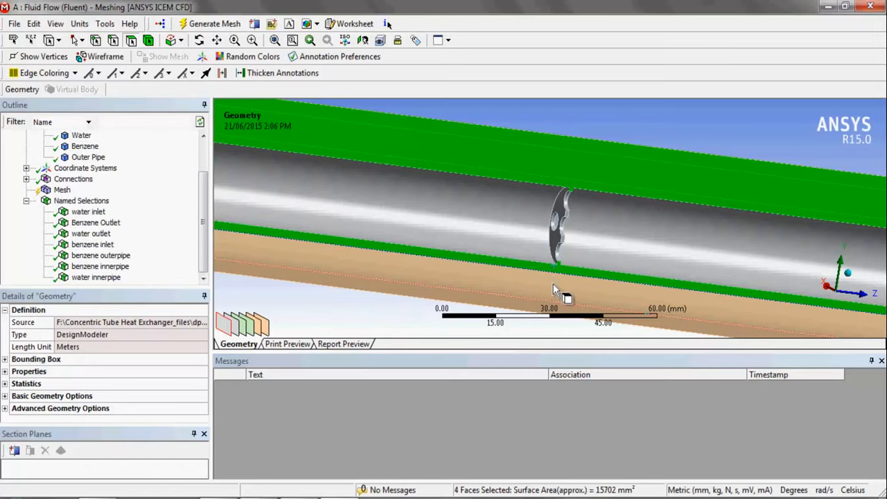
left_click(553, 284, "ctrl")
left_click(545, 307, "ctrl")
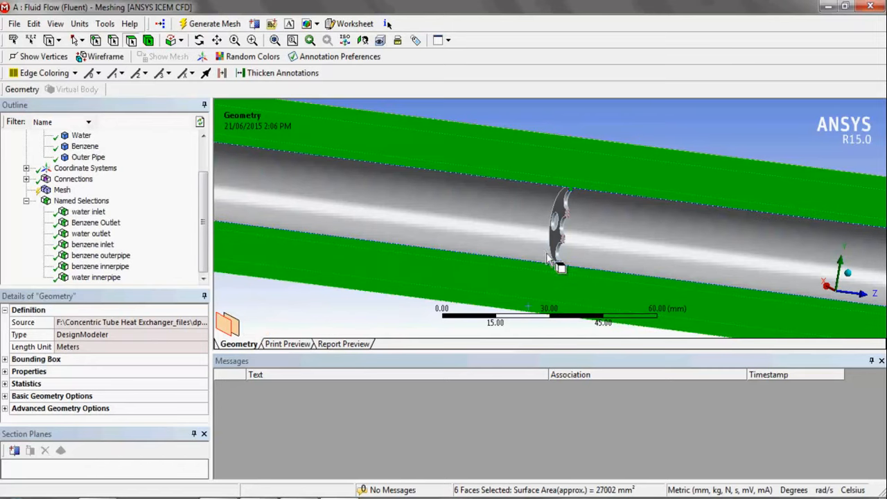
left_click(563, 241, "ctrl")
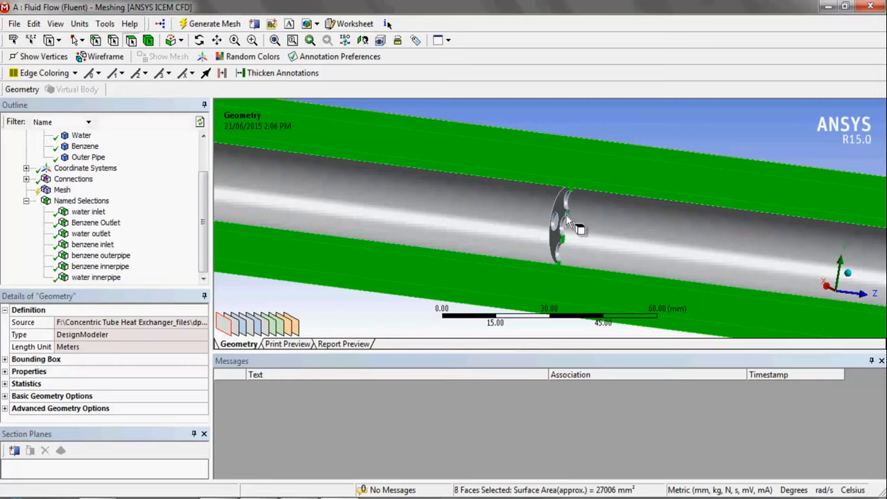
right_click(502, 267)
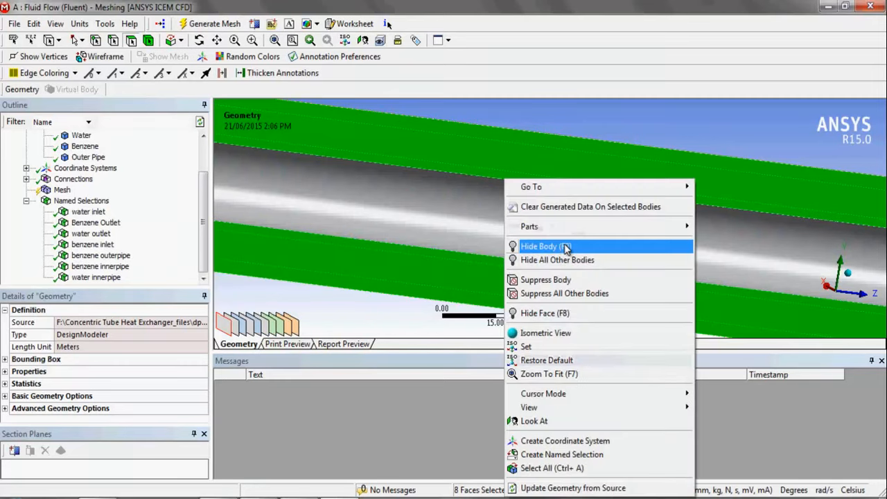
left_click(547, 453)
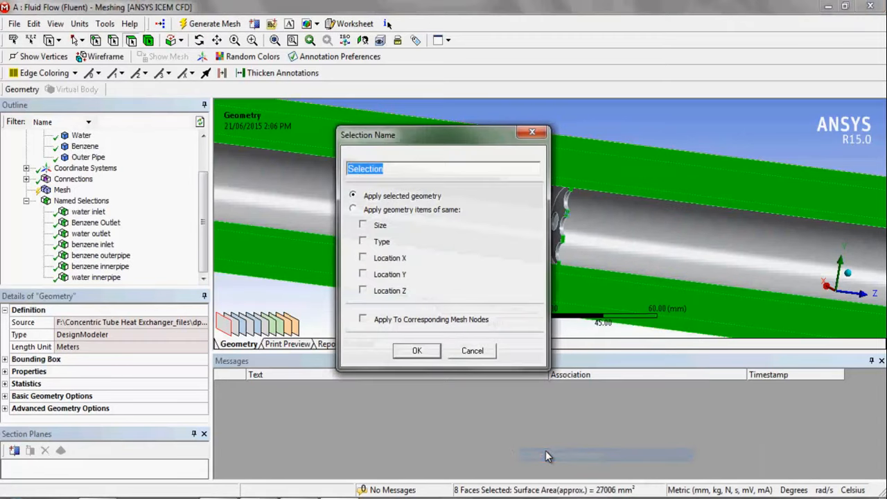
type("Symmetry")
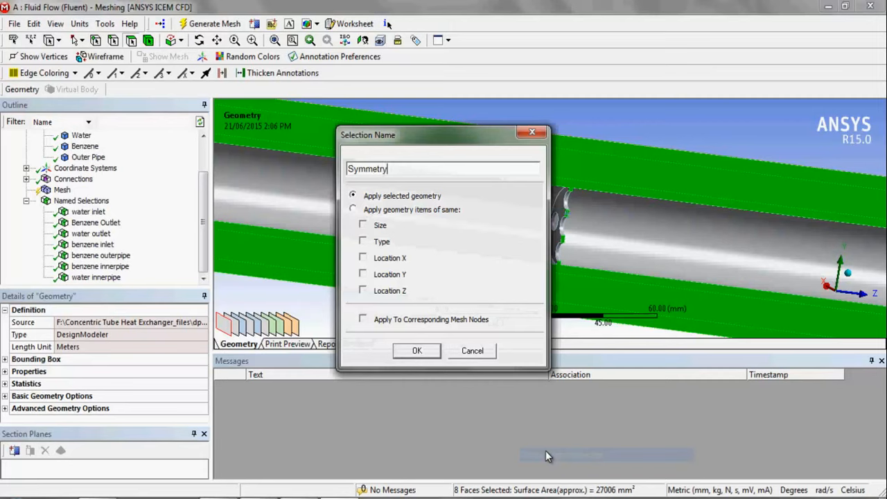
key("Return")
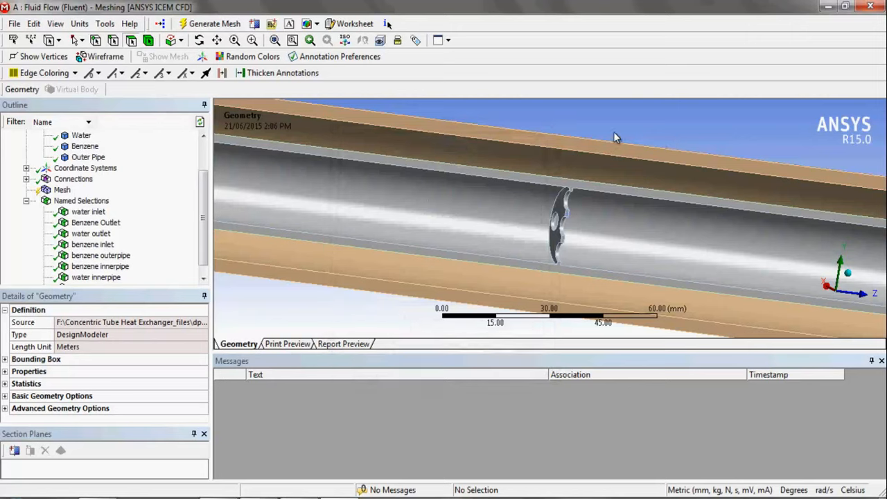
Step: Set the mesh sizing's relevance center to Fine and its smoothing to High
left_click(60, 192)
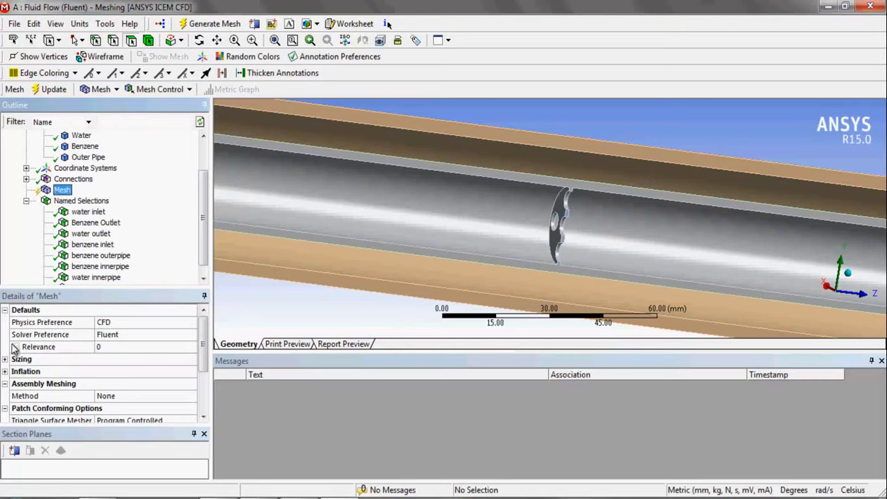
left_click(5, 310)
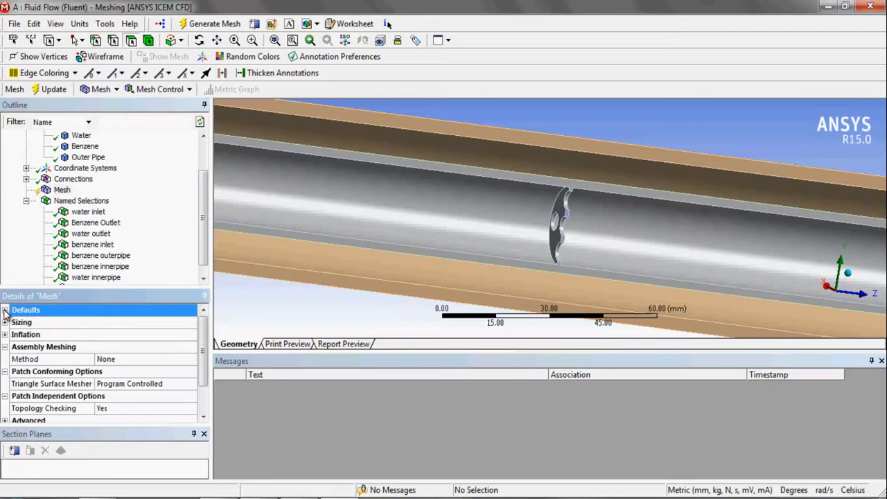
left_click(5, 322)
left_click(192, 349)
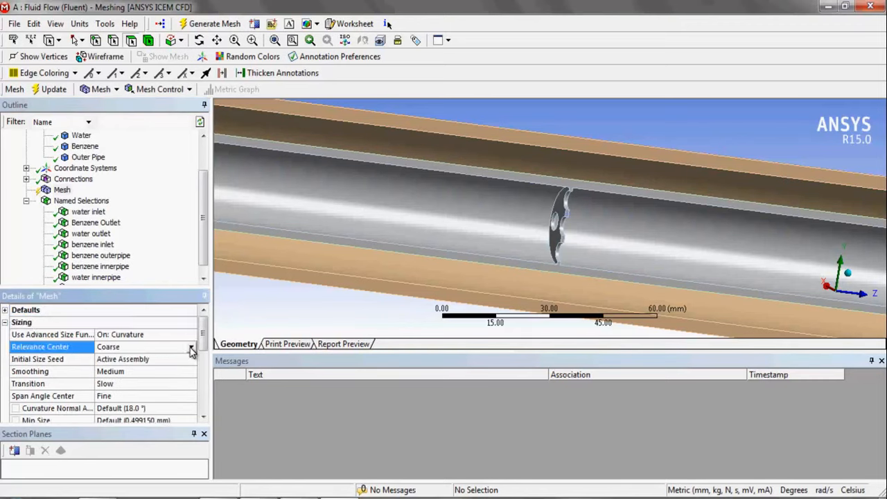
left_click(191, 348)
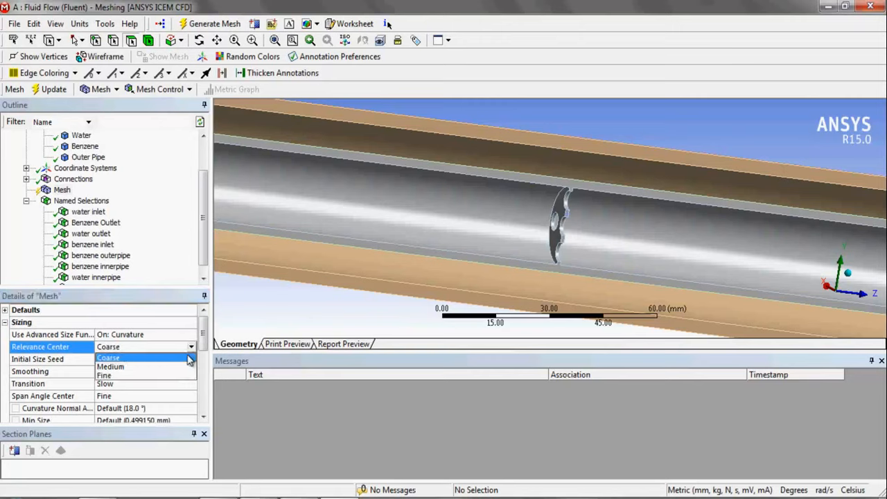
left_click(168, 374)
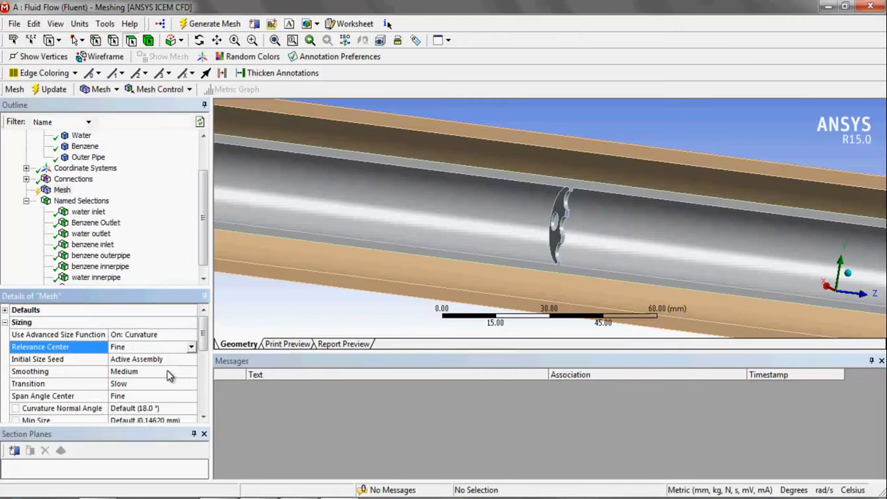
left_click(169, 375)
left_click(191, 372)
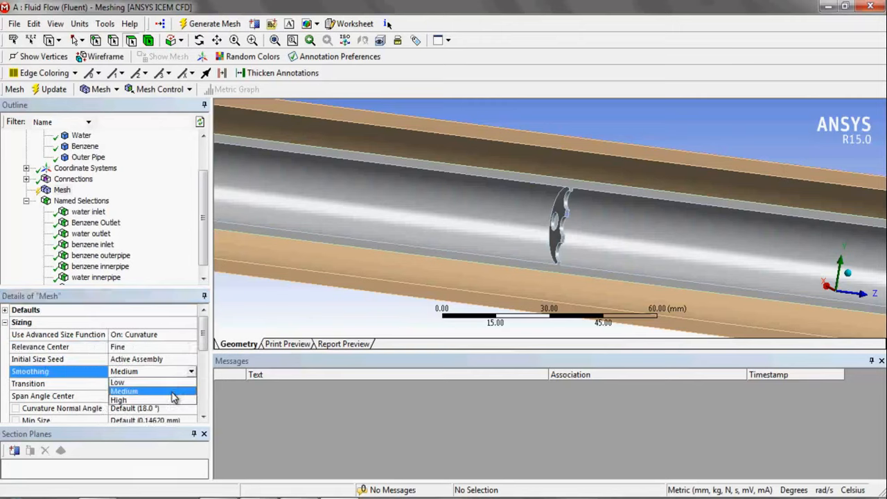
left_click(174, 400)
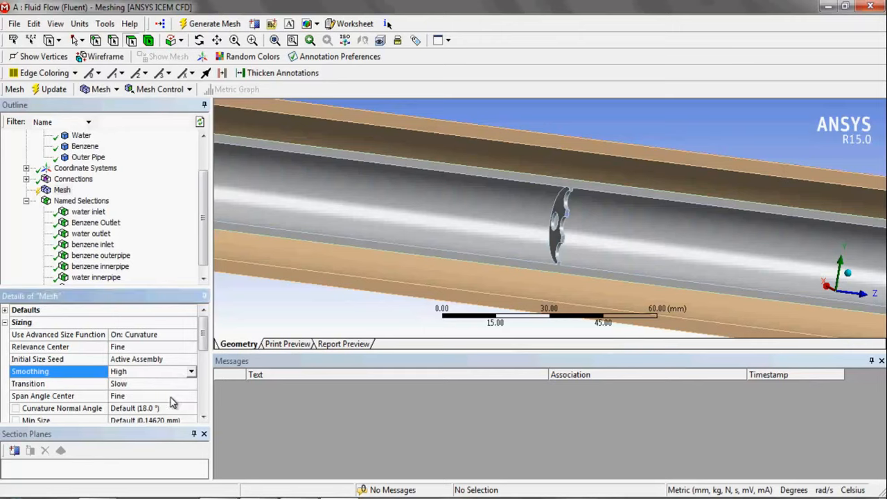
left_click(6, 323)
Step: Set the mesh's automatic inflation to Program Controlled
left_click(6, 334)
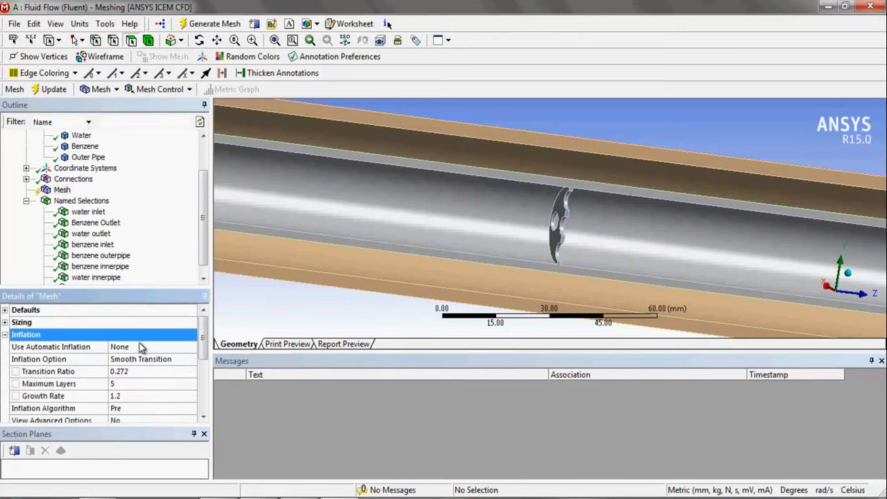
left_click(173, 348)
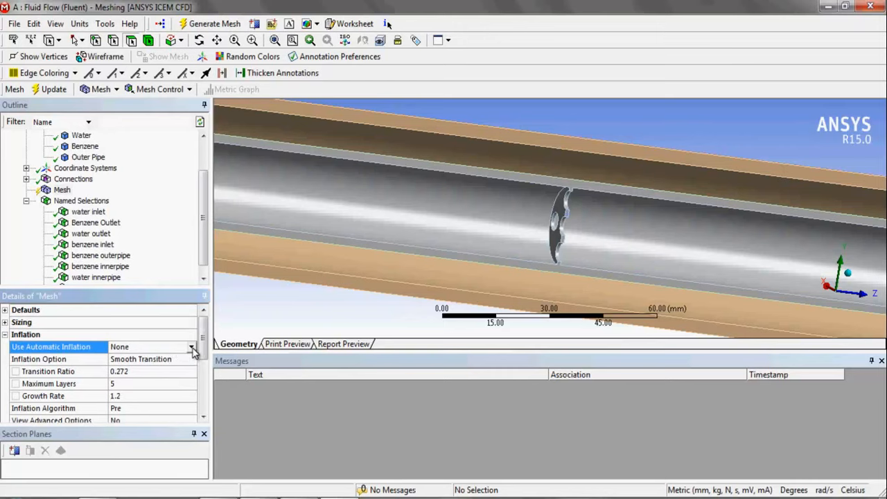
left_click(193, 350)
left_click(177, 368)
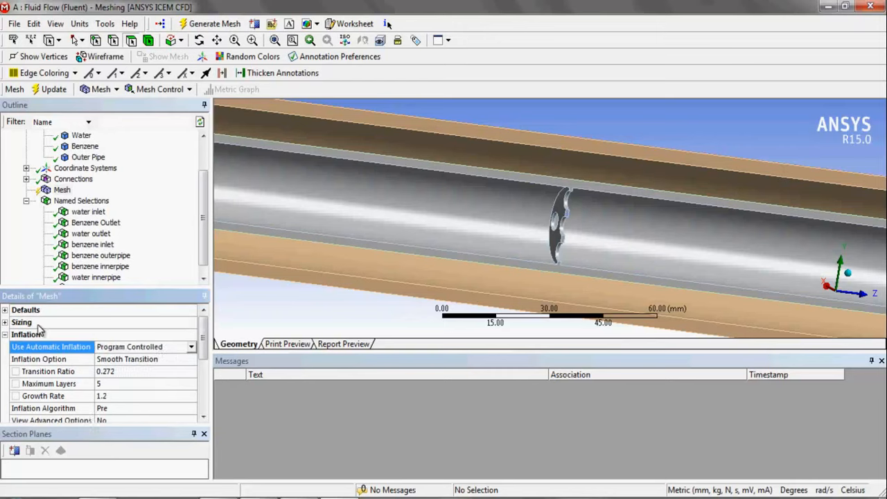
left_click(6, 334)
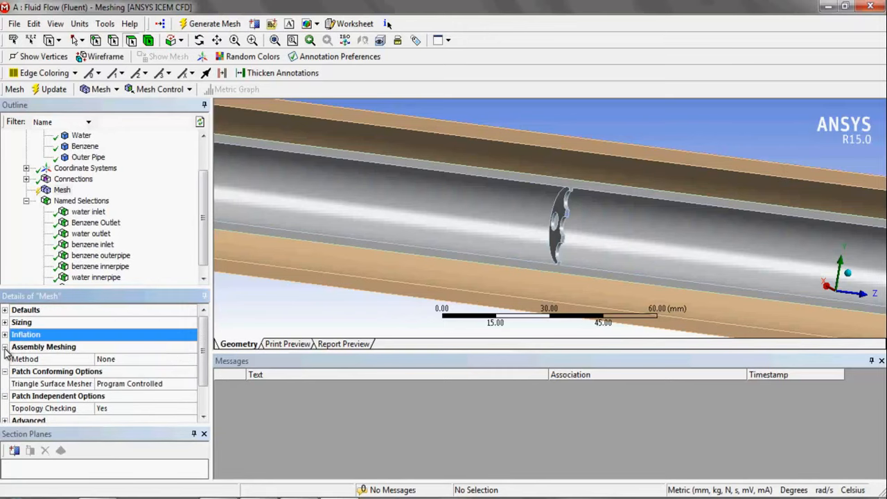
Step: Set the number of CPUs for parallel part meshing to 3 and generate the mesh
left_click(5, 346)
left_click(5, 358)
left_click(5, 371)
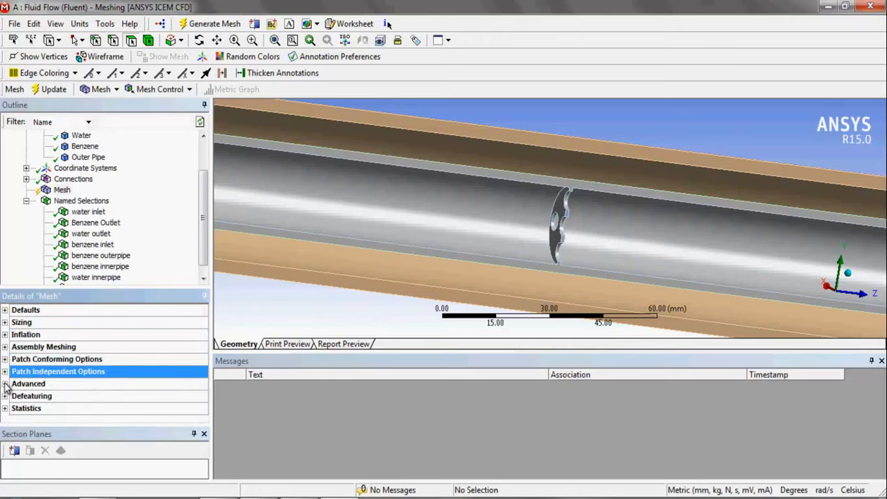
left_click(5, 384)
left_click(183, 396)
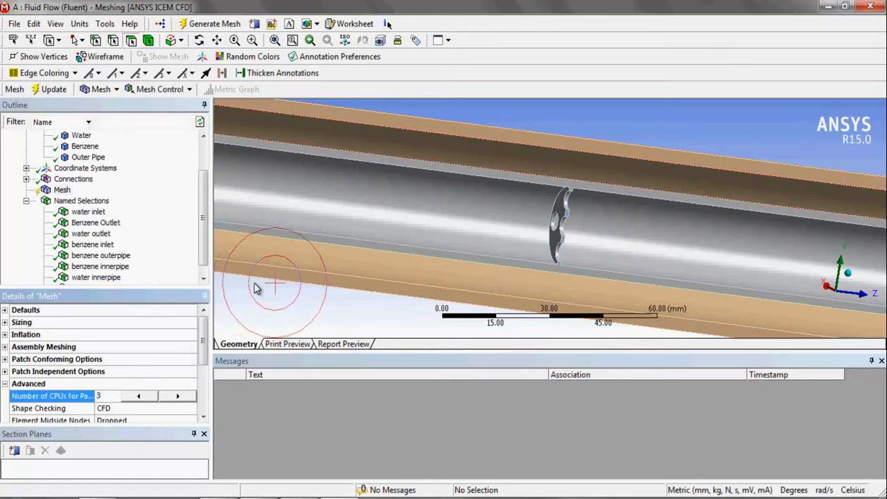
left_click(216, 25)
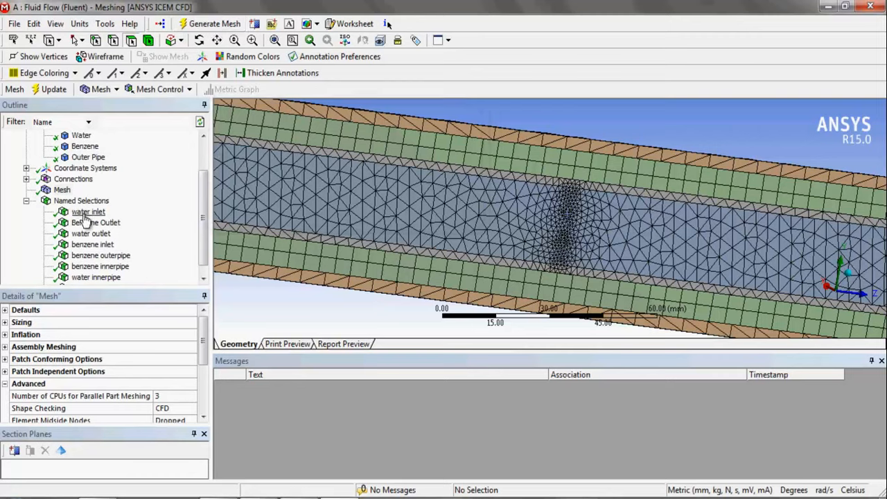
Step: Hide the Water body and examine the mesh on the inner pipe's wall and around the baffle's hole and notches
right_click(86, 138)
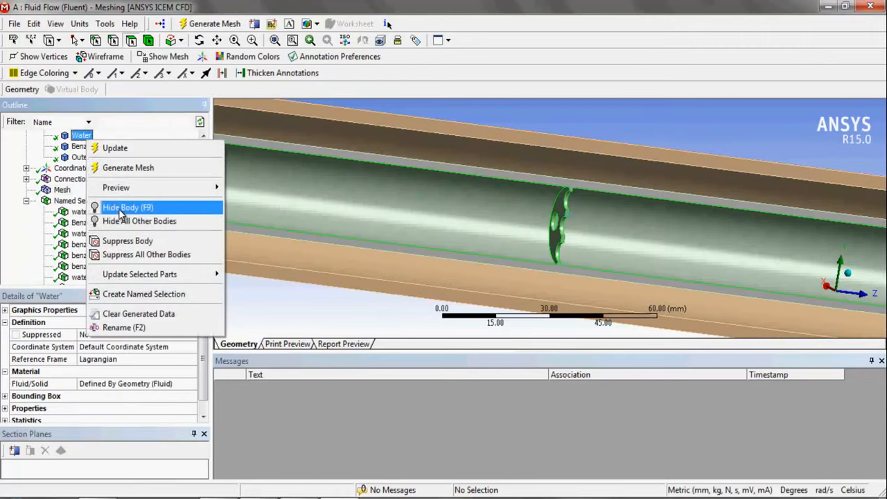
left_click(123, 209)
left_click(62, 189)
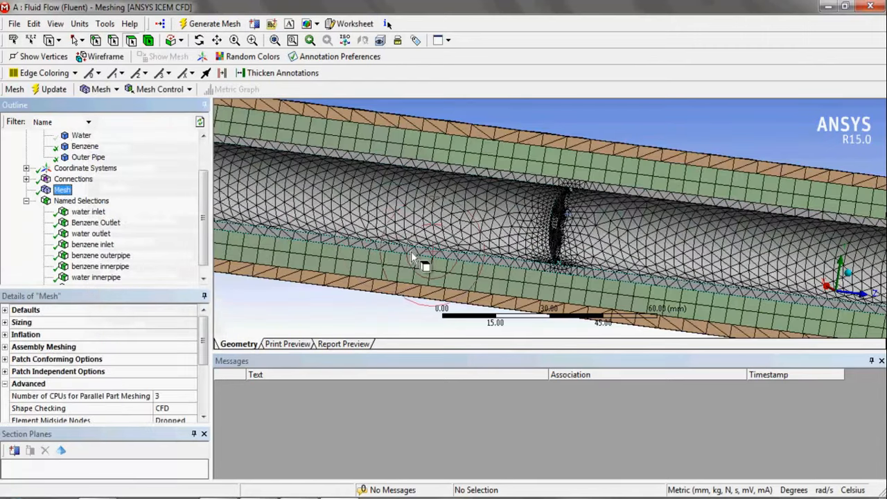
middle_click_drag(739, 213, 675, 243)
scroll(568, 242, "up", 6)
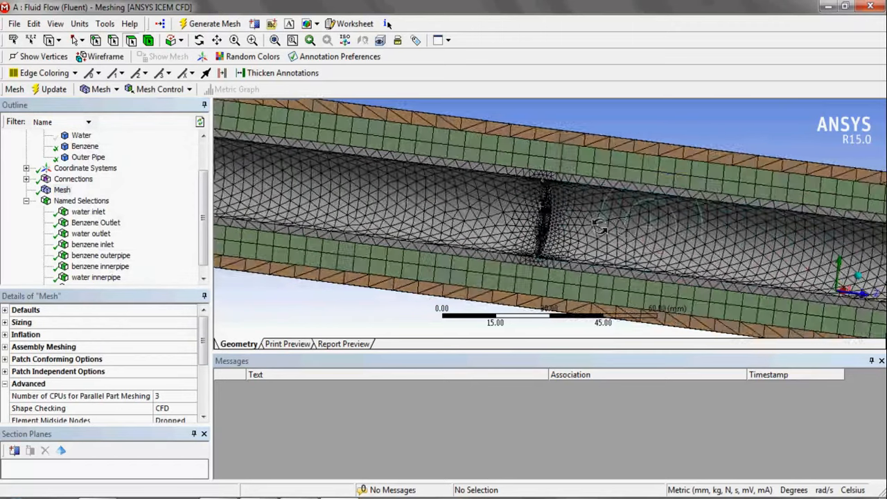
scroll(544, 229, "up", 8)
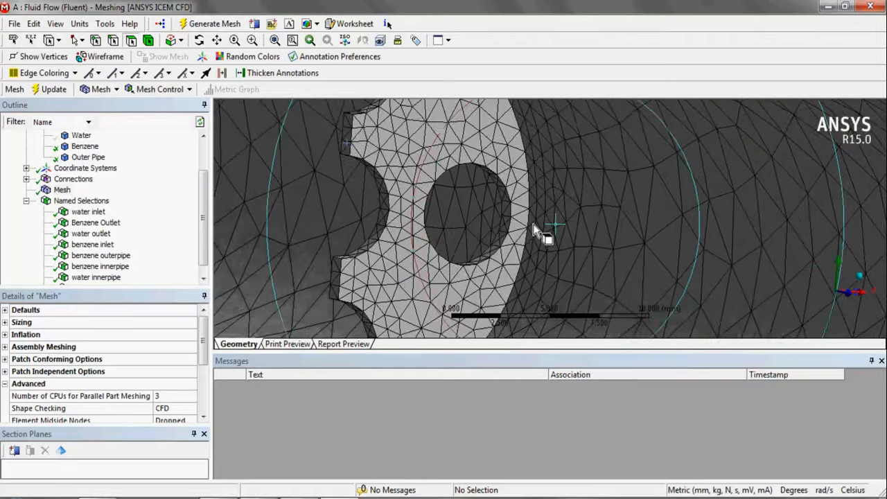
scroll(480, 184, "down", 8)
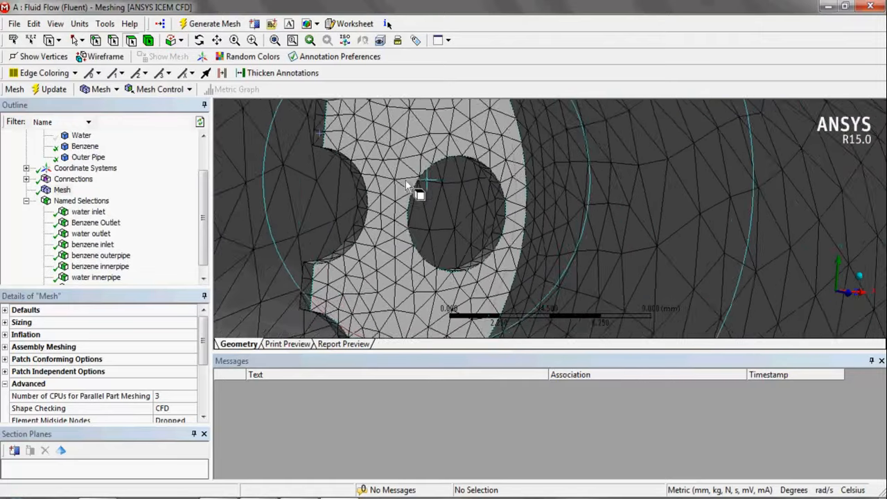
middle_click_drag(432, 157, 528, 217)
Step: Return to the Workbench project, update the Mesh component and save the project
left_click(870, 7)
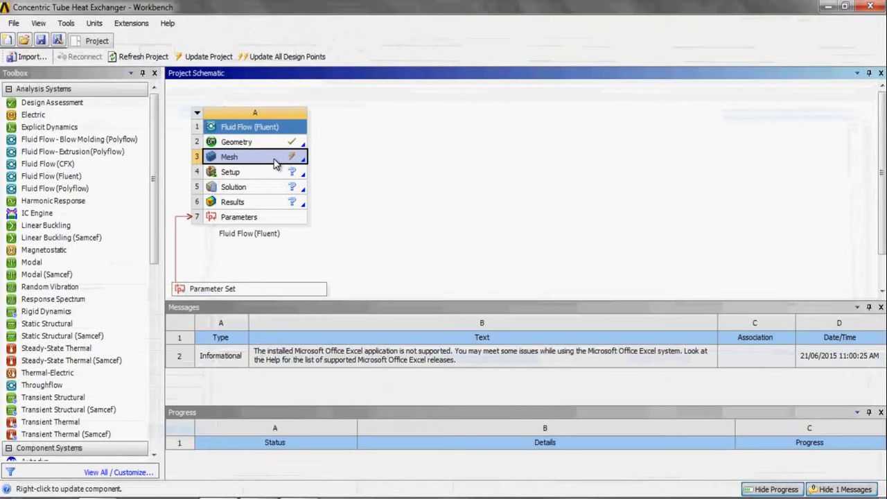
right_click(274, 162)
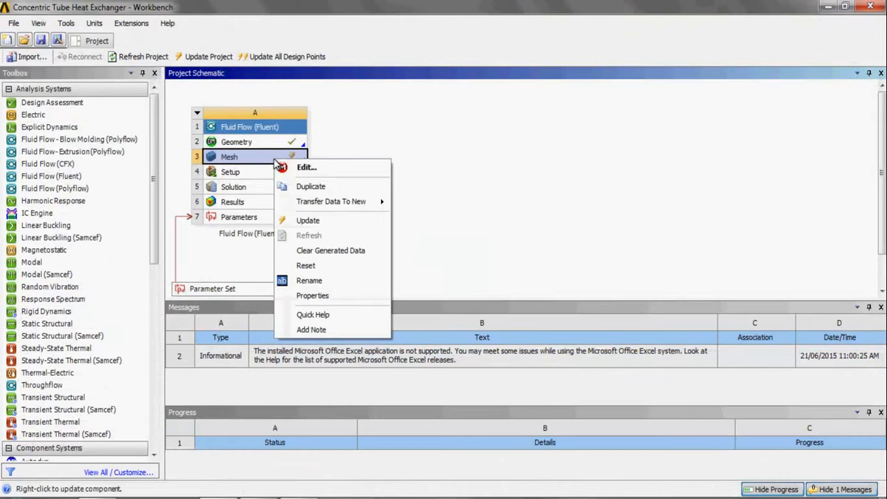
left_click(302, 220)
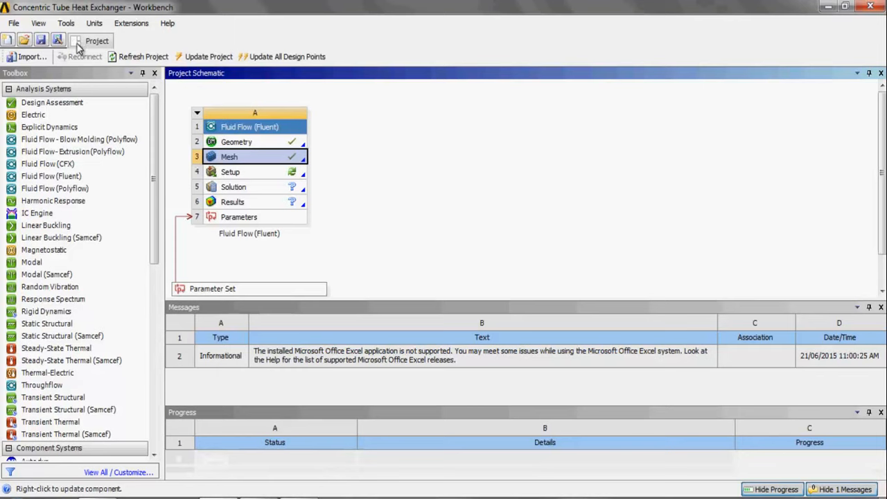
left_click(41, 40)
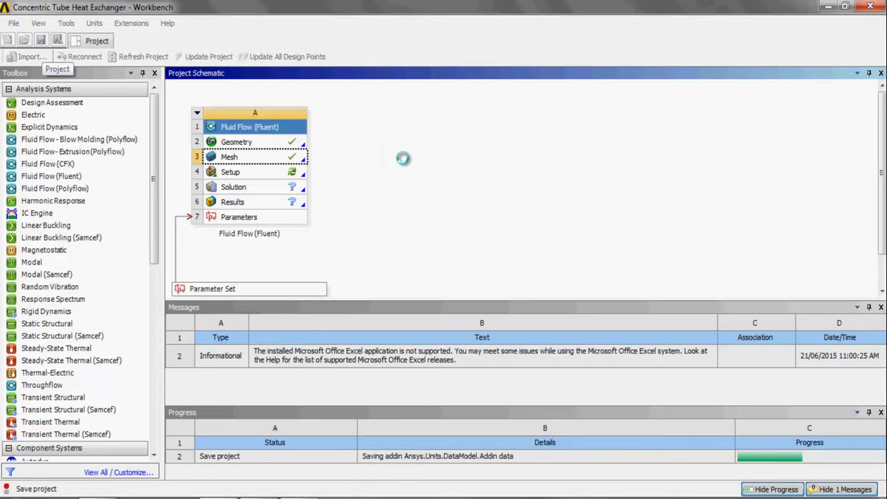
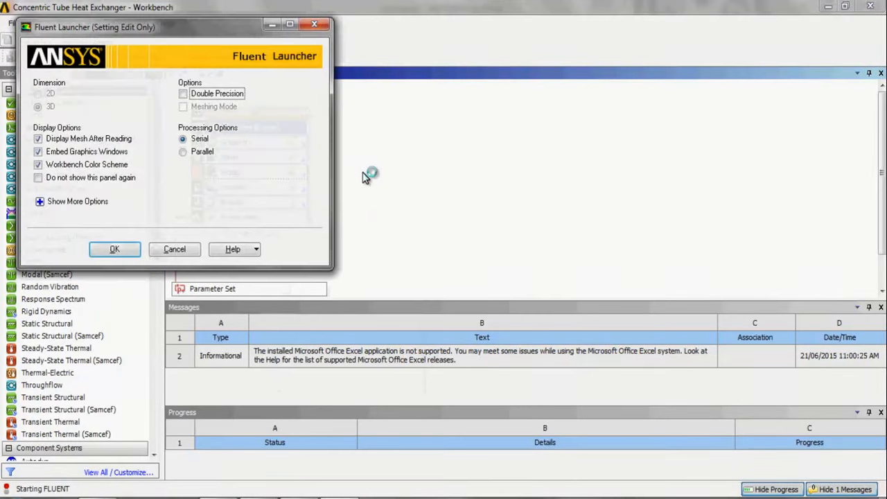
Step: Launch Fluent with parallel processing on the local machine using 4 processes, and maximize its window
left_click(197, 151)
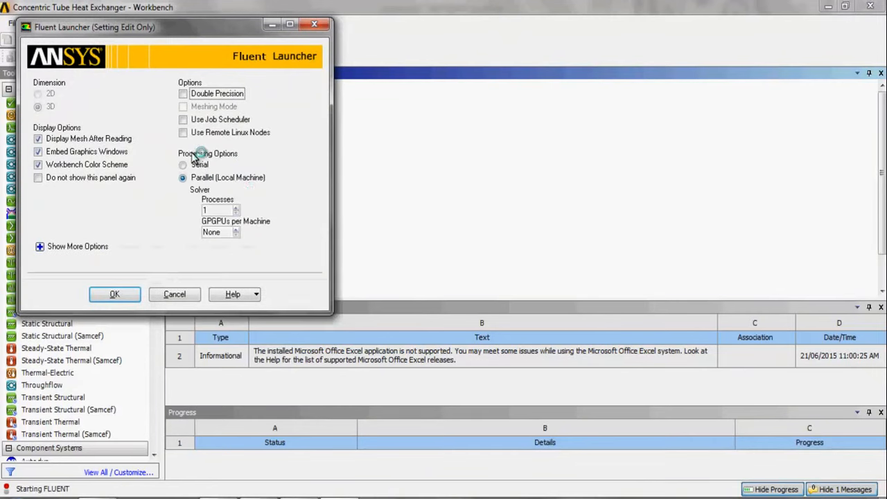
left_click(236, 209)
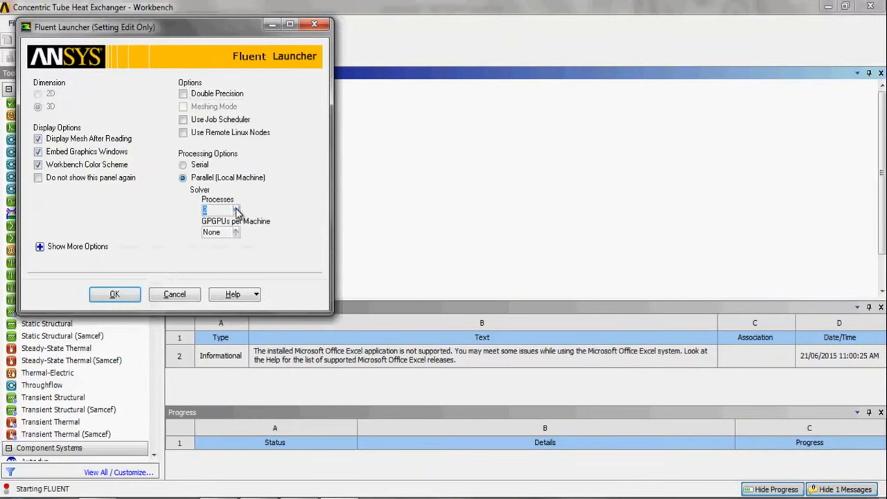
left_click(236, 208)
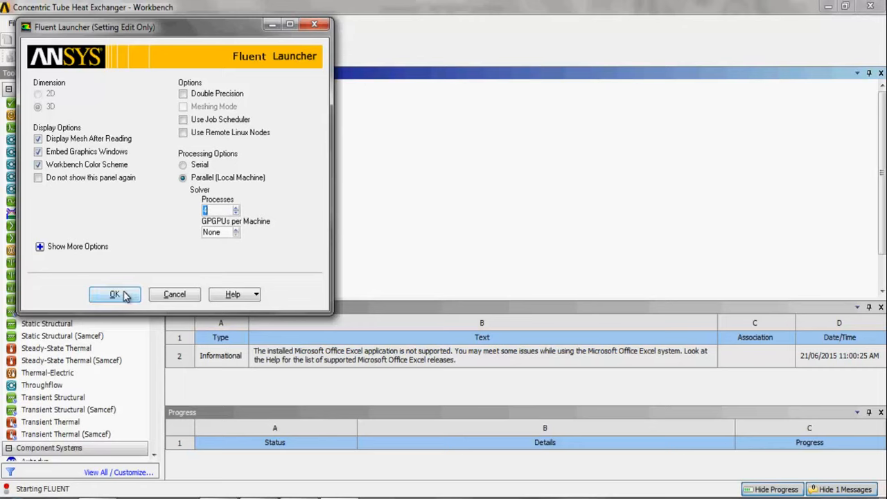
left_click(115, 295)
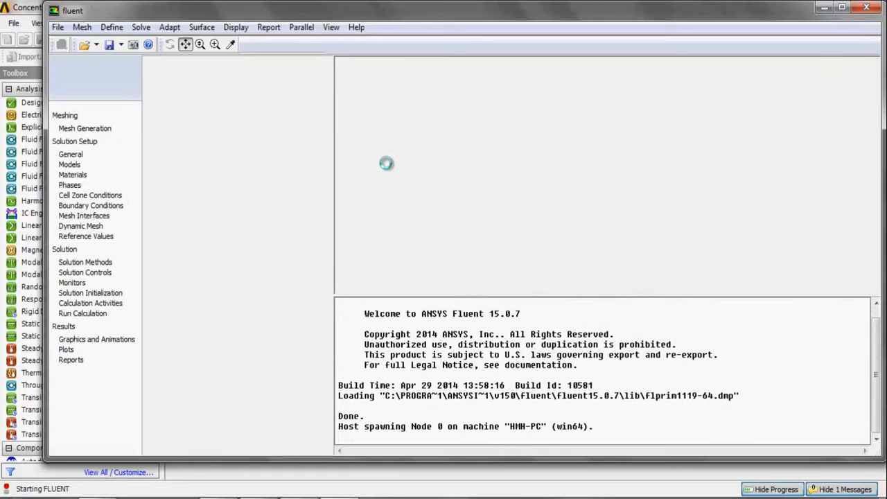
left_click(840, 8)
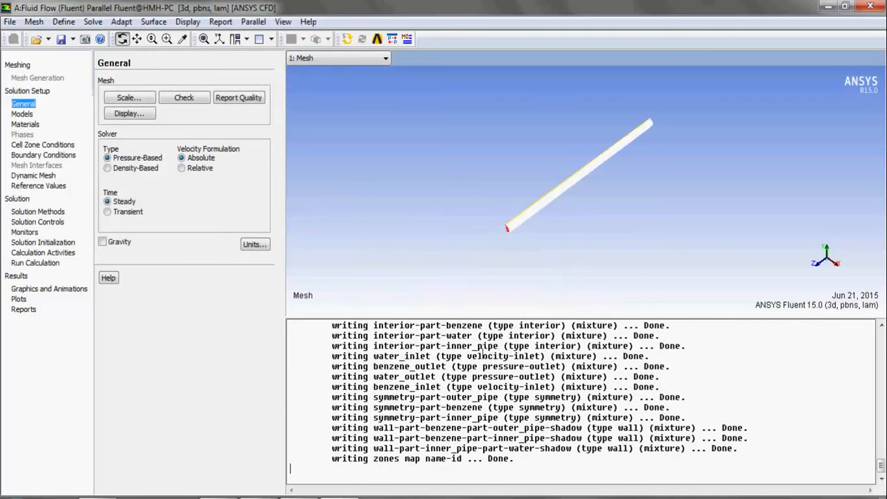
Step: Check the mesh and review the units and gravity options in the general setup
left_click(181, 101)
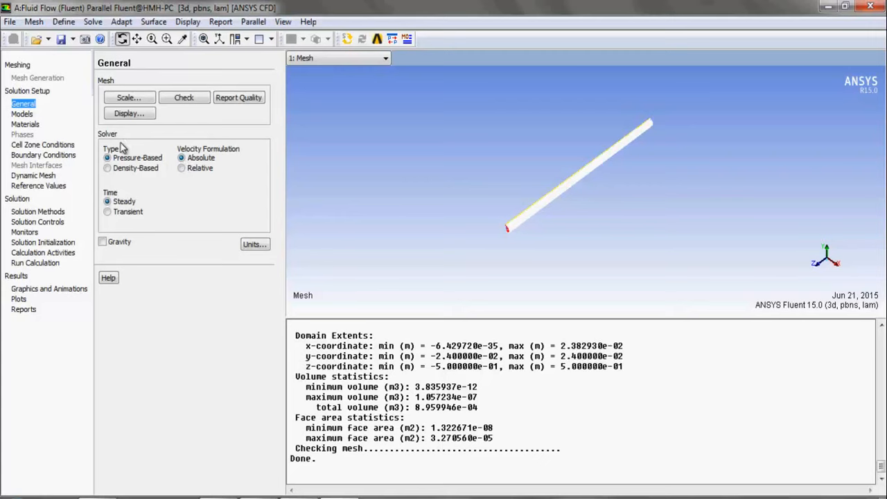
left_click(258, 246)
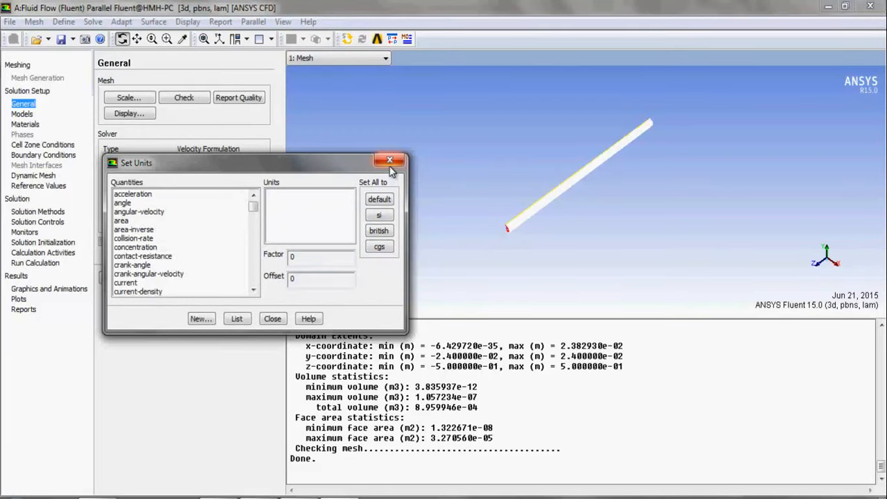
left_click(272, 318)
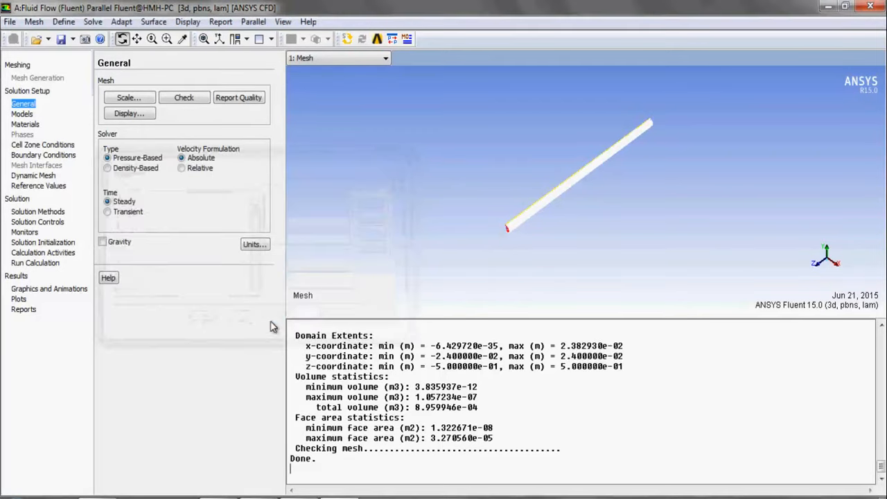
left_click(104, 242)
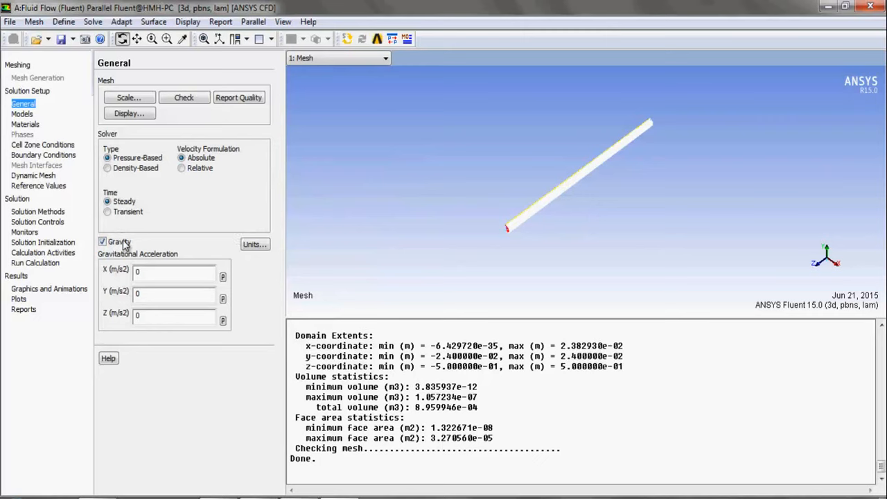
left_click(102, 242)
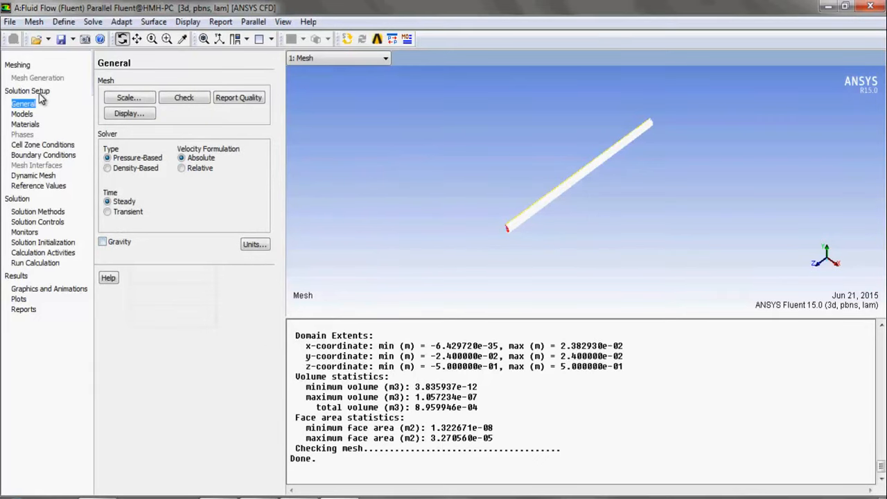
Step: Enable the energy equation in the solution models
left_click(21, 114)
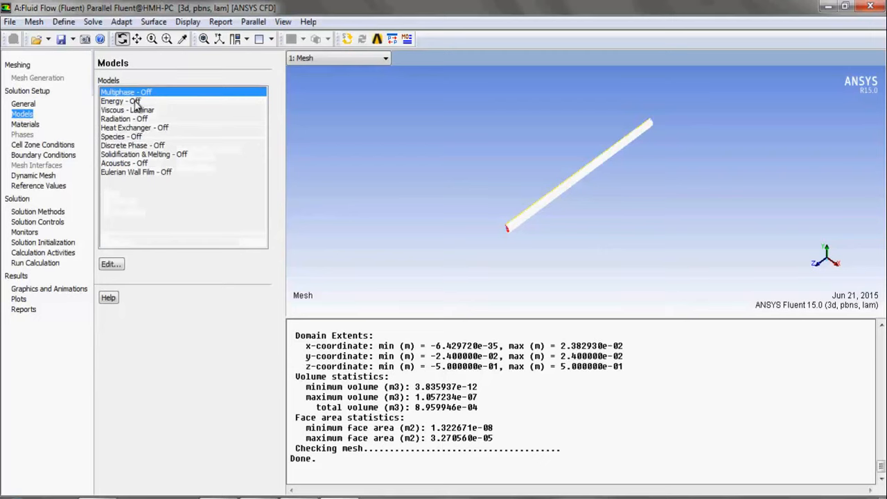
double_click(135, 102)
left_click(84, 267)
left_click(76, 291)
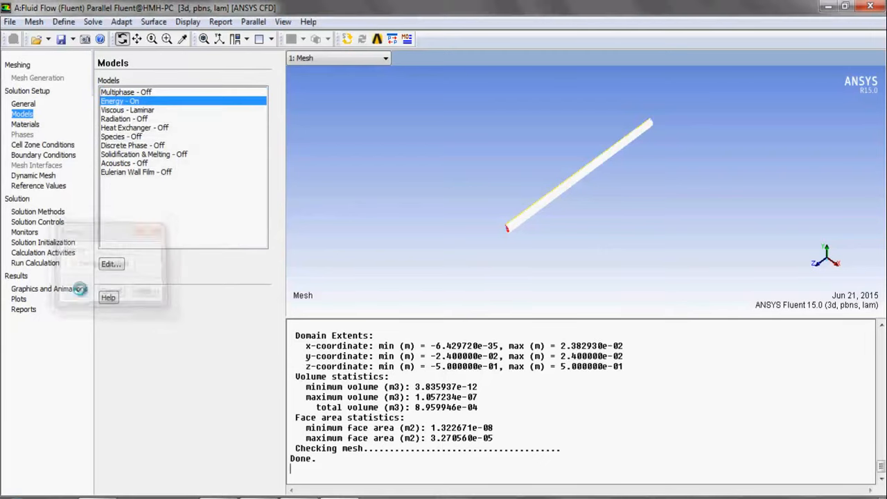
Step: Set the viscous model to Reynolds Stress (7 eqn) with its default options
double_click(137, 111)
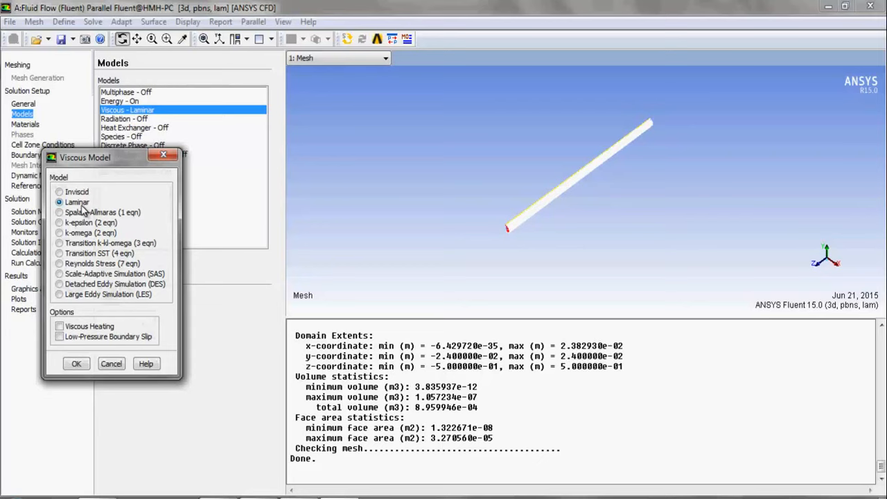
left_click(60, 263)
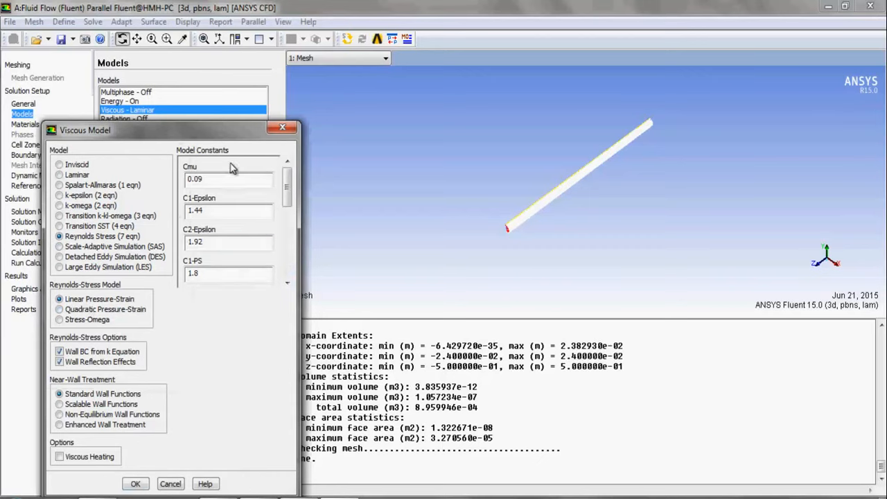
left_click(135, 482)
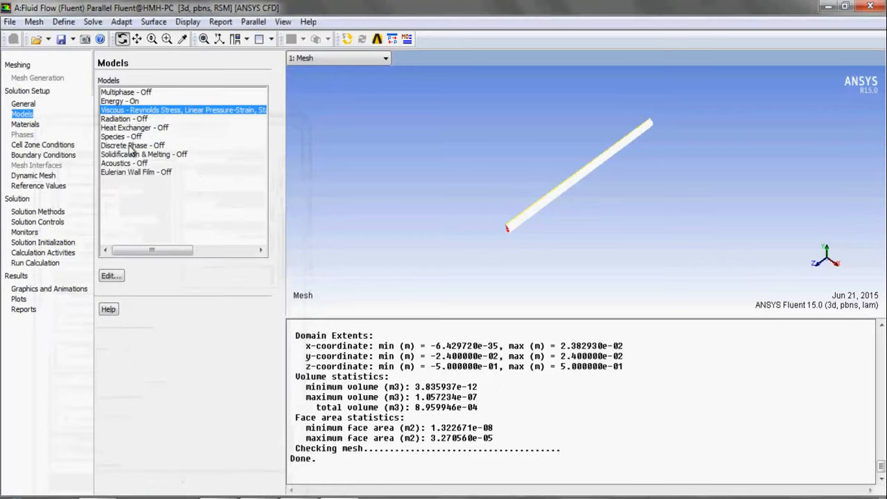
Step: Copy the fluid benzene-liquid (c6h6<l>) from the Fluent database into the case materials
left_click(21, 124)
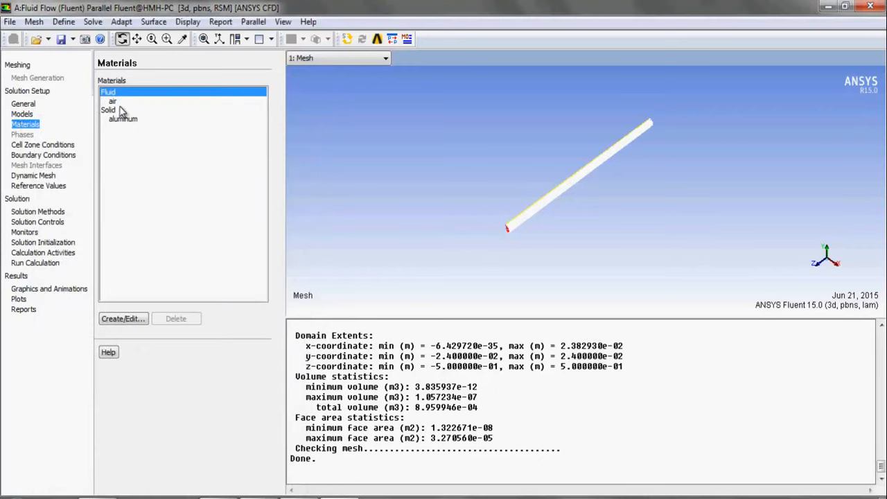
left_click(122, 319)
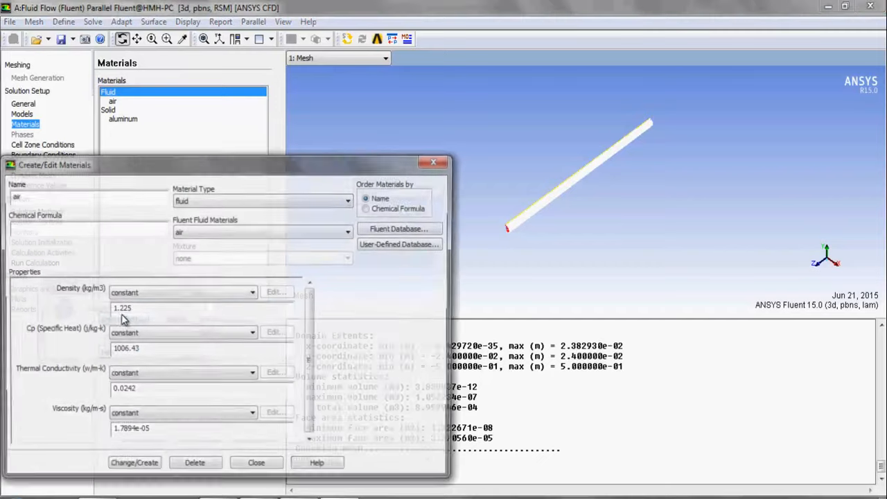
left_click(379, 232)
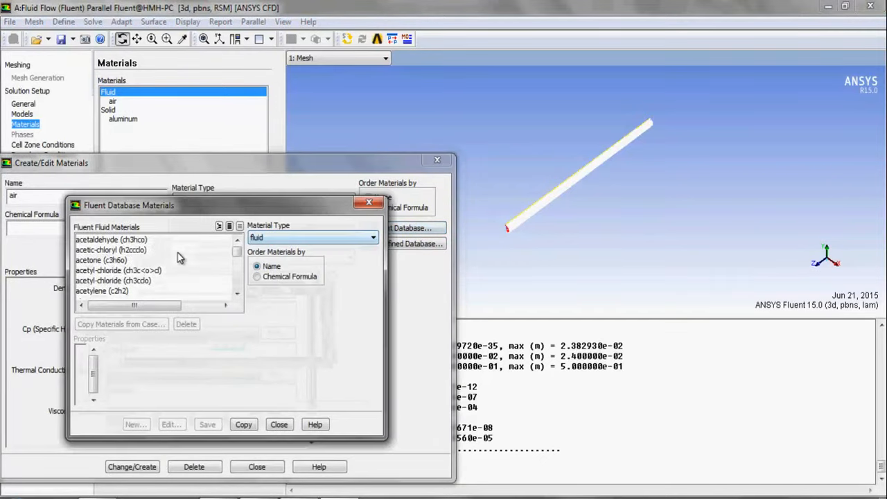
left_click(173, 259)
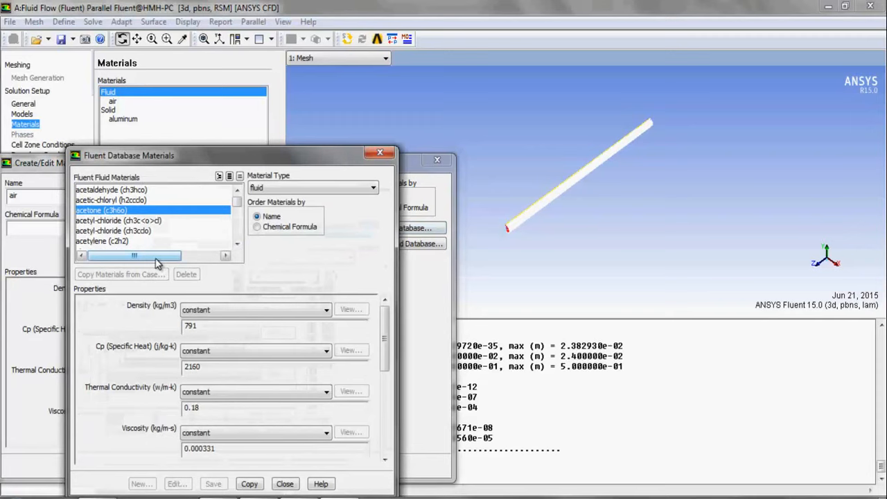
key("b")
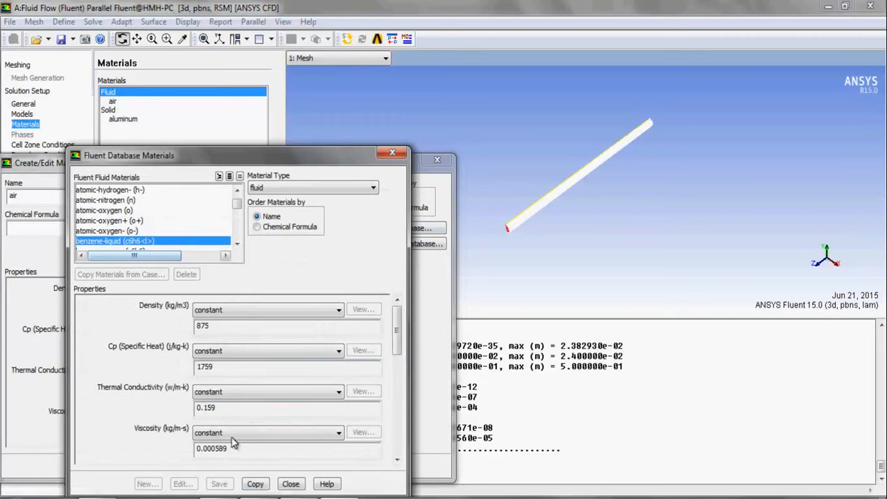
left_click(255, 484)
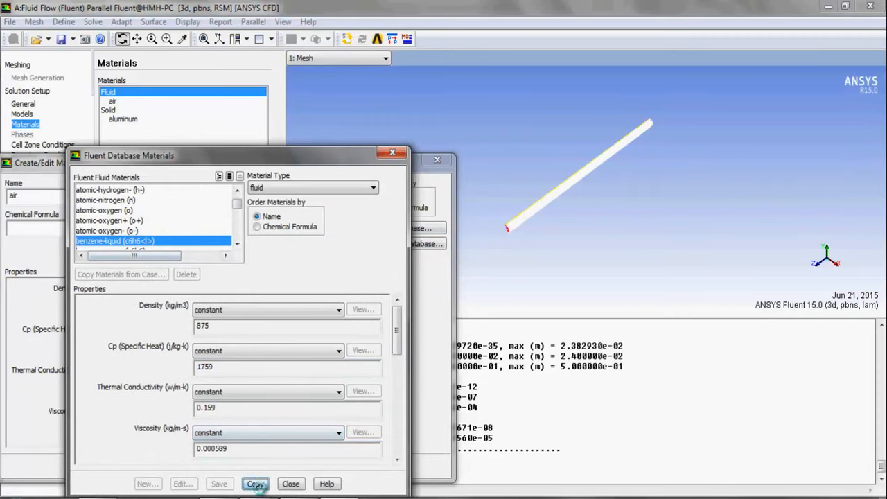
Step: Copy the fluid water-liquid (h2o<l>) from the Fluent database into the case materials and close the database
left_click(121, 244)
left_click(121, 243)
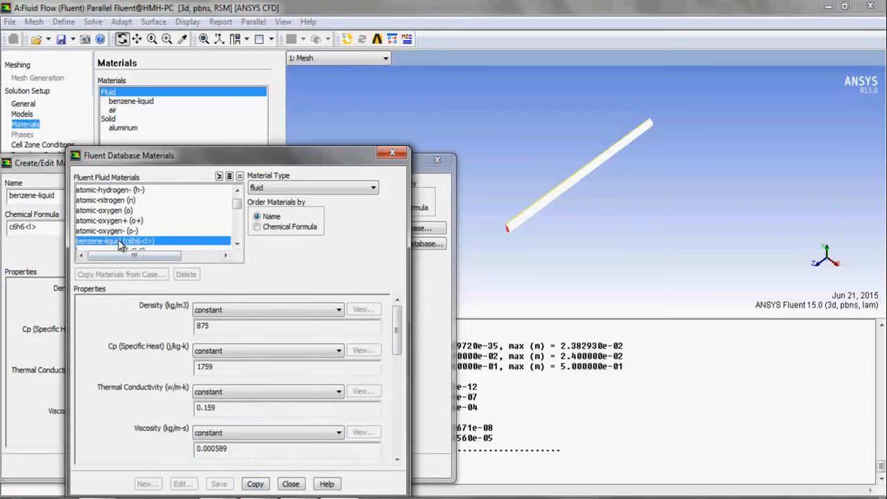
key("w")
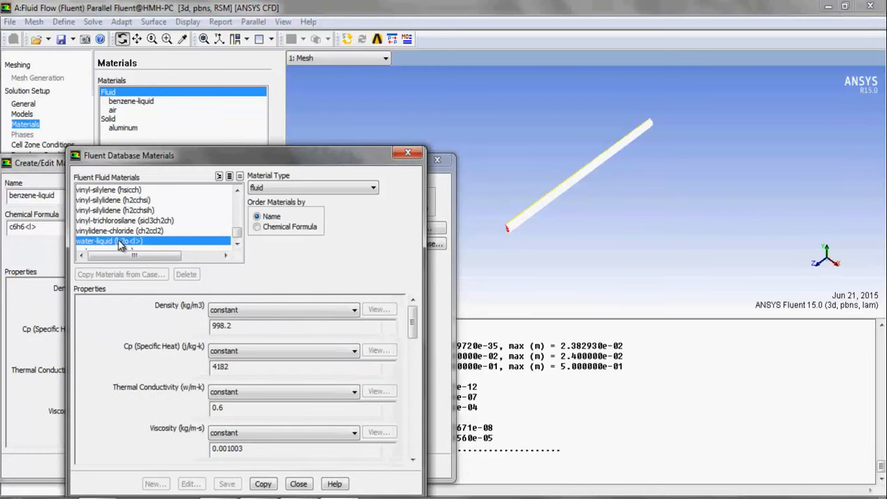
left_click(263, 483)
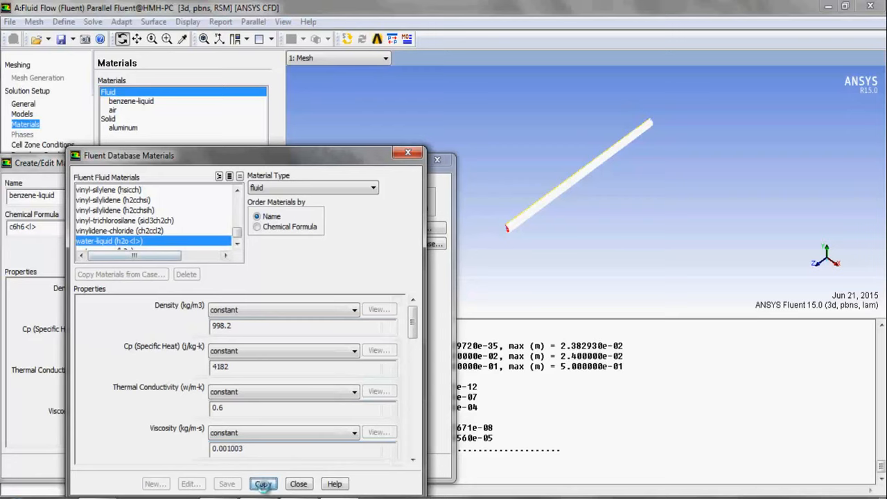
left_click(298, 484)
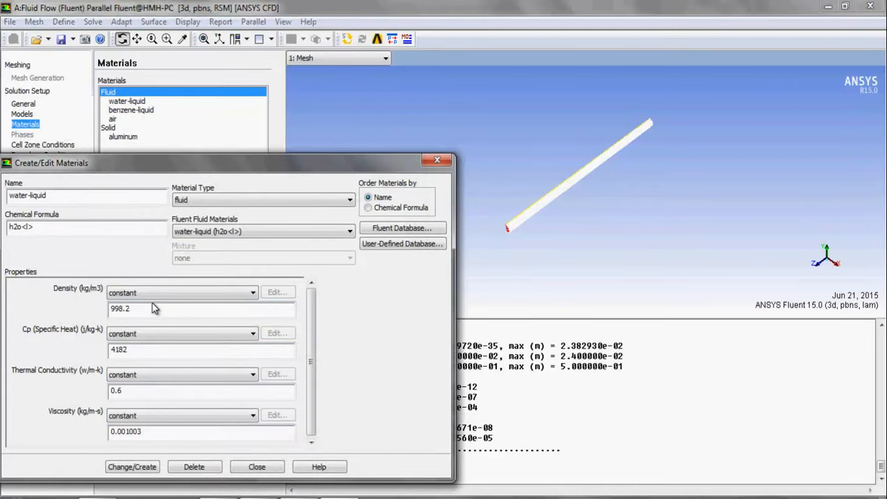
Step: Set the density of water-liquid to 1000 kg/m3
left_click(157, 308)
key("BackSpace")
key("BackSpace")
key("BackSpace")
key("BackSpace")
type("1000")
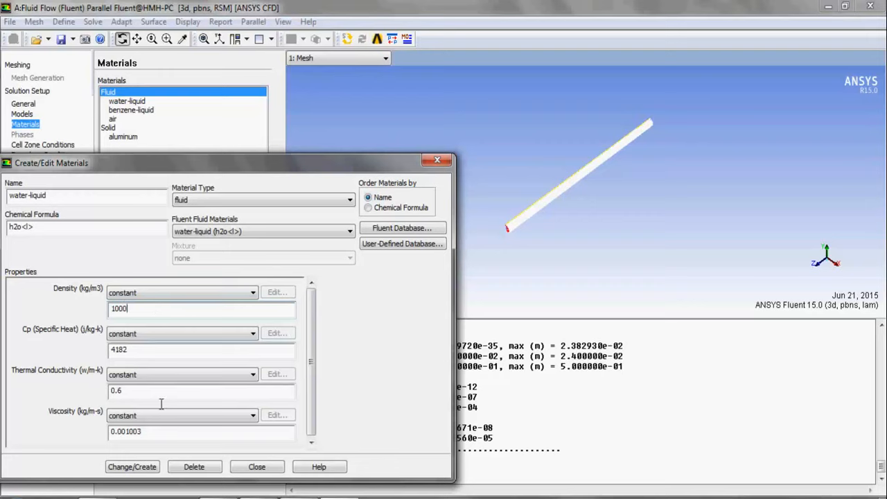
Step: Set water-liquid's thermal conductivity to 0.623 w/m-k and viscosity to 0.0008 kg/m-s, and apply the material changes
left_click(139, 389)
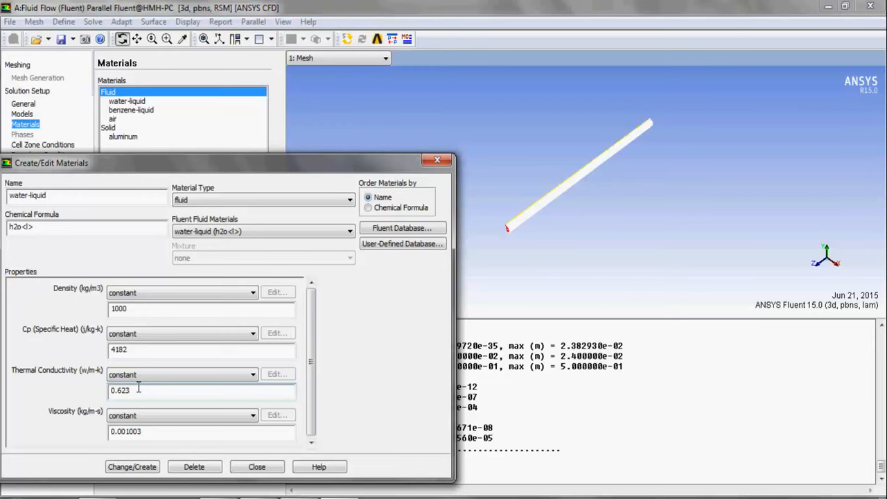
key("Tab")
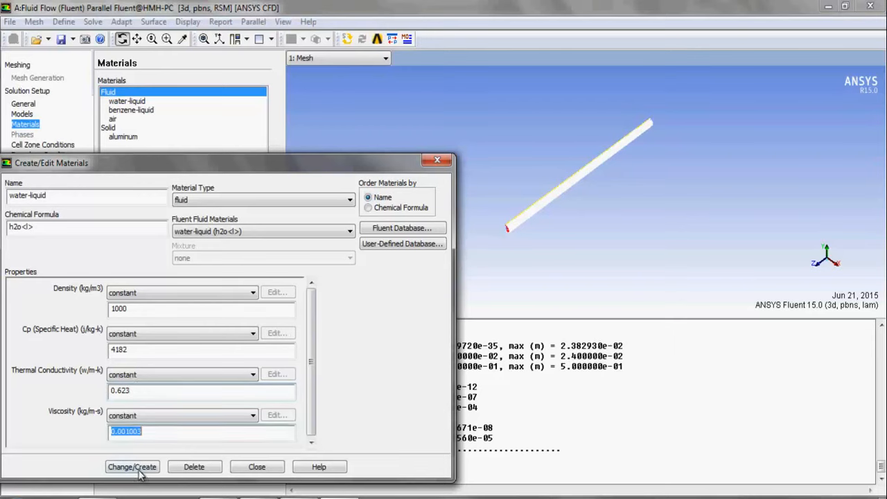
left_click(158, 437)
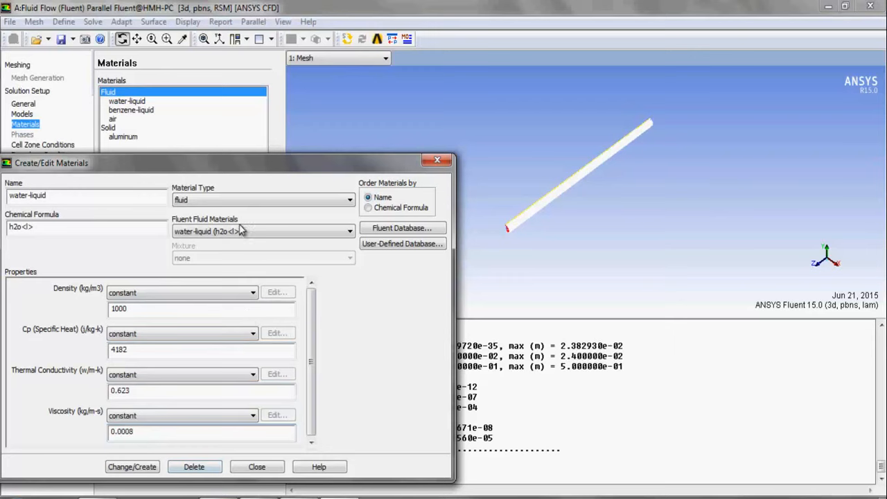
left_click(125, 467)
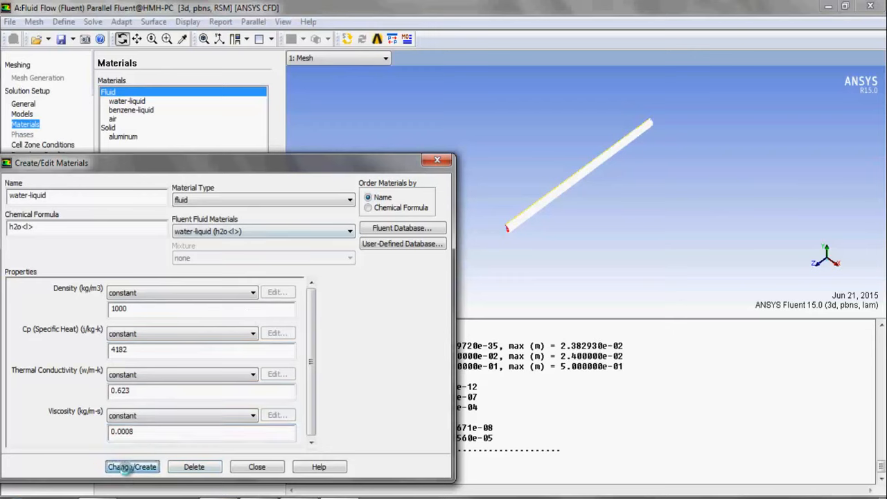
Step: For benzene-liquid, set the density to 860 kg/m3 and the specific heat to 1880 j/kg-k
left_click(242, 232)
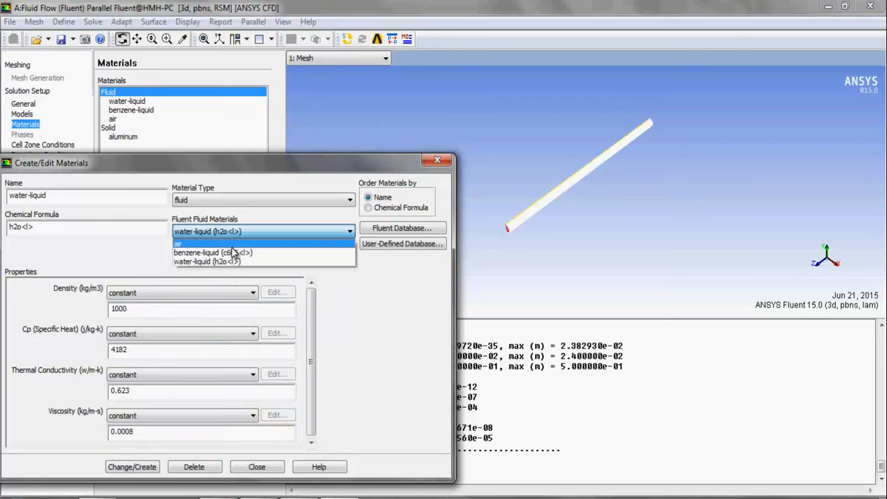
left_click(235, 250)
left_click(135, 310)
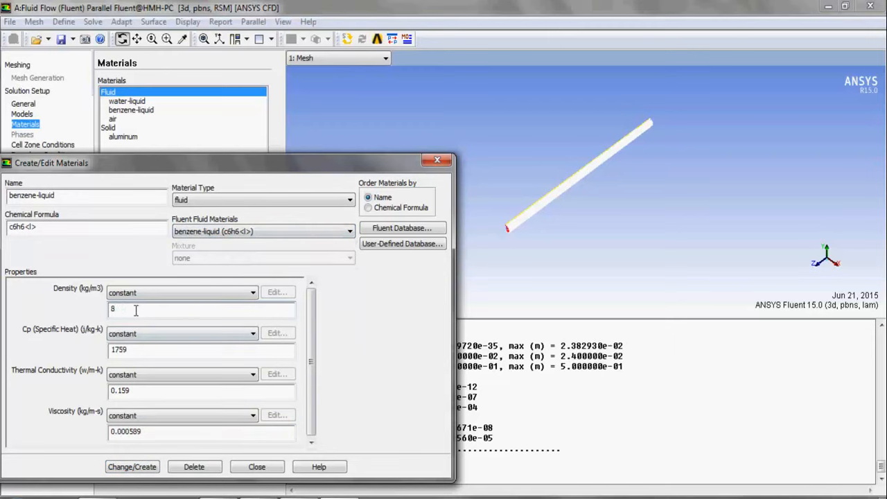
key("Tab")
key("Tab")
type("1")
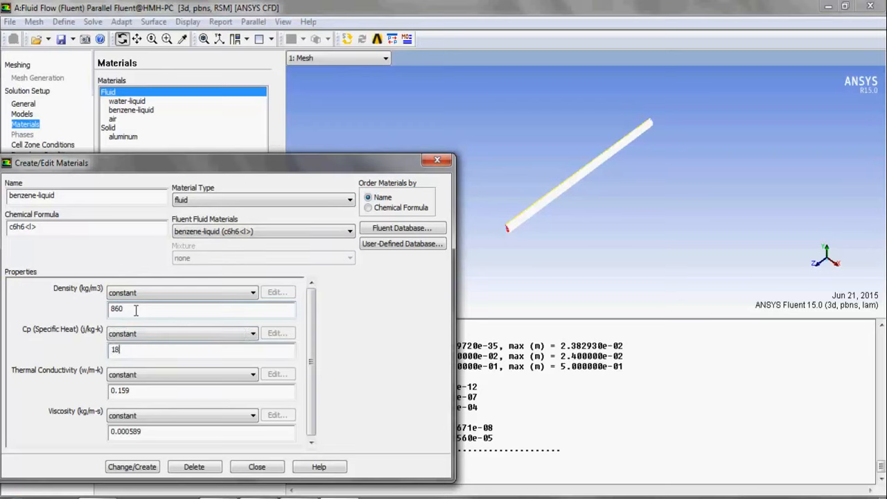
type("880")
Step: Set benzene-liquid's viscosity to 0.00037 kg/m-s and apply the material changes
key("Tab")
key("Tab")
key("Tab")
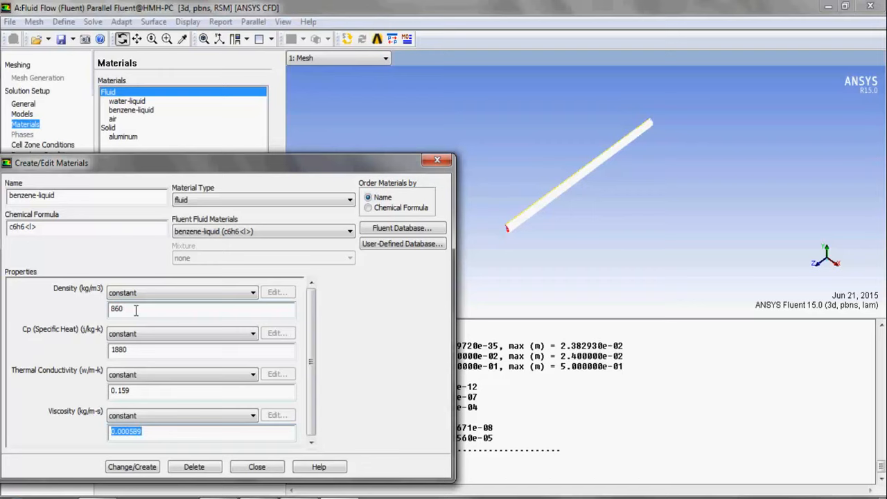
key("End")
type("7")
key("Return")
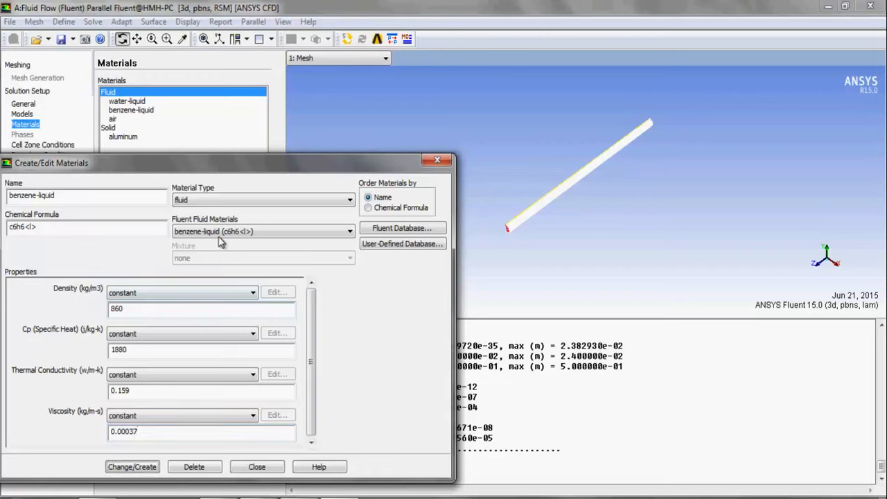
Step: Switch to solid materials and rename aluminum as iron with the chemical formula fe
left_click(223, 201)
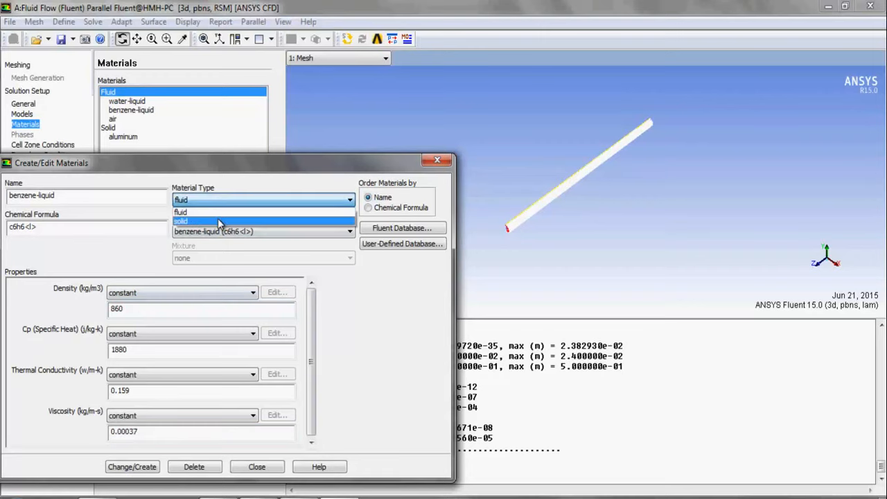
left_click(218, 218)
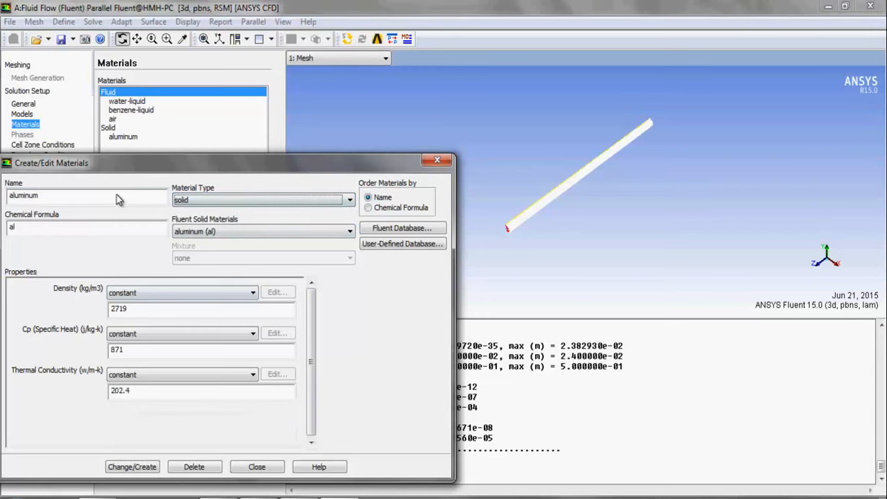
left_click(65, 199)
key("BackSpace")
key("BackSpace")
key("BackSpace")
key("BackSpace")
key("BackSpace")
key("BackSpace")
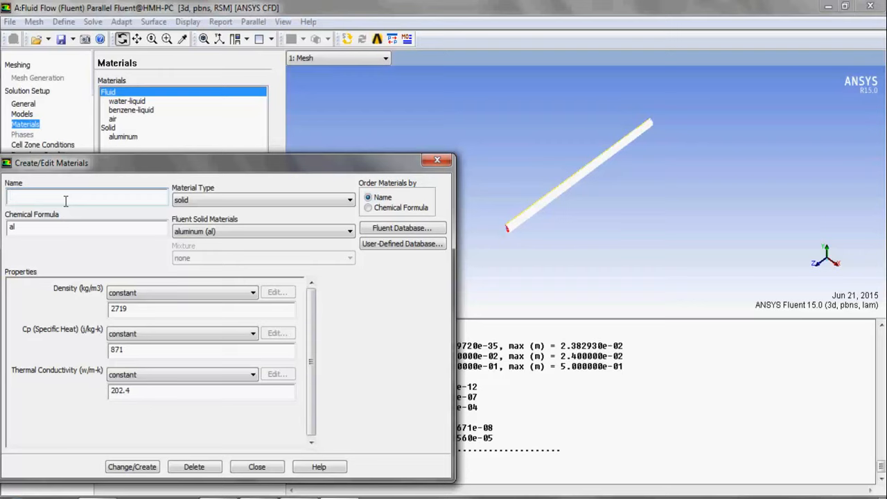
key("Tab")
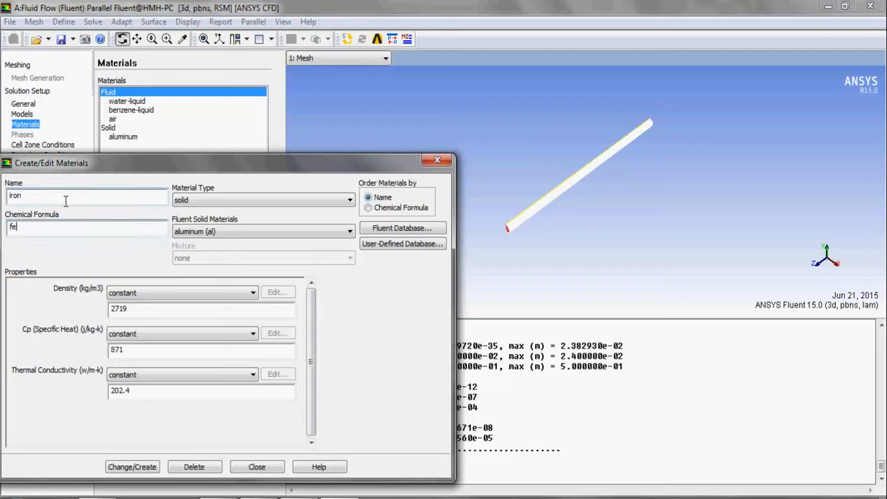
Step: Set iron's density to 7870 kg/m3 and its specific heat to 456 j/kg-k
key("Tab")
key("Tab")
key("Tab")
key("Tab")
key("Tab")
key("Tab")
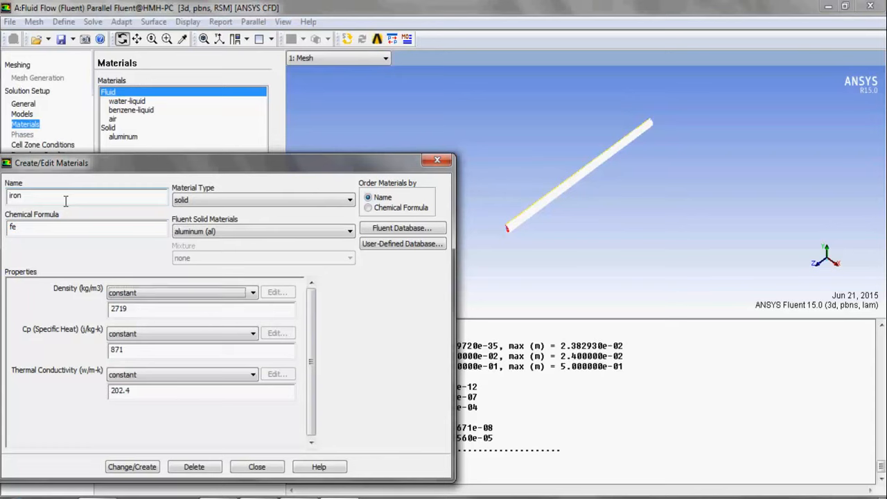
type("787")
key("Tab")
key("Tab")
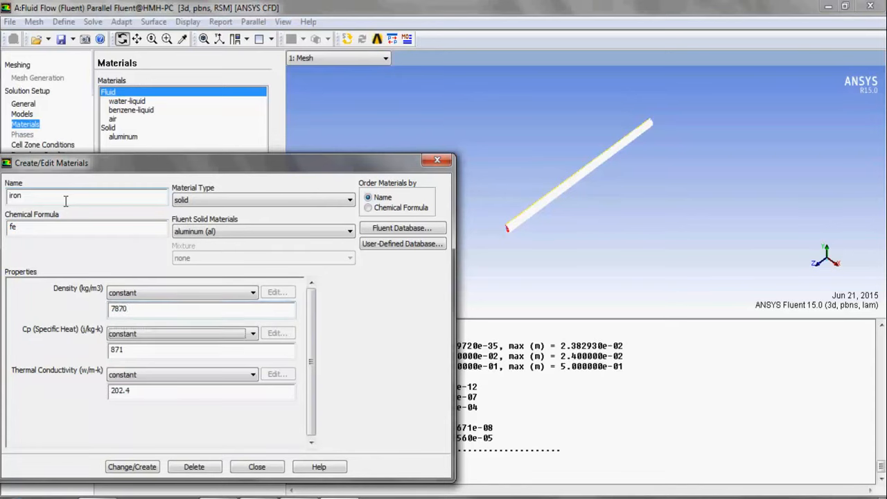
type("456")
key("Tab")
key("Tab")
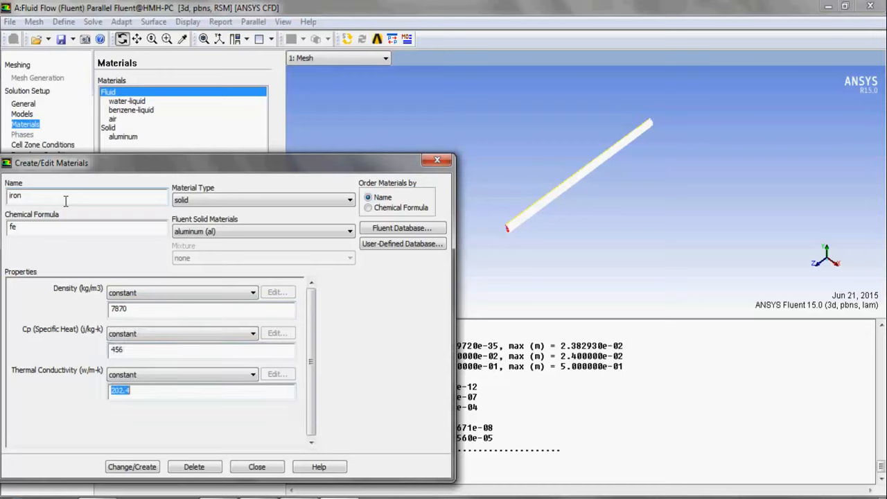
Step: Set iron's thermal conductivity to 75 w/m-k, apply the material by overwriting aluminum, and close the material editor
type("7")
left_click(120, 467)
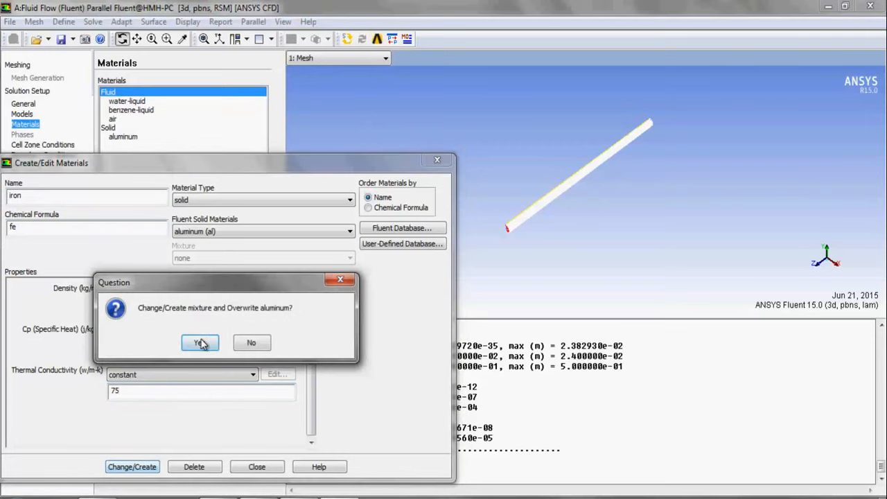
left_click(199, 342)
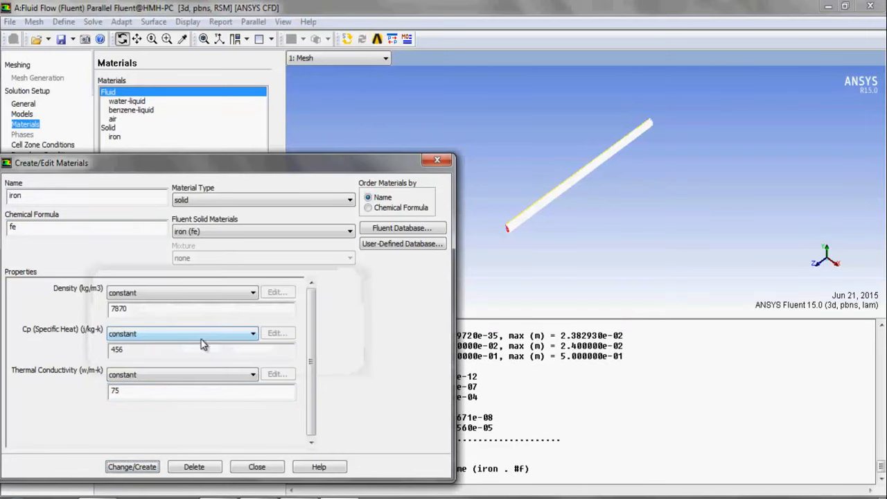
left_click(256, 466)
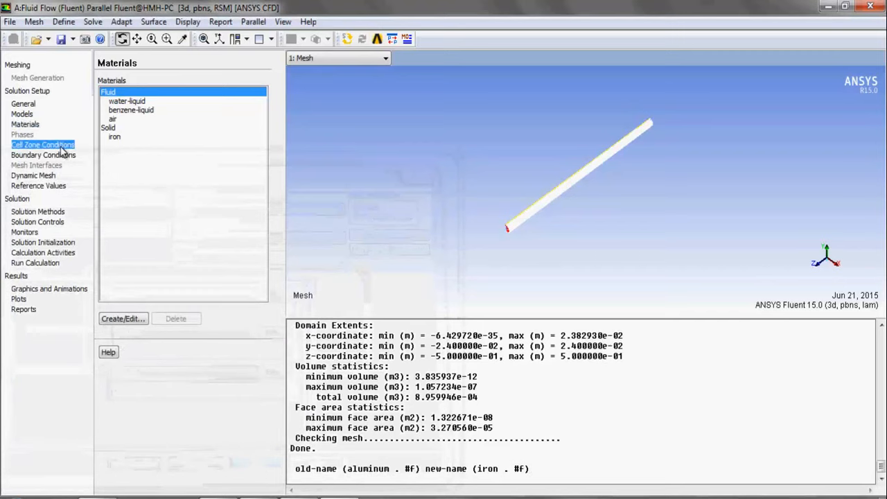
Step: Assign benzene-liquid as the material of the part-benzene cell zone and select the part-water zone
left_click(66, 146)
left_click(130, 92)
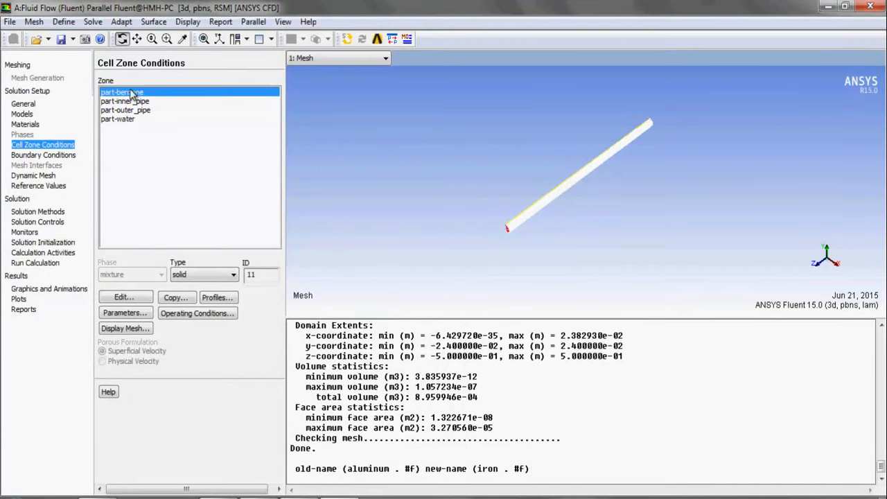
left_click(122, 297)
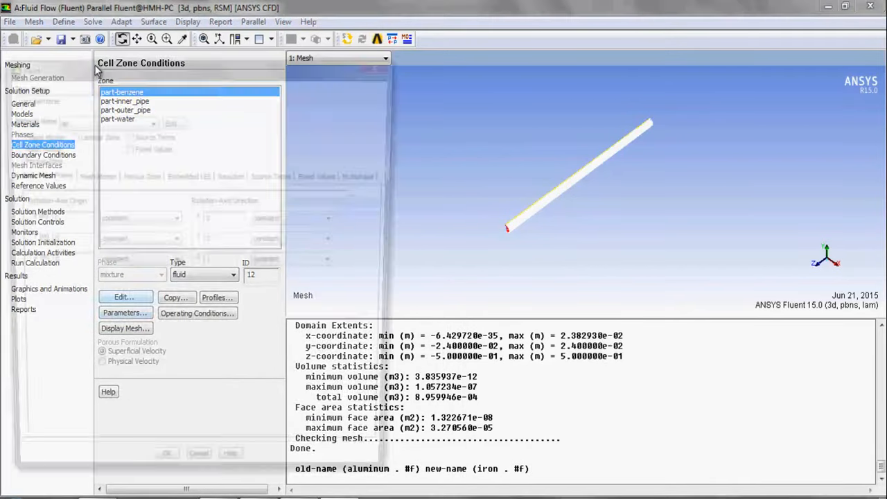
left_click(102, 121)
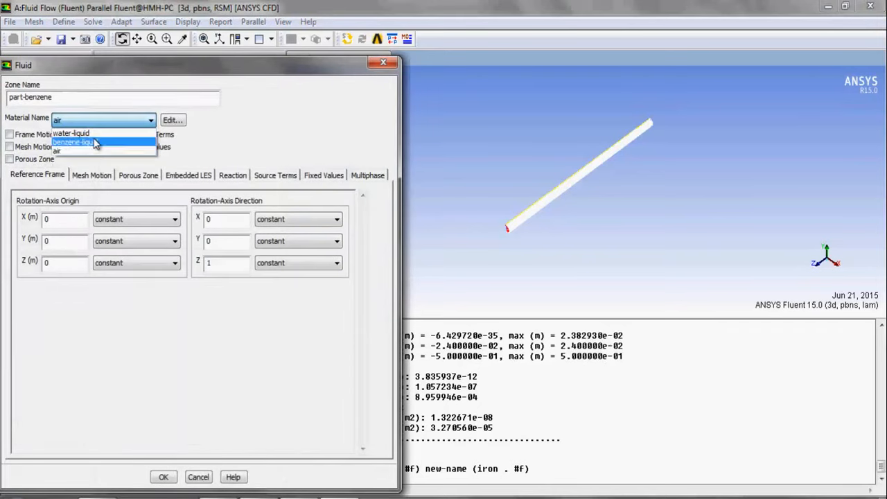
left_click(97, 148)
left_click(164, 478)
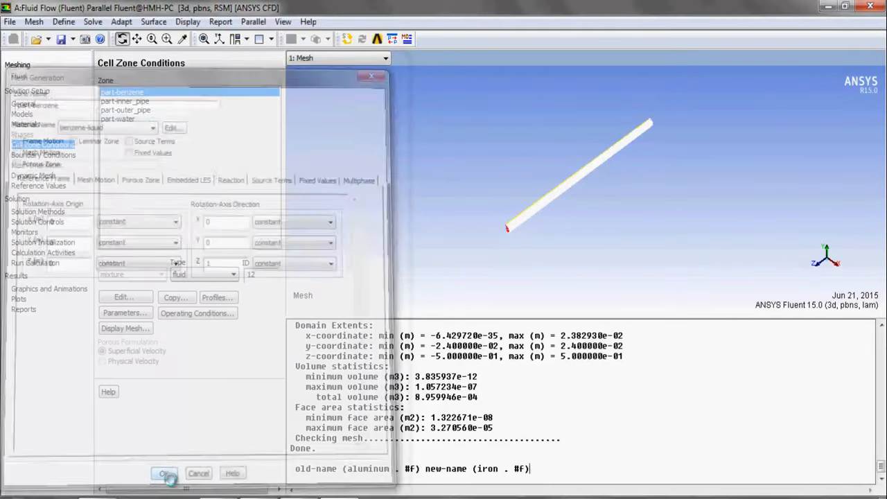
left_click(120, 119)
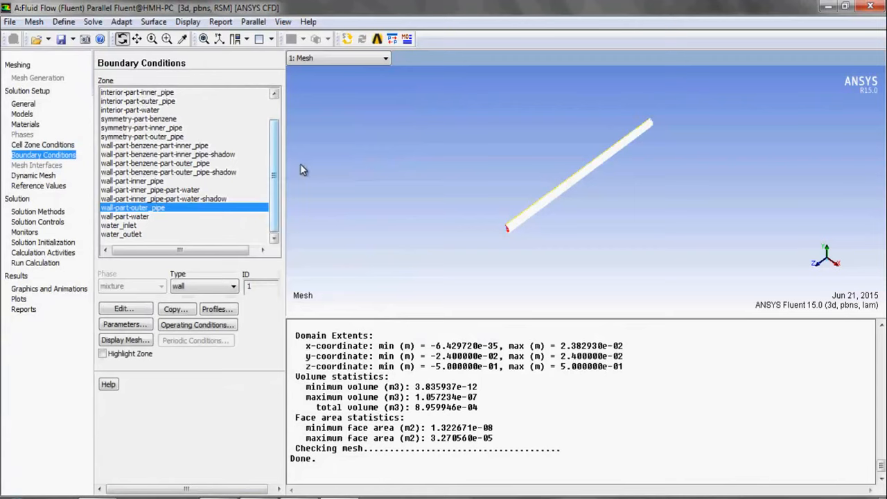
Step: Change the boundary type of benzene_inlet to mass-flow-inlet
scroll(274, 171, "up", 1)
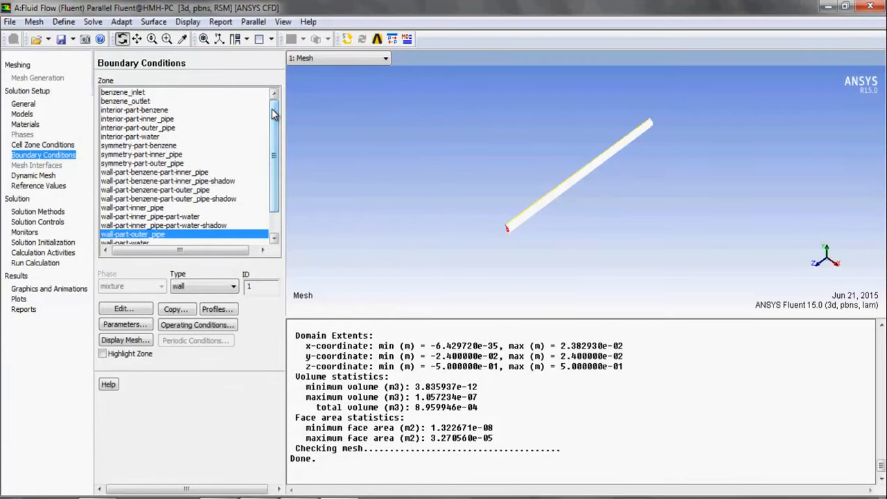
left_click(140, 93)
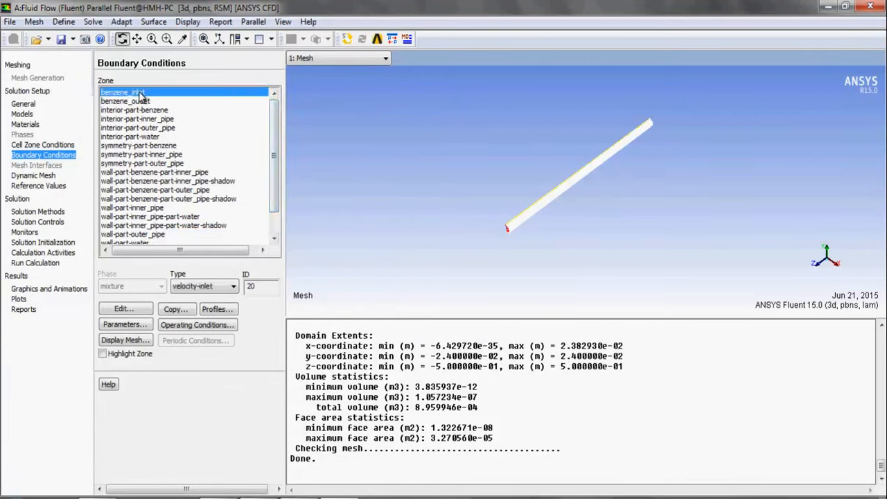
left_click(199, 285)
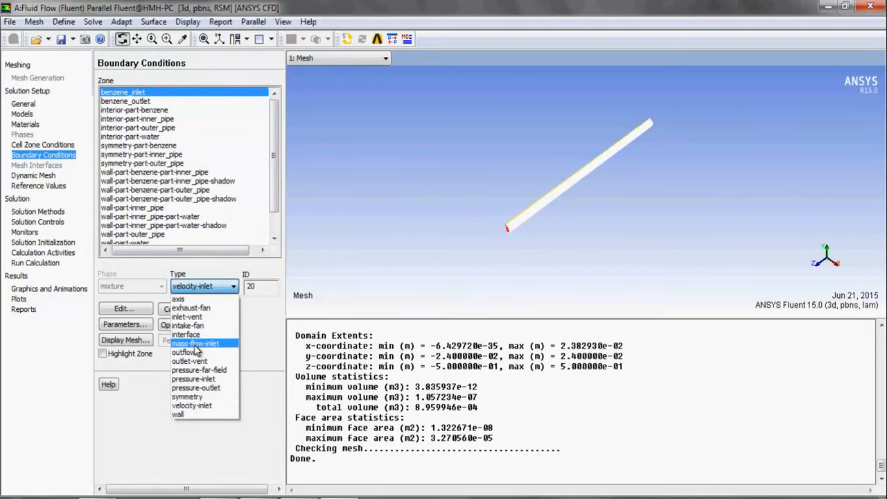
left_click(194, 345)
left_click(175, 310)
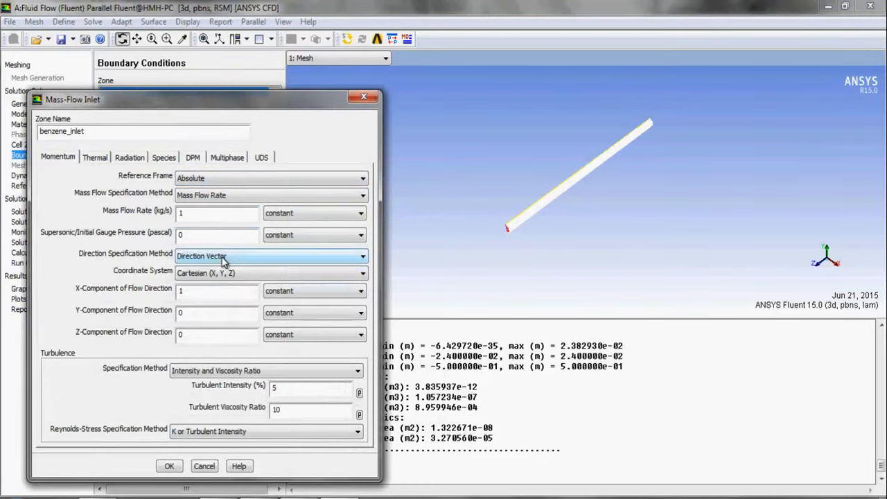
Step: Set benzene_inlet's flow direction to Normal to Boundary and enter its total temperature
left_click(223, 257)
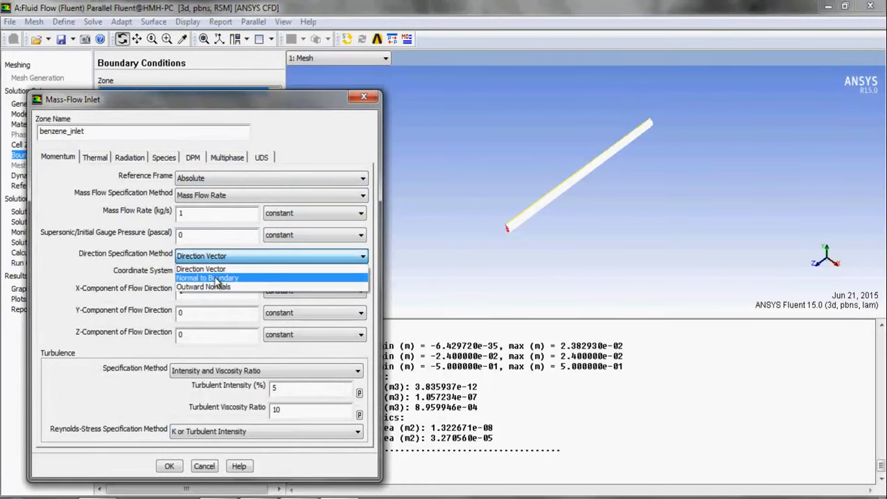
left_click(215, 281)
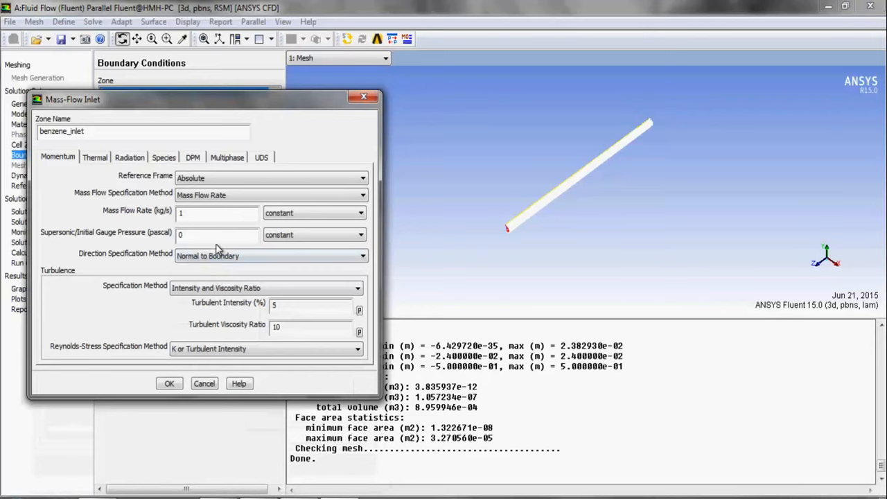
left_click(95, 158)
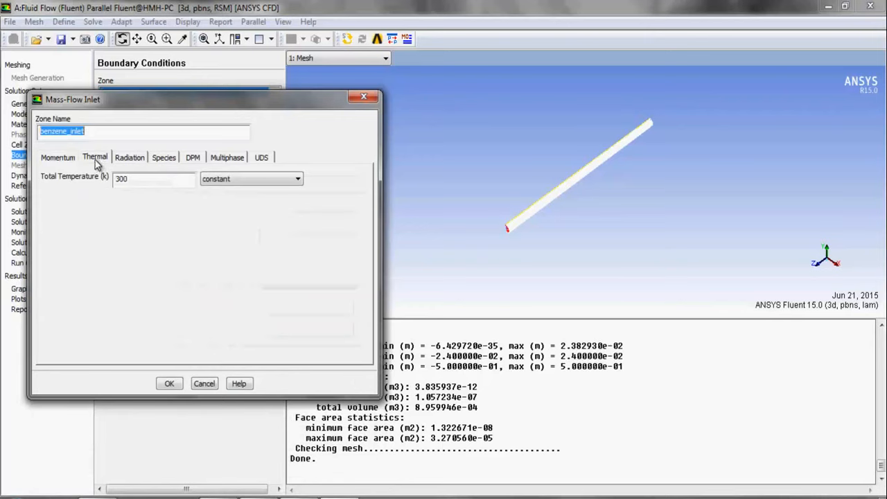
left_click(140, 178)
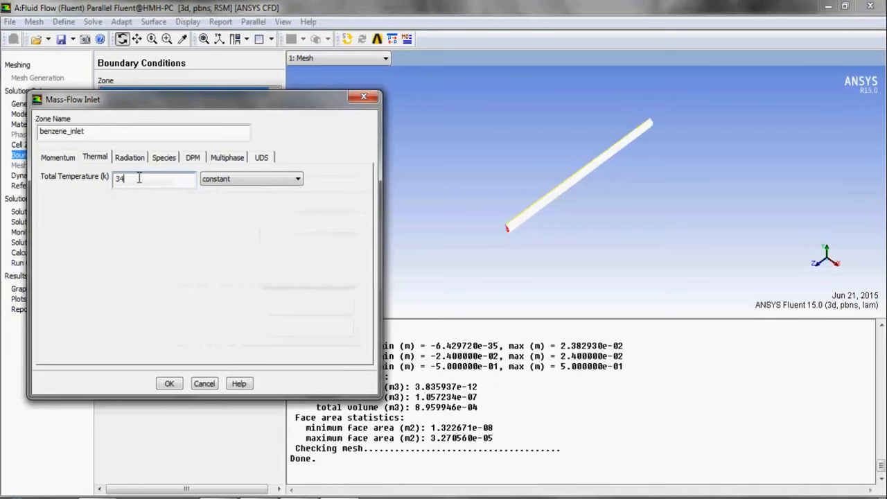
Step: Define benzene_inlet's mass flow rate as a new input parameter named Ben mass flow with a value of 0.5 kg/s
left_click(58, 158)
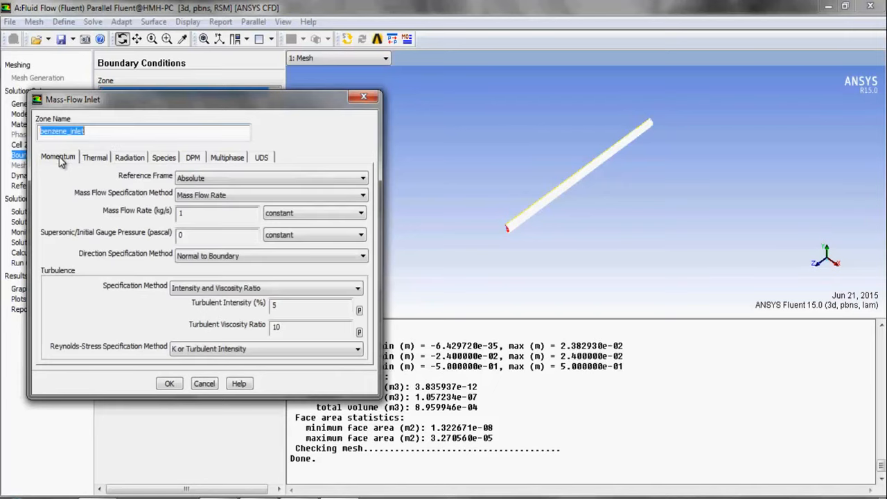
left_click(281, 214)
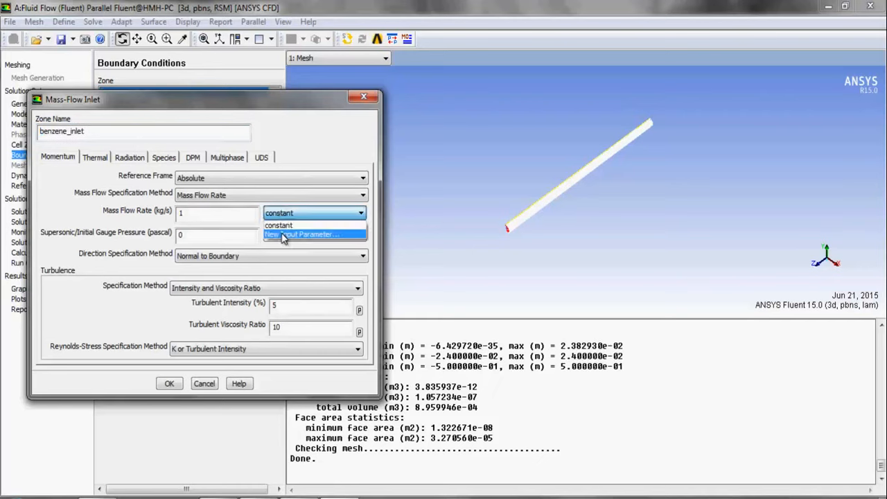
left_click(283, 235)
left_click(183, 197)
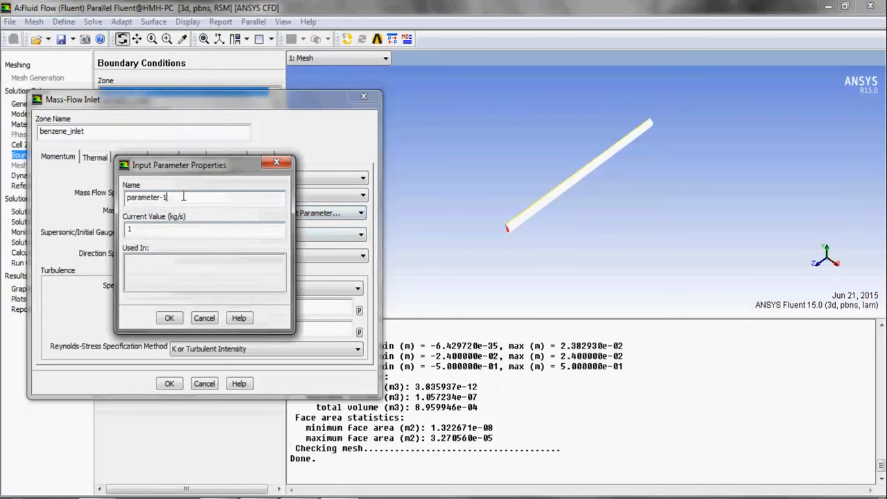
key("BackSpace")
key("BackSpace")
key("BackSpace")
key("BackSpace")
key("BackSpace")
key("BackSpace")
key("BackSpace")
key("BackSpace")
key("BackSpace")
key("BackSpace")
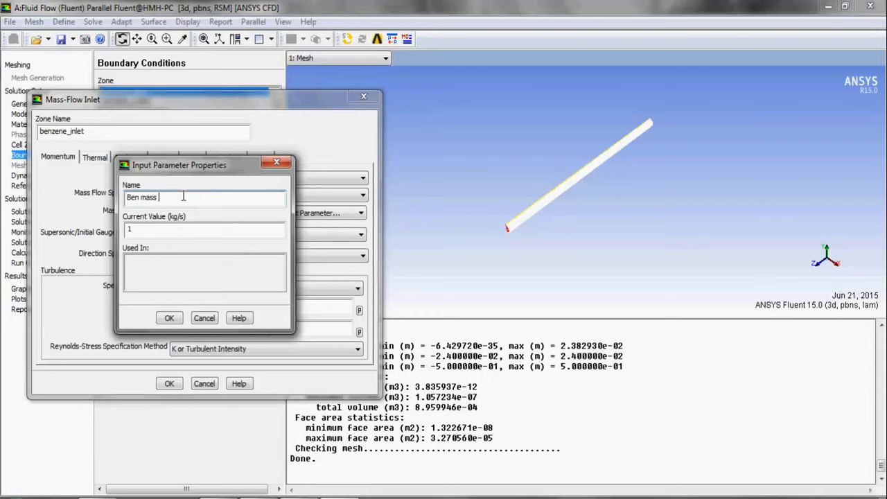
key("Tab")
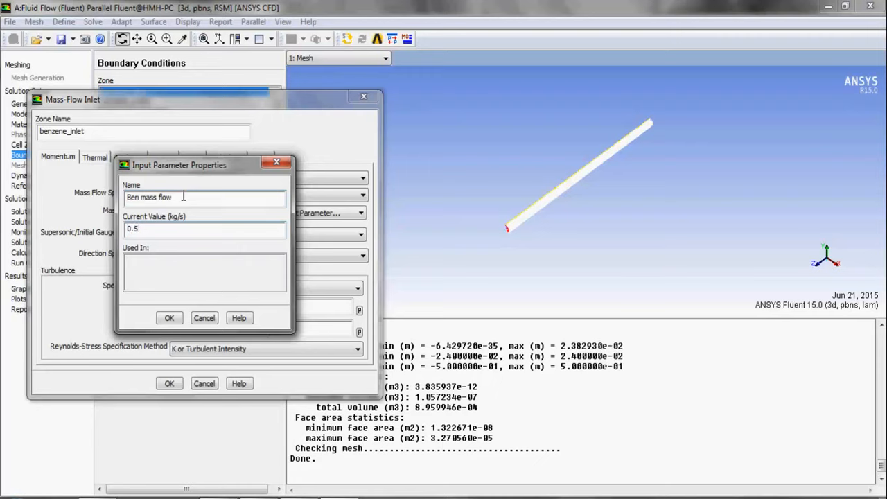
left_click(168, 318)
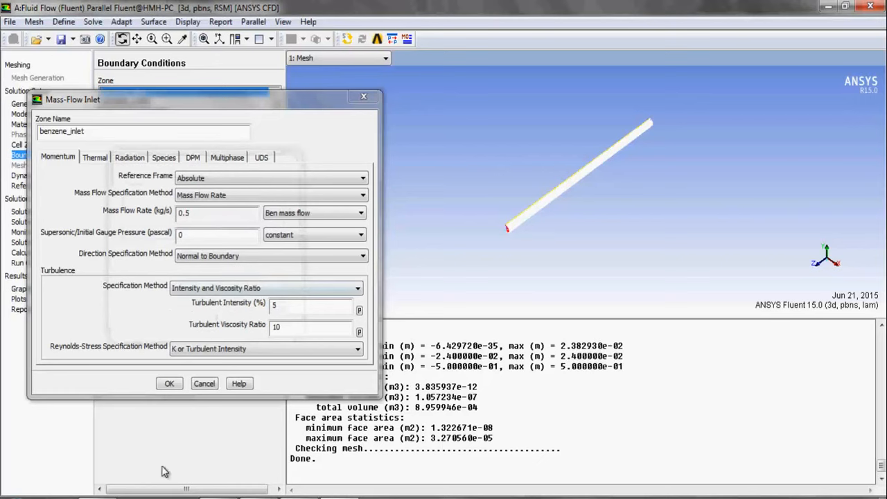
Step: Switch to Workbench, examine the Ben mass flow parameter in the Parameter Set, and return to Fluent
left_click(207, 429)
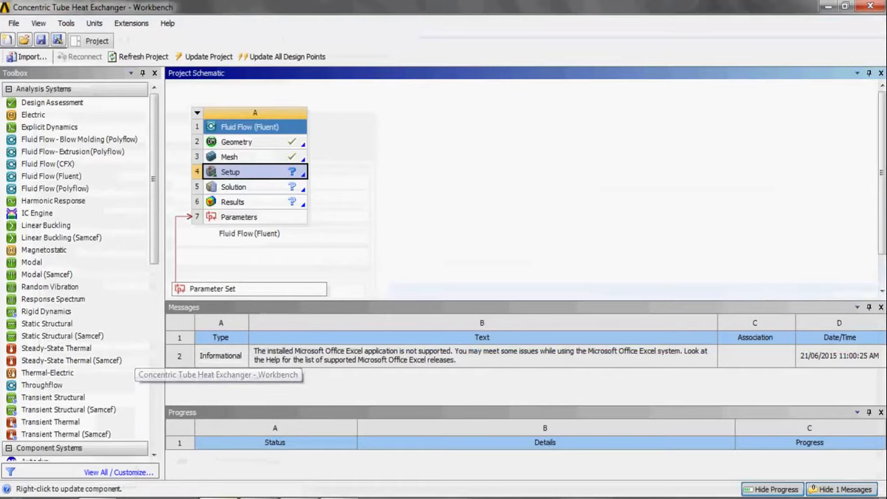
double_click(214, 289)
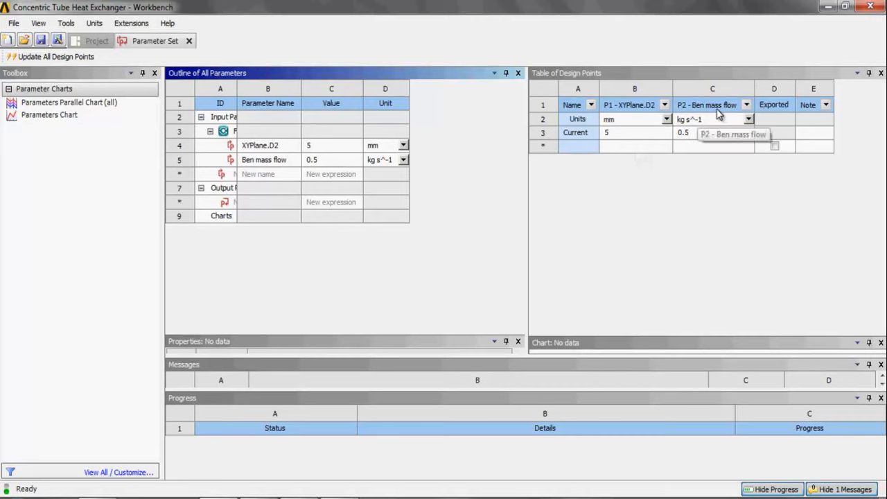
left_click(344, 498)
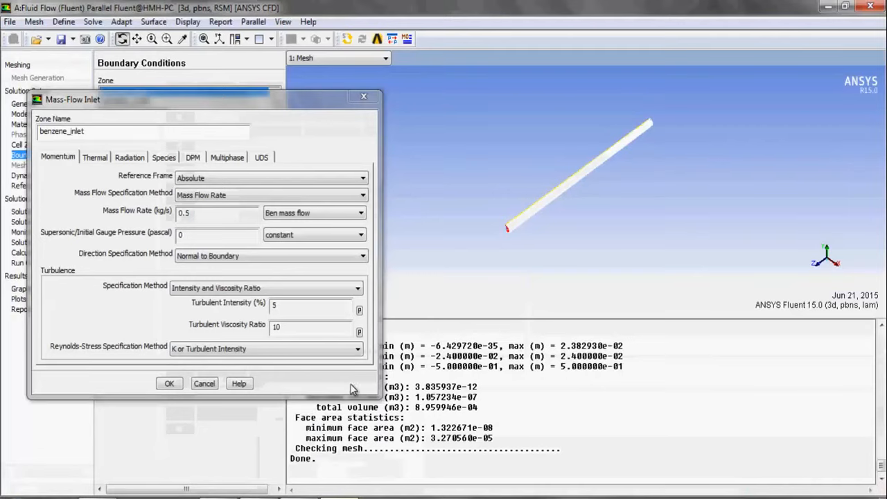
Step: Accept the benzene_inlet settings and check the boundary types of benzene_outlet and symmetry-part-benzene
left_click(169, 384)
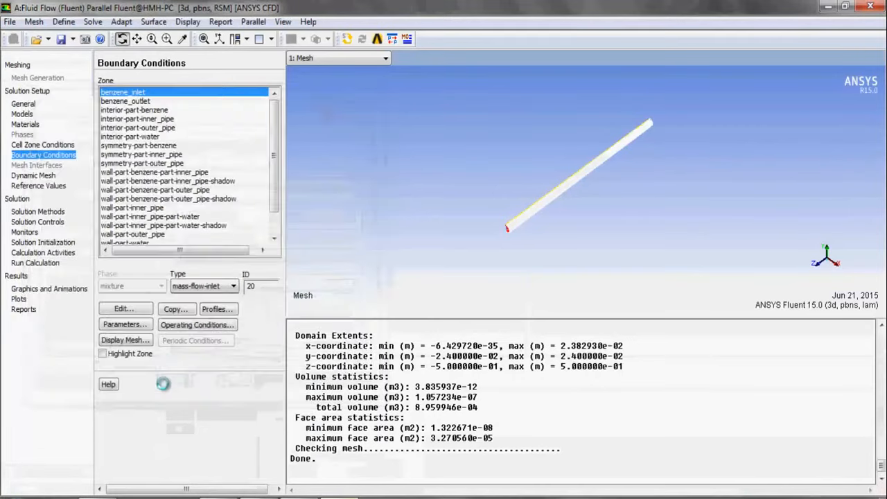
left_click(131, 101)
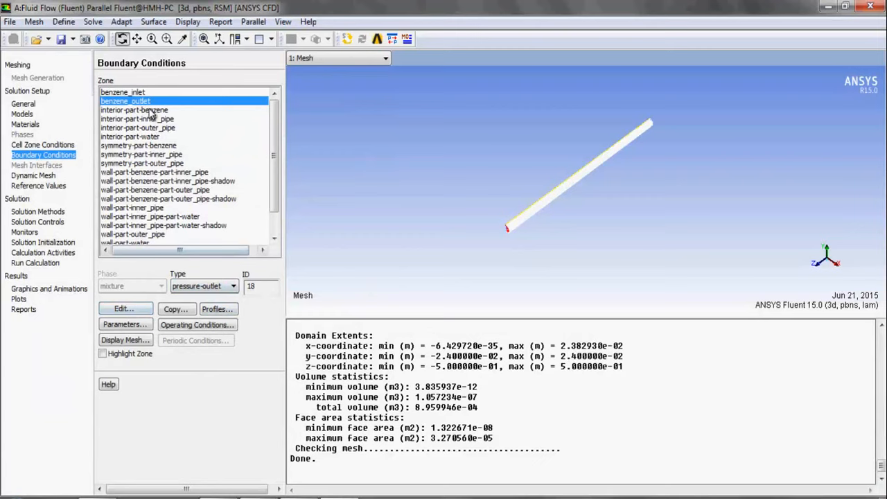
left_click(127, 154)
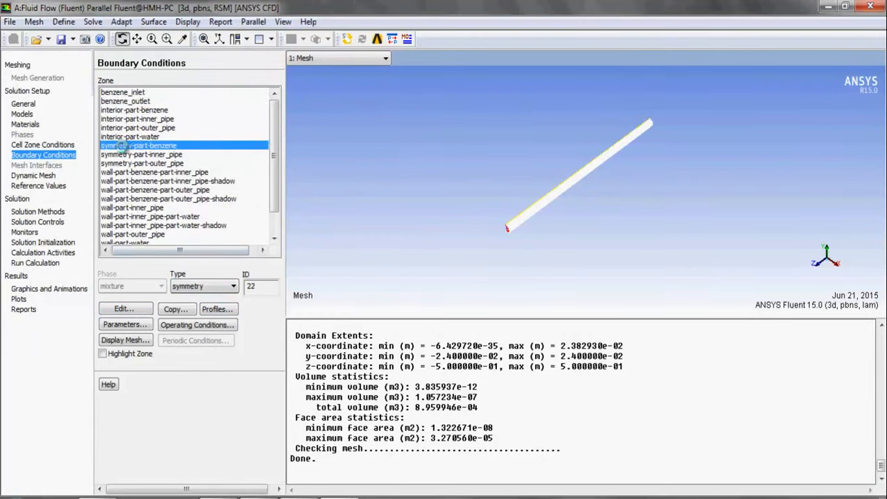
Step: Change water_inlet's boundary type to mass-flow-inlet and set its direction specification to Normal to Boundary
scroll(126, 155, "down", 1)
left_click(119, 227)
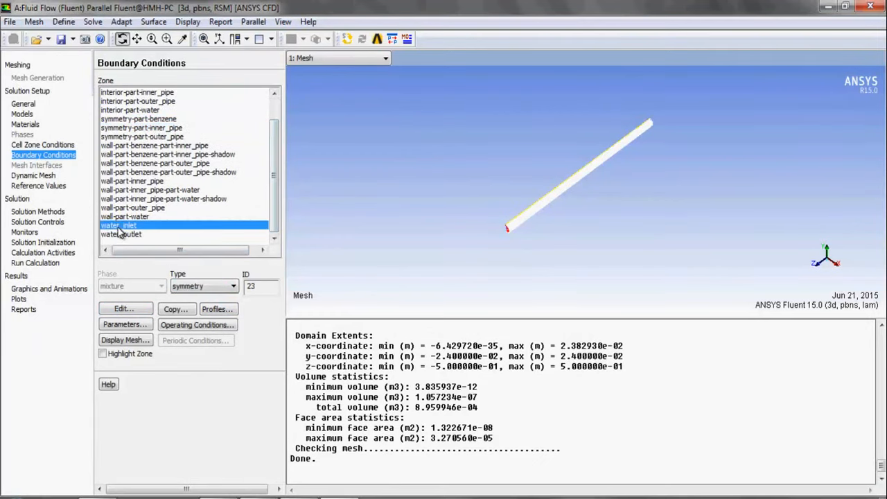
left_click(213, 286)
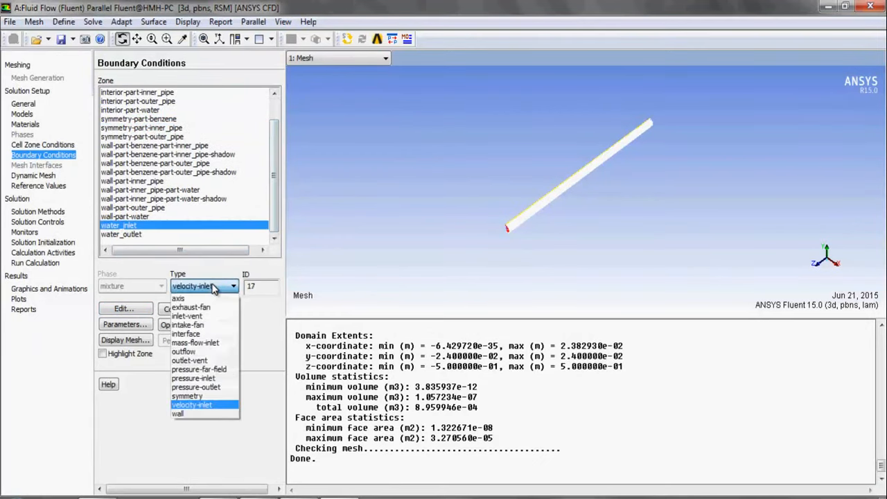
left_click(197, 345)
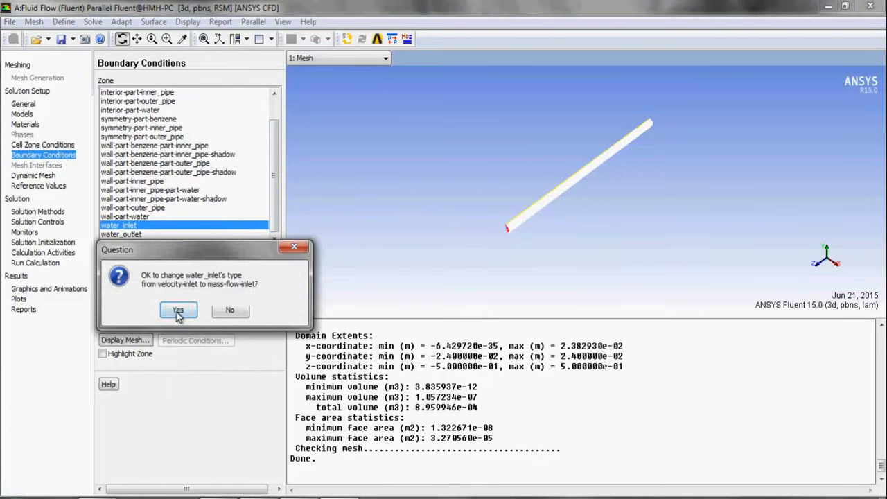
left_click(176, 311)
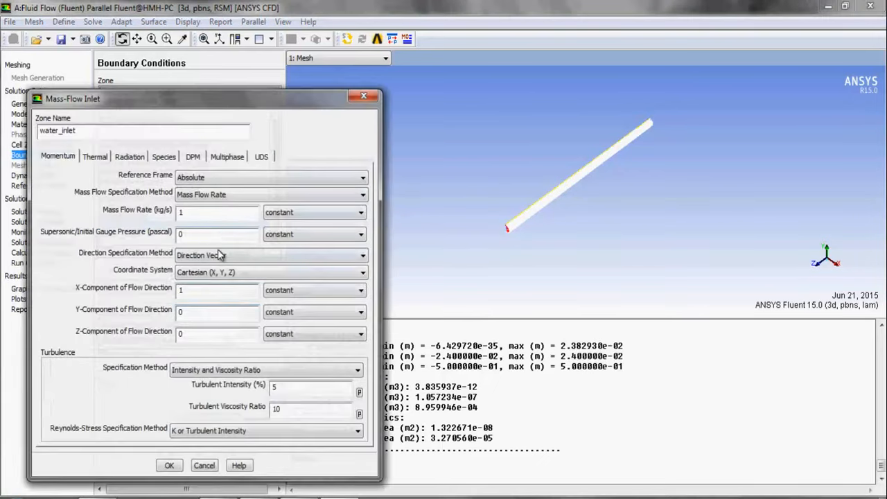
left_click(222, 257)
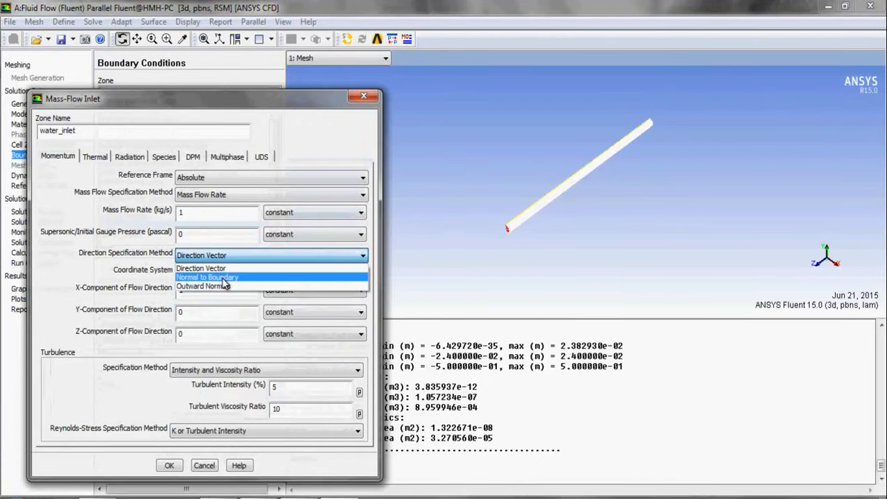
left_click(223, 278)
Step: Define water_inlet's mass flow rate as a new input parameter named water mass flow with a value of 0.5 kg/s
left_click(281, 216)
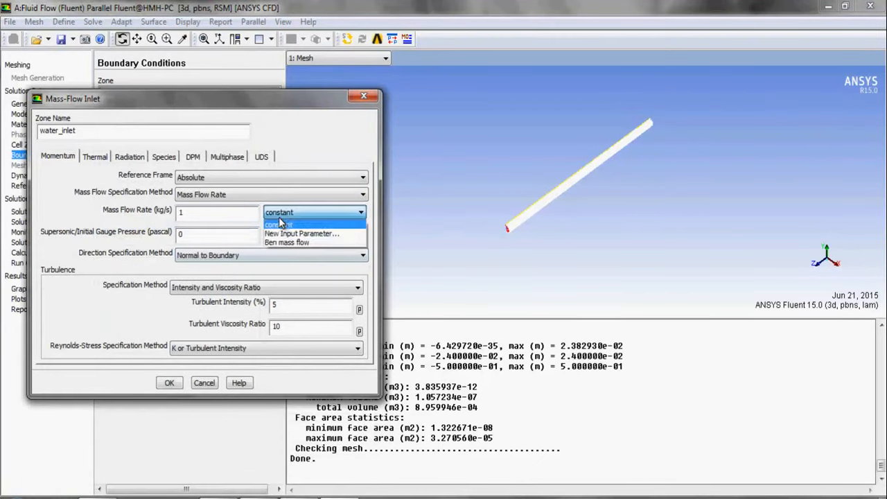
left_click(284, 234)
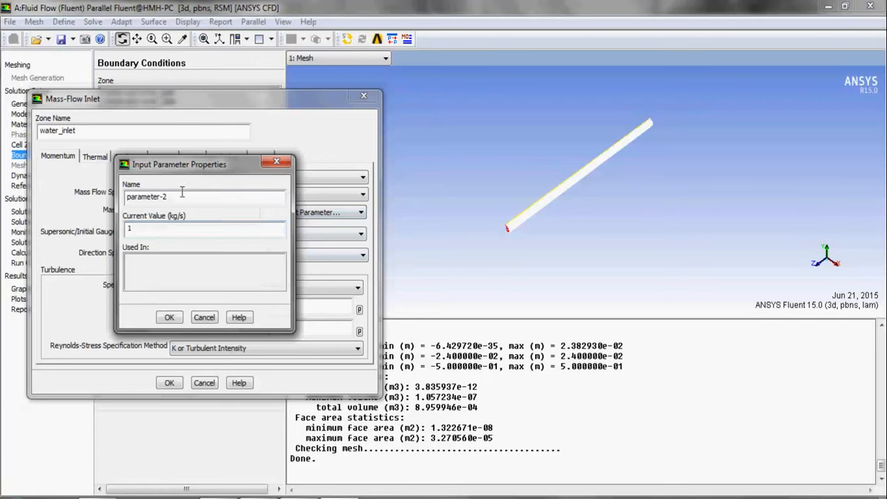
key("BackSpace")
key("BackSpace")
key("BackSpace")
key("BackSpace")
key("BackSpace")
key("BackSpace")
key("BackSpace")
key("BackSpace")
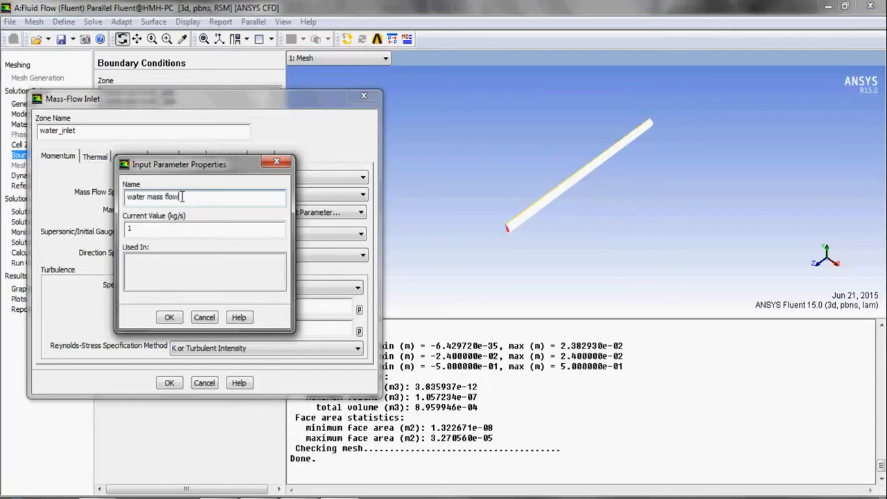
key("Tab")
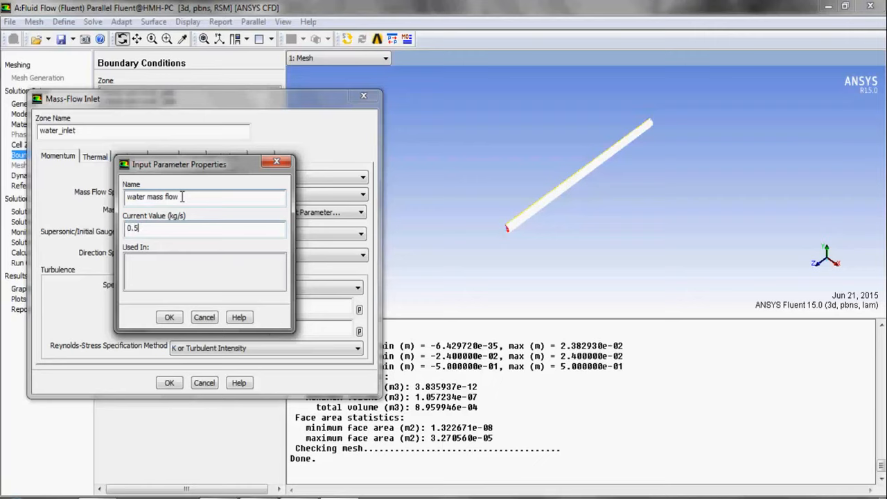
left_click(170, 317)
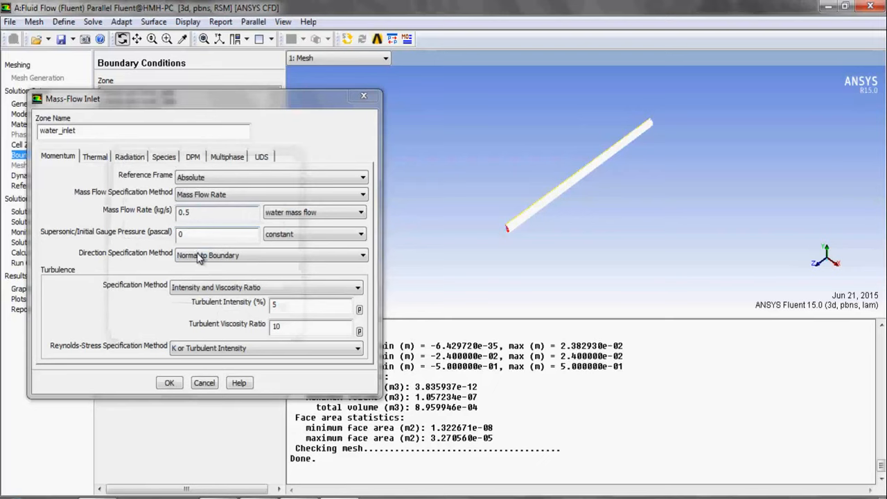
Step: Set water_inlet's total temperature to 303 K and accept the boundary settings
left_click(95, 159)
left_click(166, 180)
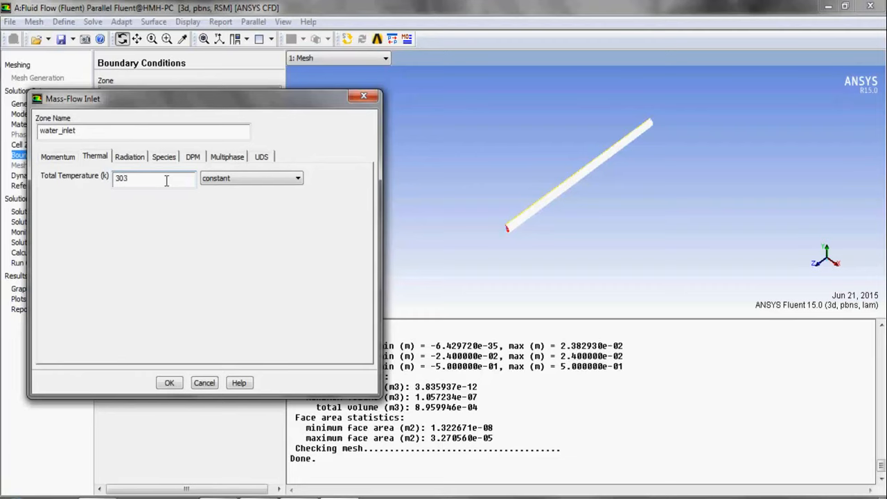
left_click(170, 383)
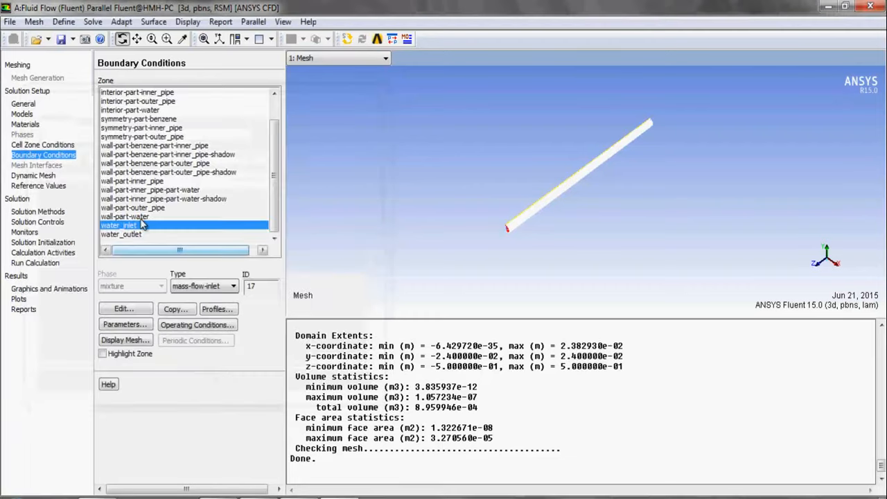
Step: Check water_outlet's boundary type and the thermal settings of wall-part-benzene-part-inner_pipe
left_click(134, 234)
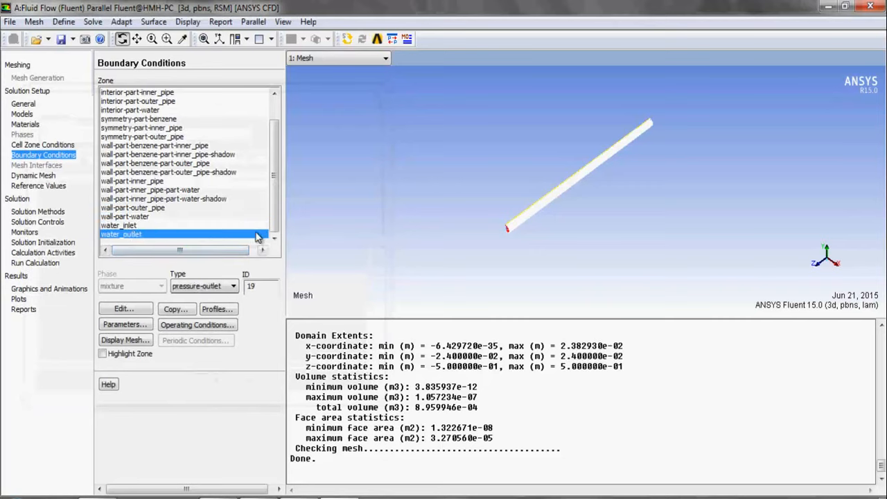
left_click(148, 146)
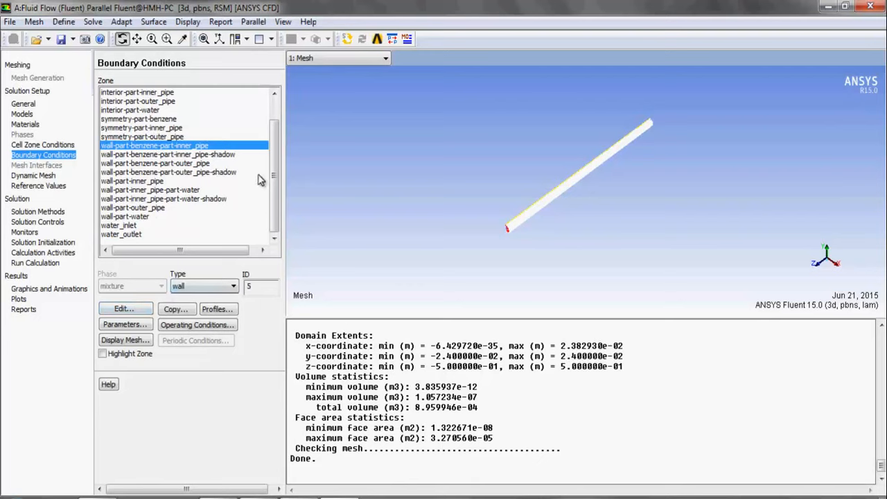
left_click(138, 312)
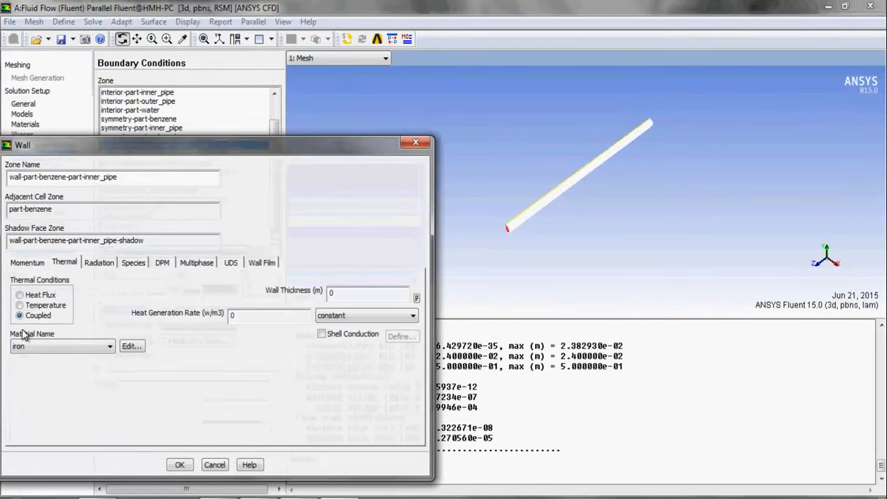
left_click(179, 464)
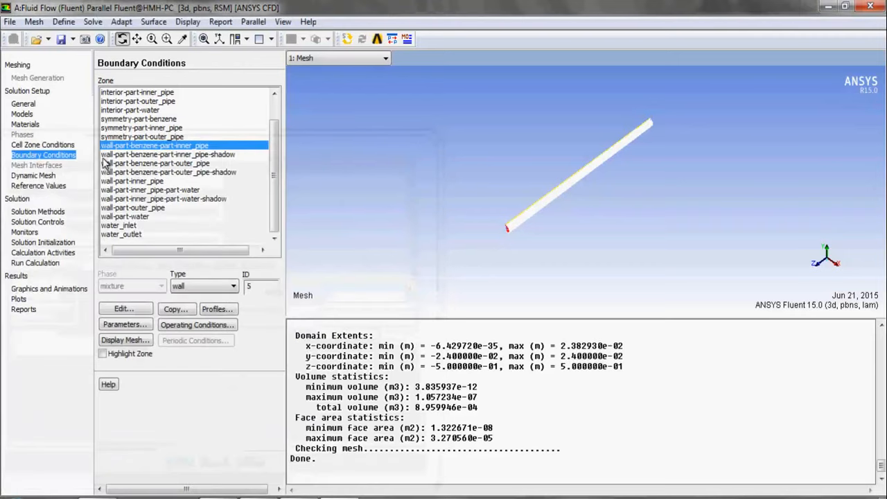
Step: Set the discretization of turbulent kinetic energy, turbulent dissipation rate and Reynolds stresses to Second Order Upwind
left_click(41, 211)
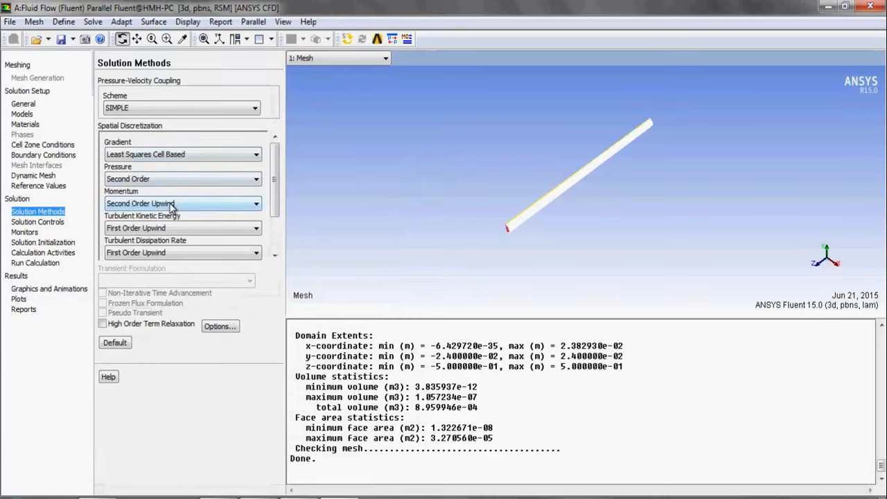
left_click(177, 228)
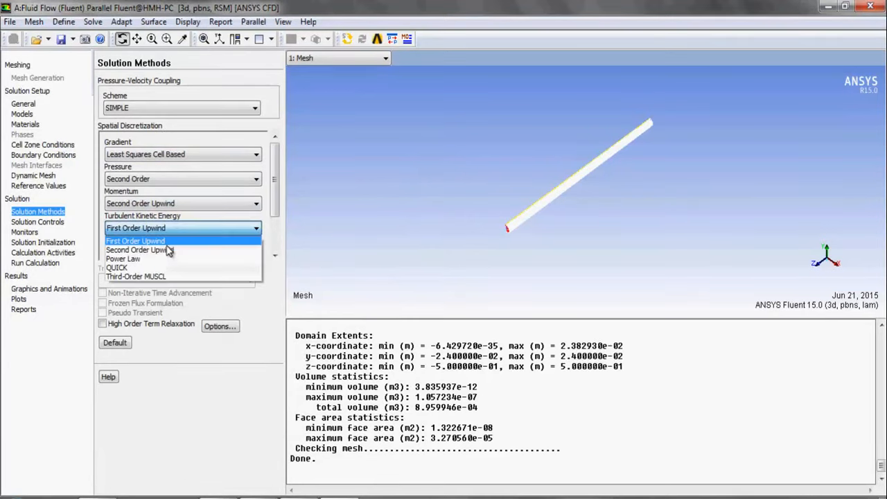
left_click(164, 250)
left_click(188, 253)
left_click(183, 275)
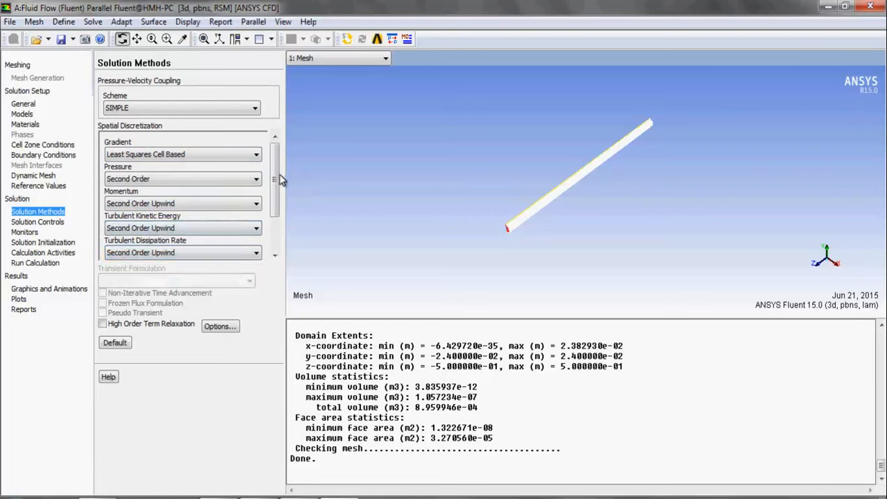
left_click_drag(275, 188, 275, 232)
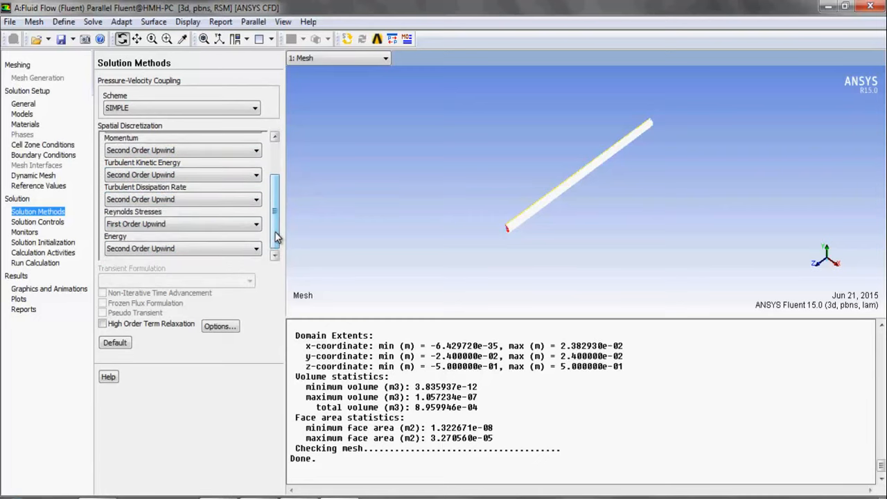
left_click(215, 224)
left_click(186, 246)
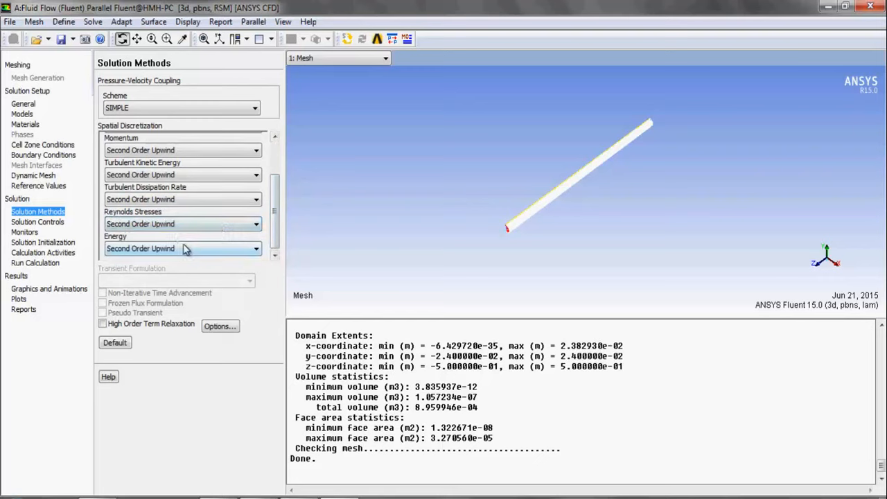
Step: Look through the solution controls and monitors, and initialize the solution with Hybrid Initialization
left_click(28, 221)
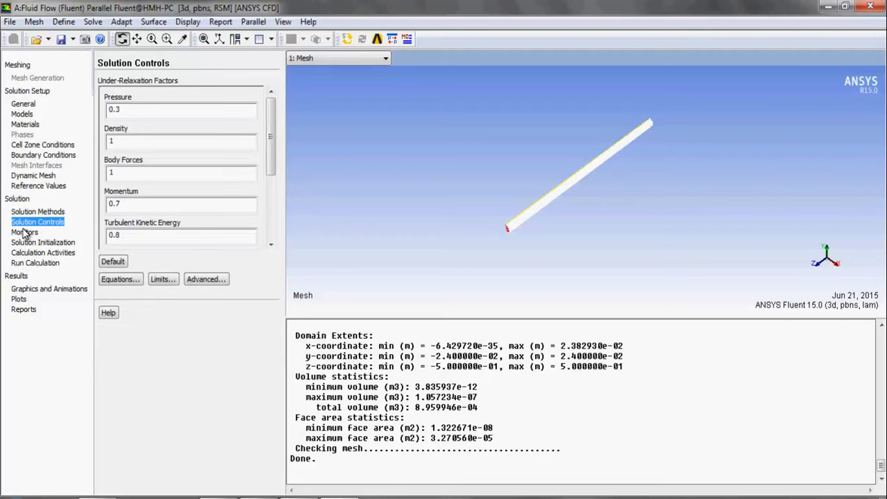
left_click(24, 233)
left_click(28, 242)
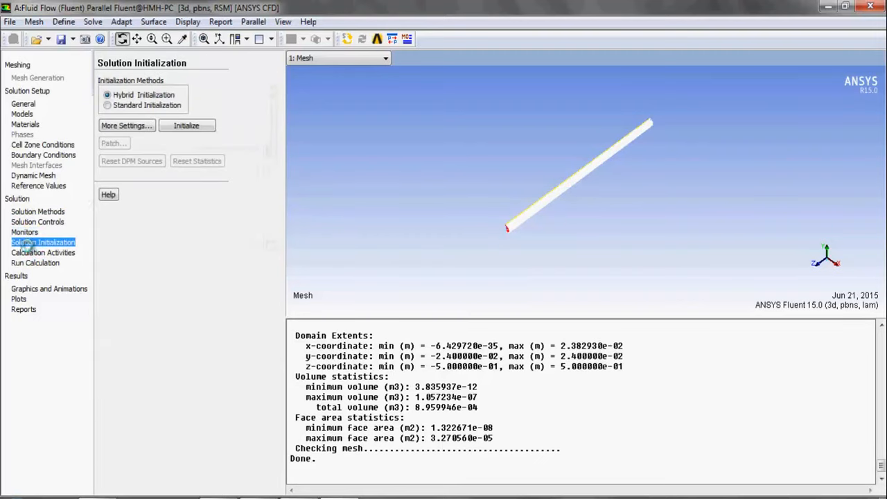
left_click(190, 130)
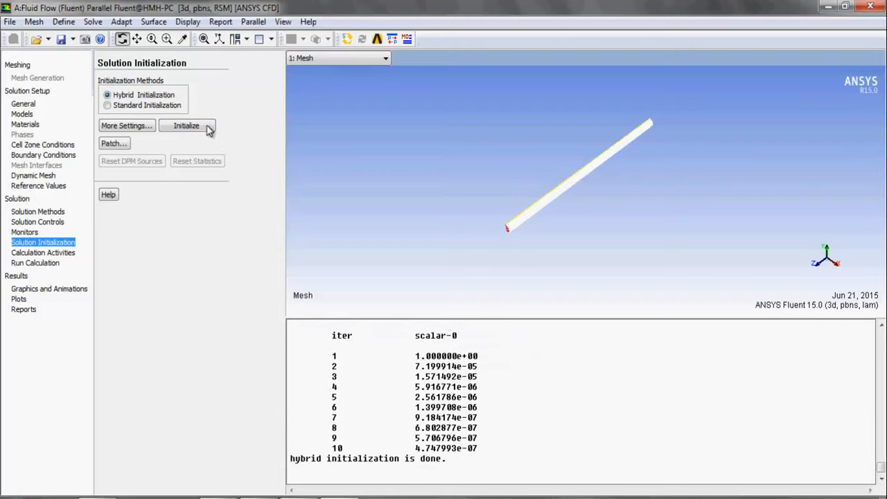
Step: Initialize the solution with Standard Initialization computed from water_inlet, discarding the unsaved data
left_click(109, 108)
left_click(169, 136)
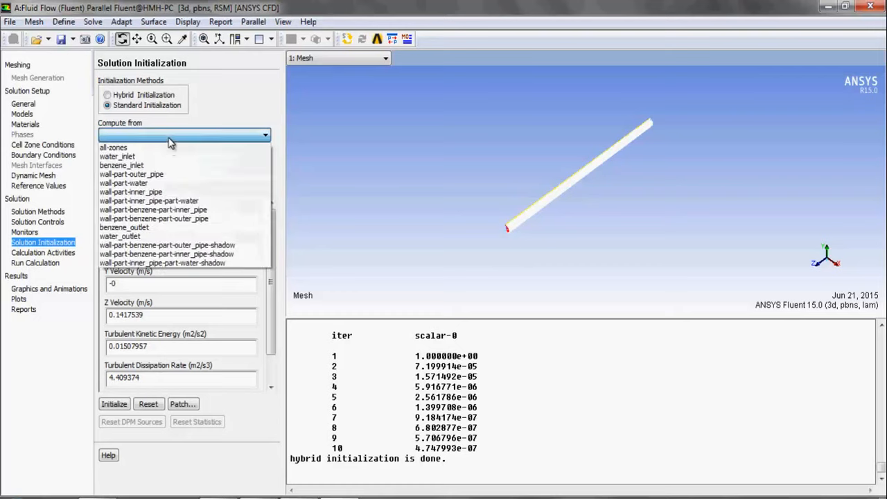
left_click(165, 158)
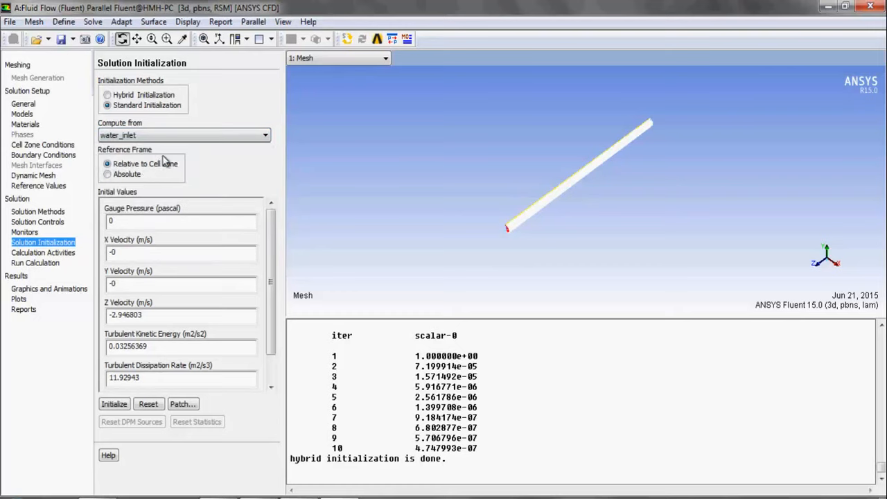
left_click(116, 404)
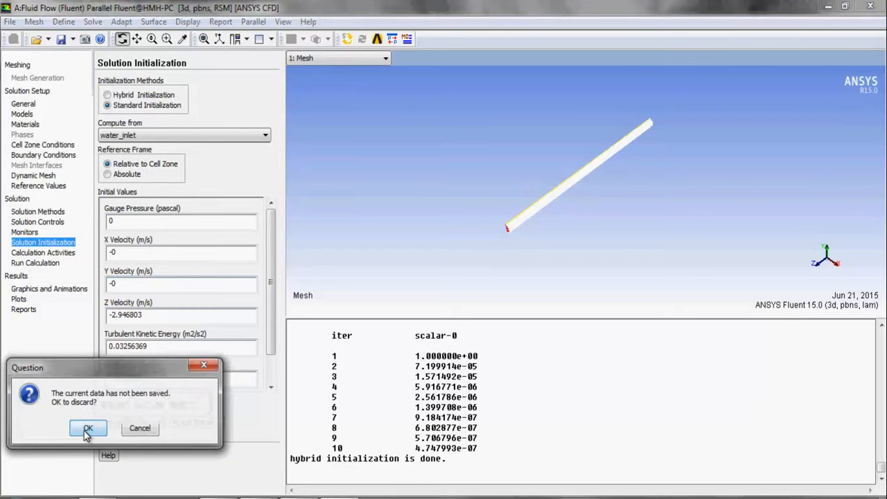
left_click(84, 430)
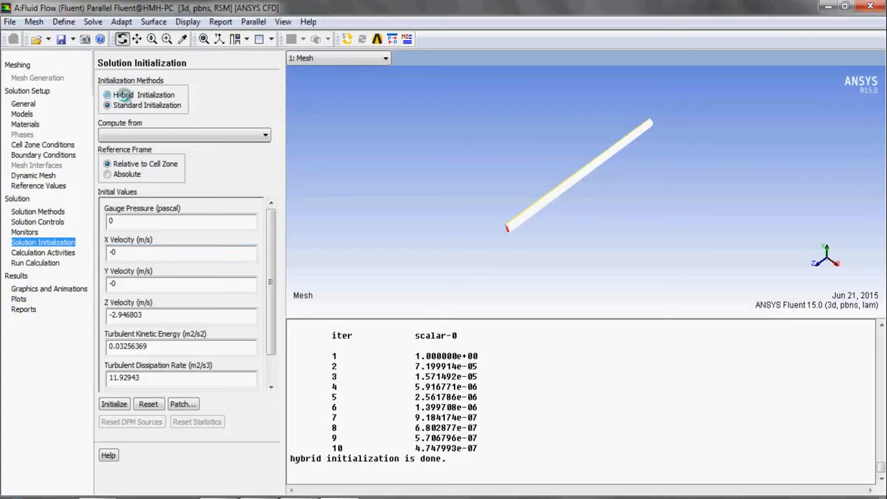
Step: Switch back to Hybrid Initialization and reinitialize the solution, discarding the unsaved data
left_click(123, 95)
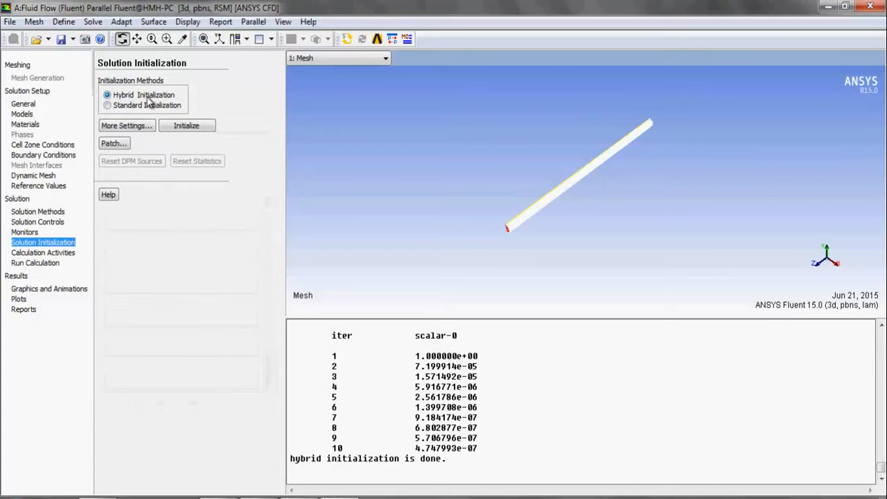
left_click(192, 128)
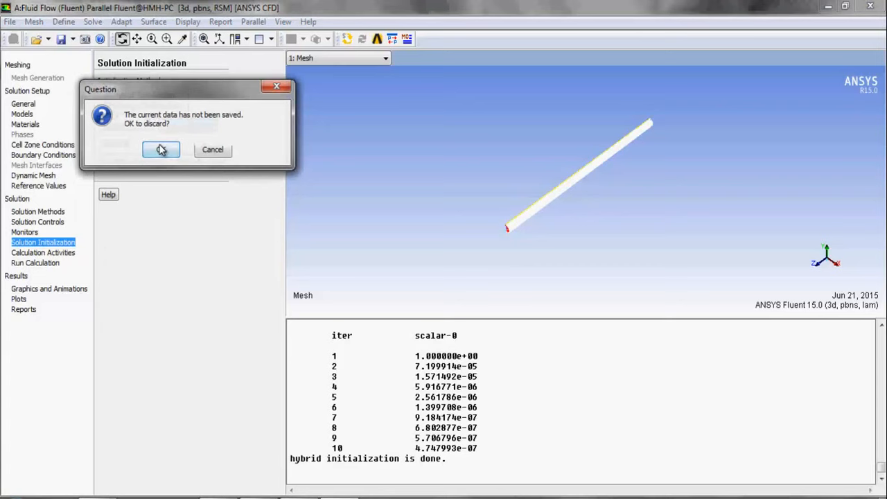
left_click(160, 147)
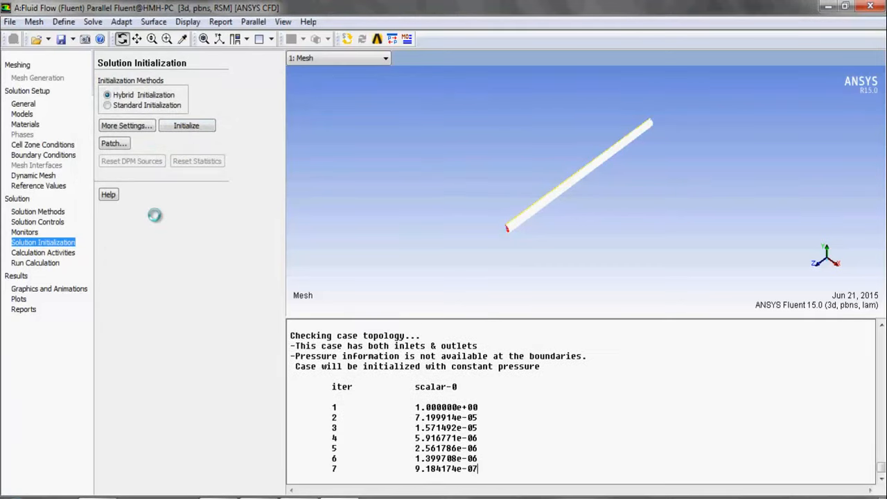
Step: Check the case set-up and set the number of iterations to 100
left_click(38, 254)
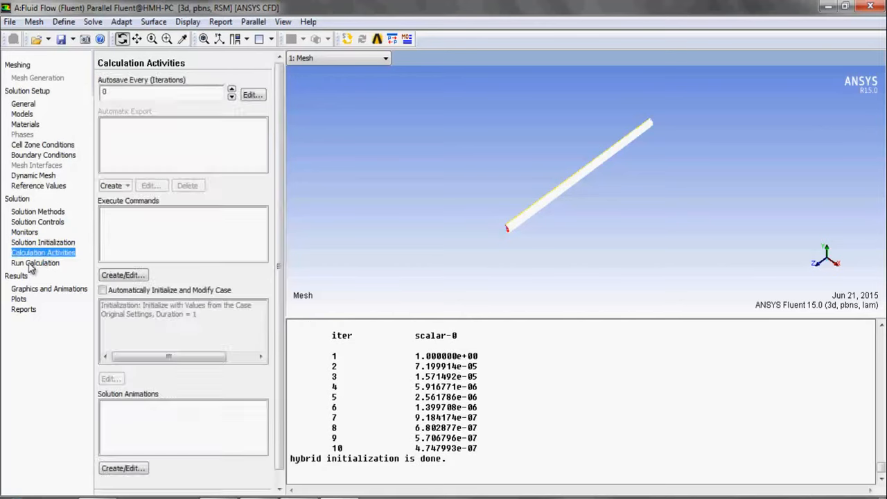
left_click(31, 264)
left_click(156, 82)
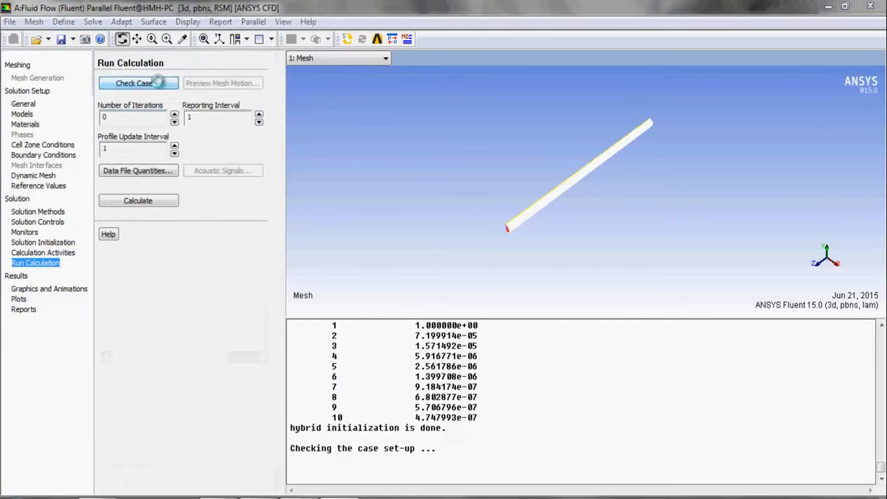
left_click(142, 104)
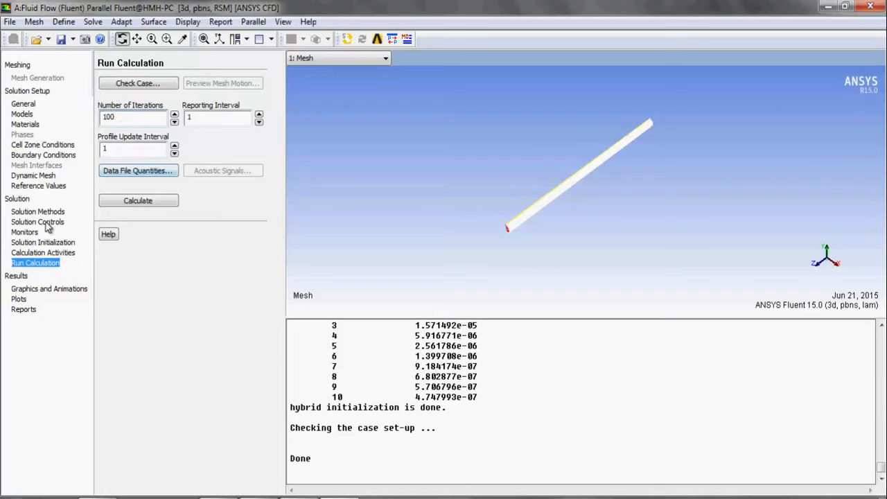
Step: Set the reference temperature to 320 K and run the calculation for 100 iterations
left_click(40, 186)
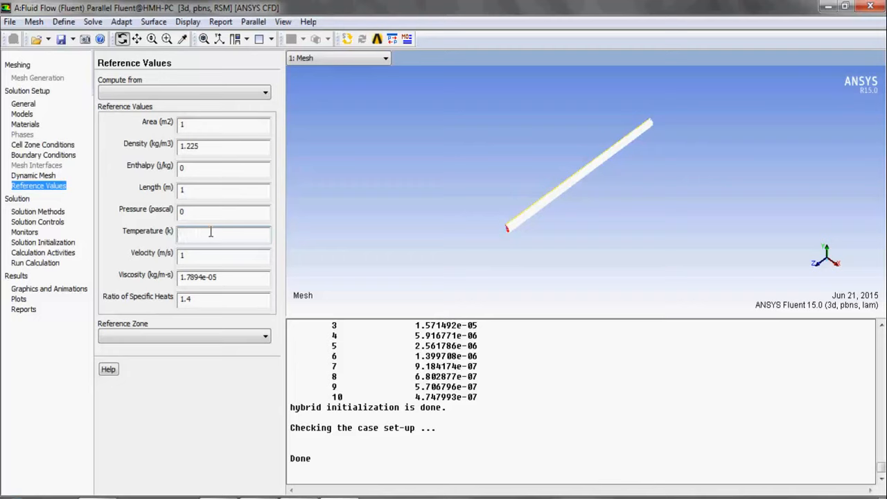
type("320")
left_click(31, 263)
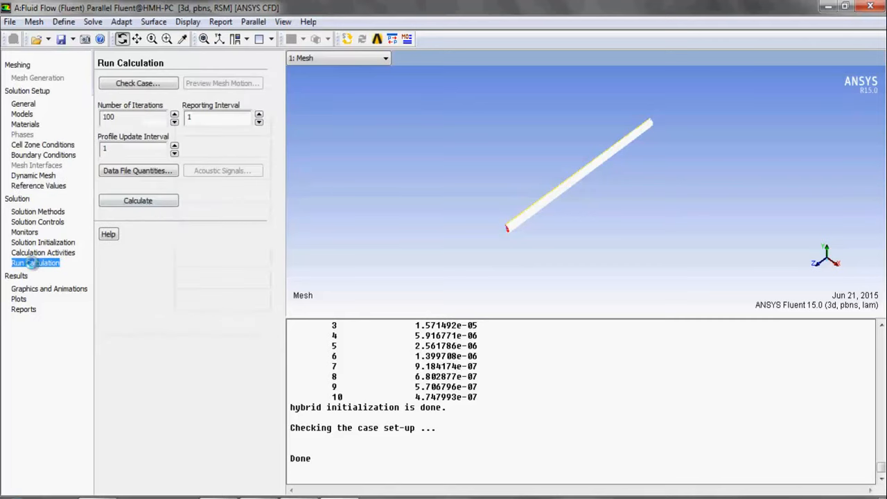
left_click(137, 202)
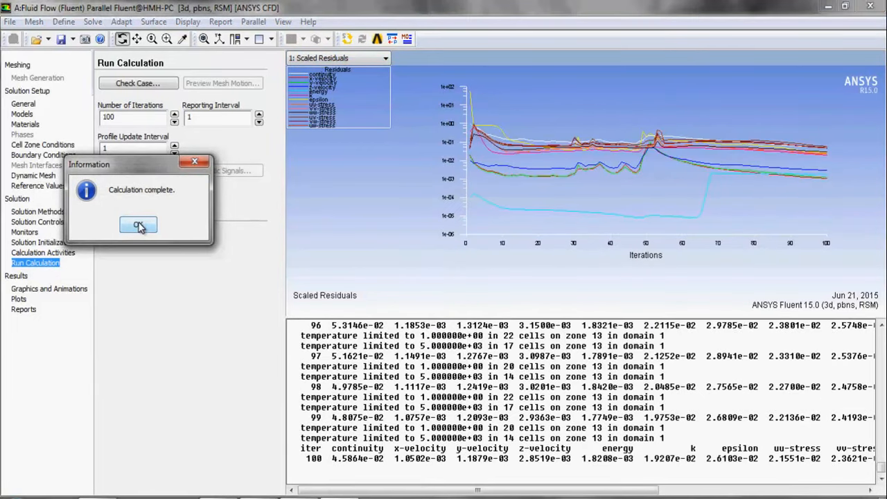
left_click(138, 225)
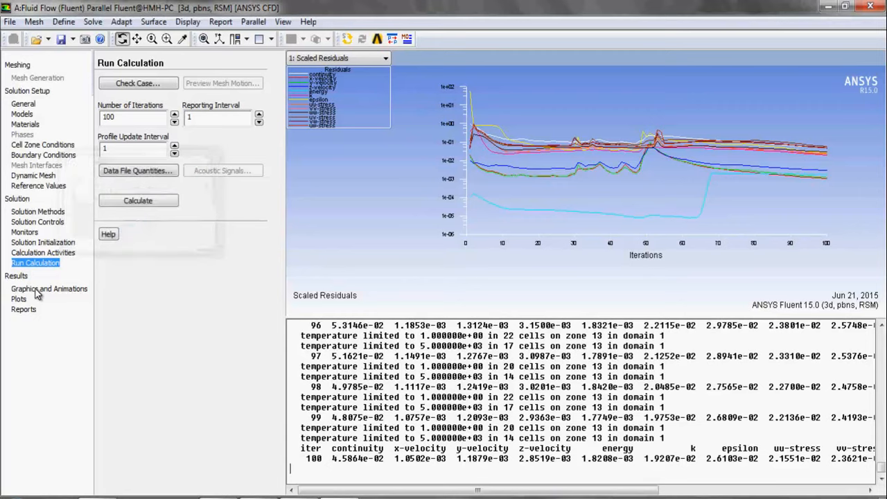
Step: Set up a Surface Integrals report for the Area-Weighted Average of the Wall Fluxes variable Wall Func. Heat Tran. Coef
left_click(25, 311)
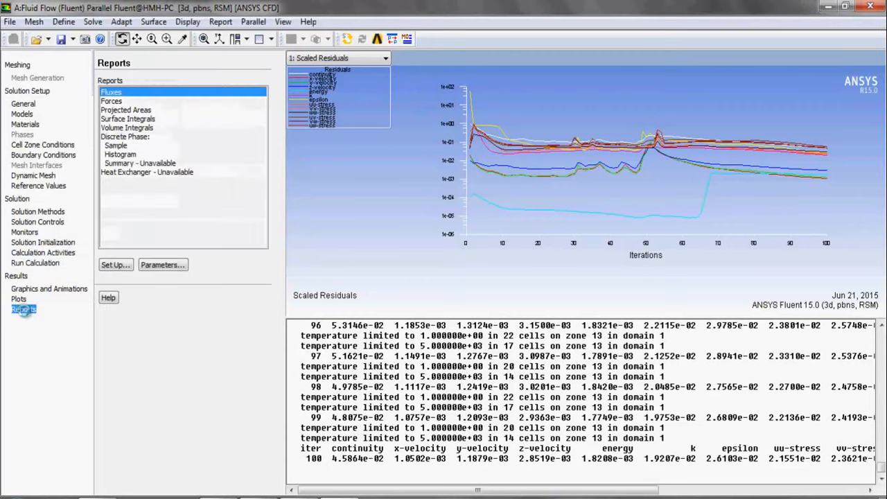
left_click(138, 119)
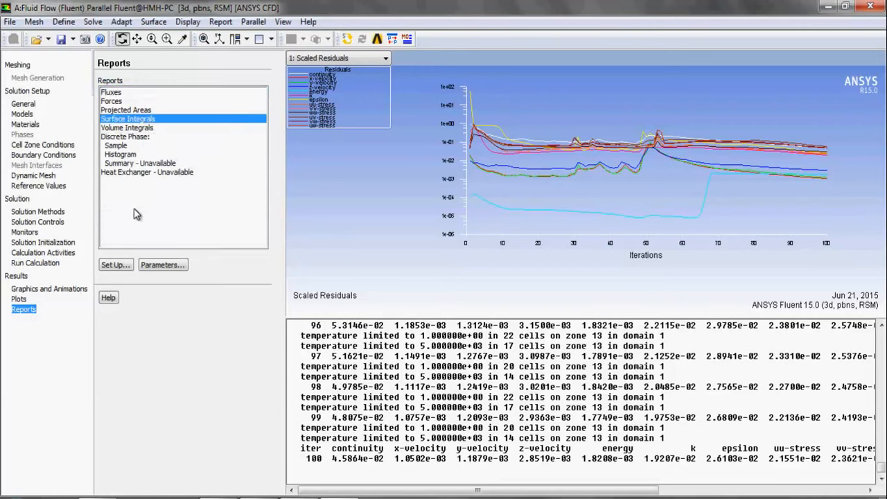
left_click(115, 265)
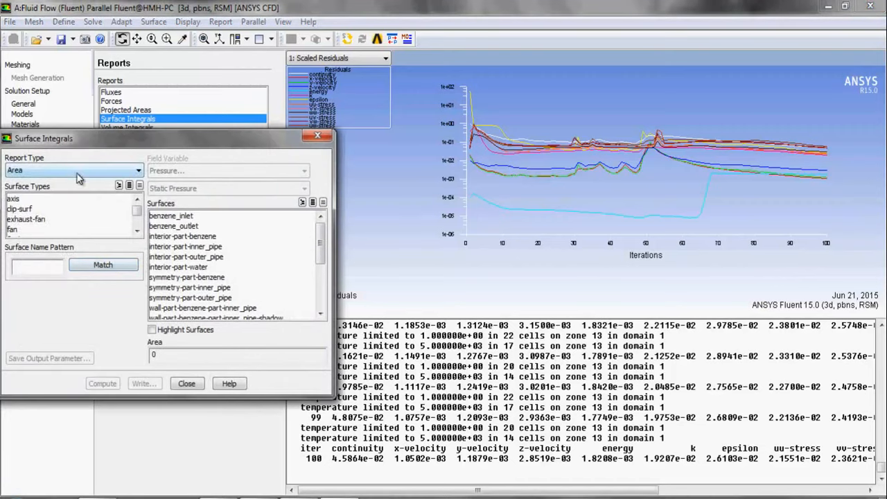
left_click(79, 170)
left_click(64, 193)
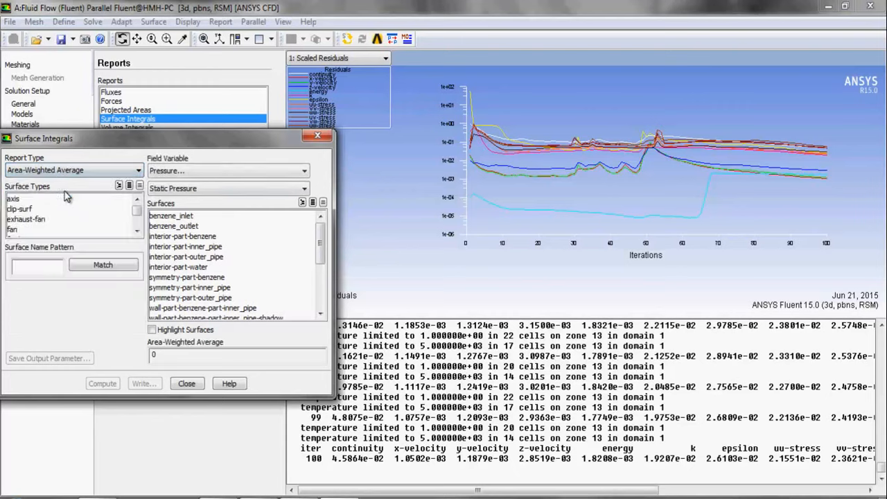
left_click(199, 174)
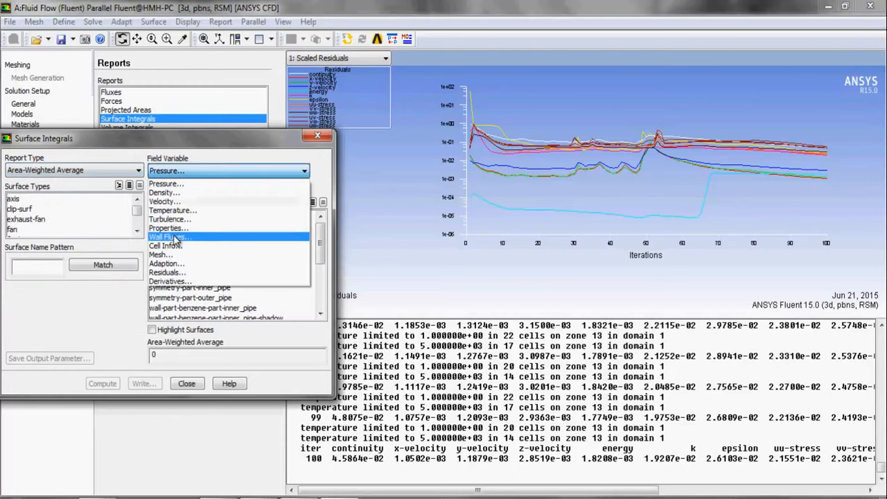
left_click(174, 236)
left_click(217, 194)
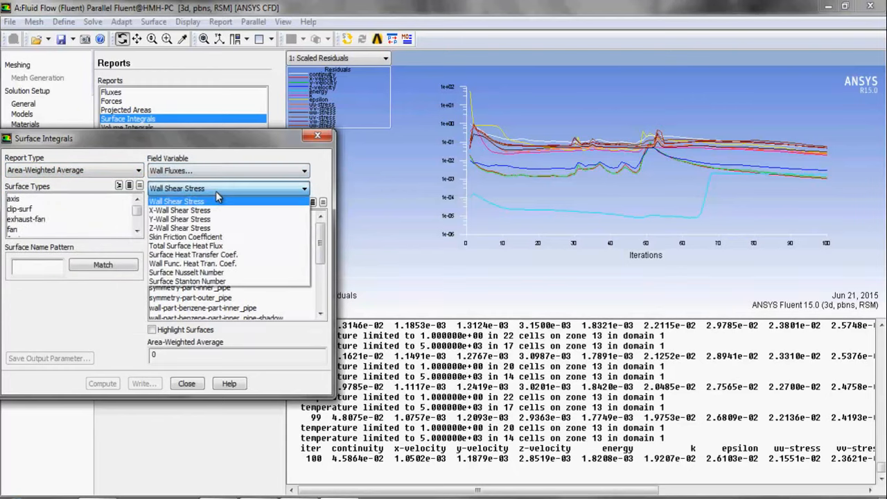
left_click(185, 263)
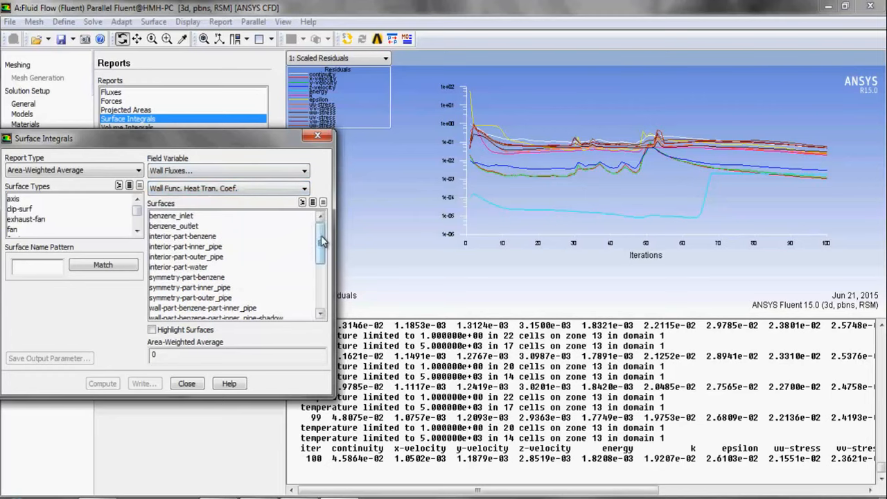
Step: Compute the report on the wall-part-inner_pipe-part-water surface only
left_click_drag(321, 241, 321, 280)
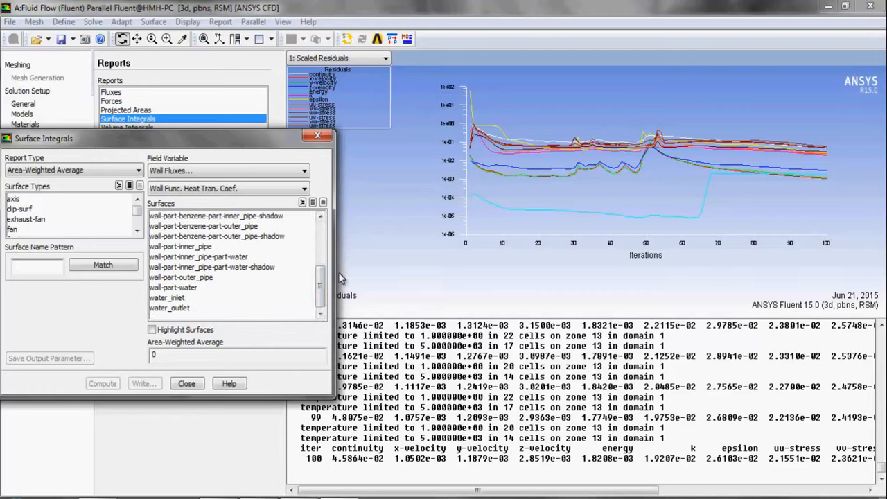
mouse_move(322, 291)
left_mouse_down()
mouse_move(324, 277)
mouse_move(324, 292)
left_mouse_up()
left_click(173, 286)
left_click(200, 258)
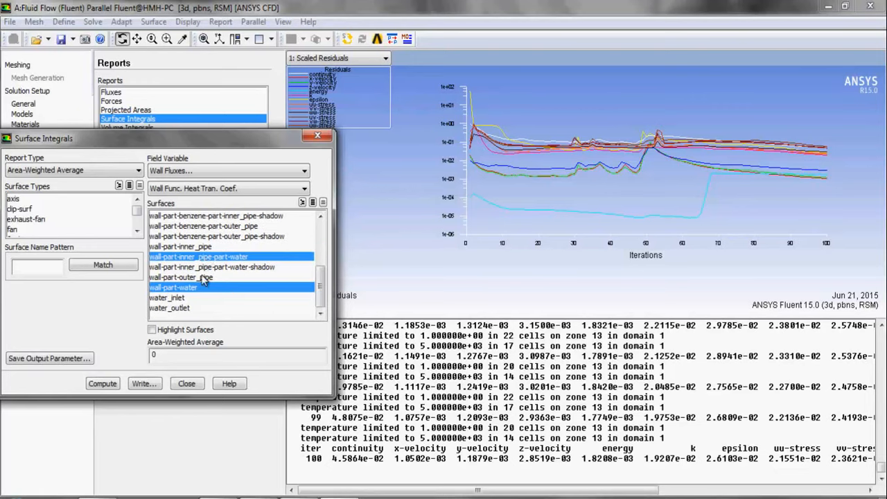
left_click(202, 287)
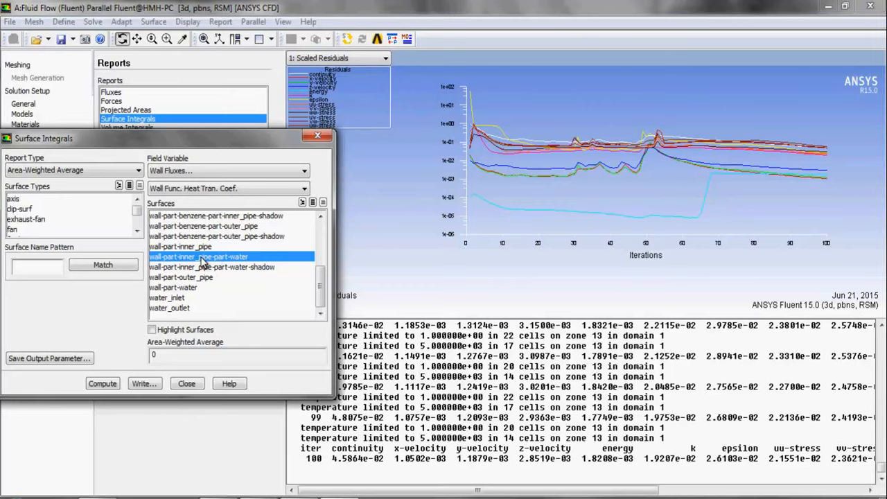
left_click(101, 385)
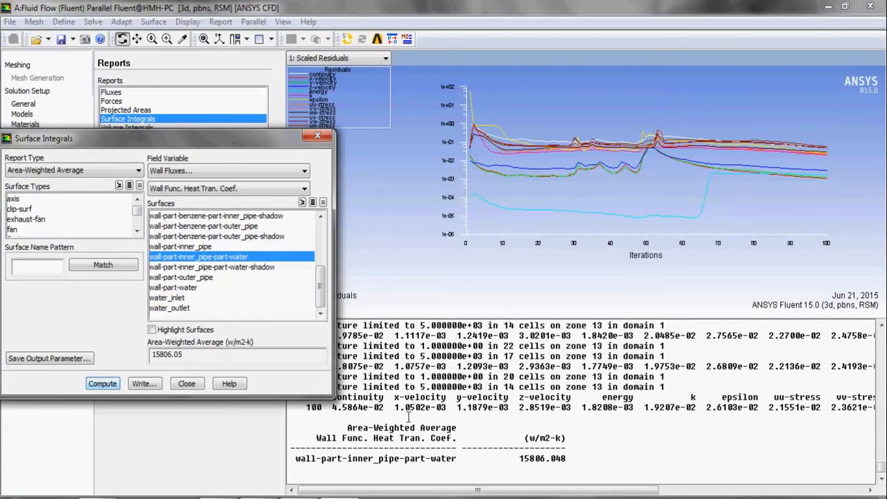
Step: Save the report as a new output parameter named "h value for water" and close the Surface Integrals report
left_click(45, 359)
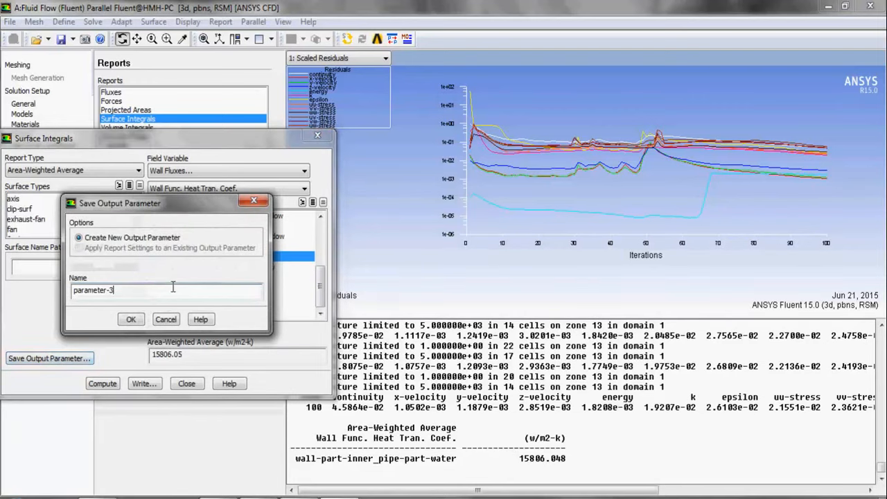
key("BackSpace")
key("BackSpace")
key("BackSpace")
key("BackSpace")
key("BackSpace")
key("BackSpace")
key("BackSpace")
key("BackSpace")
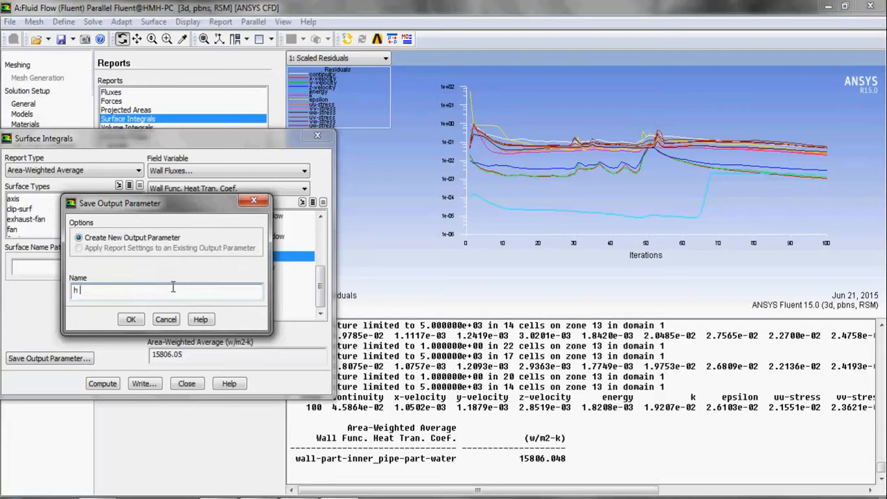
key("BackSpace")
key("BackSpace")
left_click(131, 319)
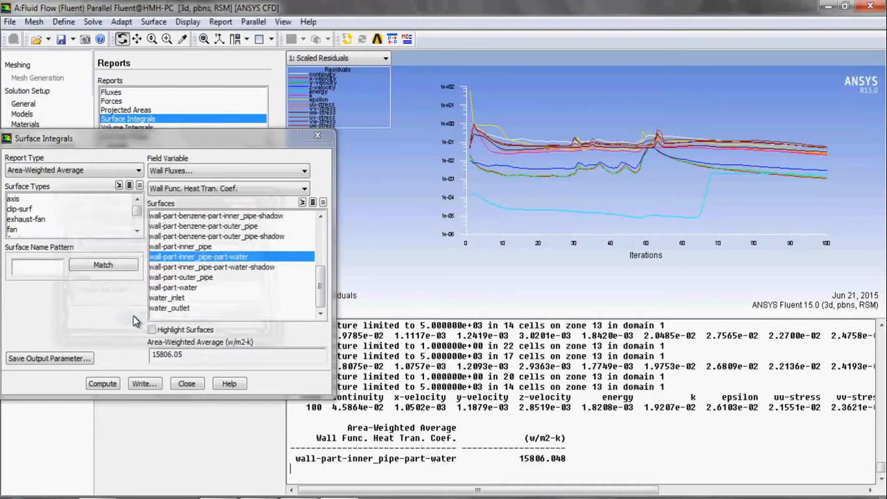
left_click(185, 383)
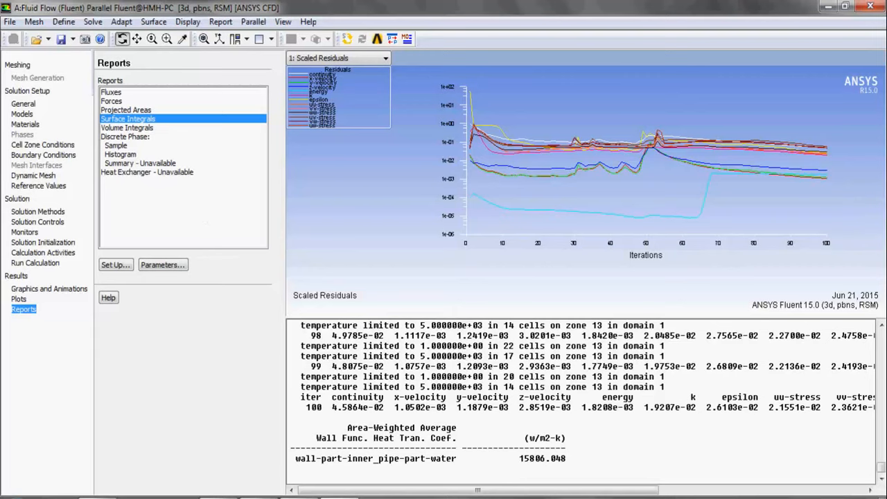
Step: Close Fluent, using the settings and mesh changes for current and future calculations
left_click(870, 6)
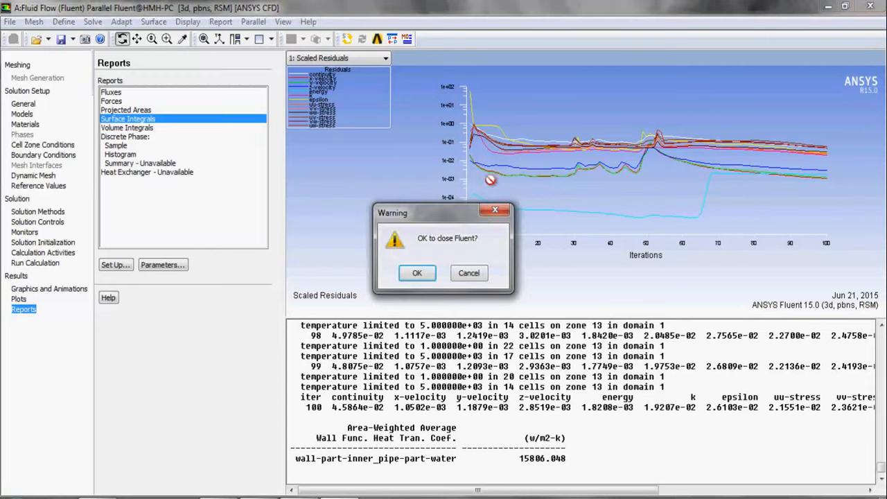
left_click(419, 273)
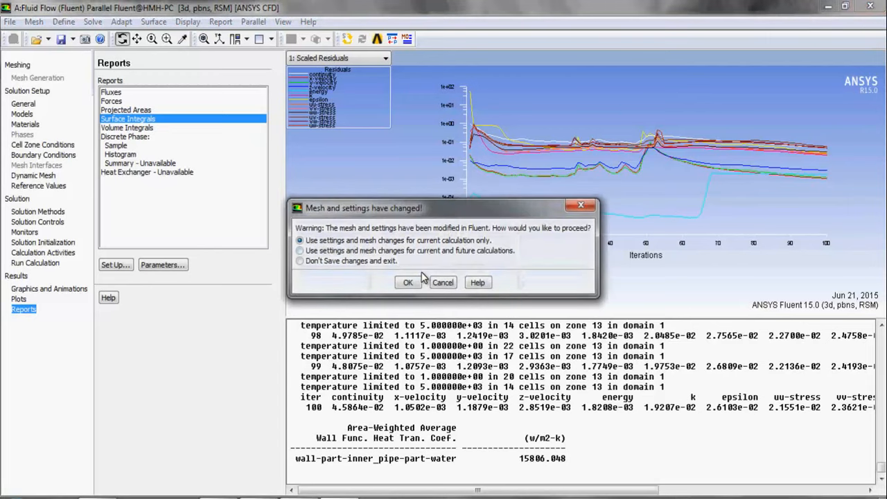
left_click(374, 251)
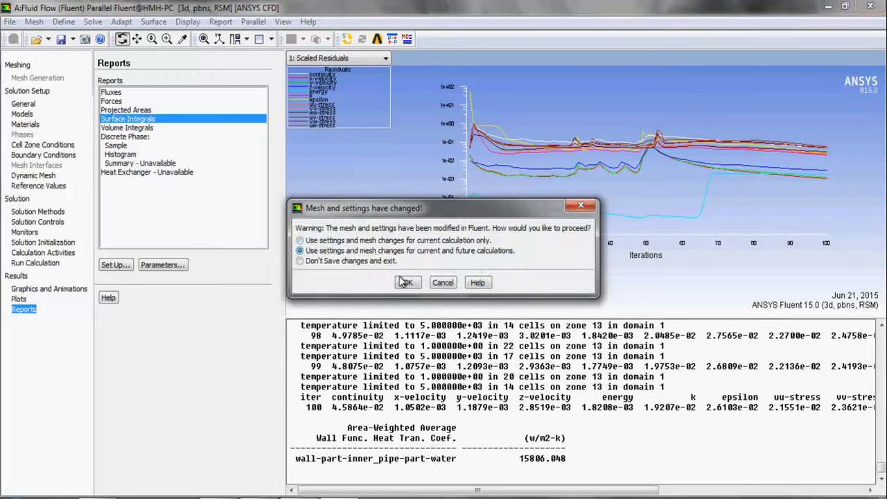
left_click(408, 283)
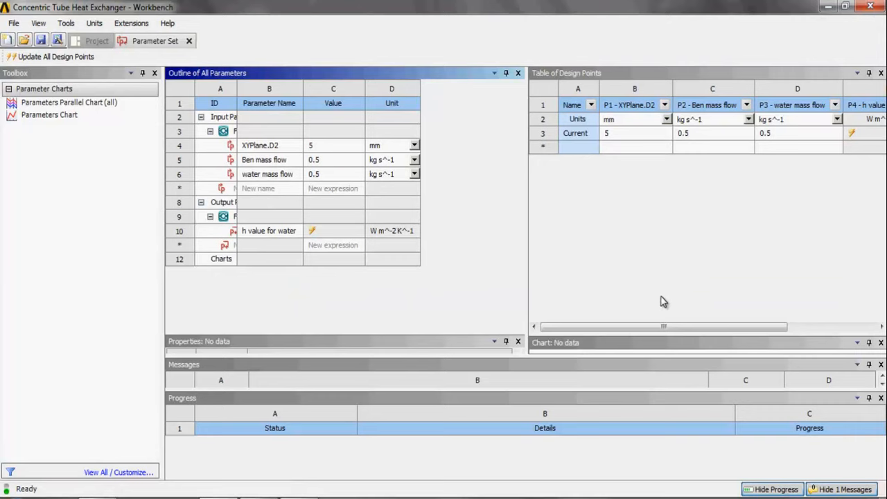
Step: In the current Workbench design point, set the Ben mass flow to 0.05 kg/s and change the water mass flow
mouse_move(641, 327)
left_mouse_down()
mouse_move(703, 307)
mouse_move(643, 310)
left_mouse_up()
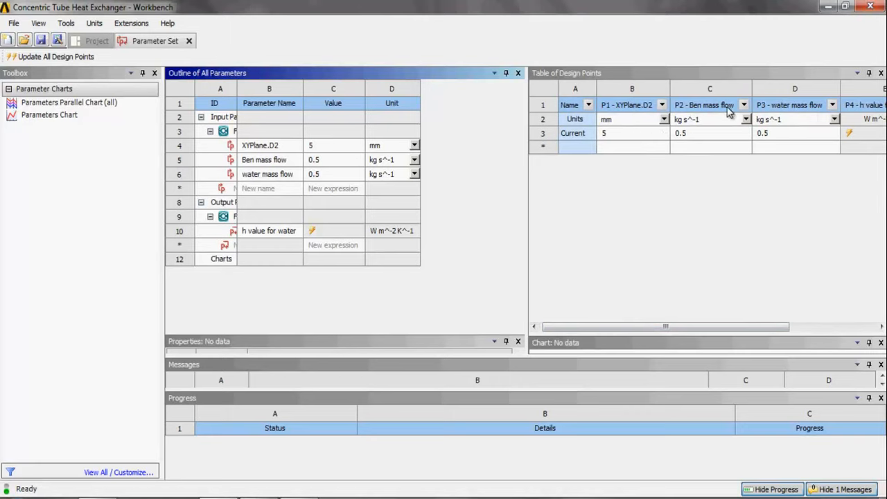
left_click(699, 136)
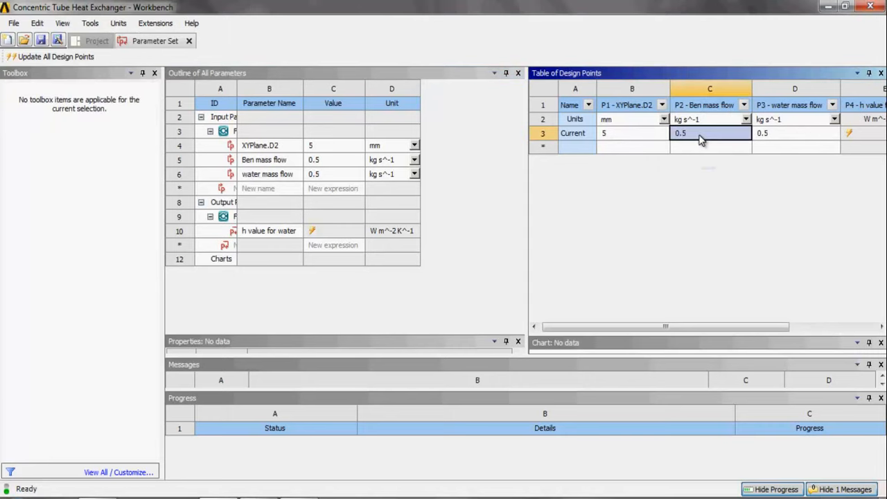
left_click(701, 139)
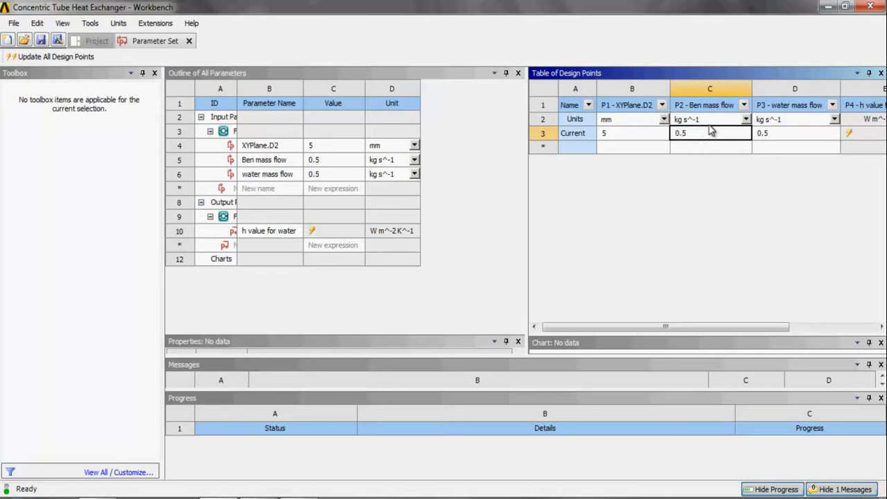
type("0")
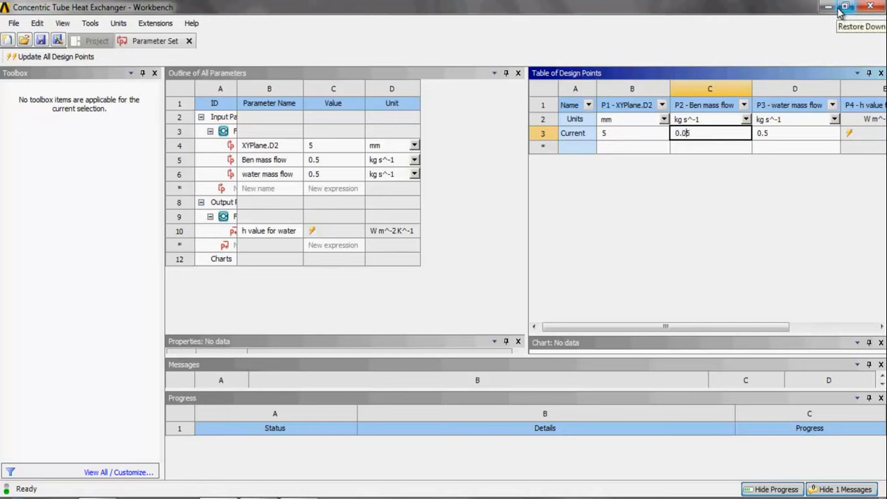
left_click(769, 137)
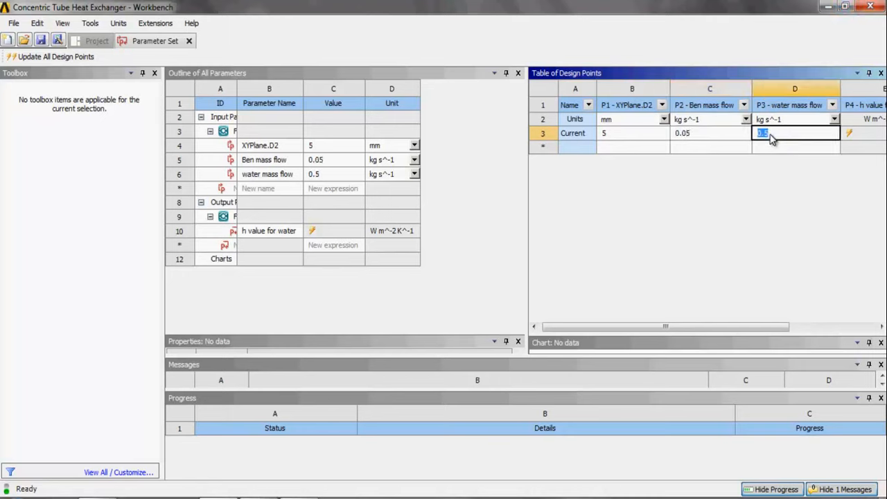
type("0")
Step: Update the Setup component of the Fluid Flow (Fluent) system in the project schematic and open it in Fluent
left_click(97, 41)
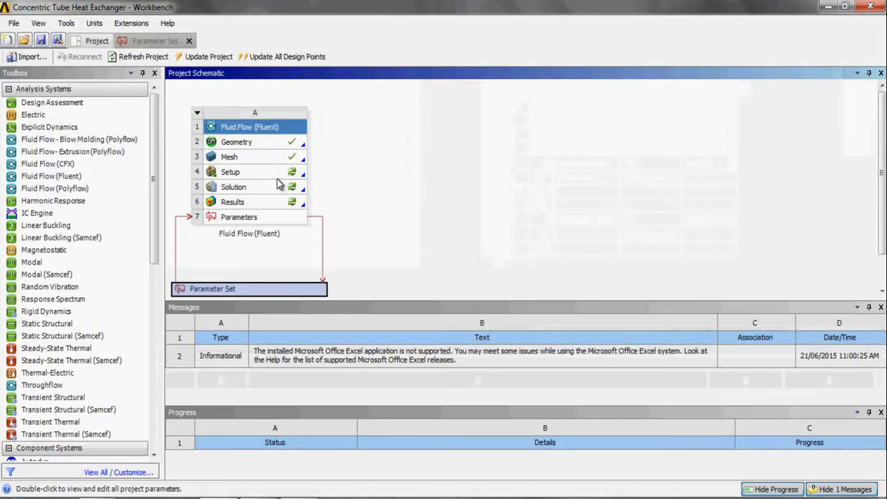
right_click(275, 177)
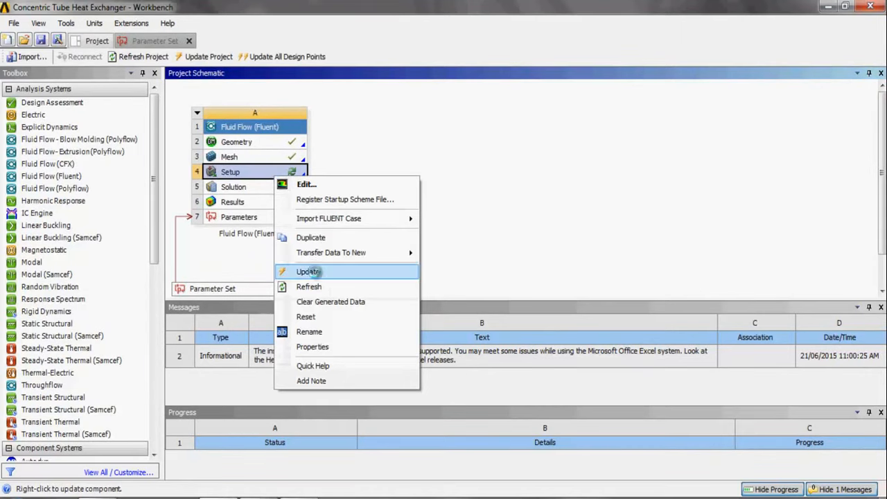
left_click(309, 272)
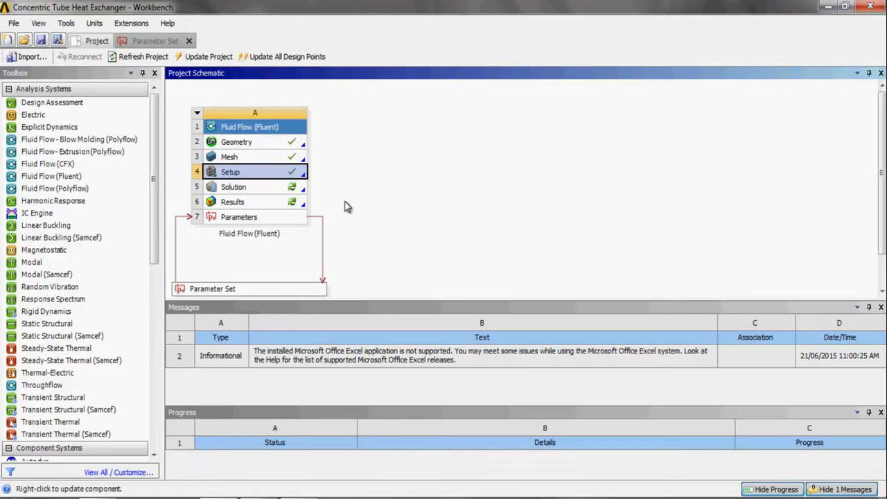
double_click(291, 173)
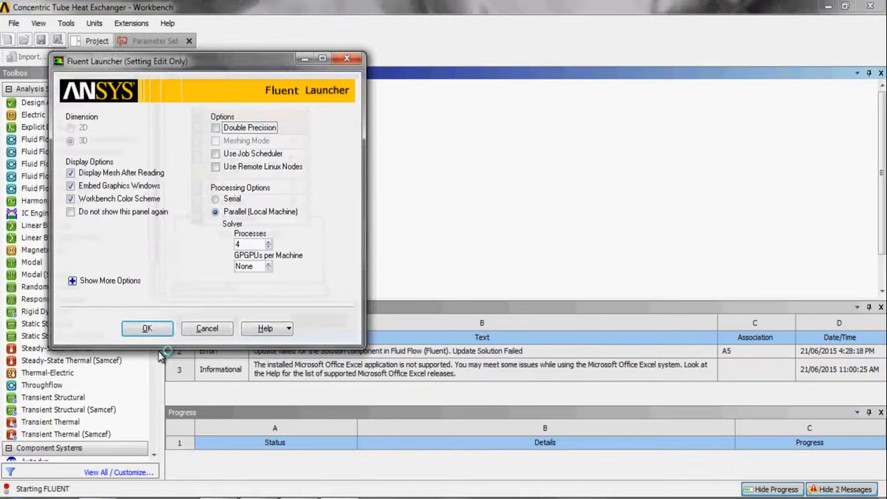
left_click(143, 329)
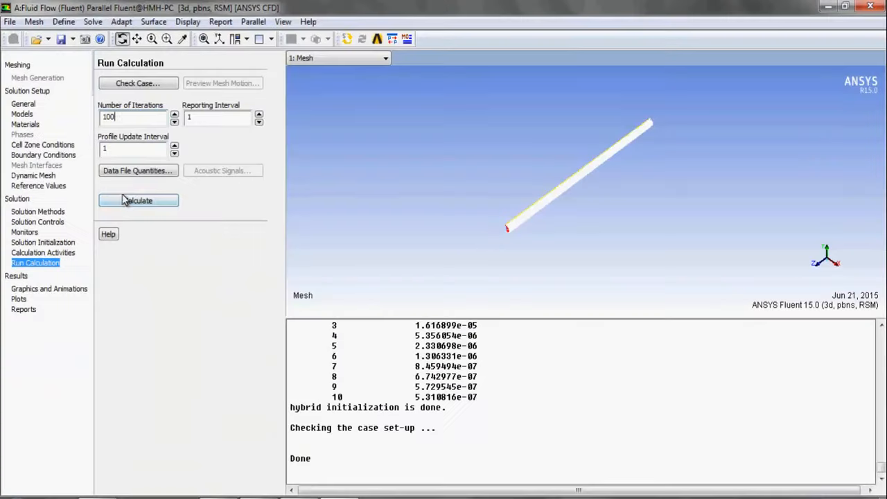
Step: Run the calculation for 100 iterations and close Fluent once the solution has been computed
left_click(125, 202)
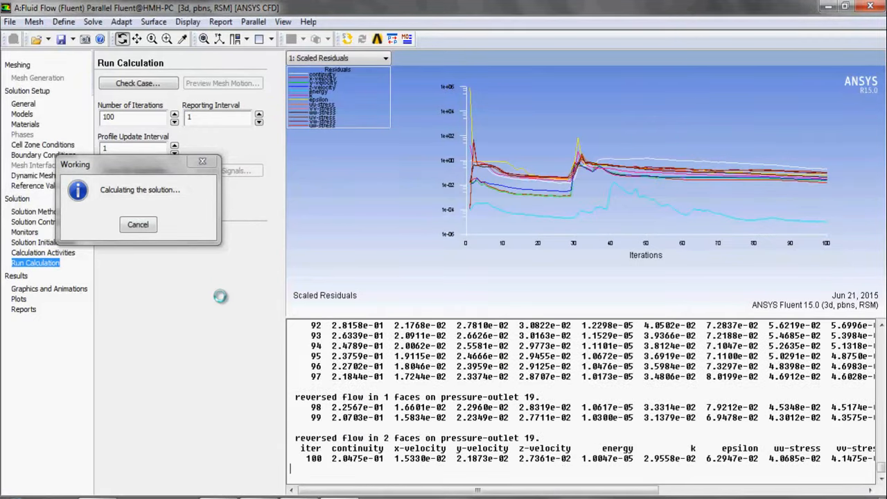
left_click(139, 225)
left_click(876, 6)
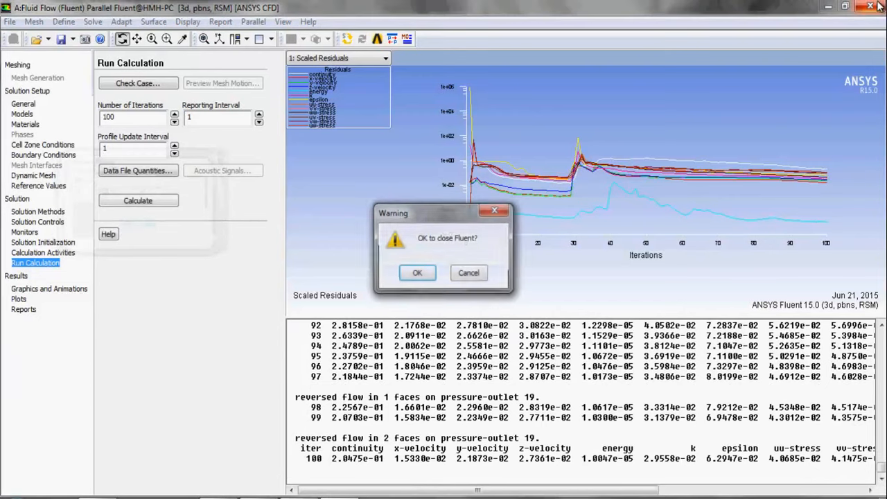
left_click(417, 274)
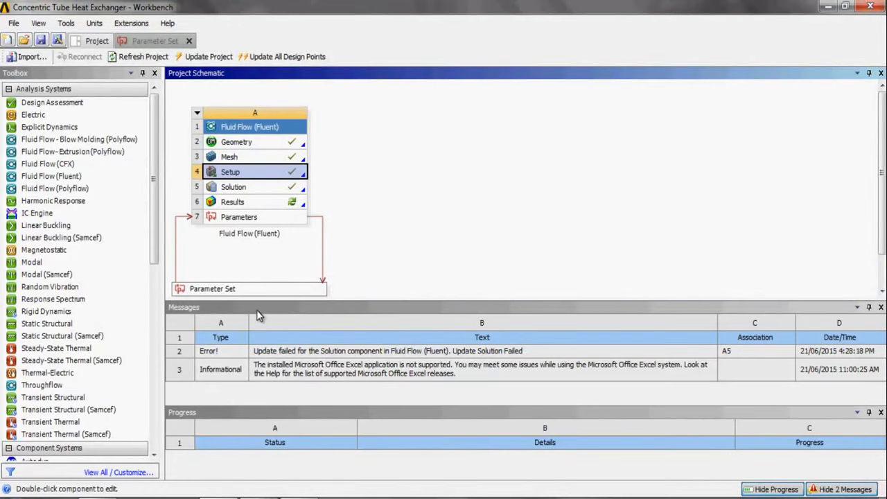
Step: Check the water h value in the Parameter Set's design point table, and open the Results component of the Fluid Flow system in CFD-Post
double_click(252, 290)
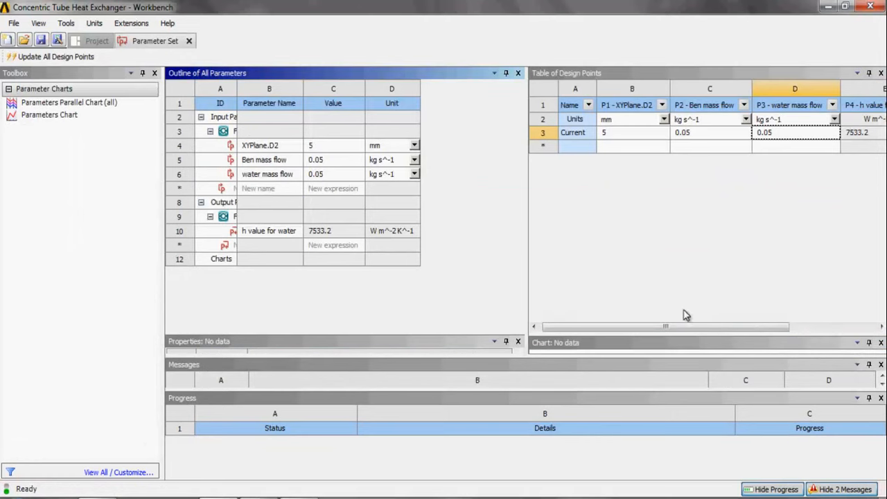
left_click_drag(679, 329, 813, 334)
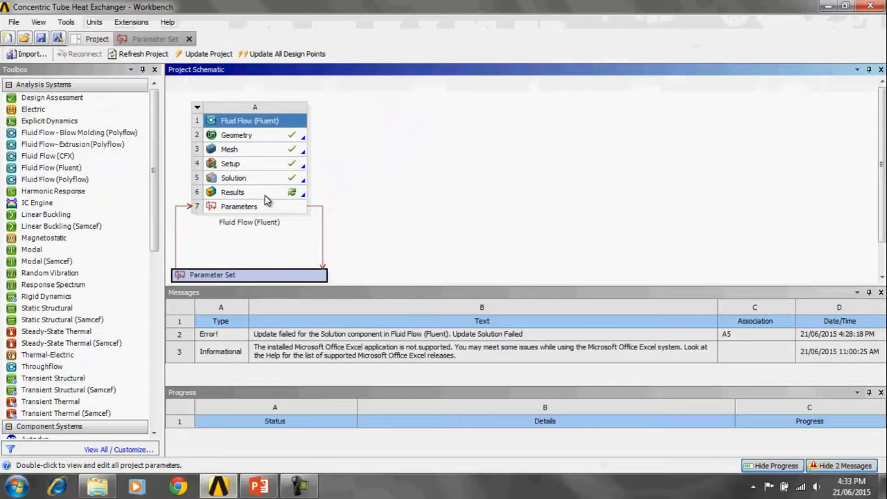
left_click(265, 196)
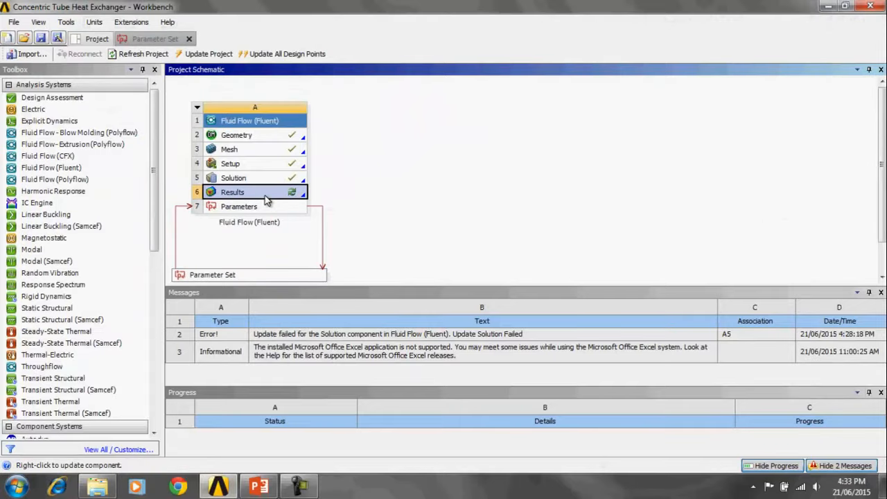
right_click(266, 199)
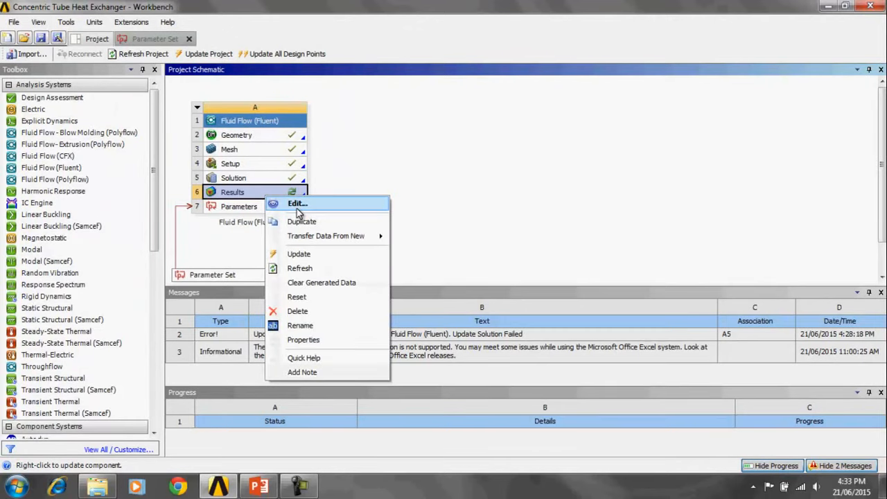
left_click(296, 204)
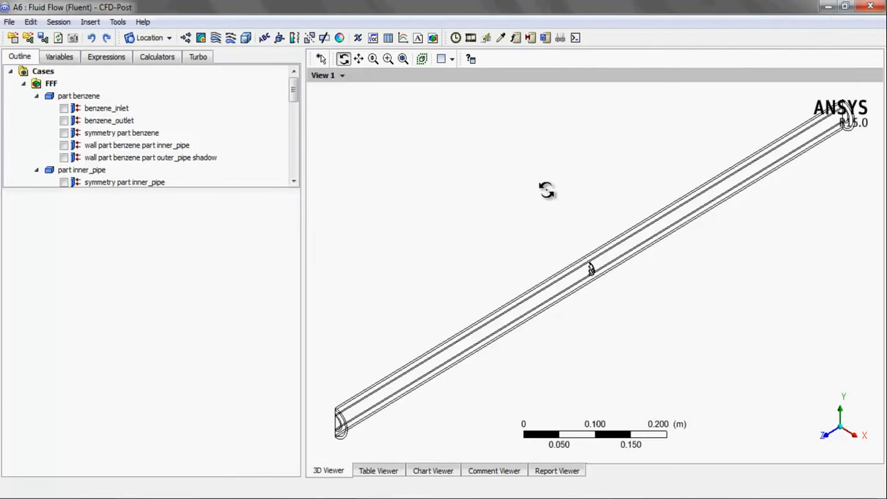
Step: Insert a new plane location using the XY Plane method across All Domains
left_click(147, 40)
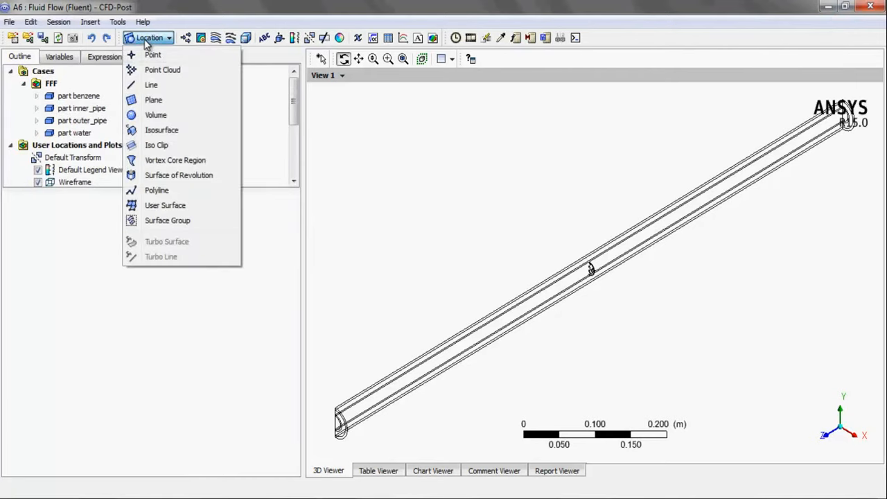
left_click(158, 101)
left_click(189, 155)
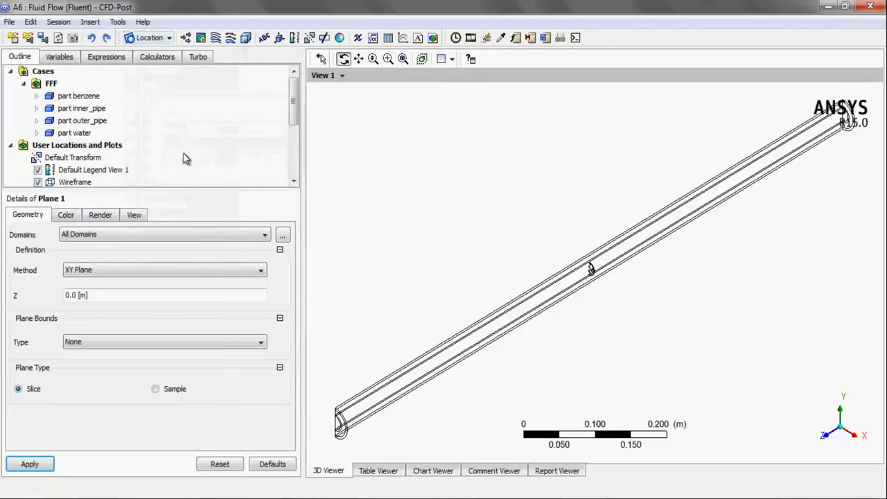
left_click(104, 236)
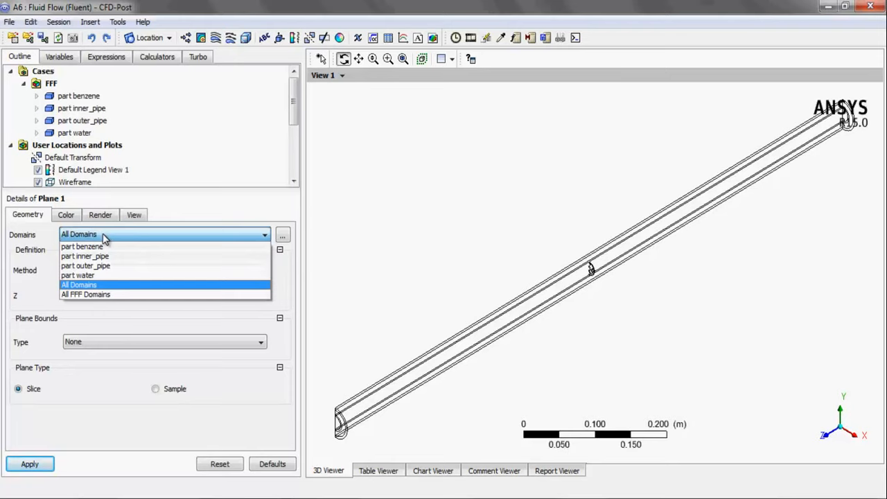
left_click(88, 234)
Step: Colour Plane 1 by the Temperature variable and apply it
left_click(66, 215)
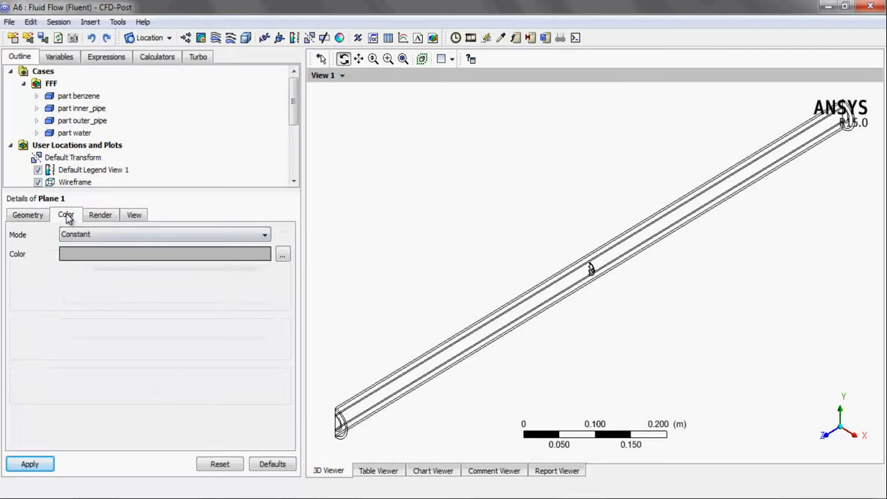
left_click(100, 235)
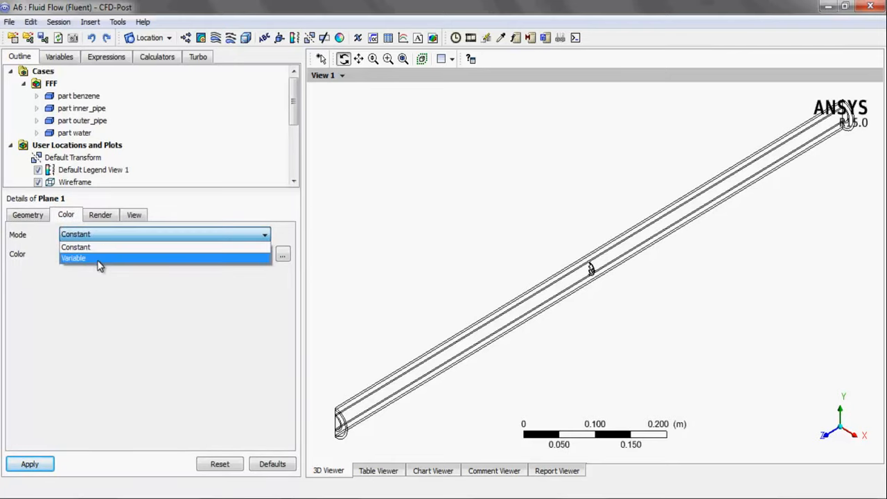
left_click(99, 259)
left_click(100, 257)
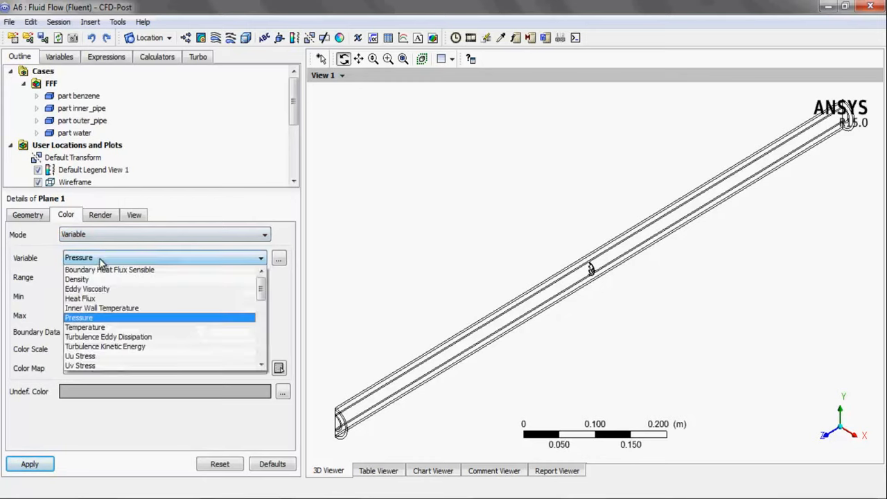
left_click(104, 327)
left_click(30, 464)
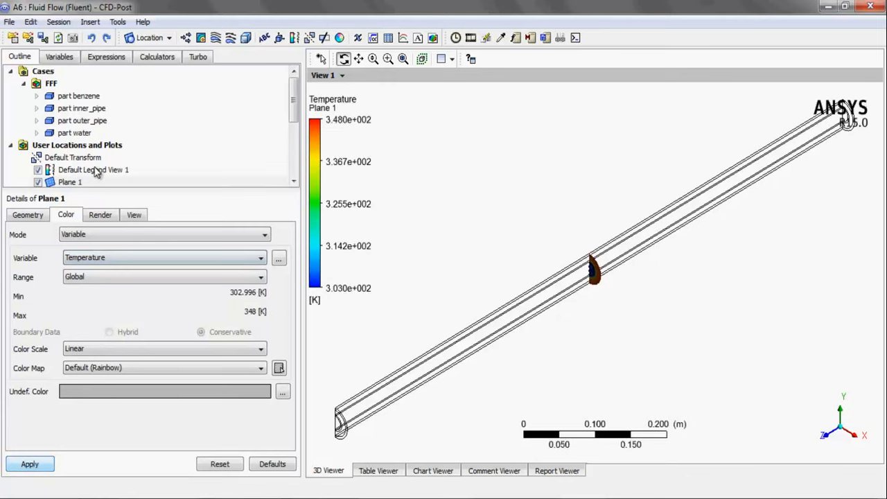
Step: Redefine Plane 1 with the YZ Plane method and inspect the temperature distribution along the exchanger's length
left_click(31, 216)
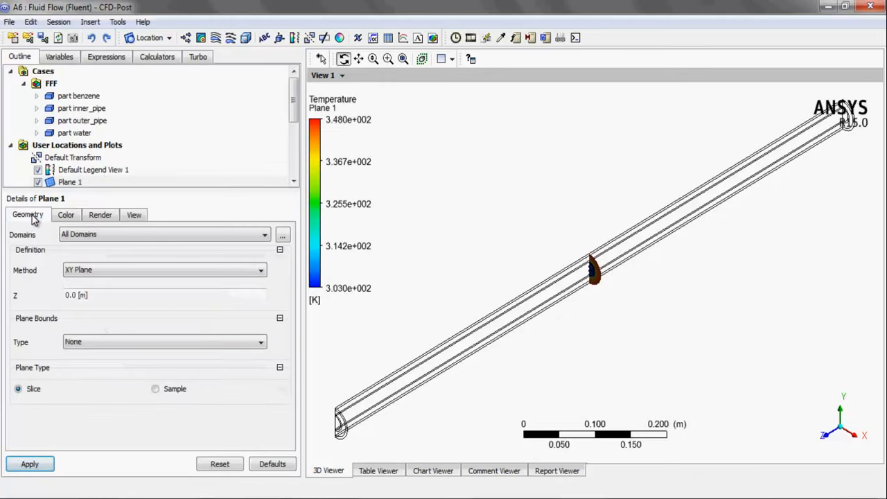
left_click(120, 272)
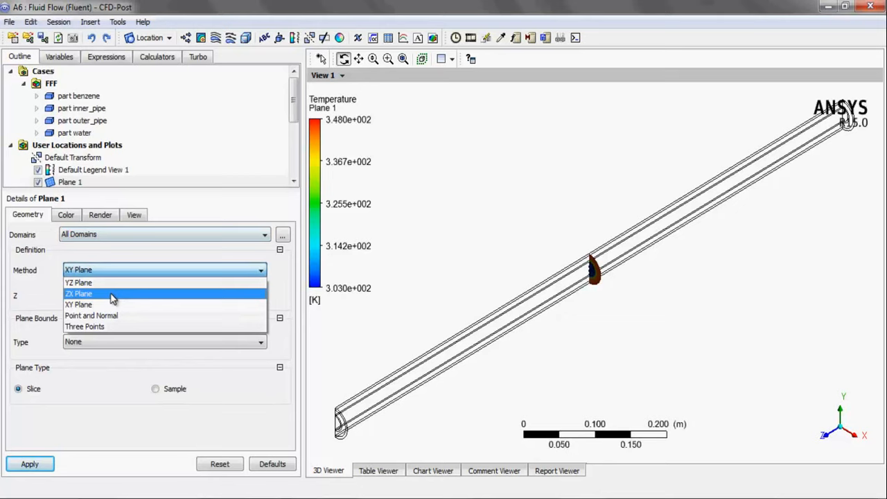
left_click(109, 287)
left_click(40, 465)
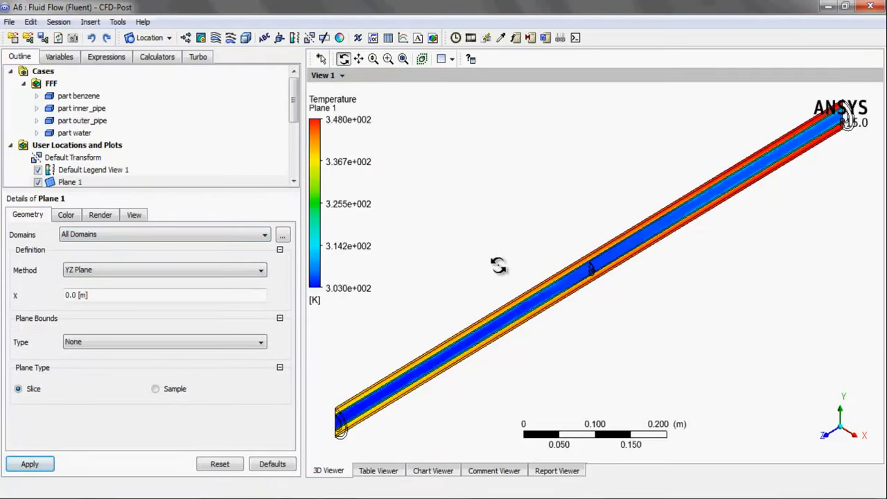
left_click_drag(478, 250, 575, 225)
scroll(577, 221, "up", 3)
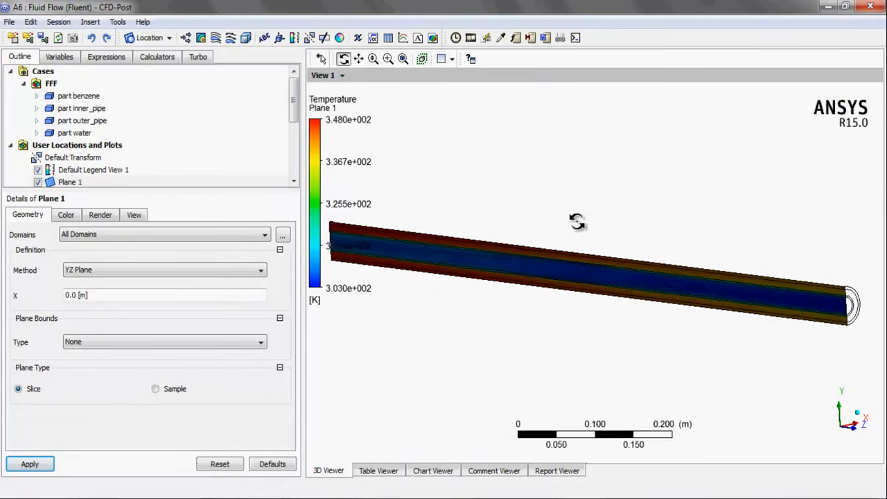
mouse_move(859, 415)
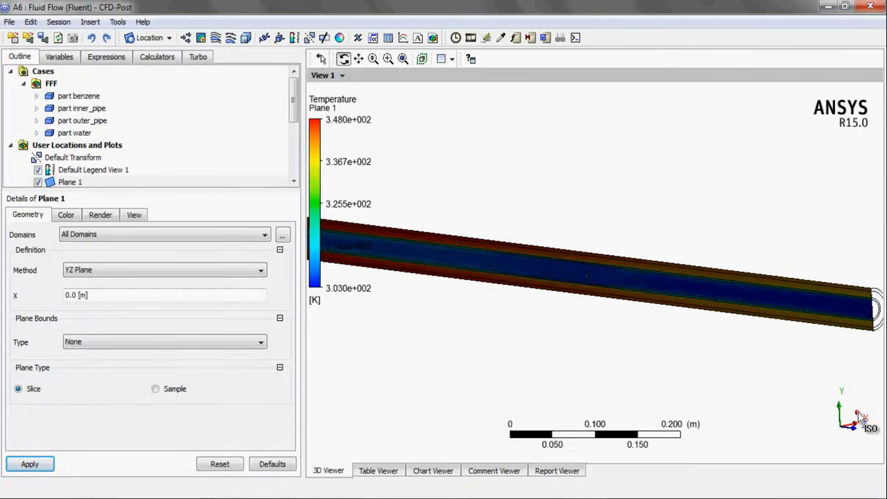
left_click(860, 417)
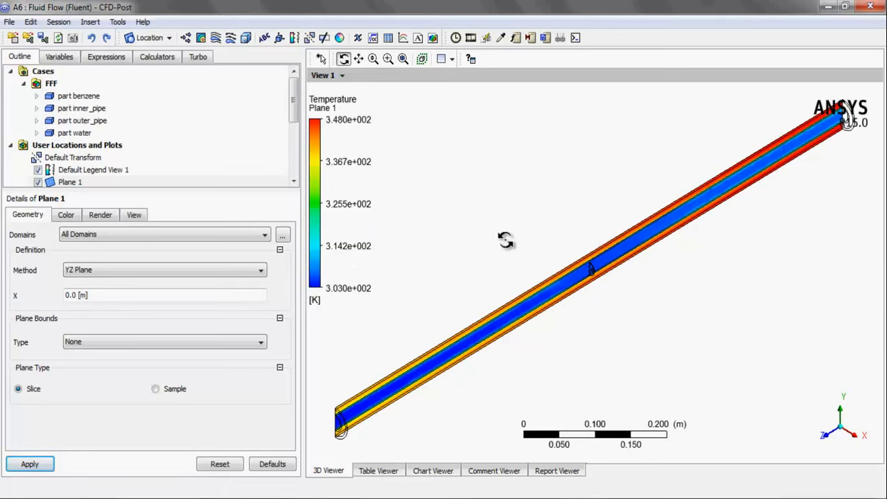
left_click_drag(472, 282, 495, 259)
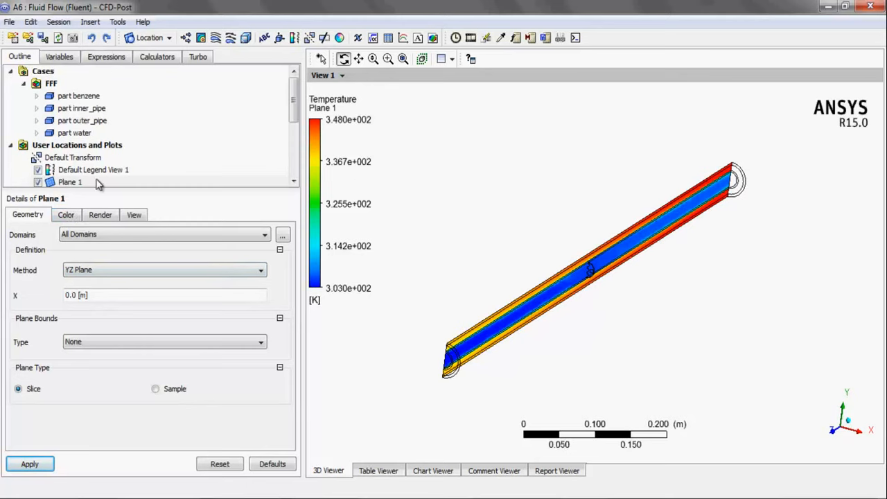
Step: Set the default legend's number format to Fixed with a precision of 1 and apply it
left_click(90, 173)
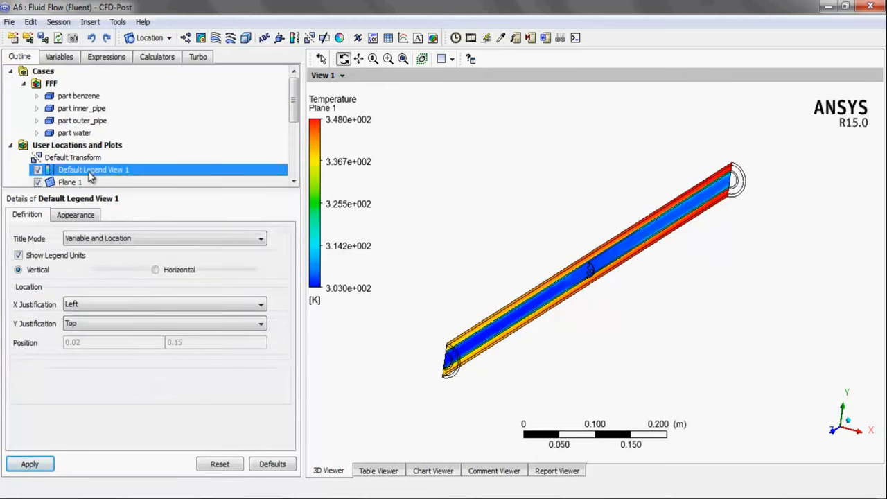
left_click(76, 217)
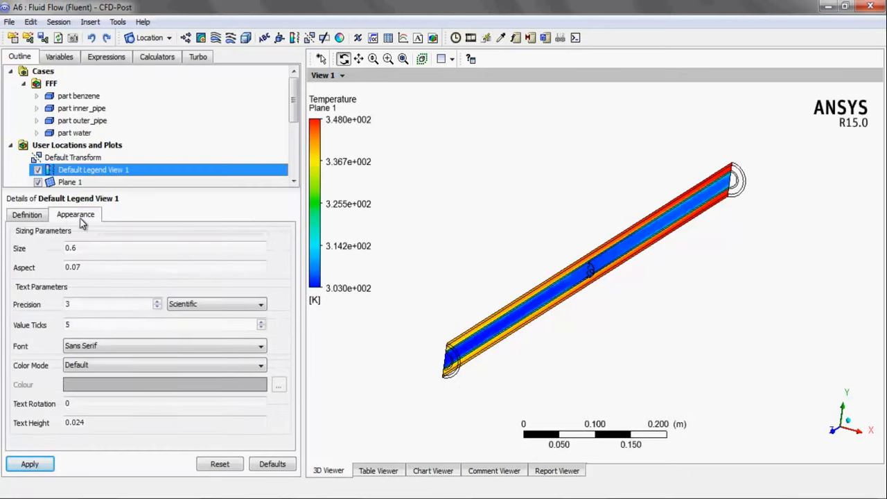
left_click(211, 305)
left_click(206, 316)
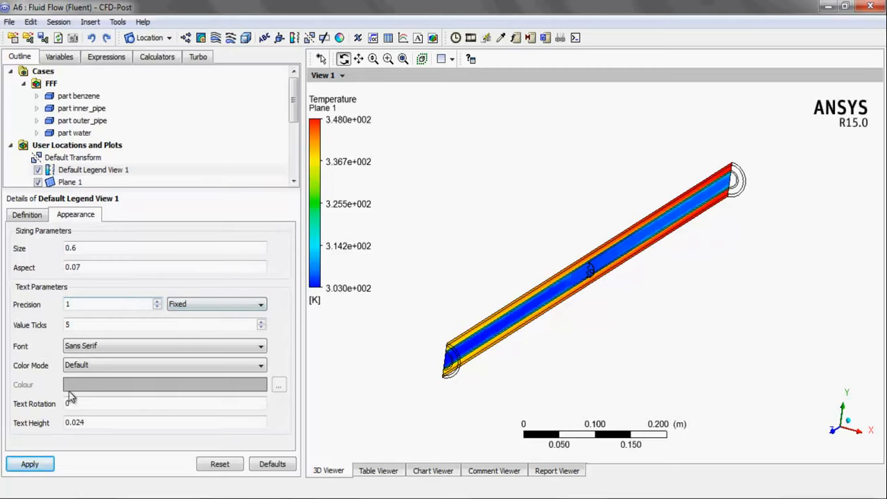
left_click(37, 465)
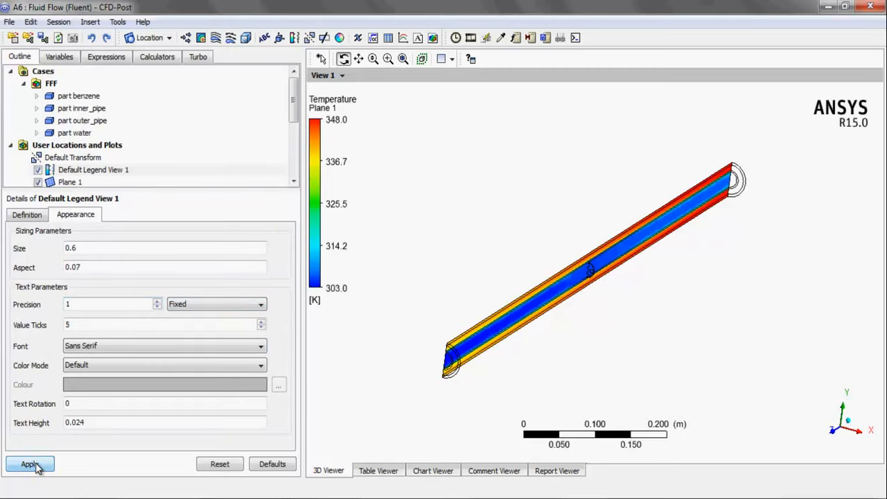
Step: Set the legend font to Serif, size to 0.634, aspect to 0.0844 and text height to 0.03255, and apply the changes
left_click(113, 353)
left_click(115, 368)
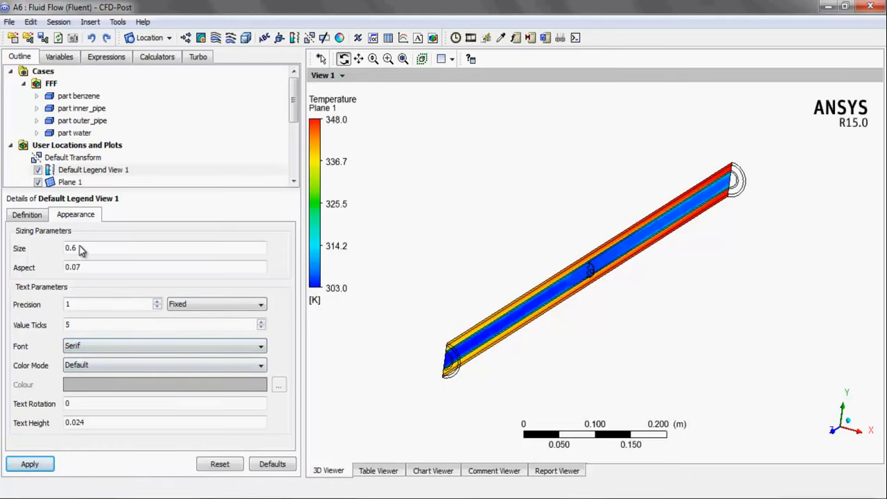
double_click(80, 427)
left_click_drag(108, 432, 124, 430)
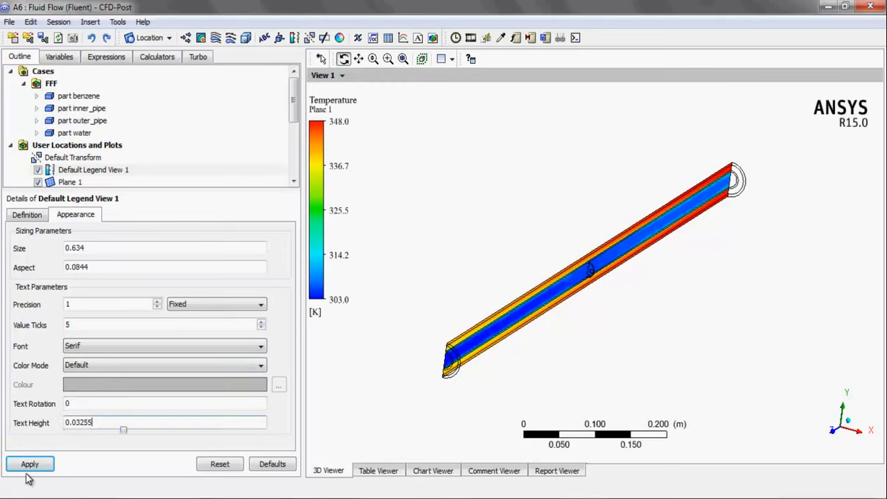
left_click(34, 466)
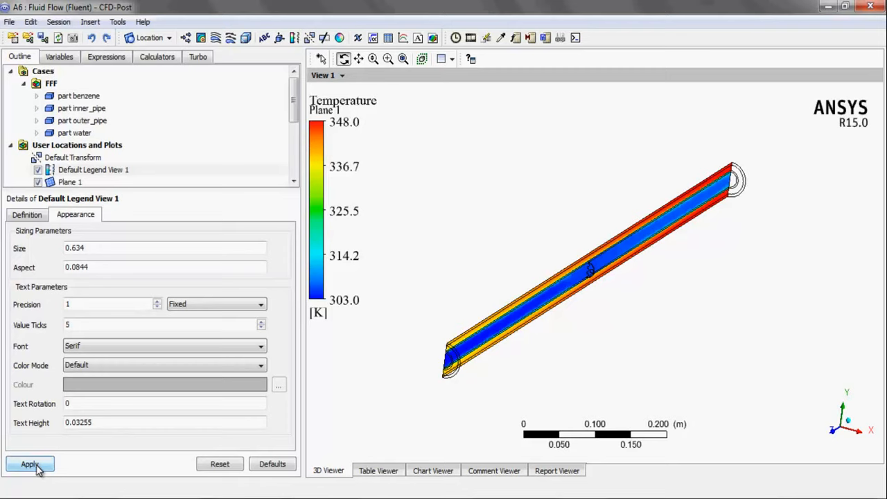
Step: Set the legend's text rotation to 13.32 and apply it
left_click(91, 404)
left_click_drag(166, 413, 180, 413)
left_click(39, 466)
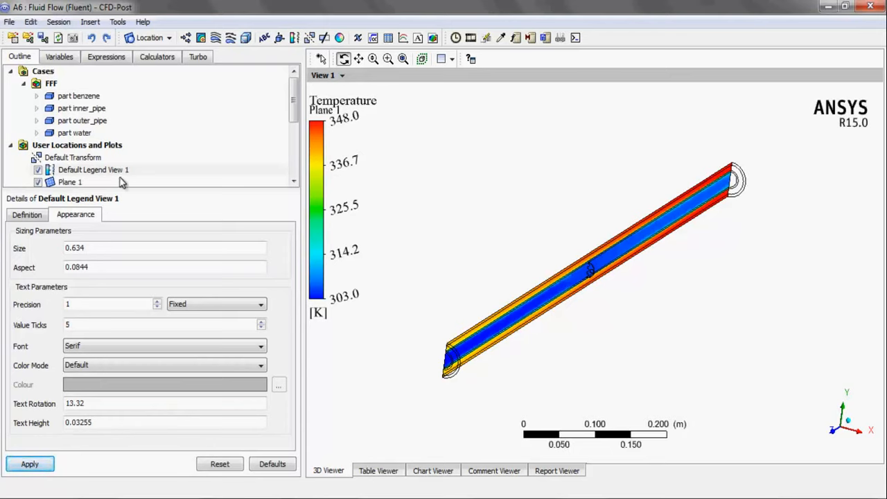
Step: Change the colour variable of Plane 1 to Pressure and apply it
left_click(72, 183)
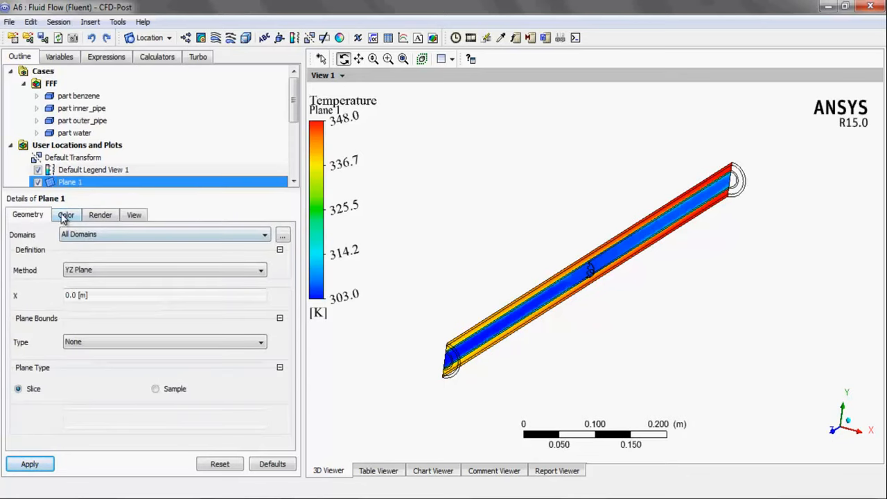
left_click(65, 216)
left_click(119, 261)
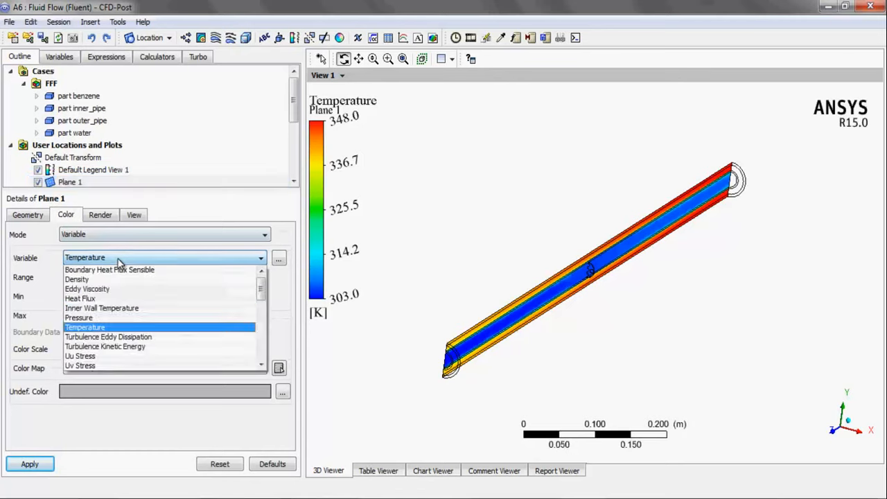
left_click(108, 318)
left_click(30, 463)
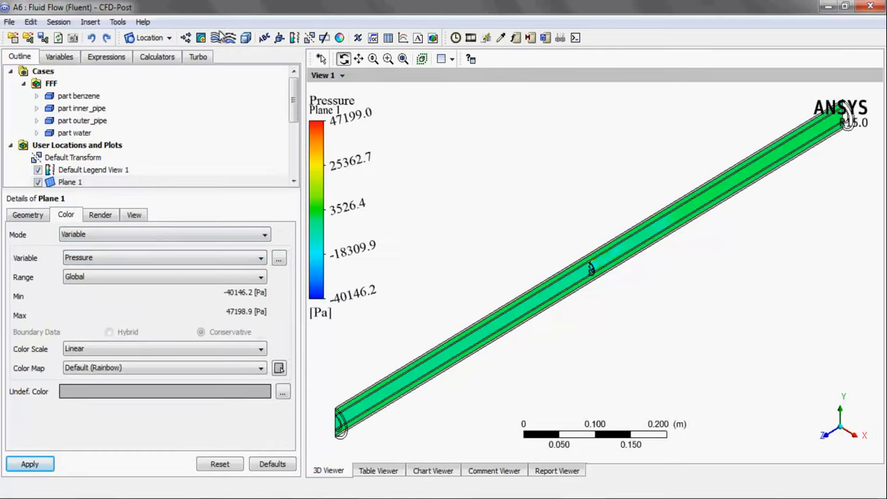
Step: Insert a 3D streamline plot starting from benzene_inlet and water_inlet with 25 equally spaced points, and apply it
left_click(215, 38)
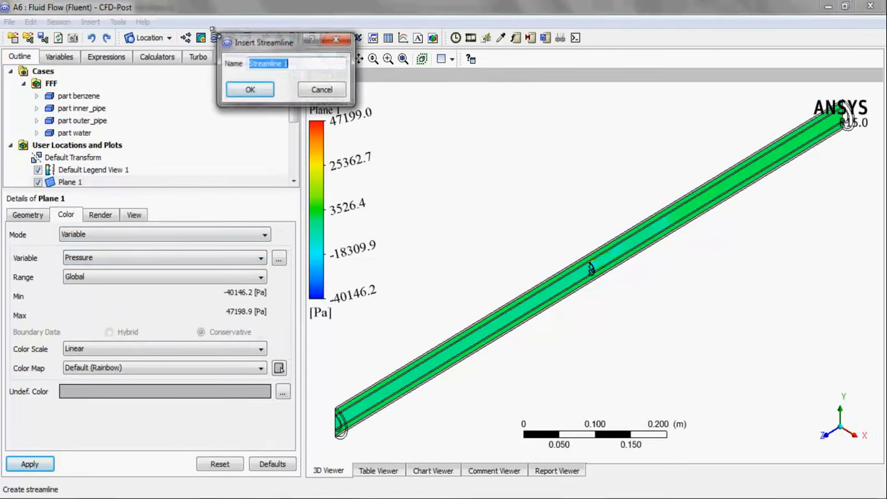
left_click(248, 92)
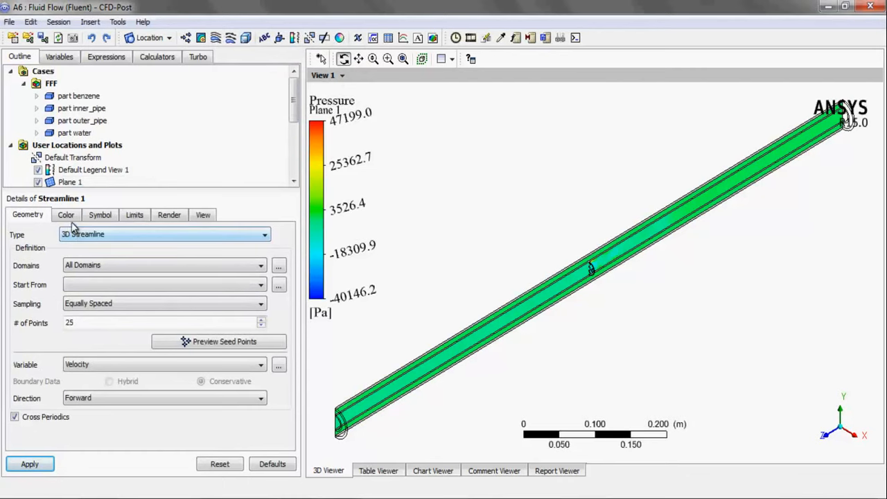
left_click(279, 287)
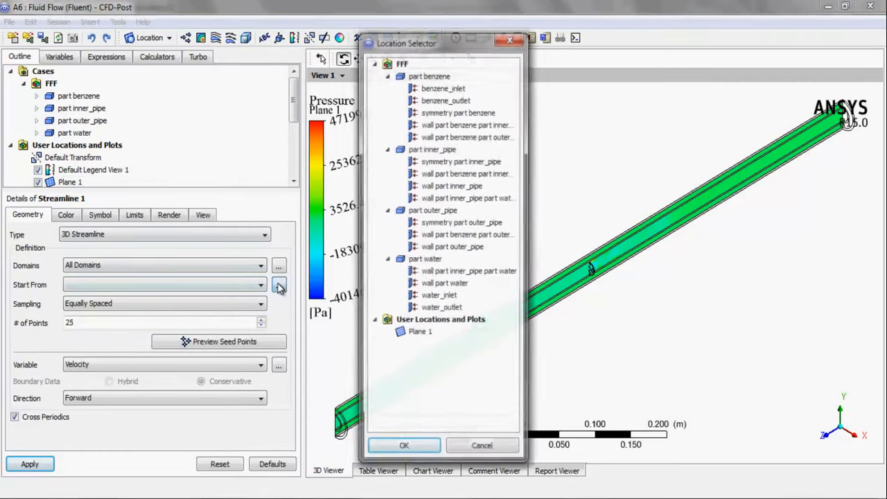
left_click(450, 89)
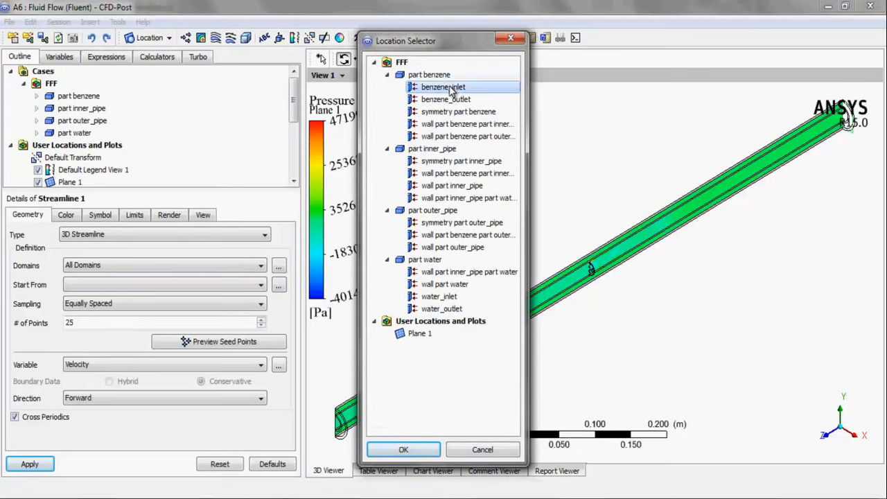
left_click(431, 296, "ctrl")
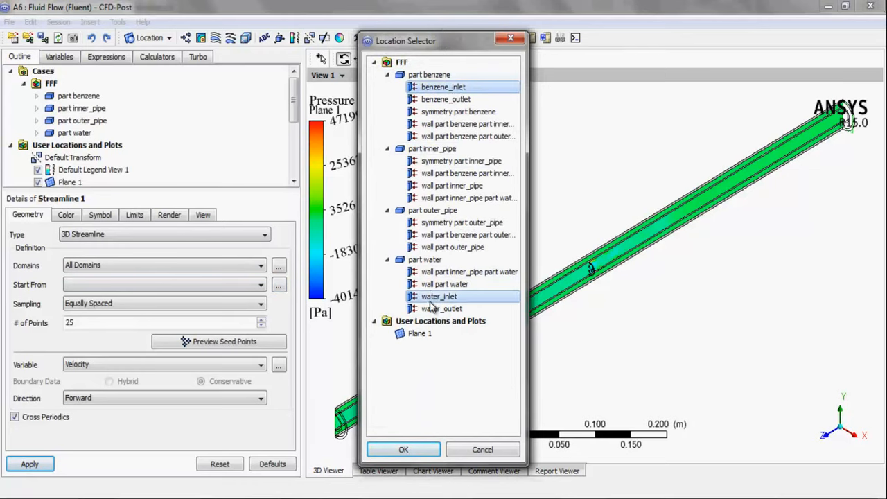
left_click(406, 449)
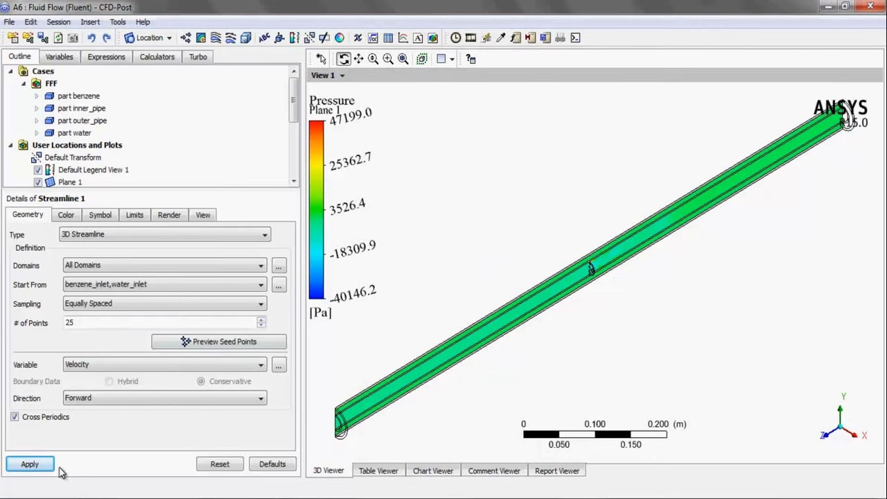
left_click(31, 464)
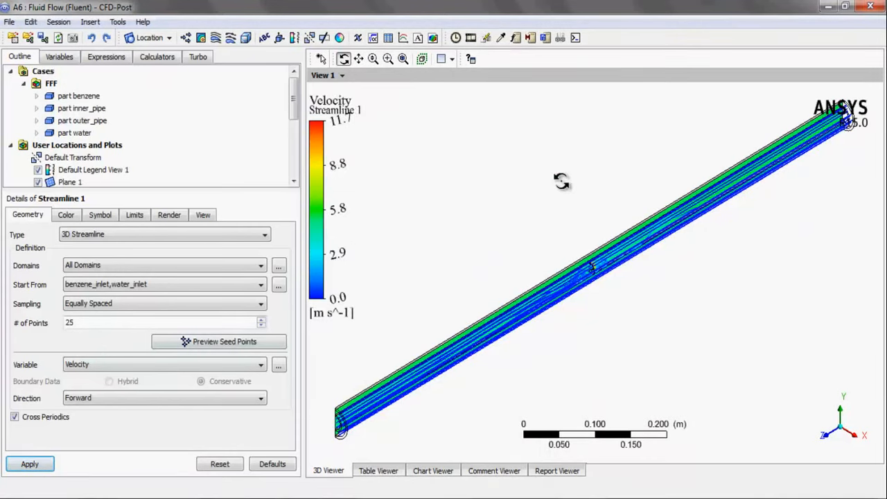
Step: Hide Plane 1 and restrict the starting location of Streamline 1 to water_inlet only, applying the change
left_click(38, 182)
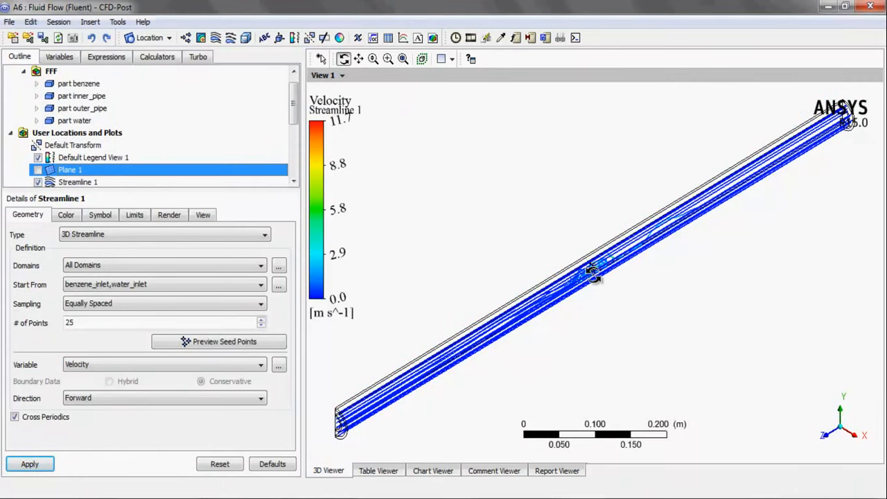
scroll(586, 275, "up", 5)
scroll(593, 269, "up", 1)
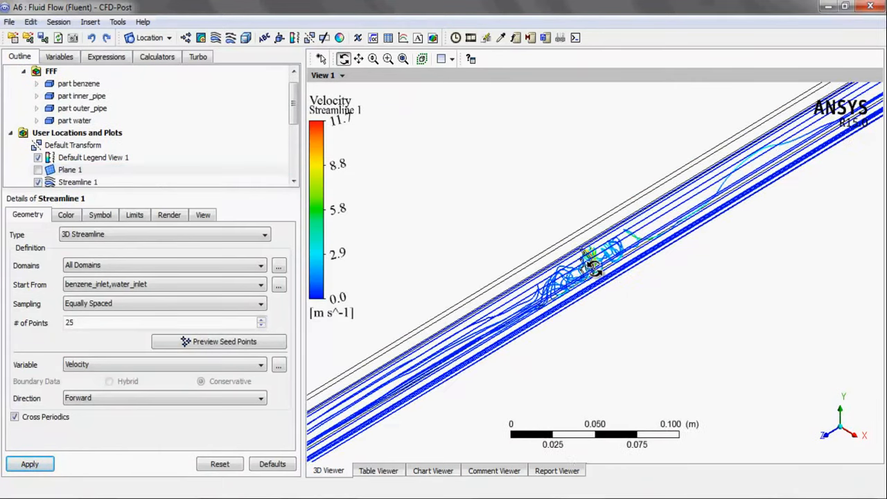
left_click(260, 285)
left_click(90, 367)
left_click(30, 464)
scroll(593, 262, "up", 7)
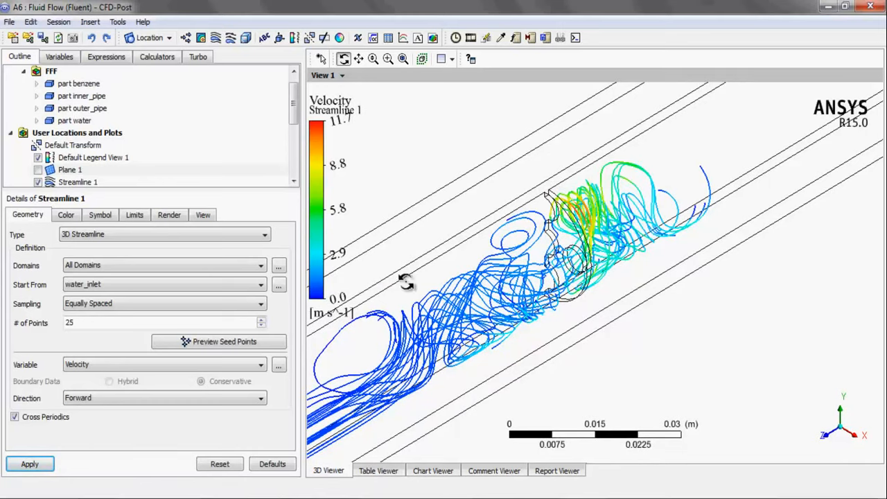
Step: Change the stream type of Streamline 1 to Tube and apply it
left_click(111, 216)
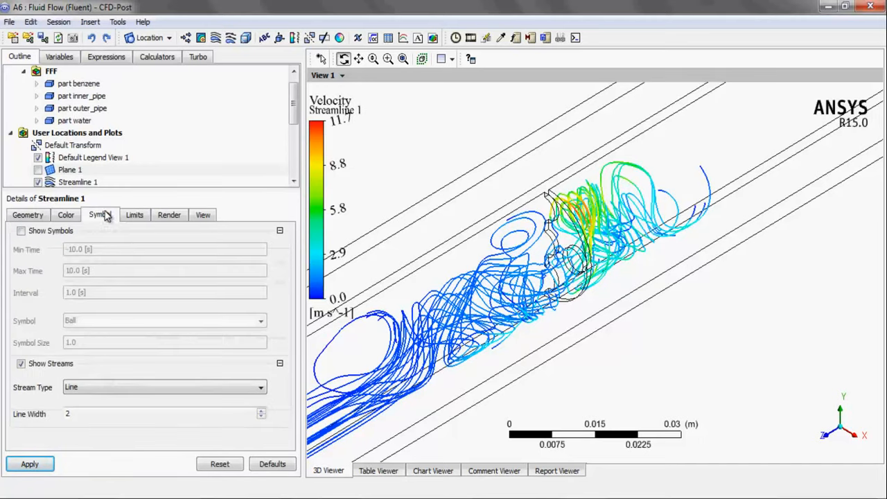
left_click(164, 389)
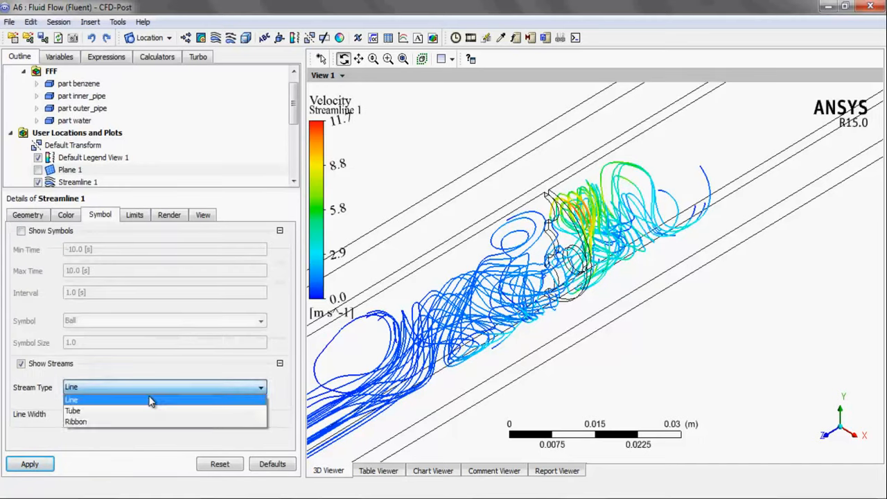
left_click(139, 413)
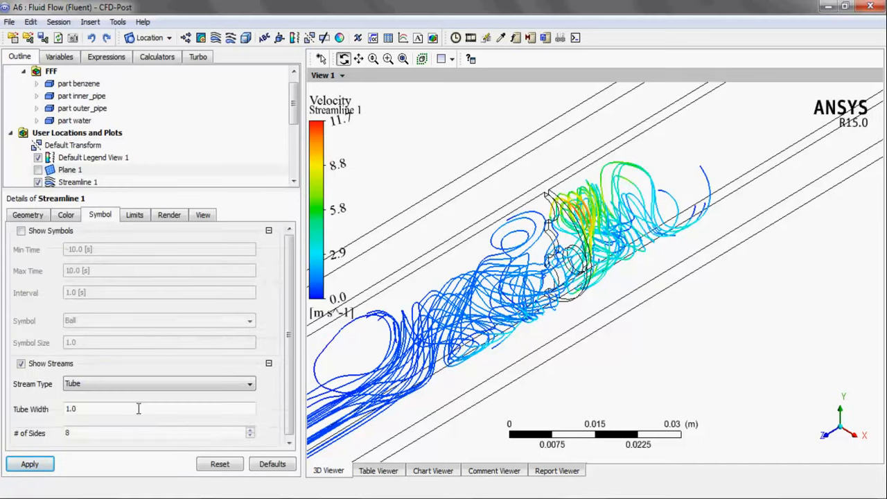
left_click(31, 465)
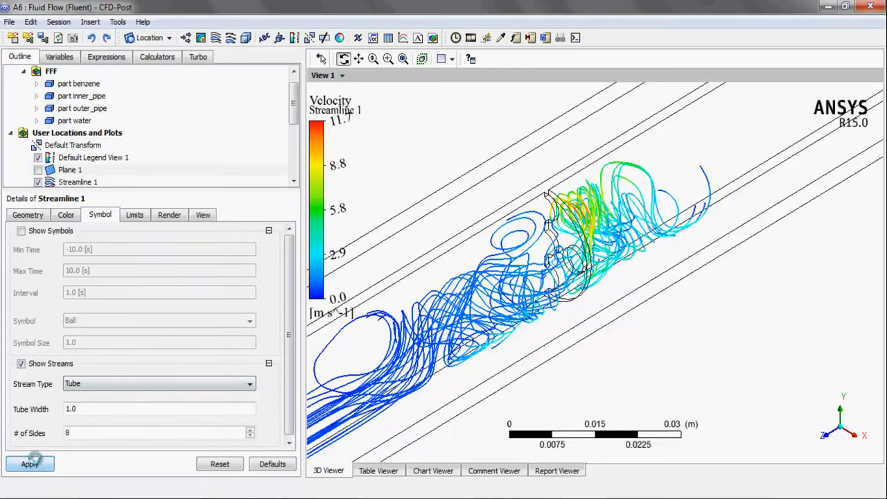
Step: Reduce the tube width of Streamline 1 to 0.1 and apply it
left_click(113, 409)
left_click_drag(85, 418, 69, 418)
left_click(38, 469)
left_click(76, 414)
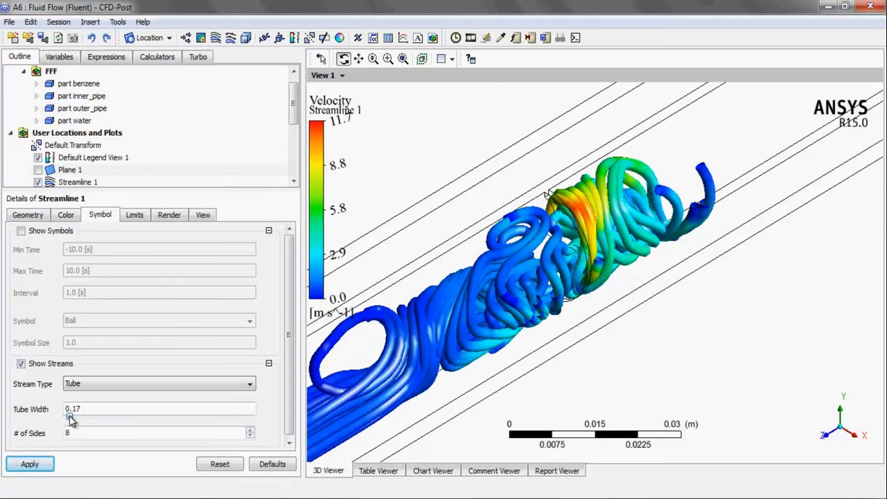
left_click(31, 464)
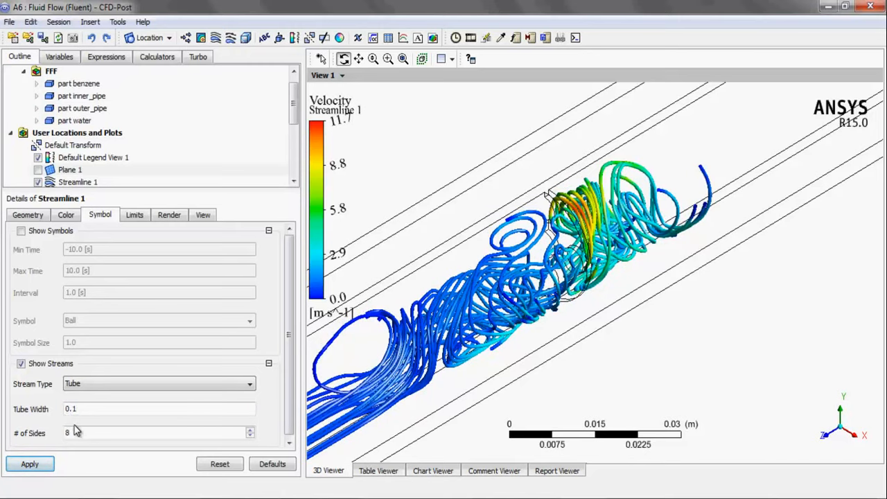
left_click(89, 385)
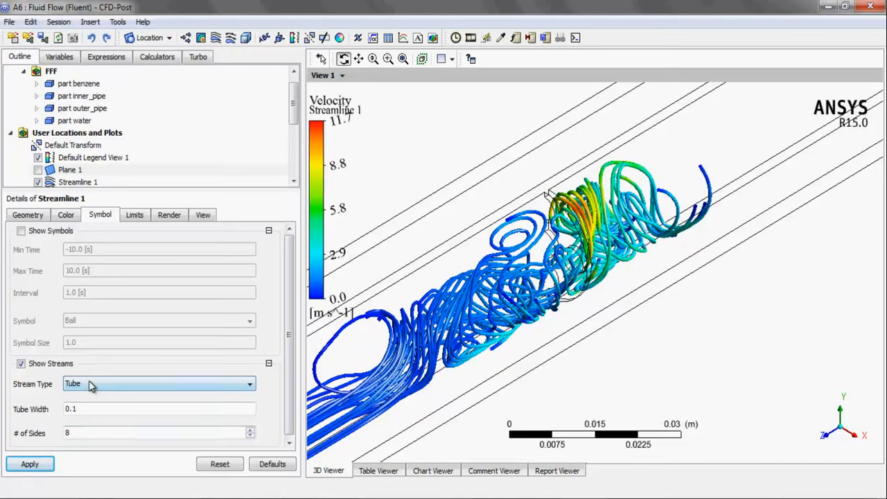
Step: Turn on symbols for Streamline 1 with the Arrow3D symbol and apply the change
left_click(48, 234)
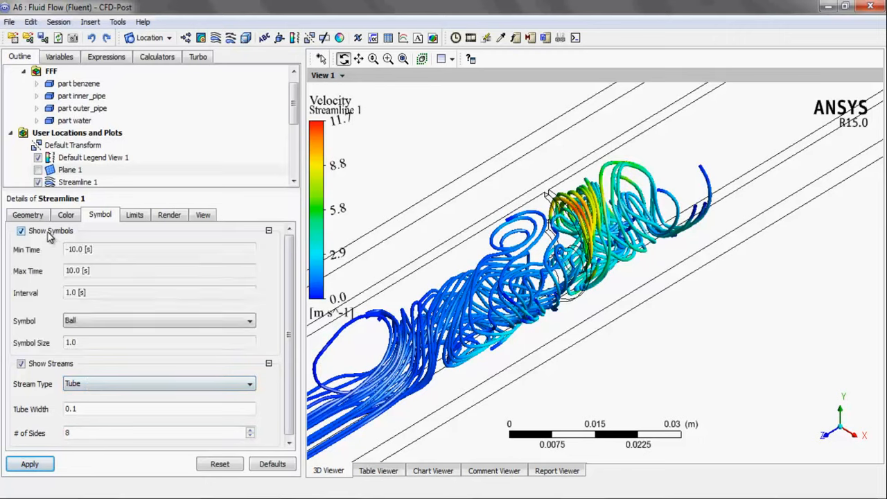
left_click(229, 324)
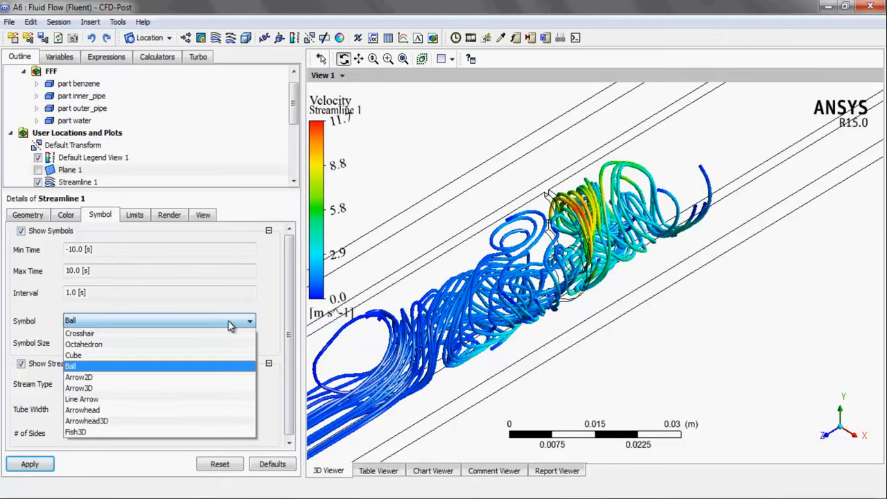
left_click(189, 389)
left_click(30, 464)
Step: Set the streamline symbol size to 3.95 and apply it
double_click(88, 342)
left_click_drag(86, 352, 139, 350)
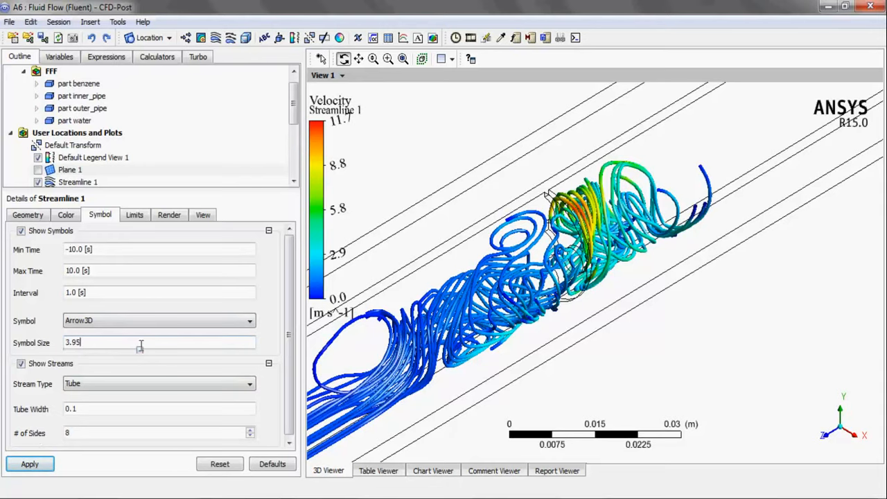
left_click(30, 464)
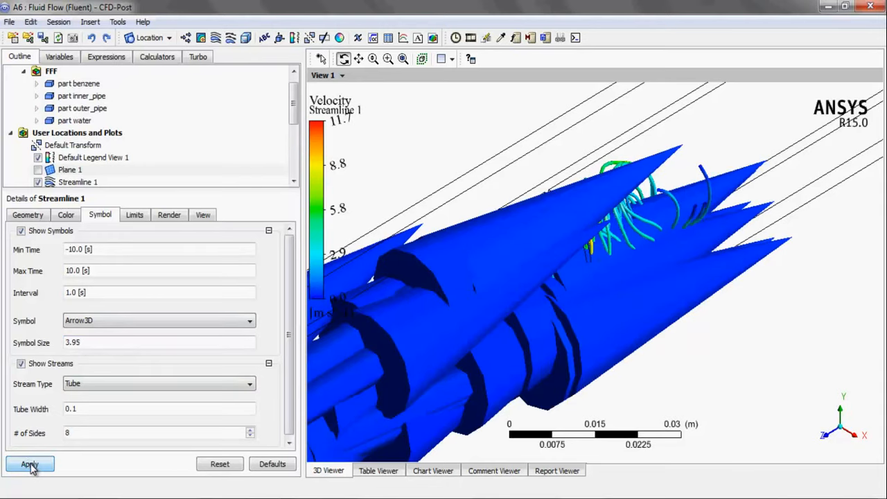
Step: Set the streamline symbol size to 1.43, apply it and inspect the arrows along the water flow
double_click(100, 342)
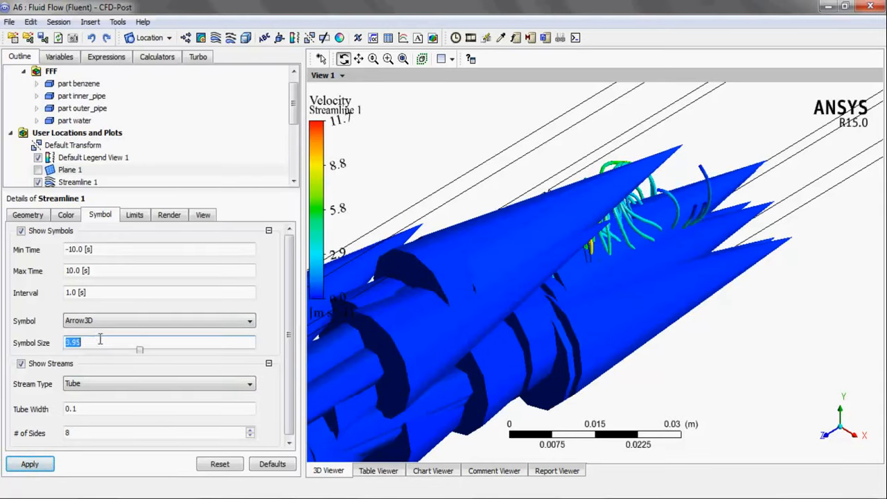
left_click_drag(139, 351, 92, 351)
left_click(31, 465)
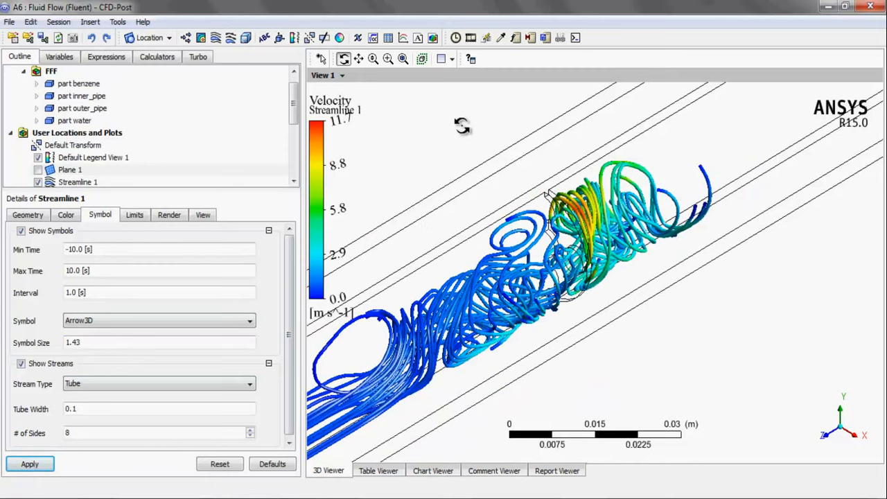
scroll(462, 125, "down", 5)
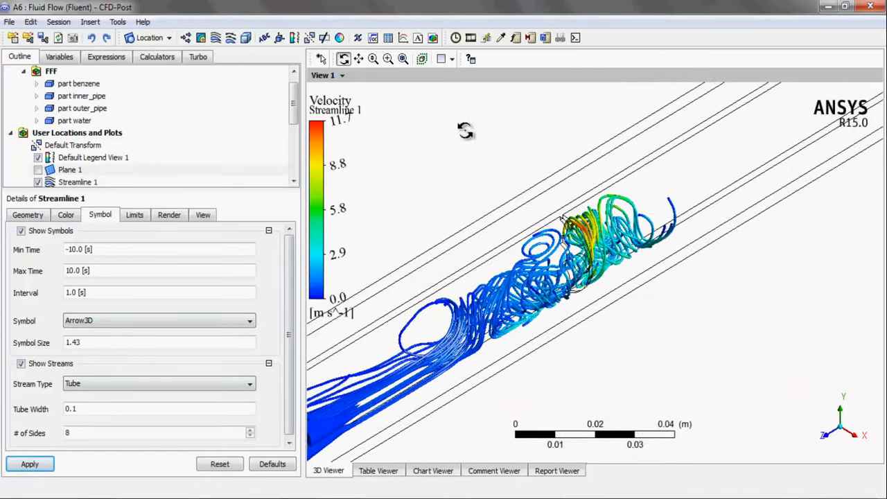
scroll(466, 130, "down", 5)
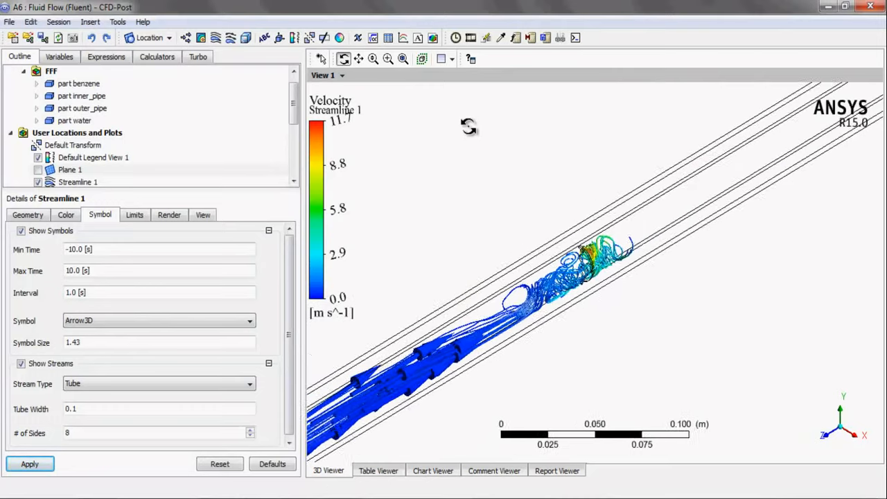
scroll(471, 123, "up", 4)
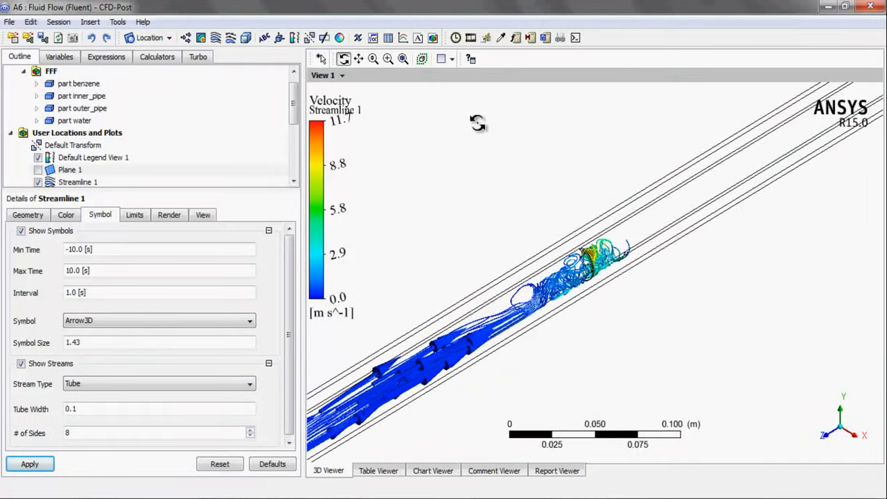
Step: Calculate the average (ave) of Pressure on benzene_inlet with the Function Calculator
left_click(155, 57)
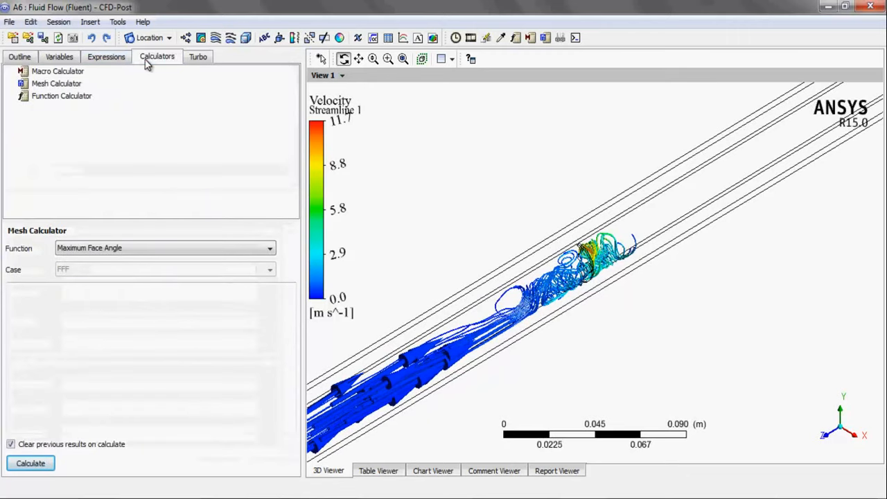
left_click(67, 98)
left_click(146, 257)
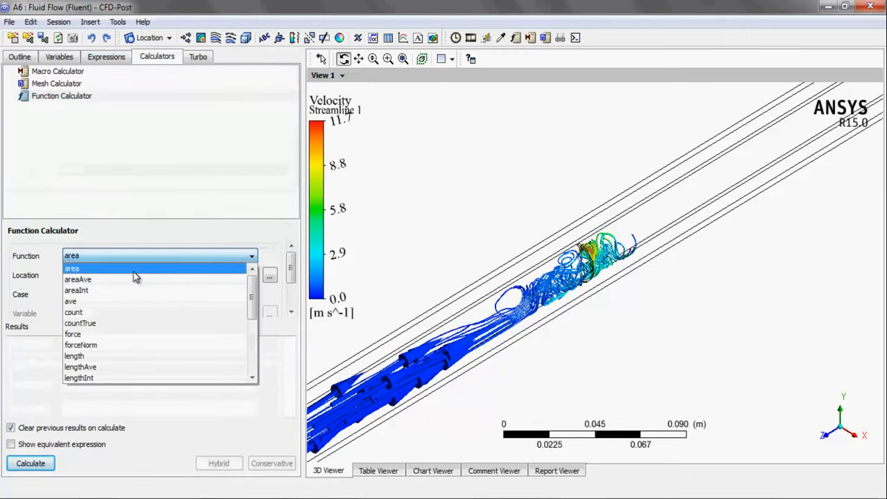
left_click(122, 302)
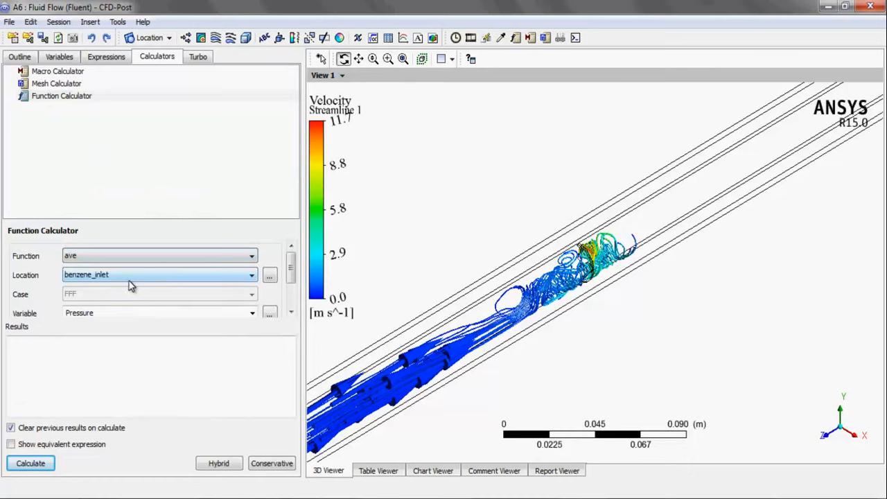
left_click(31, 463)
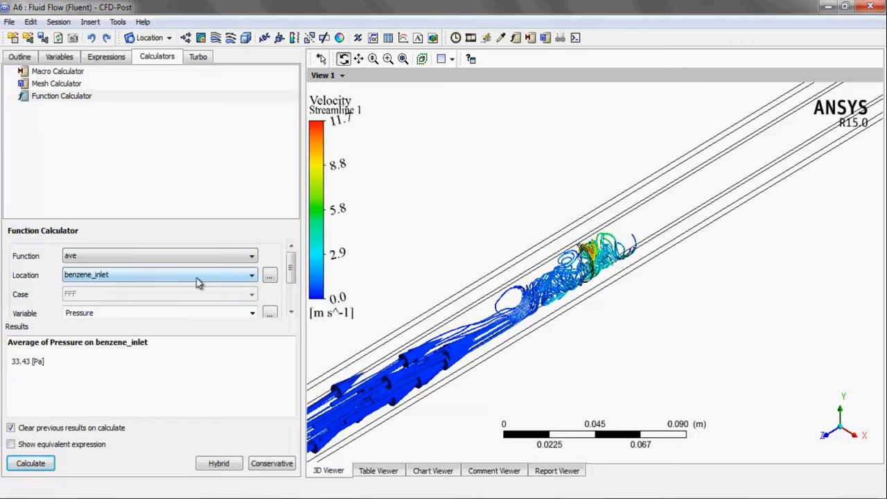
Step: Calculate the average of Temperature on water_outlet, including the equivalent expression in the result
left_click(252, 315)
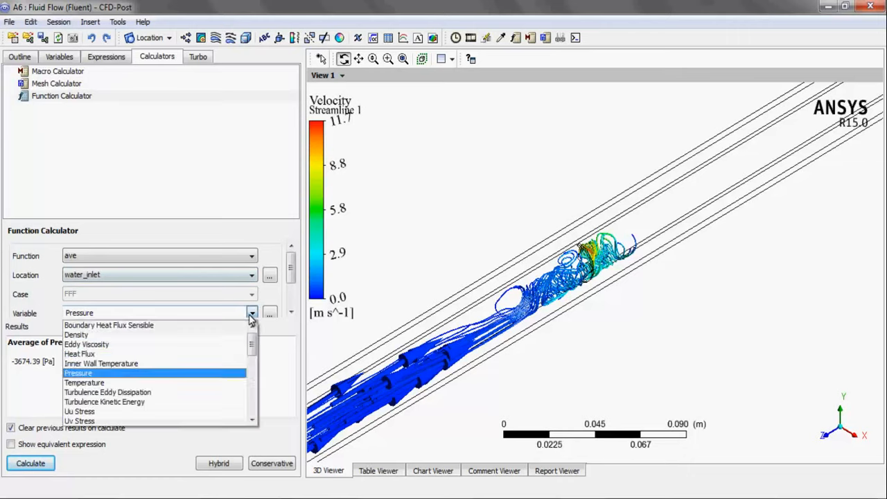
left_click(167, 383)
left_click(199, 276)
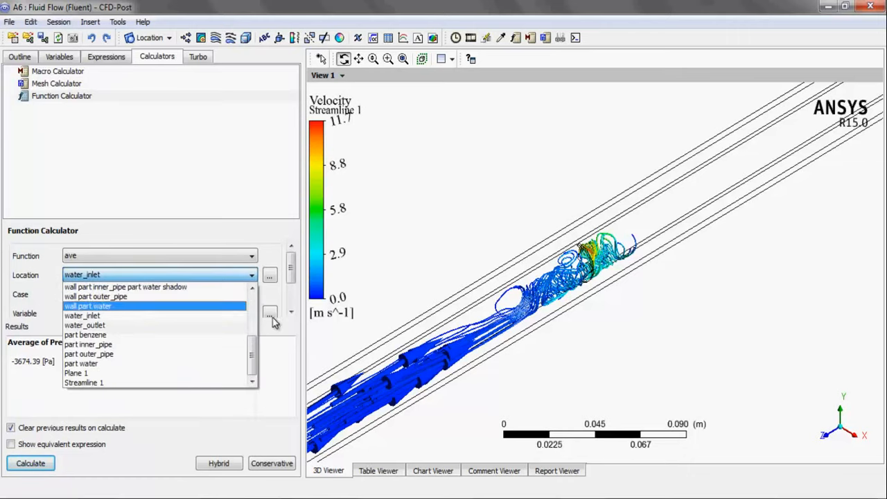
left_click(143, 325)
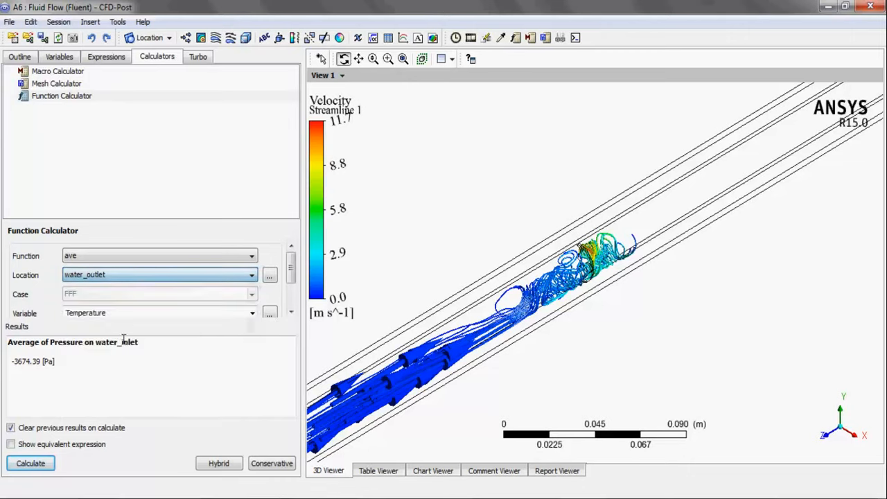
left_click(31, 463)
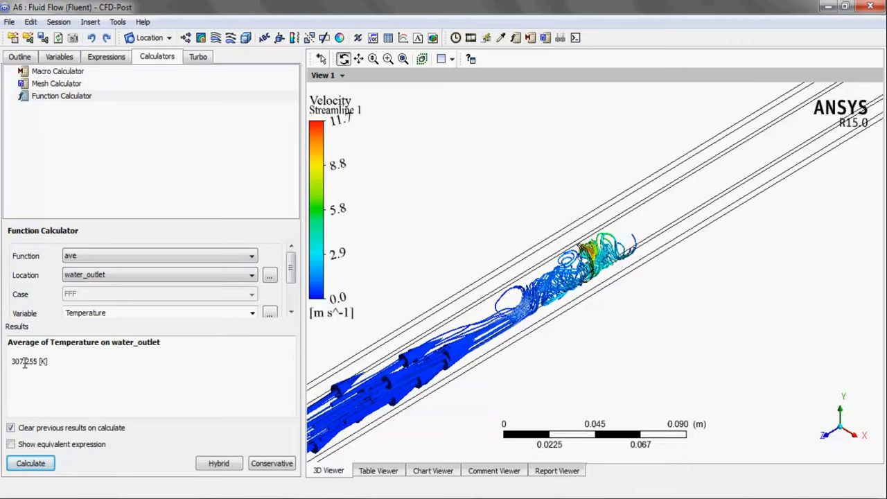
left_click(31, 463)
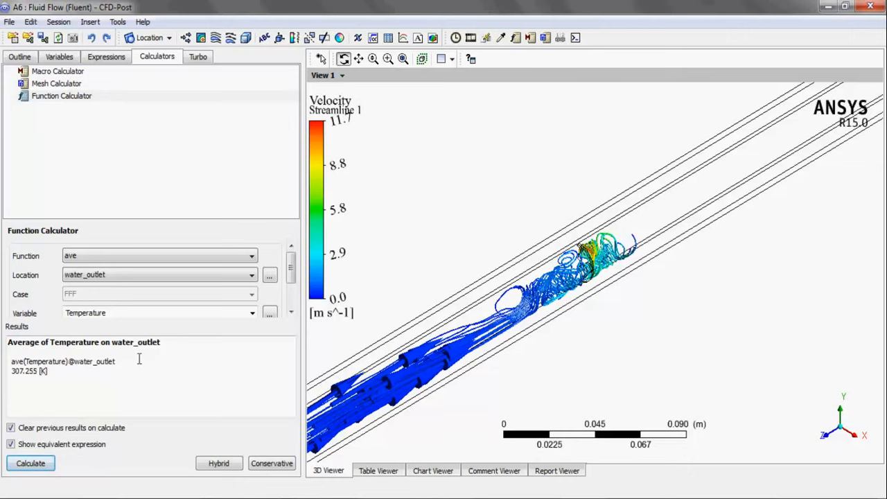
left_click_drag(120, 361, 1, 356)
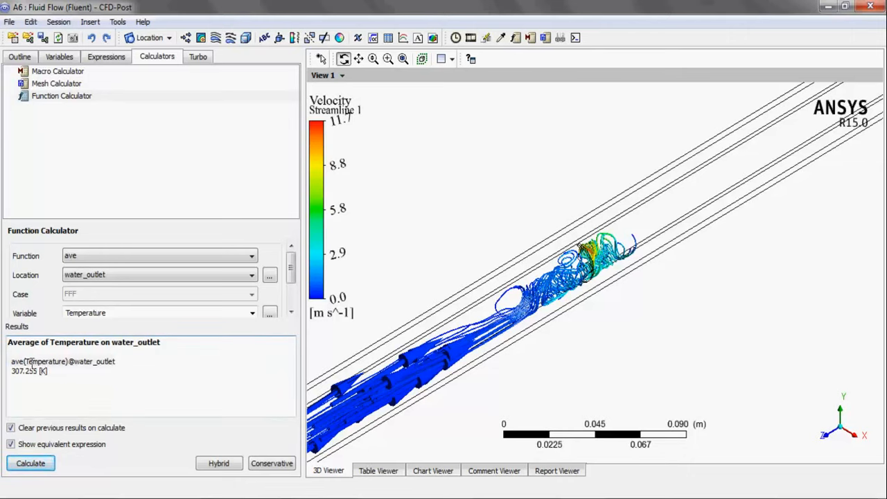
right_click(31, 364)
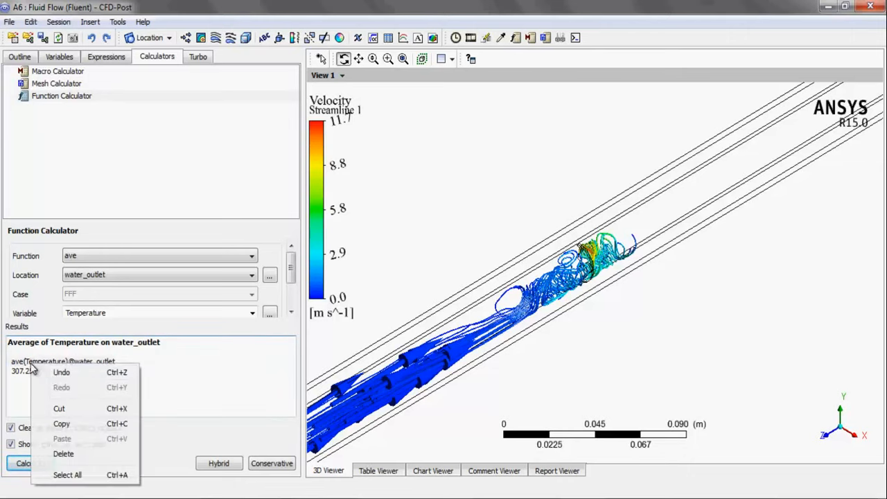
left_click(68, 424)
left_click(93, 59)
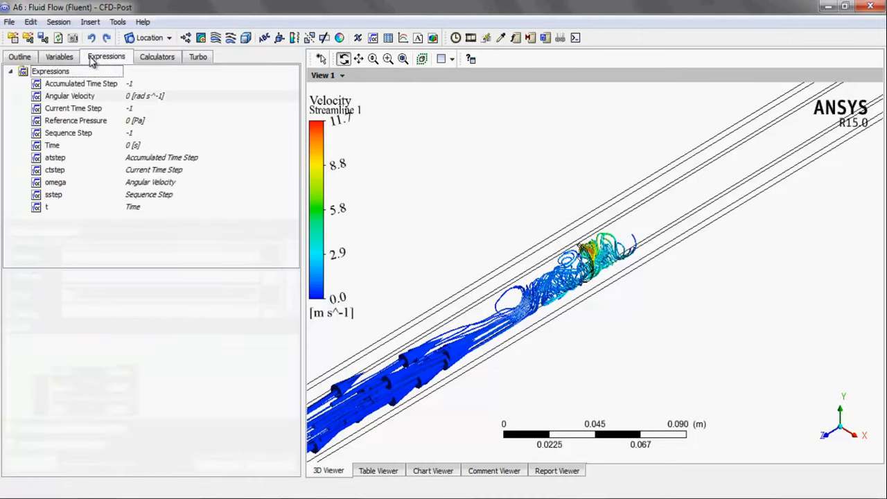
right_click(70, 74)
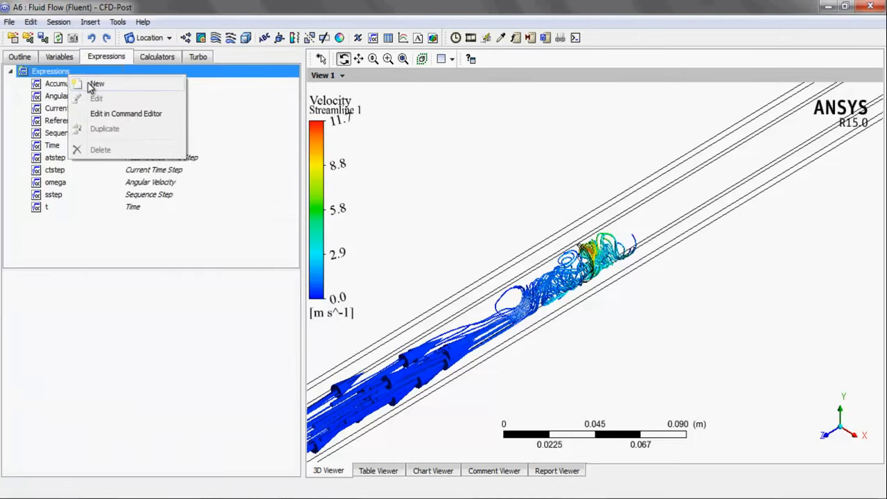
left_click(95, 84)
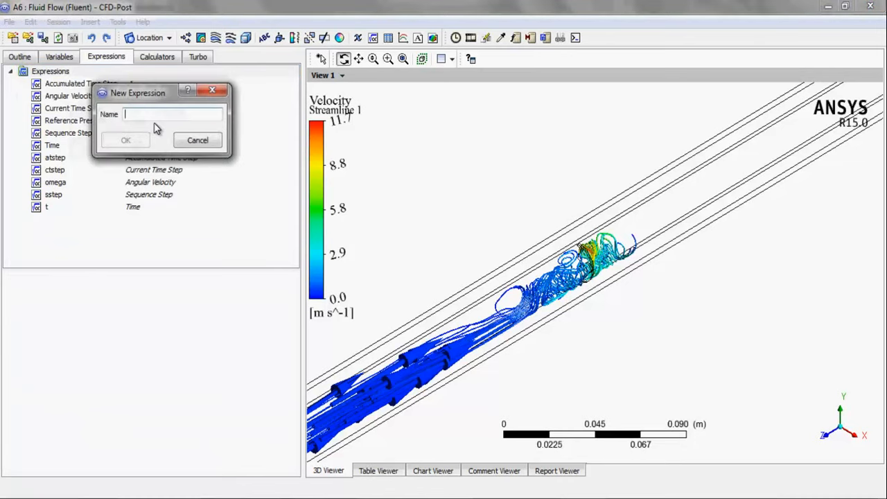
type("temp water")
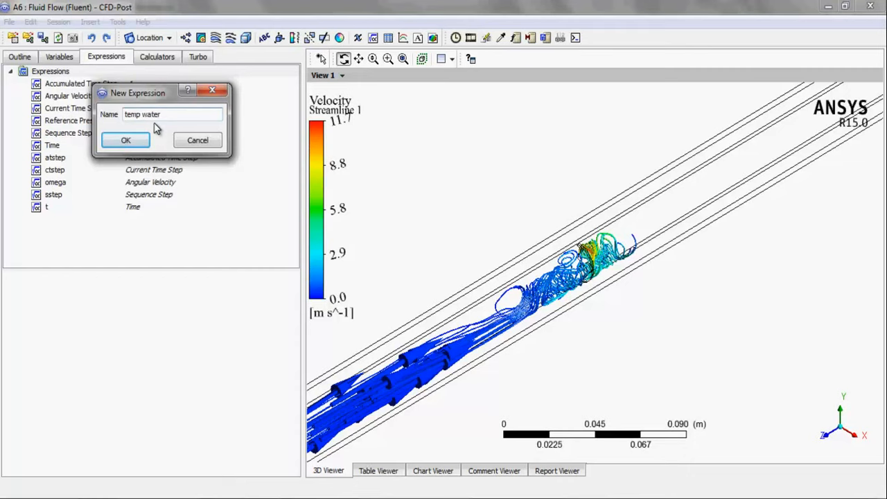
key("Return")
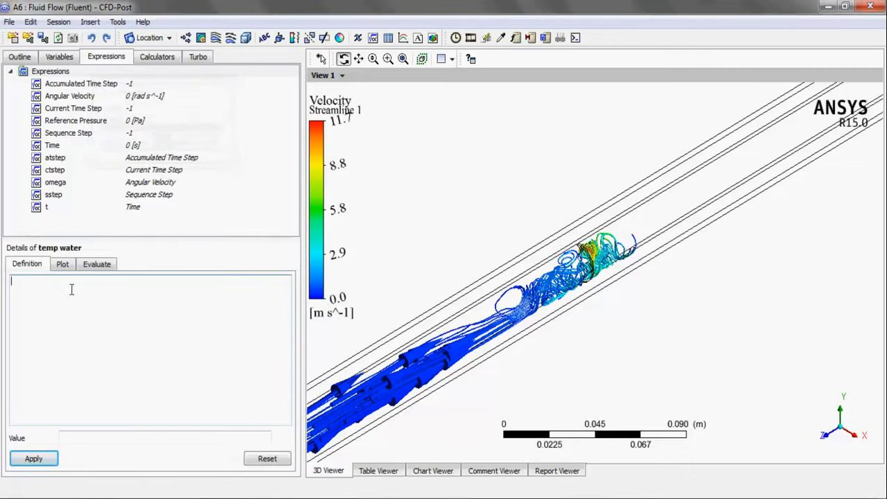
key("ctrl+v")
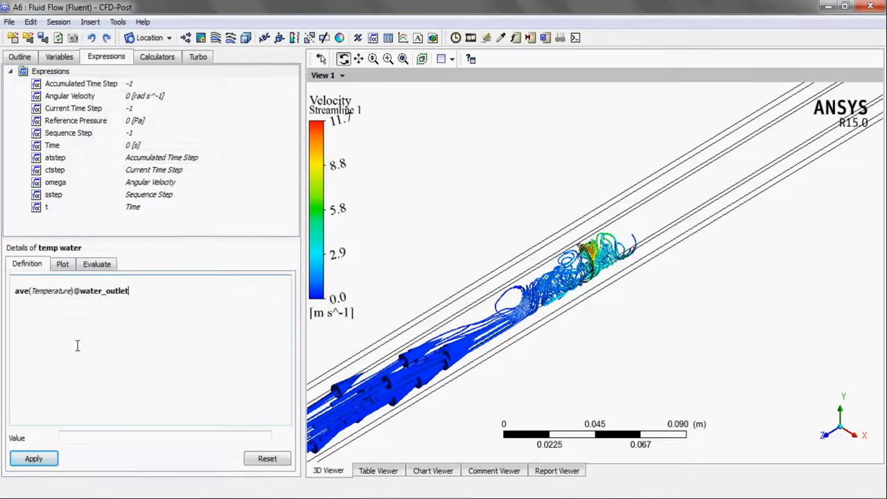
left_click(34, 459)
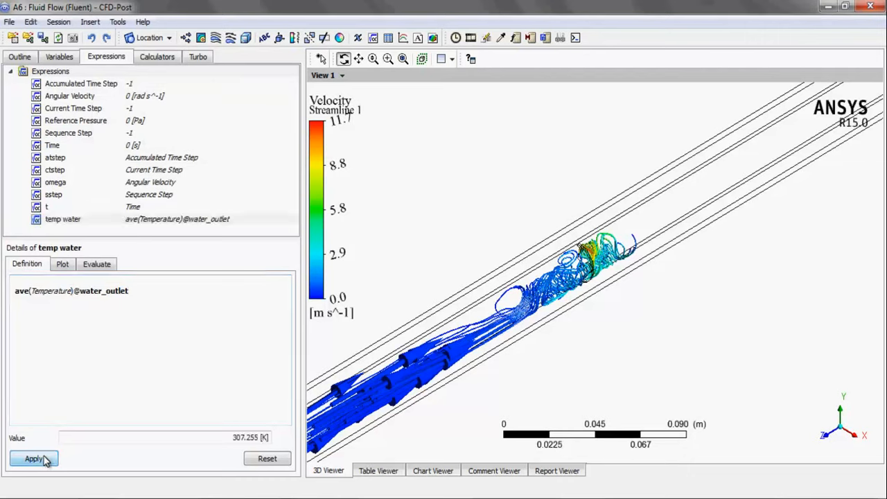
Step: Use the "temp water" expression as a Workbench output parameter
left_click(141, 221)
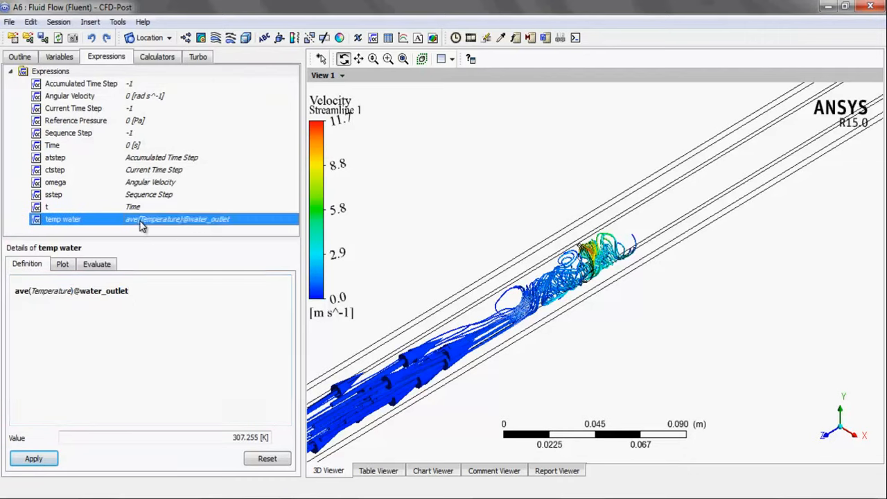
right_click(141, 220)
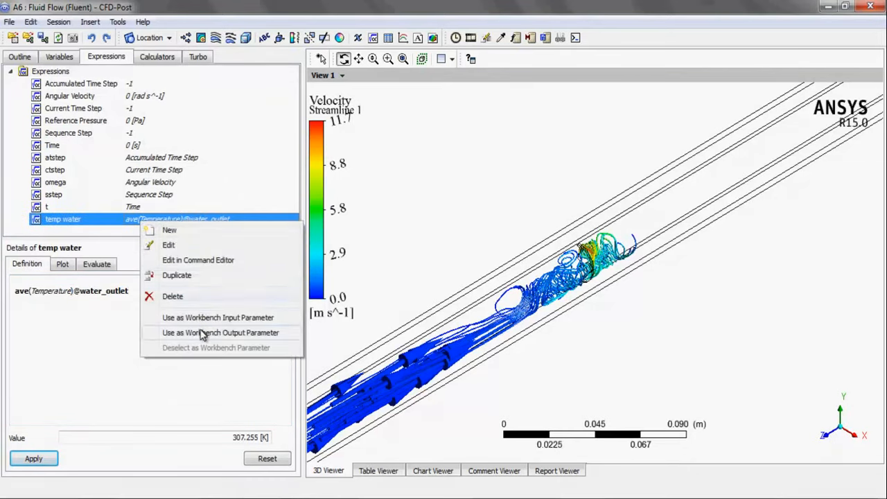
left_click(202, 333)
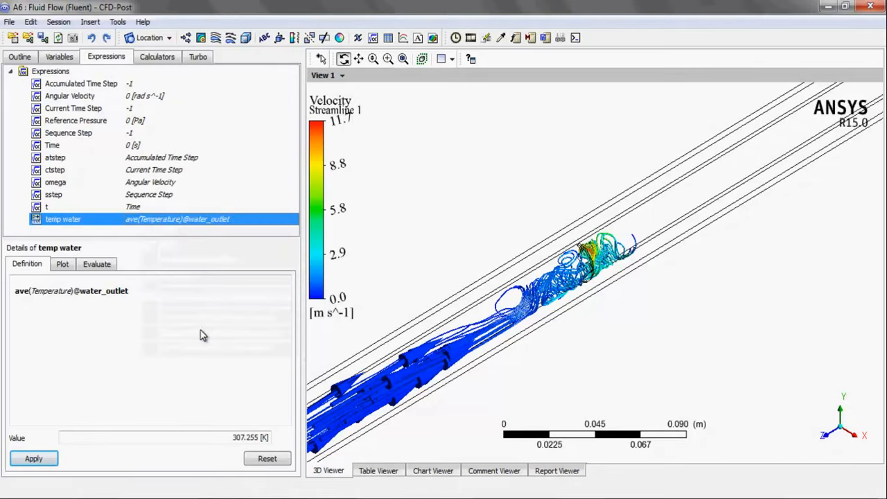
Step: Calculate the average of Temperature on benzene_outlet with the Function Calculator and copy its equivalent expression
left_click(169, 60)
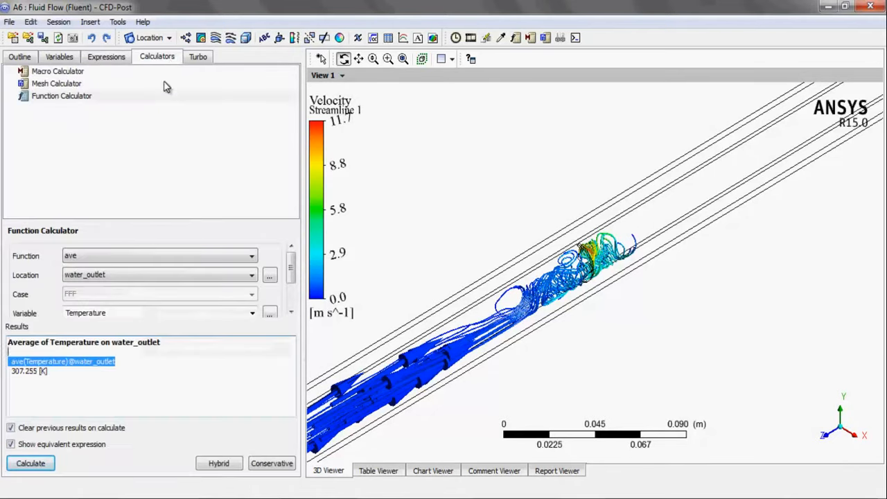
left_click(250, 277)
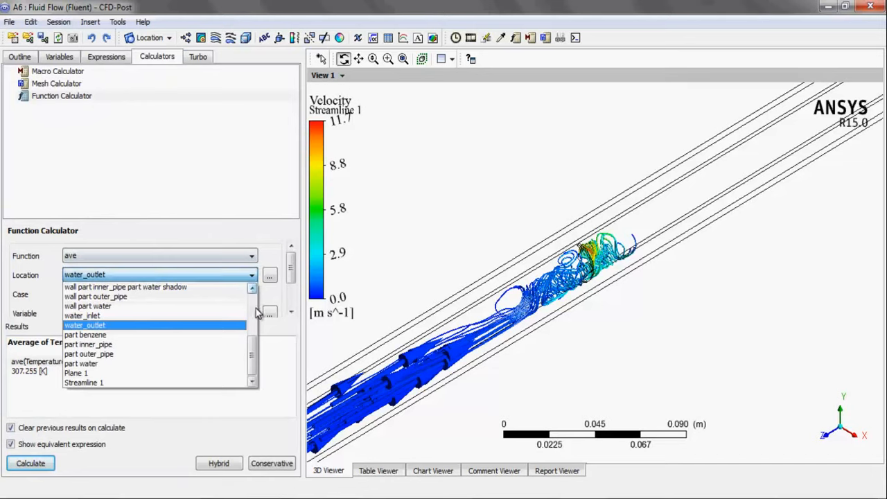
scroll(253, 347, "up", 1)
left_click_drag(253, 346, 253, 313)
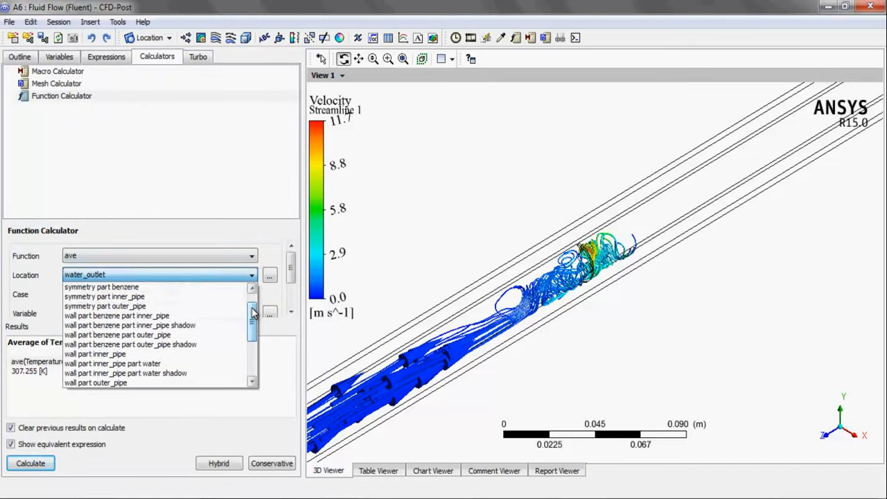
scroll(253, 317, "up", 1)
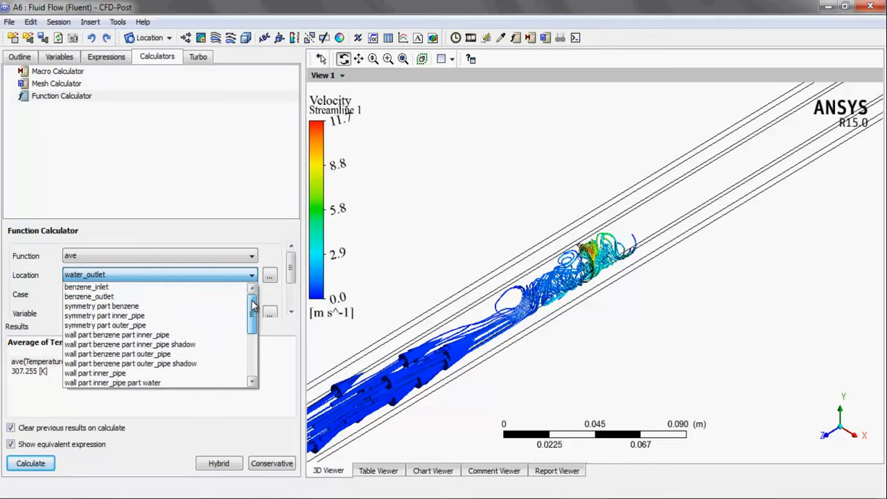
left_click(120, 297)
left_click(38, 464)
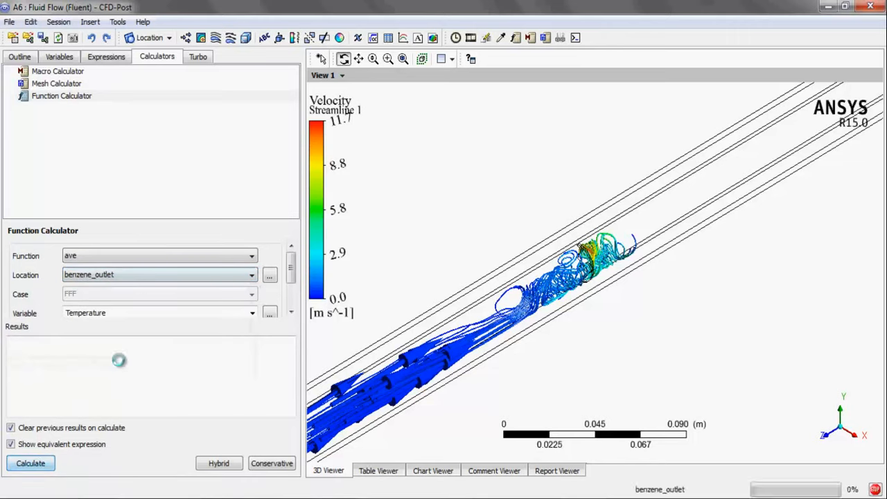
left_click_drag(125, 361, 3, 367)
right_click(30, 361)
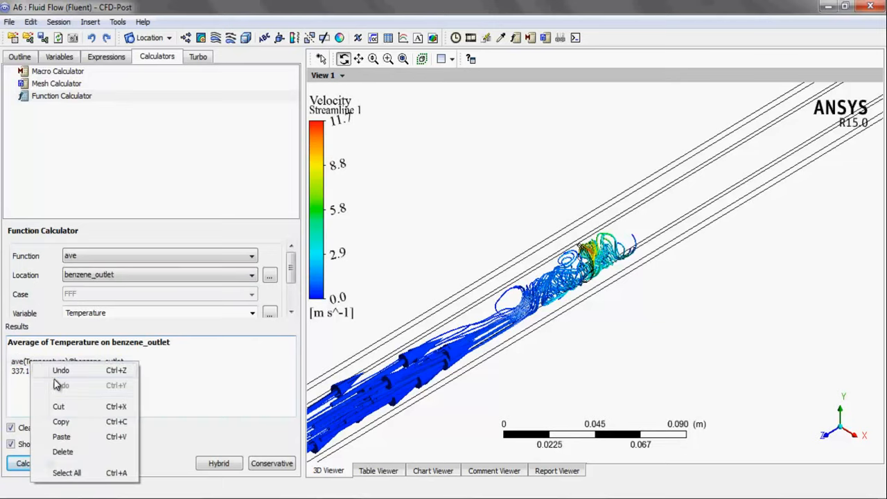
left_click(61, 421)
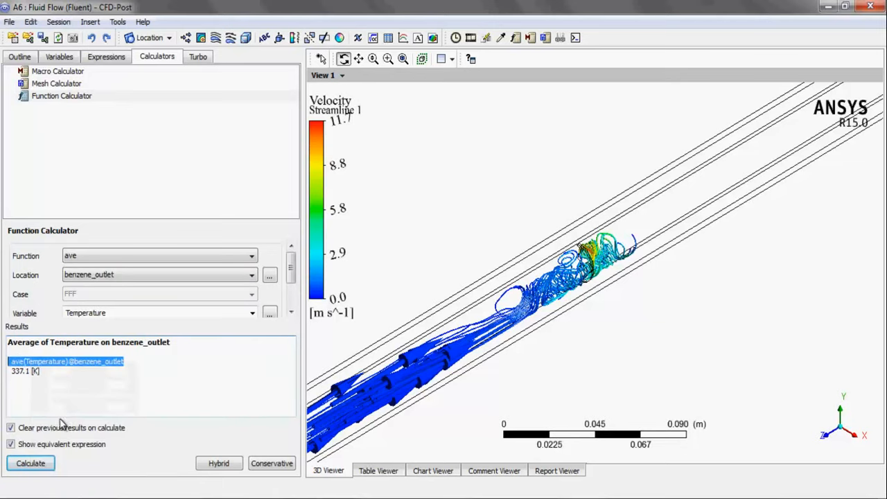
left_click(113, 58)
right_click(72, 72)
left_click(84, 81)
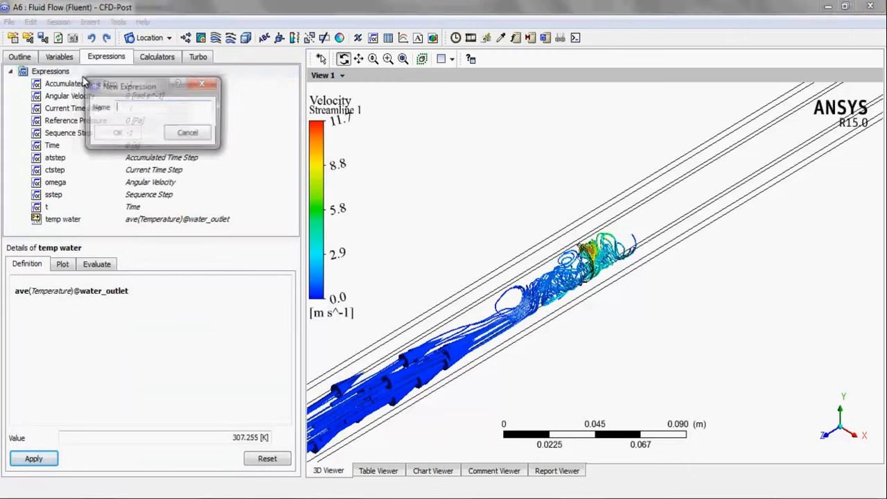
type("tm")
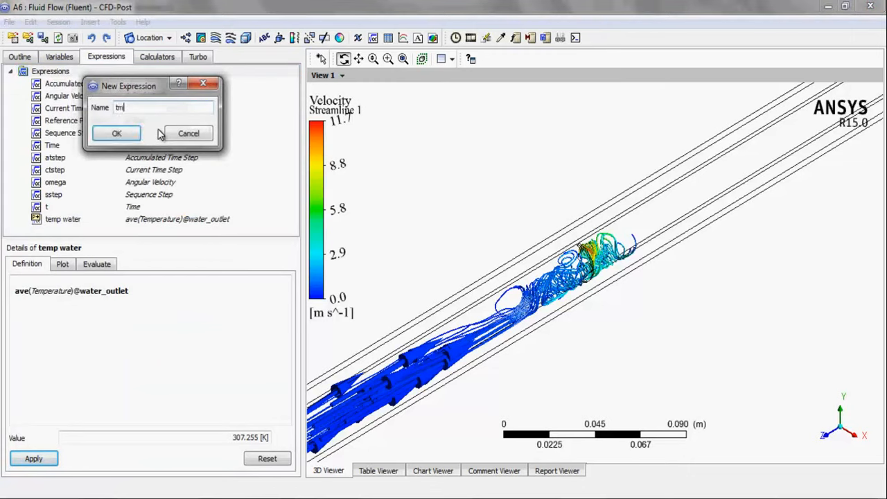
key("BackSpace")
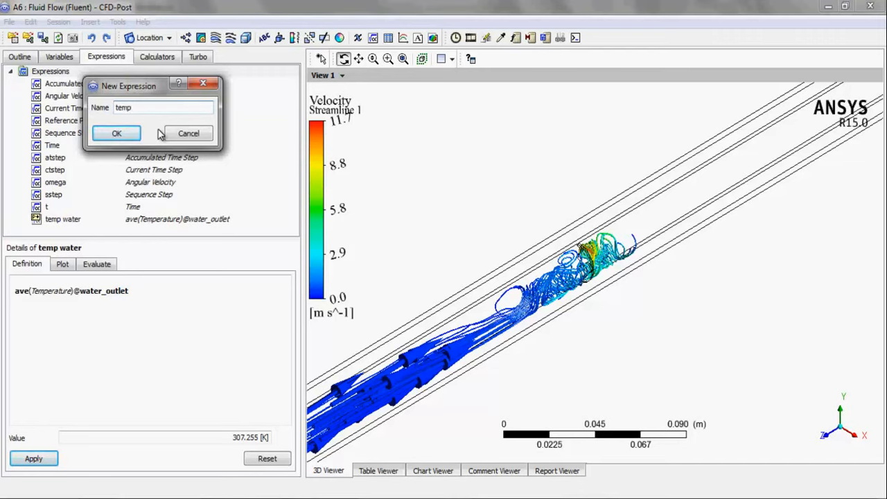
key("Return")
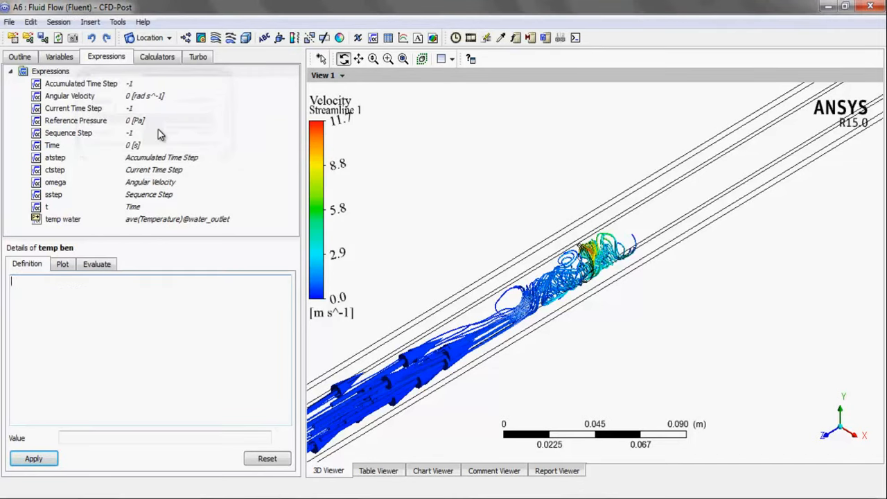
key("ctrl+v")
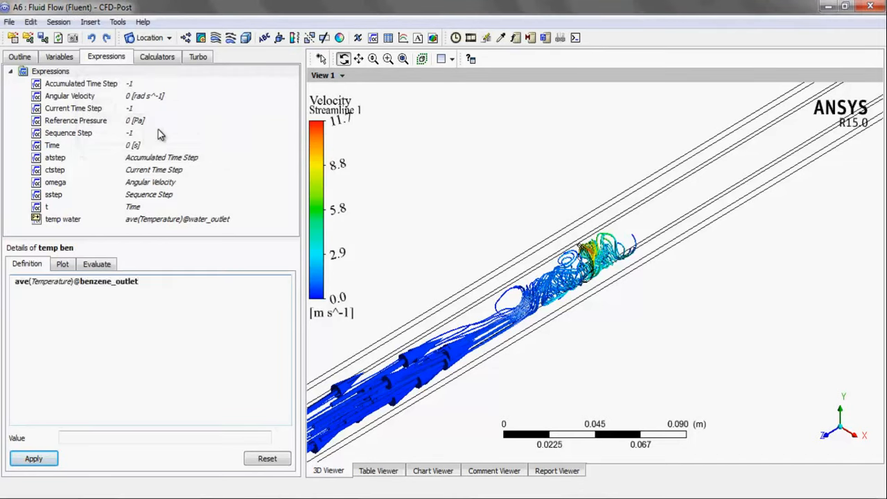
left_click(48, 458)
left_click(109, 219)
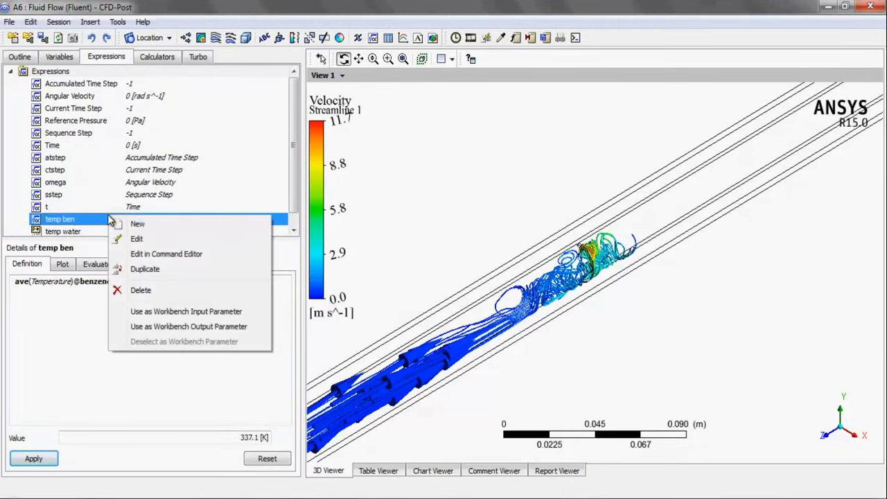
left_click(205, 327)
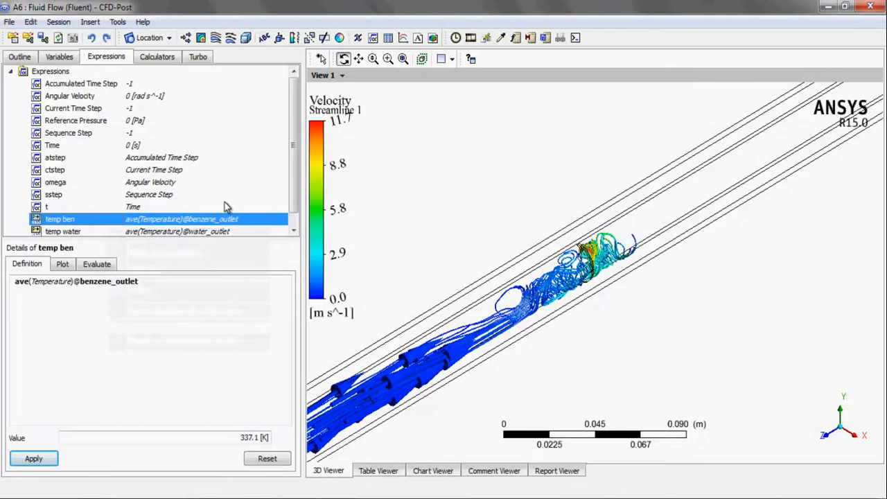
left_click(164, 58)
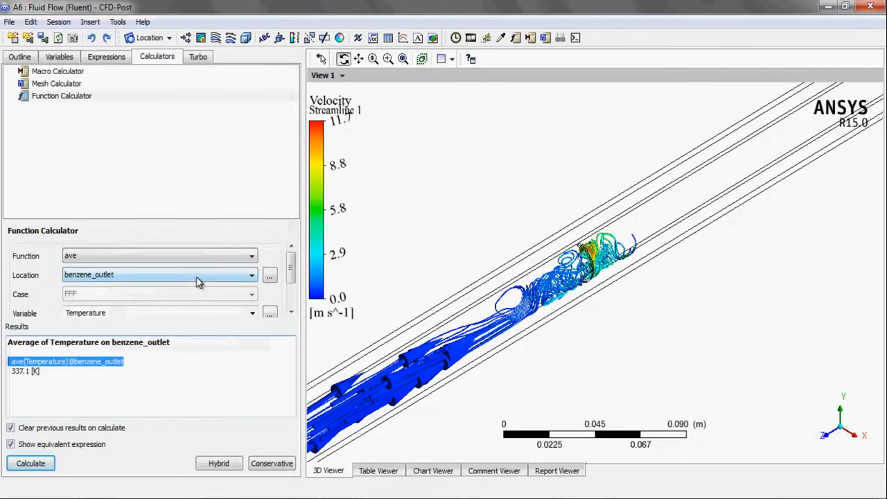
left_click(251, 312)
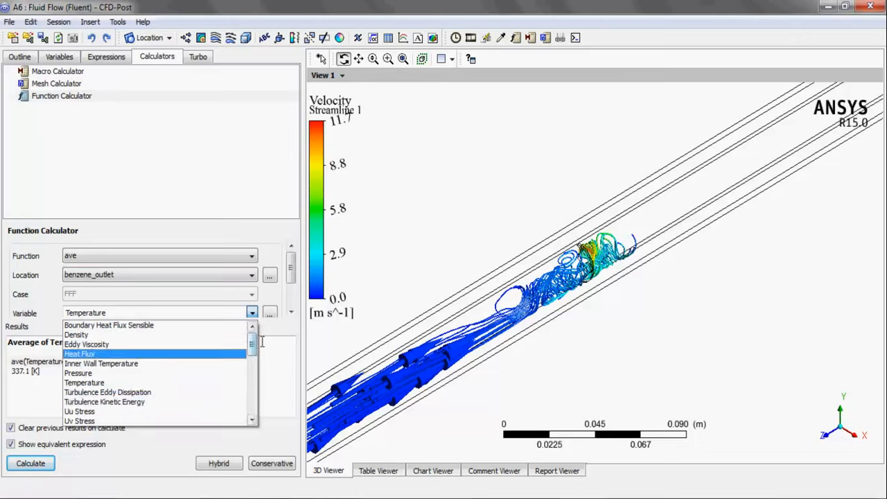
left_click_drag(255, 346, 252, 397)
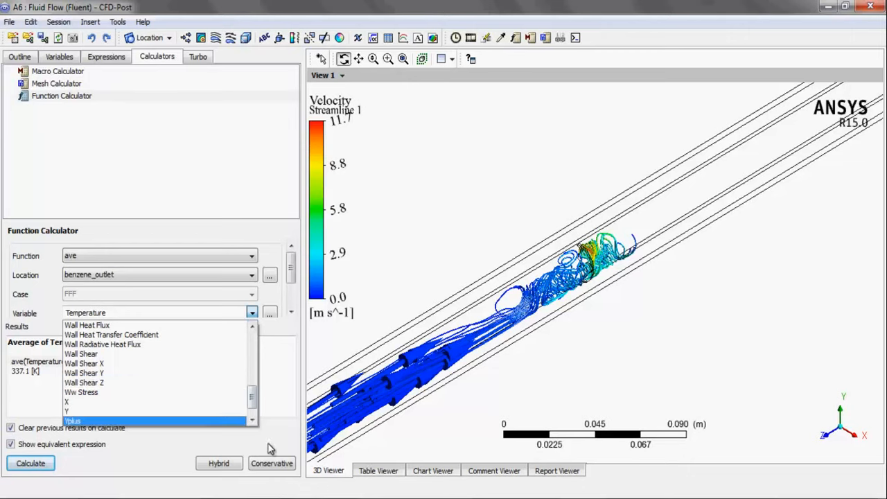
left_click(256, 171)
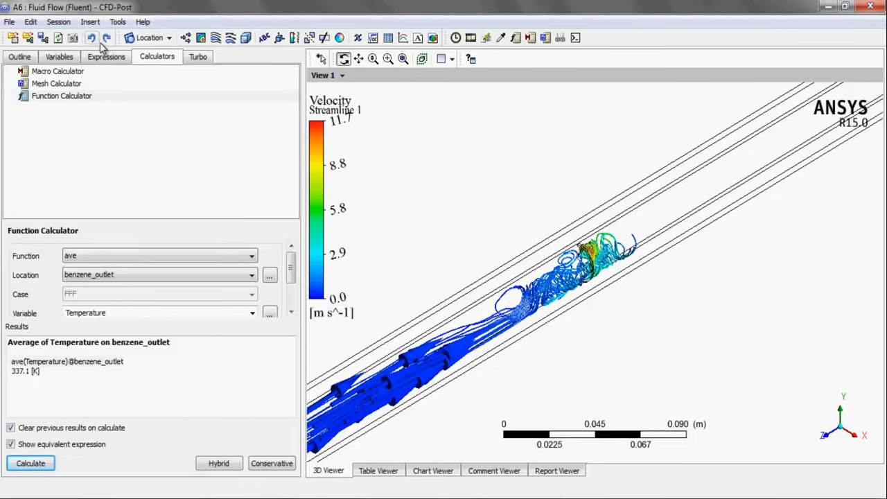
Step: Save the streamline view as the PNG picture FFF.png in the Pictures folder and open the saved image
left_click(72, 38)
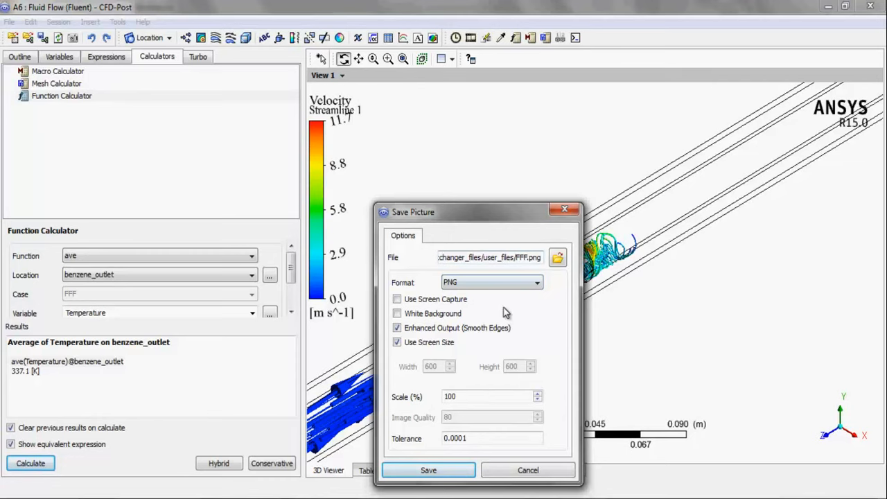
left_click(557, 258)
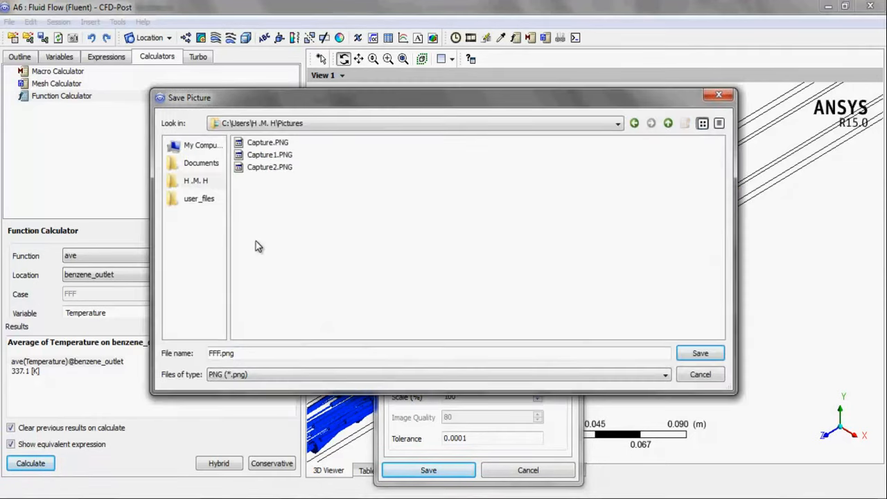
left_click(697, 354)
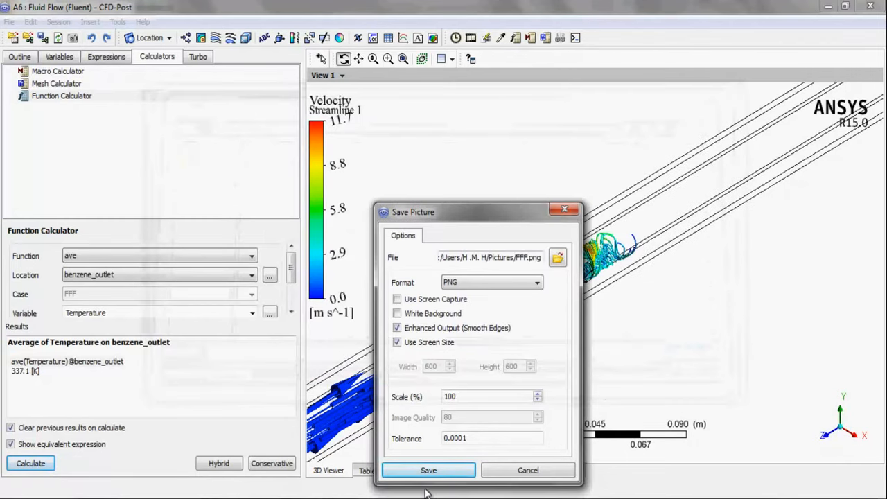
left_click(429, 471)
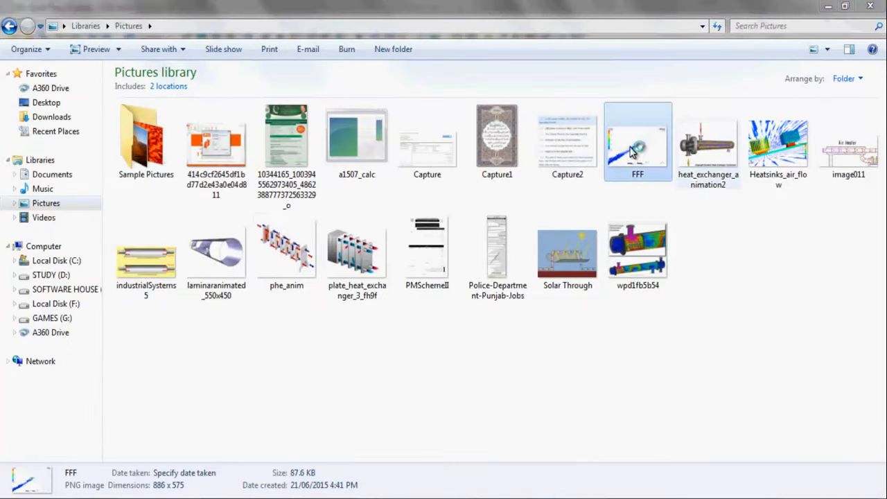
double_click(636, 149)
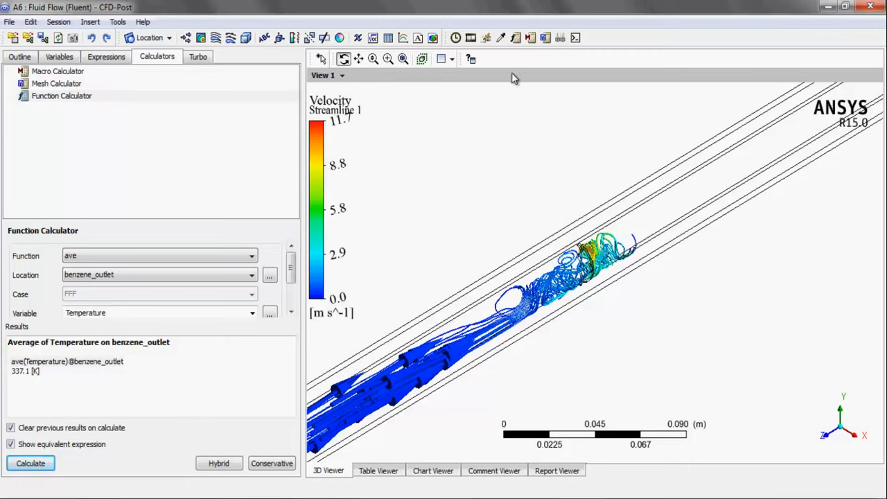
Step: Set up a quick animation of Streamline 1 with movie saving enabled and MPEG4 as the movie format
left_click(471, 43)
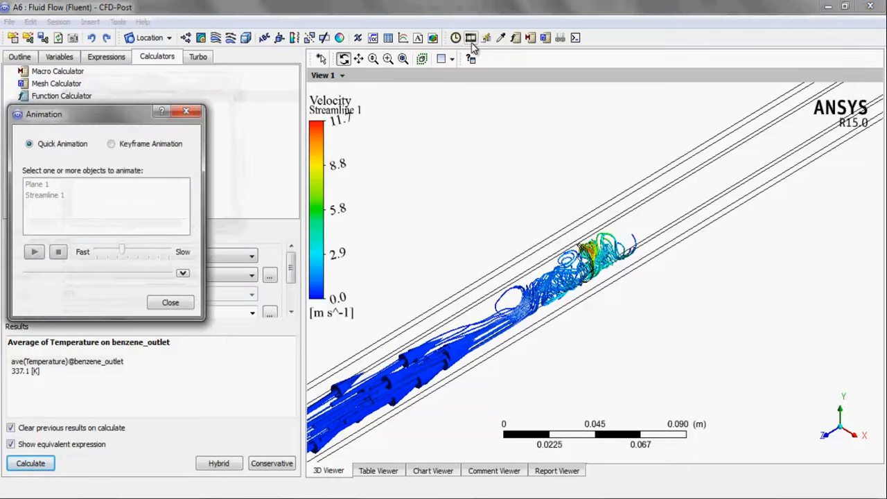
left_click(49, 194)
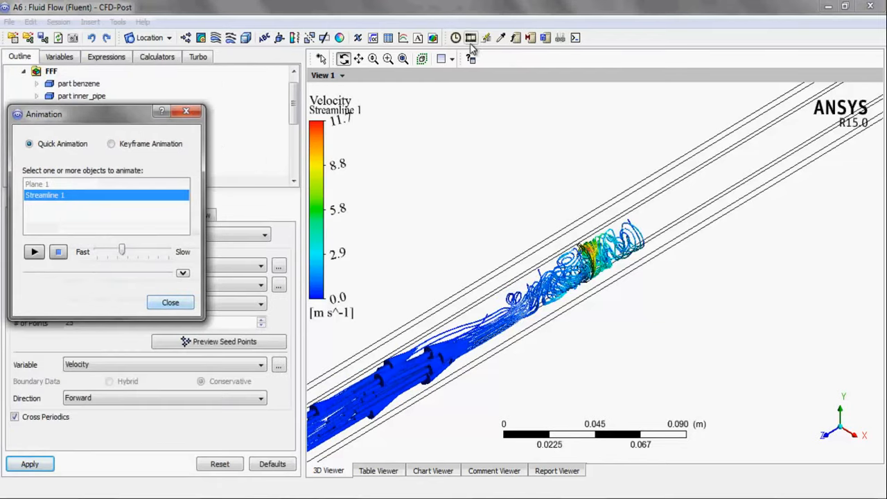
left_click(182, 272)
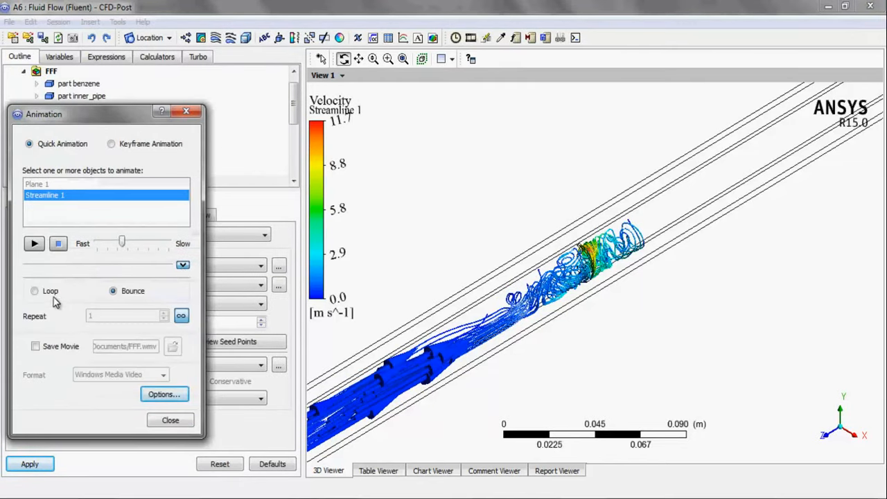
left_click(57, 349)
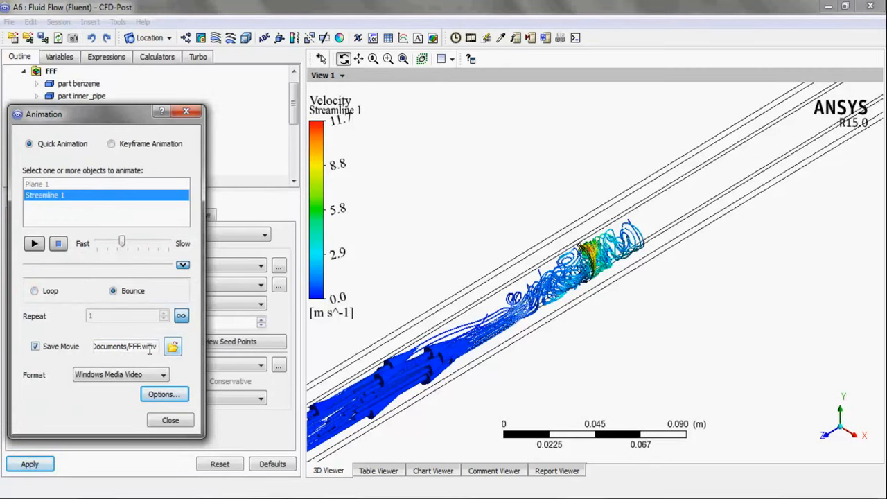
left_click(141, 375)
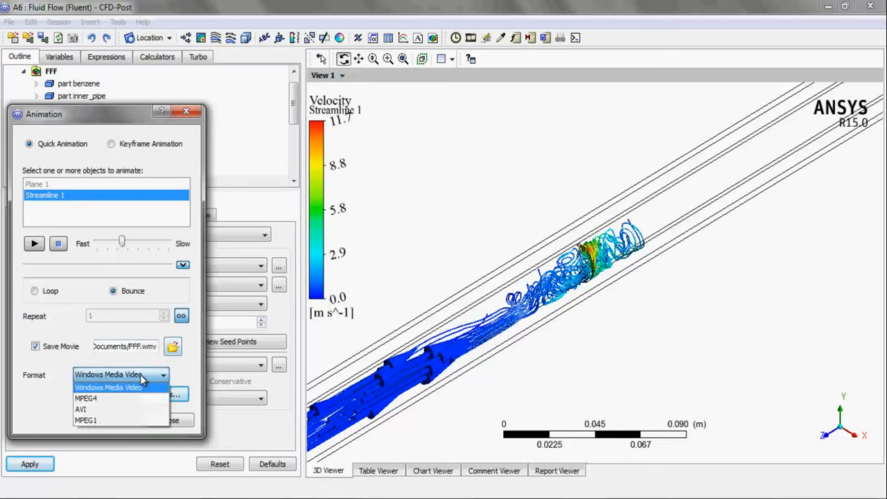
left_click(112, 400)
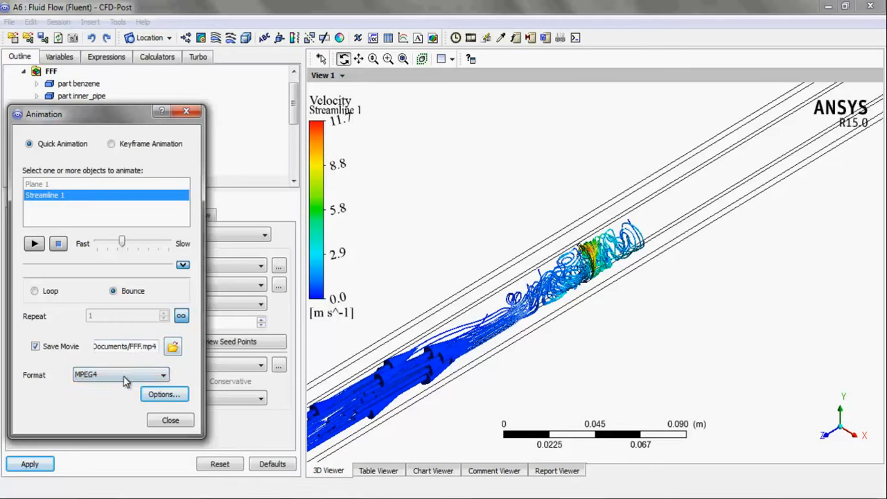
Step: Set the animation's symbol size to 0.3 with Ball as the symbol in the animation options
left_click(164, 394)
double_click(428, 162)
key("BackSpace")
type("0.77")
key("BackSpace")
key("BackSpace")
type("3")
left_click(432, 187)
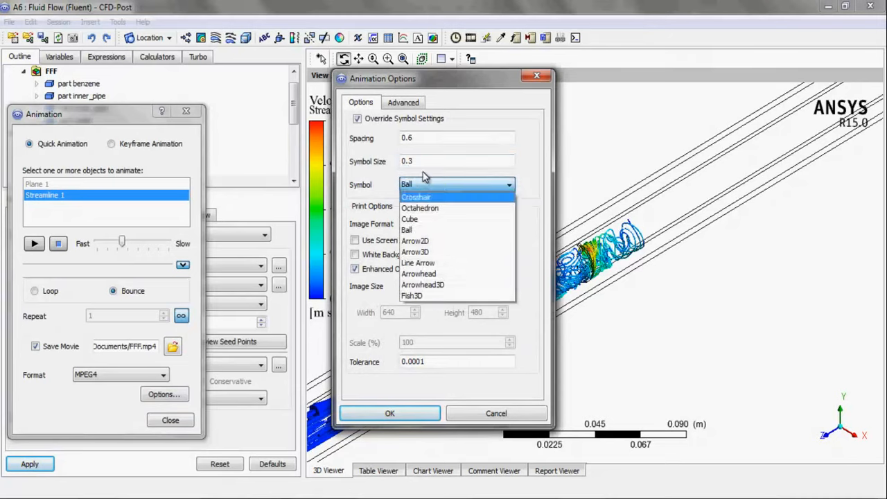
left_click(422, 231)
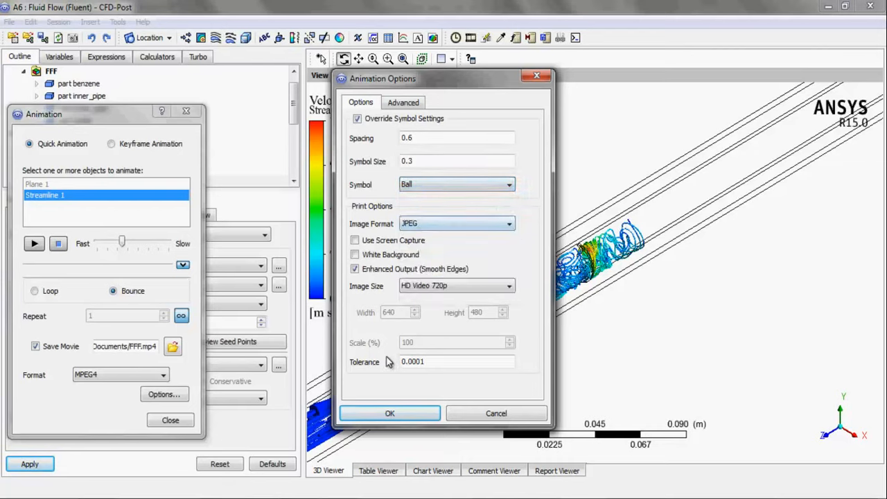
left_click(389, 410)
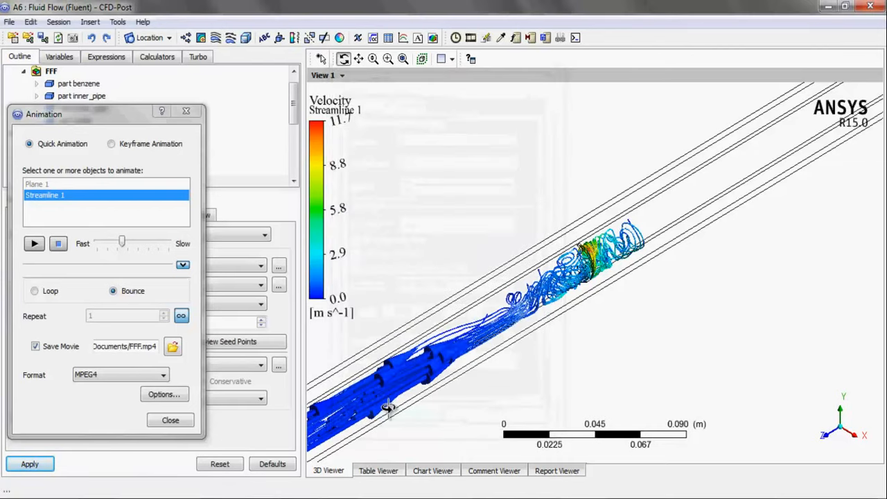
Step: Preview the Streamline 1 animation at a slower speed with movie saving turned off, and stop the playback
left_click_drag(121, 243, 161, 244)
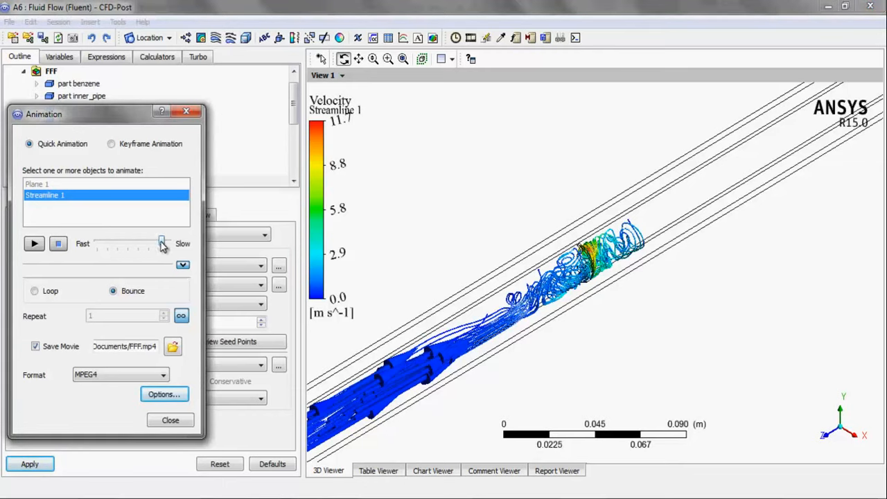
left_click(36, 347)
left_click(33, 244)
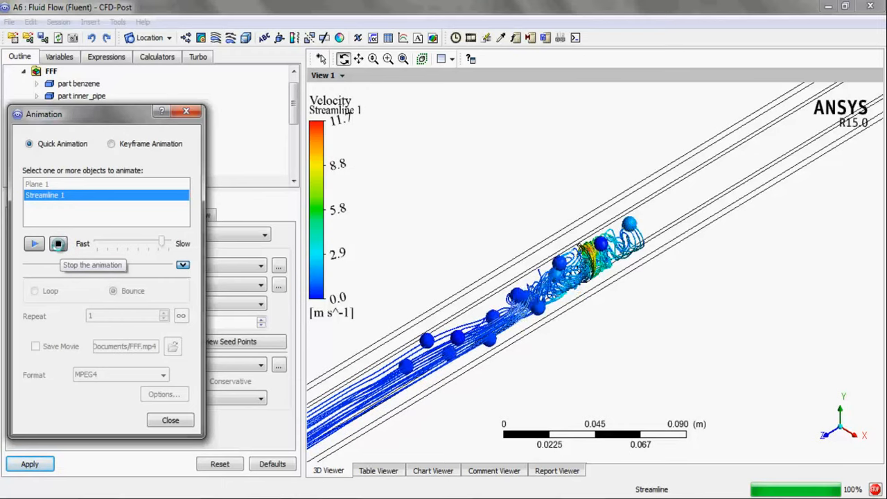
left_click(58, 244)
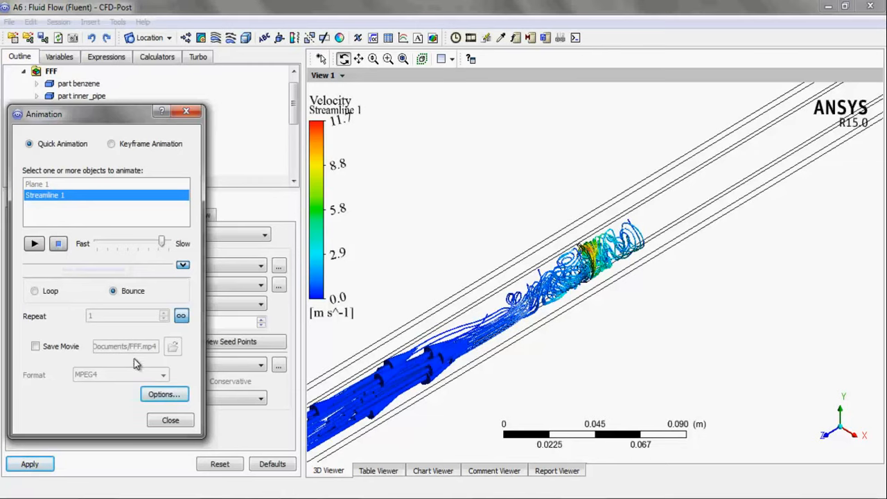
Step: Record the Streamline 1 animation as the Windows Media Video FFF.wmv in Documents and close the animation settings
left_click(57, 350)
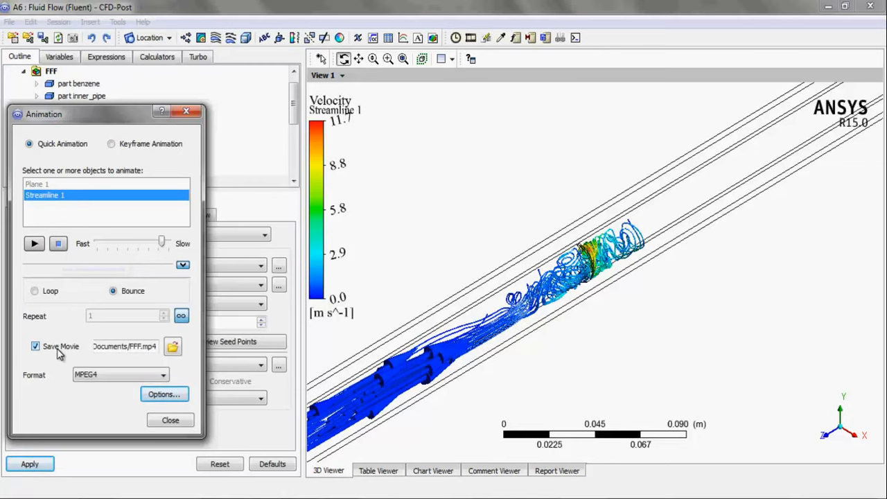
left_click(175, 396)
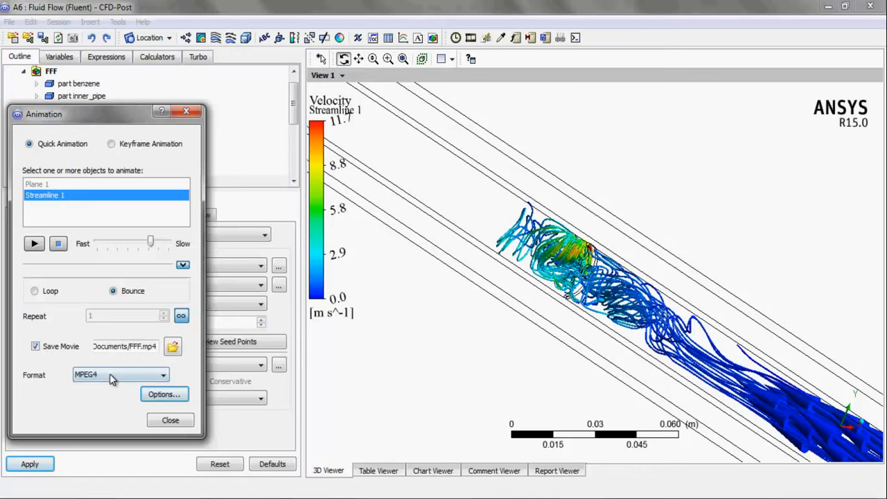
left_click(110, 374)
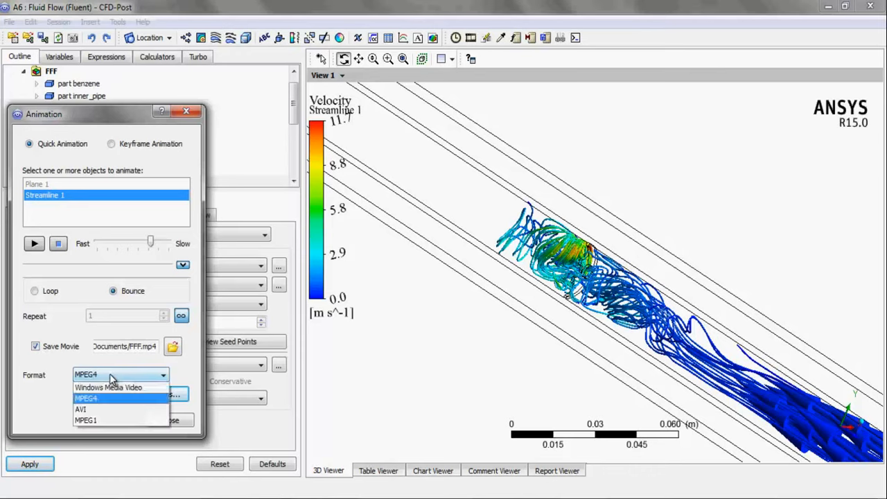
left_click(109, 388)
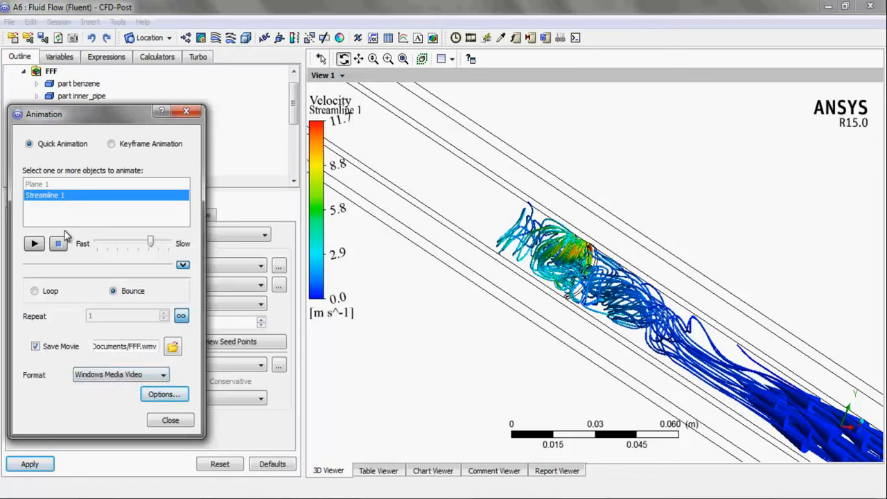
left_click(33, 243)
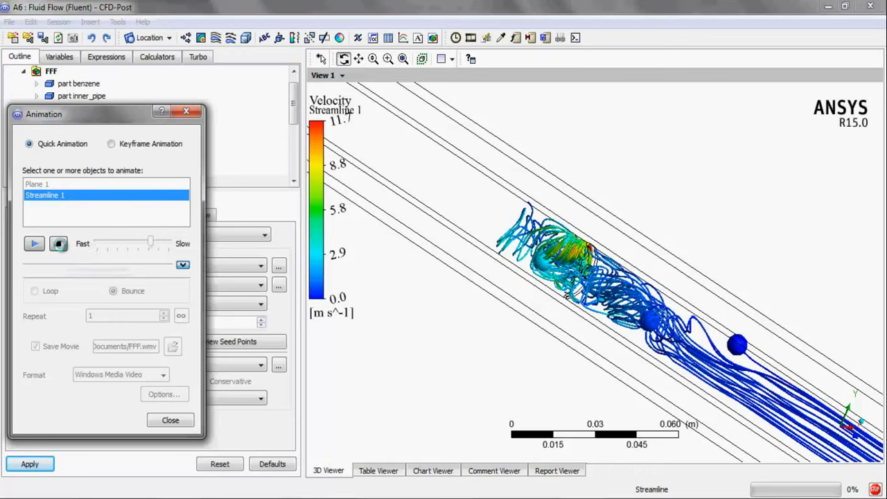
left_click(170, 420)
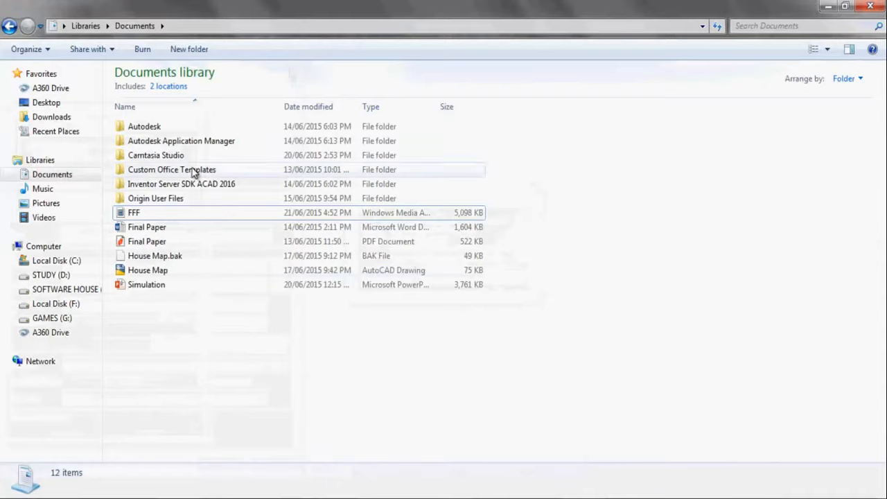
Step: Play the saved FFF video from the Documents library to check it, and close the player and the folder
left_click(198, 212)
double_click(208, 212)
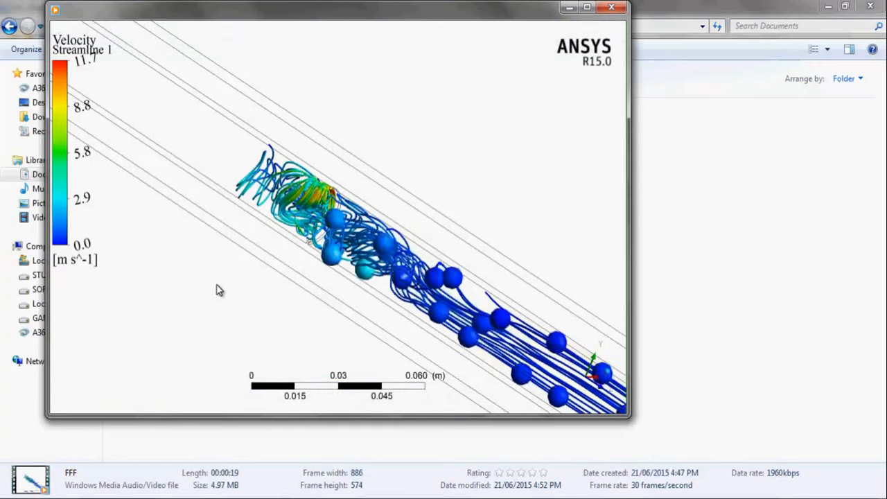
mouse_move(417, 80)
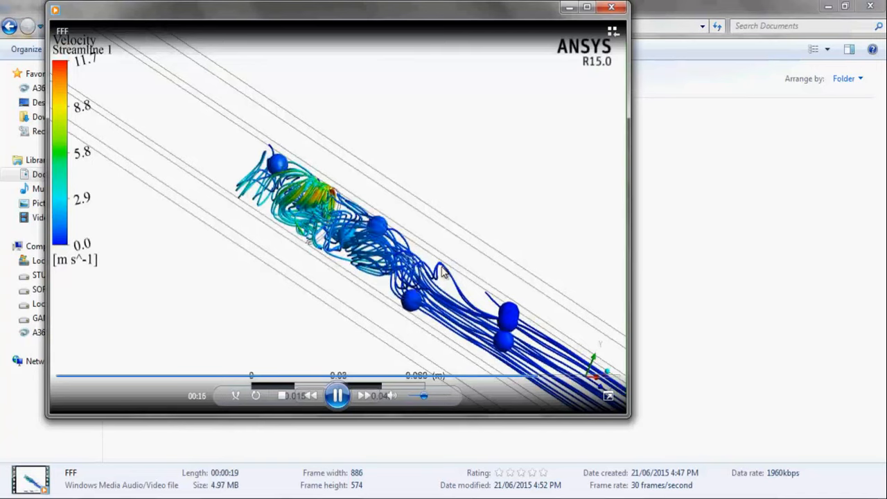
left_click(337, 396)
left_click(612, 8)
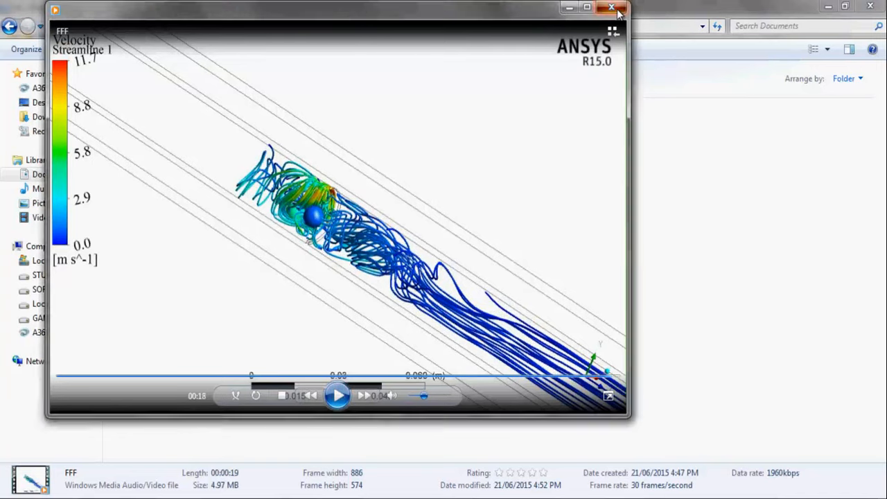
left_click(878, 6)
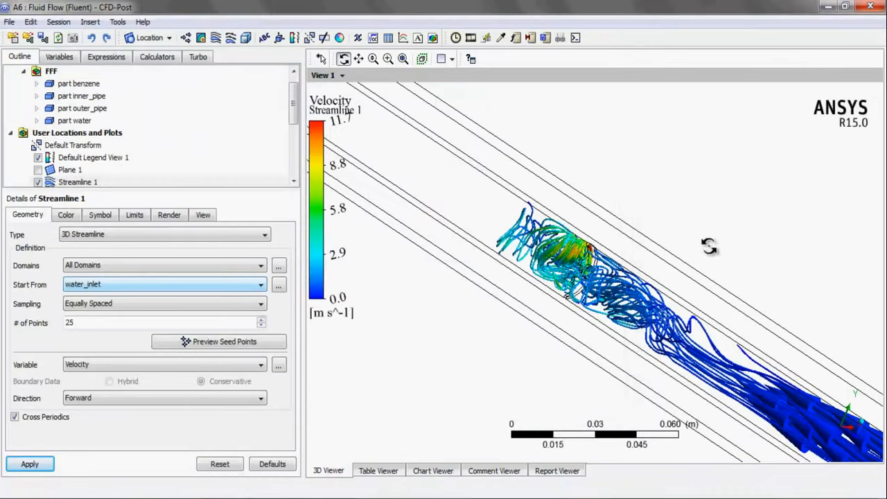
Step: Close CFD-Post and open the Parameter Set in Workbench to review the output parameters in the design points table
left_click(878, 6)
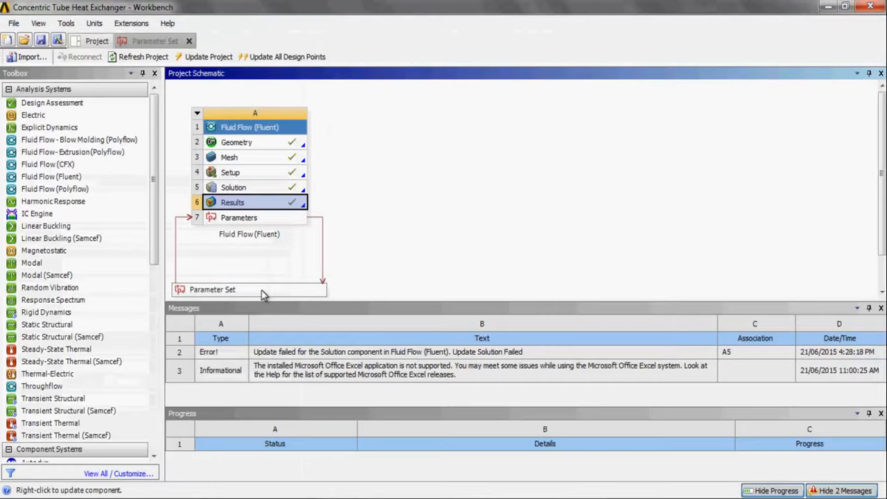
double_click(262, 290)
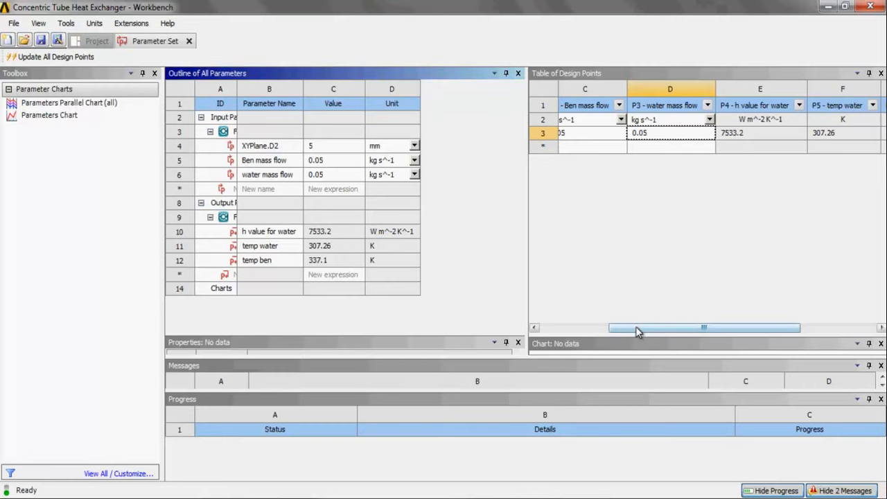
left_click_drag(635, 327, 720, 332)
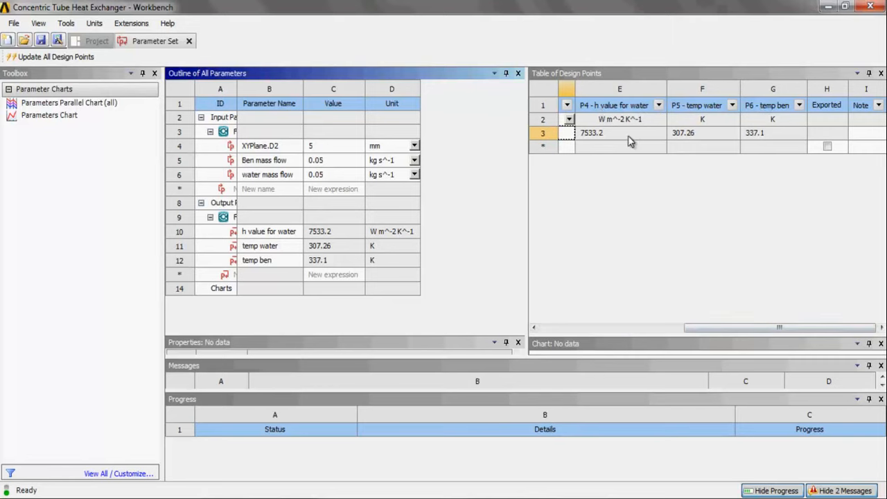
Step: Add two design points with water mass flow values of 0.1 and 0.15 kg s^-1
left_click_drag(695, 330, 559, 340)
left_click(770, 146)
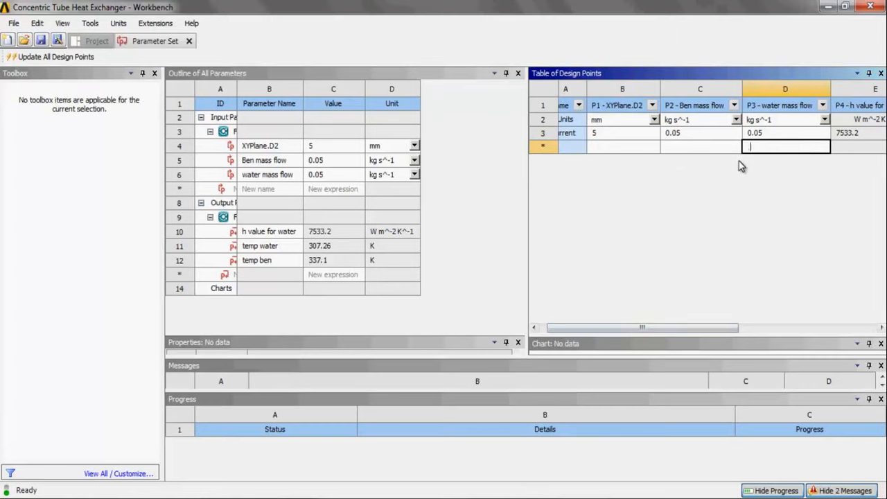
type("0.1")
key("Return")
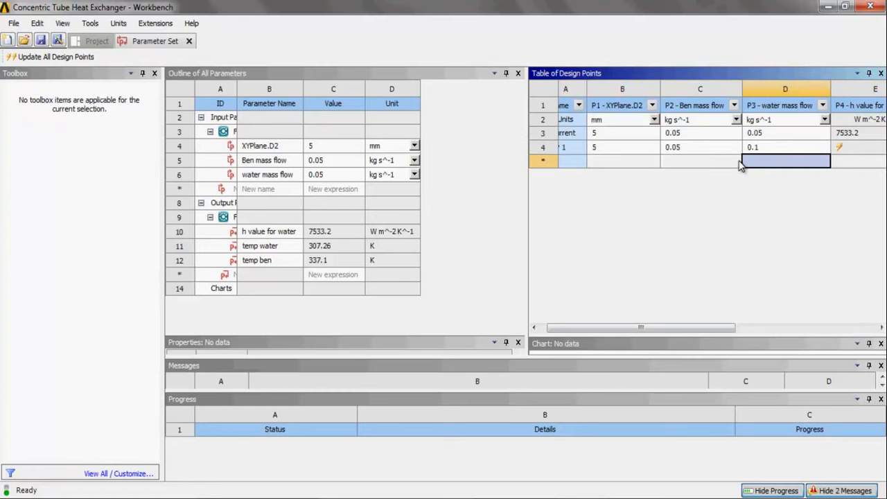
type("0.15")
key("Return")
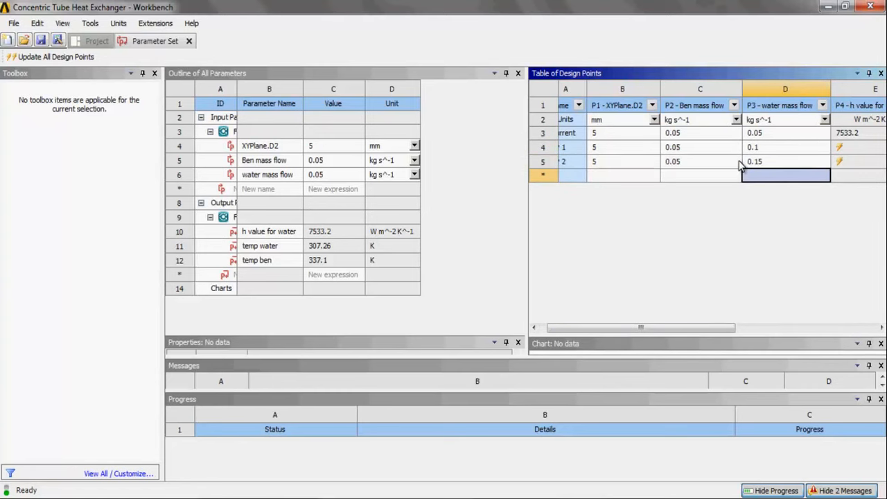
Step: Add another design point with XYPlane.D2 set to 3 mm
key("Left")
key("Left")
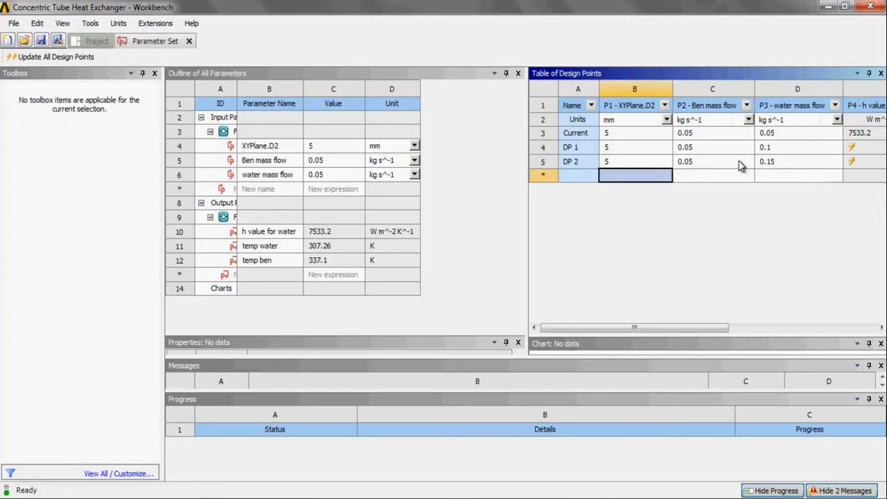
key("F2")
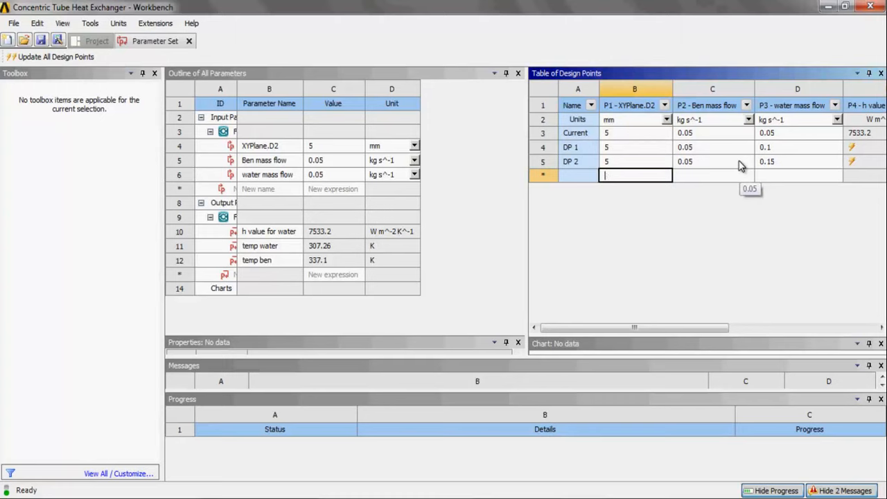
type("3")
key("Return")
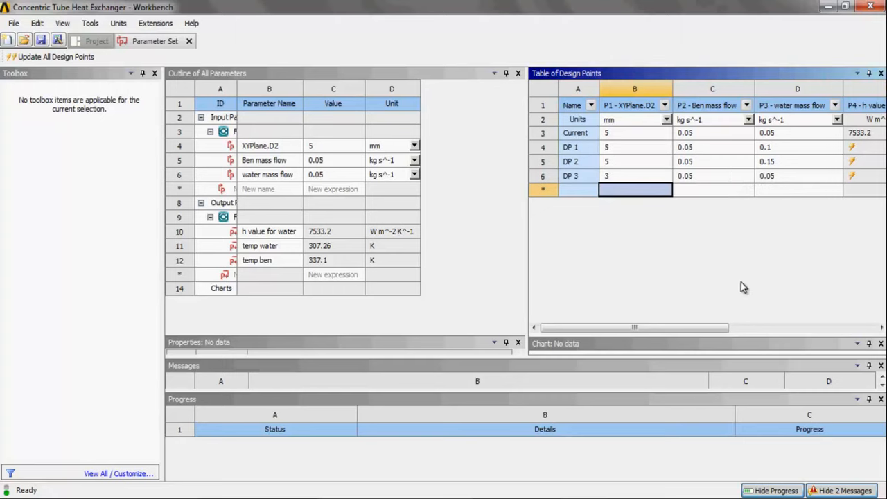
Step: Update all design points and return to the project schematic while the solution runs
left_click_drag(675, 333, 767, 320)
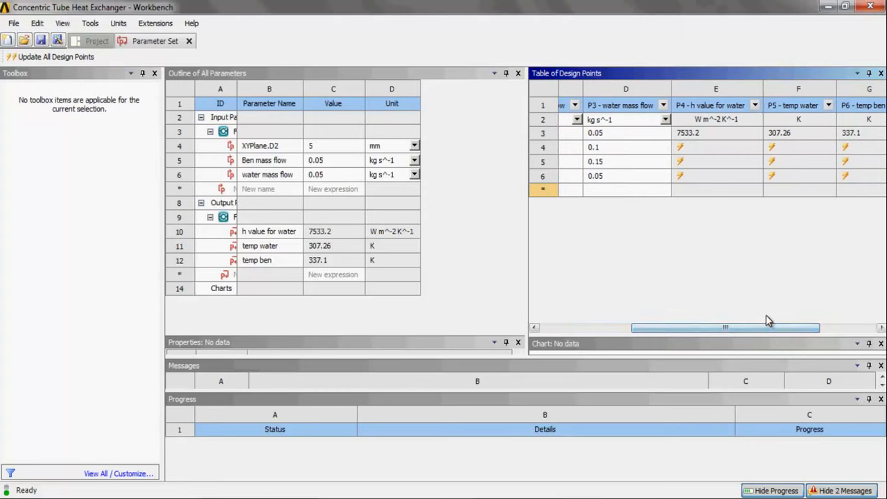
left_click(41, 58)
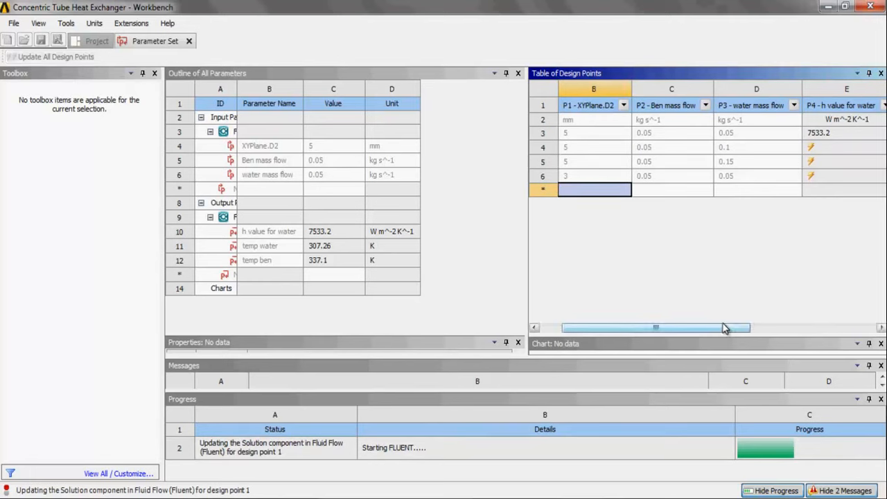
left_click_drag(721, 330, 828, 329)
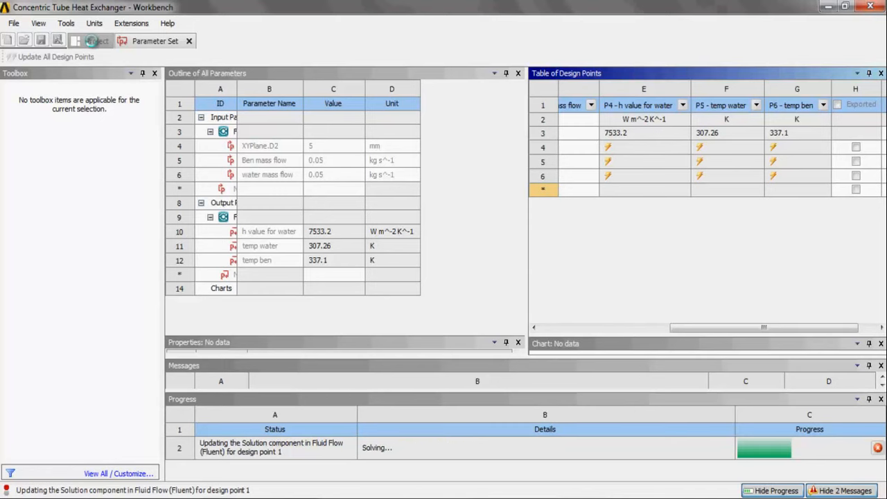
left_click(92, 41)
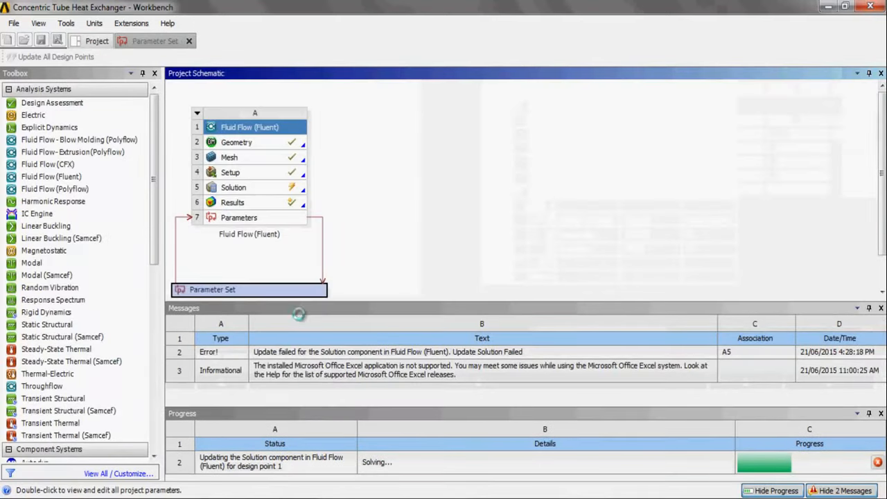